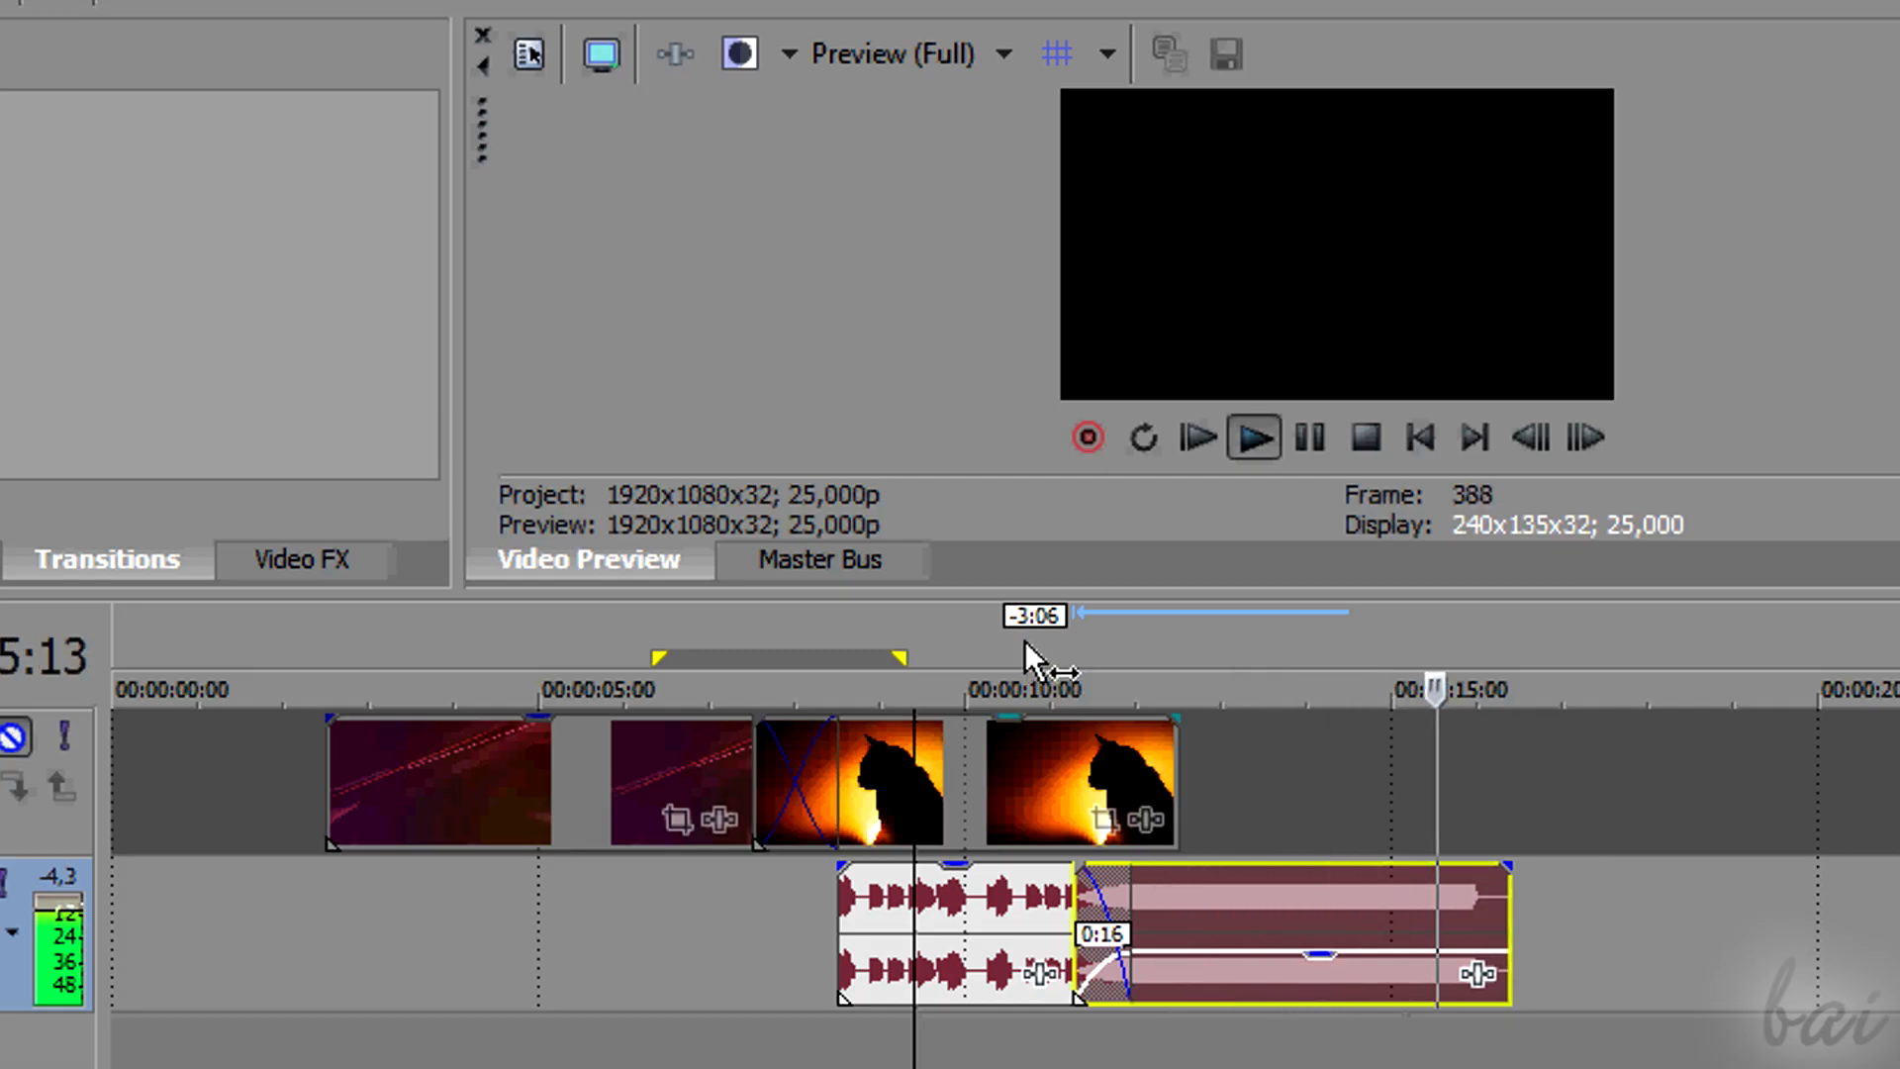
Play the timeline from about the 9-second mark across the overlap of the two audio clips and pause playback
click(881, 620)
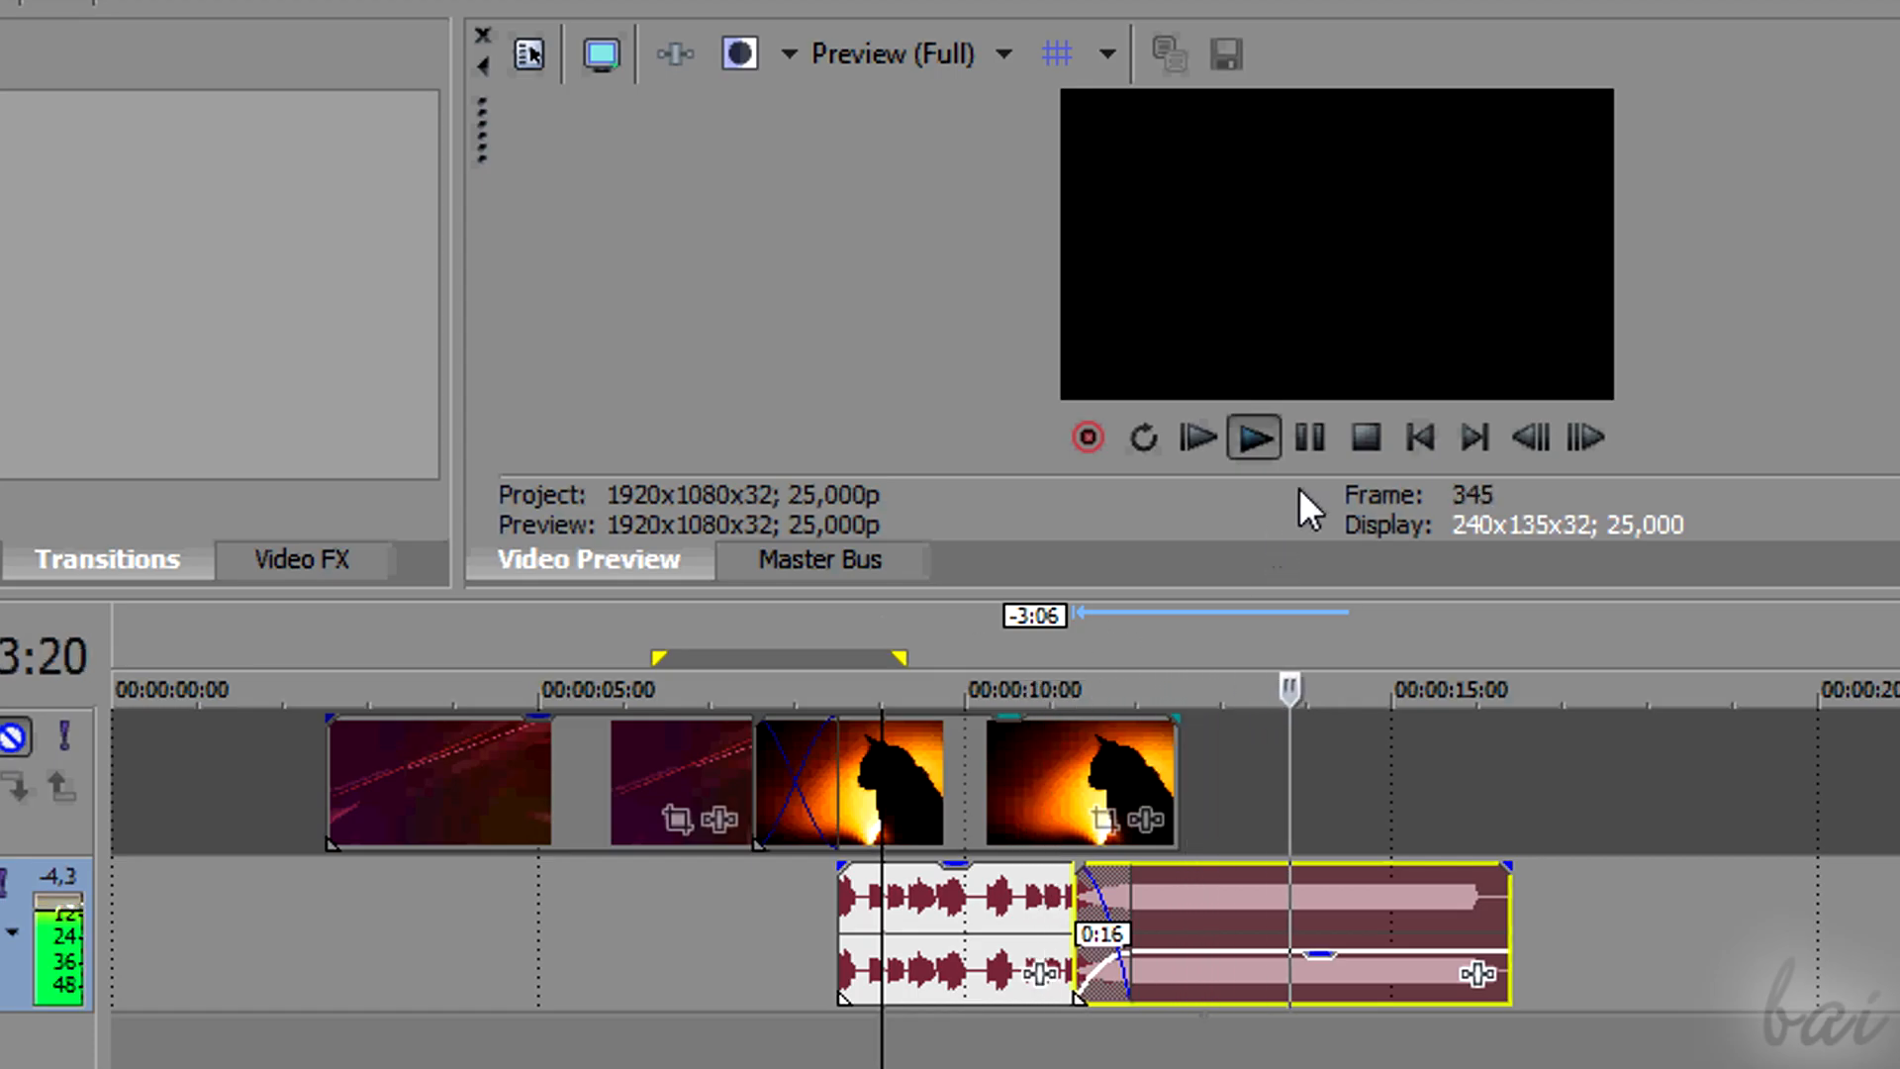
click(1316, 442)
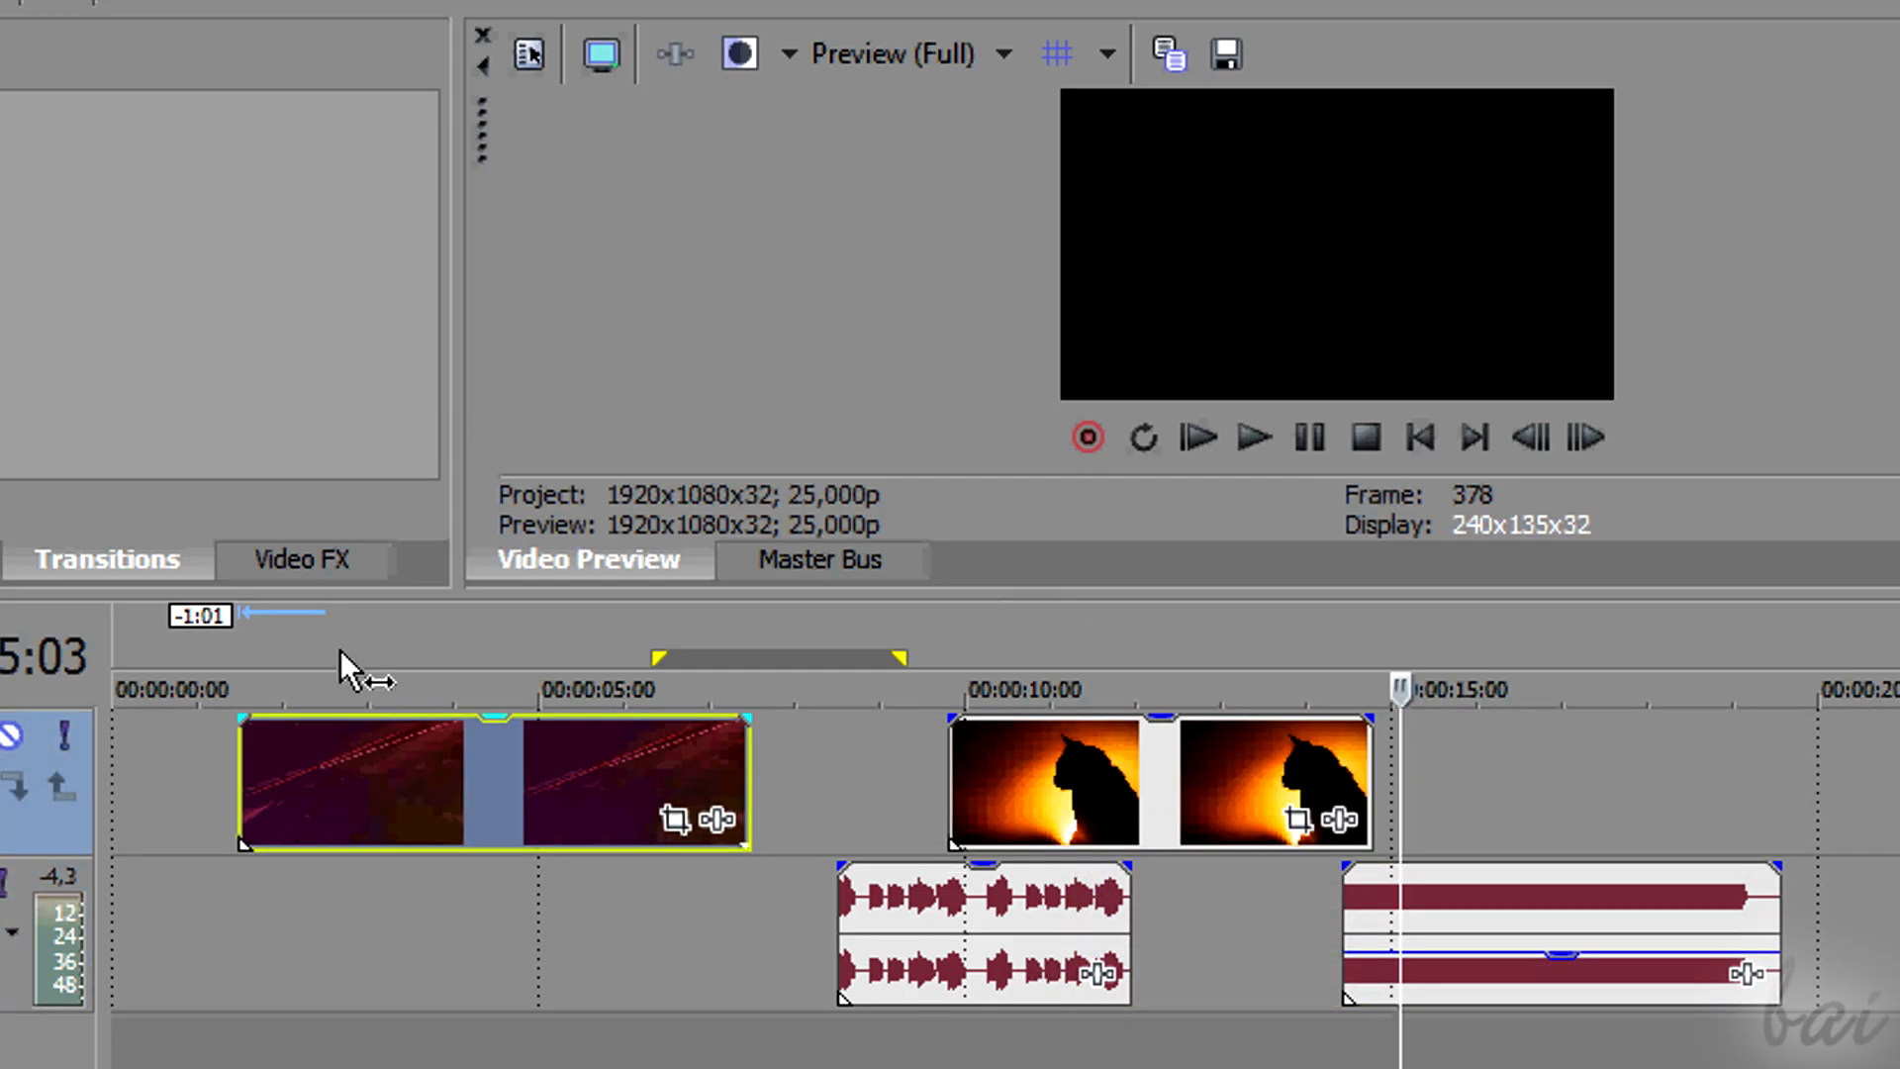
Add a fade-in about 1.3 s long to the start of the first video clip and play it back
click(343, 655)
scroll(932, 667, up, 2)
scroll(932, 667, up, 1)
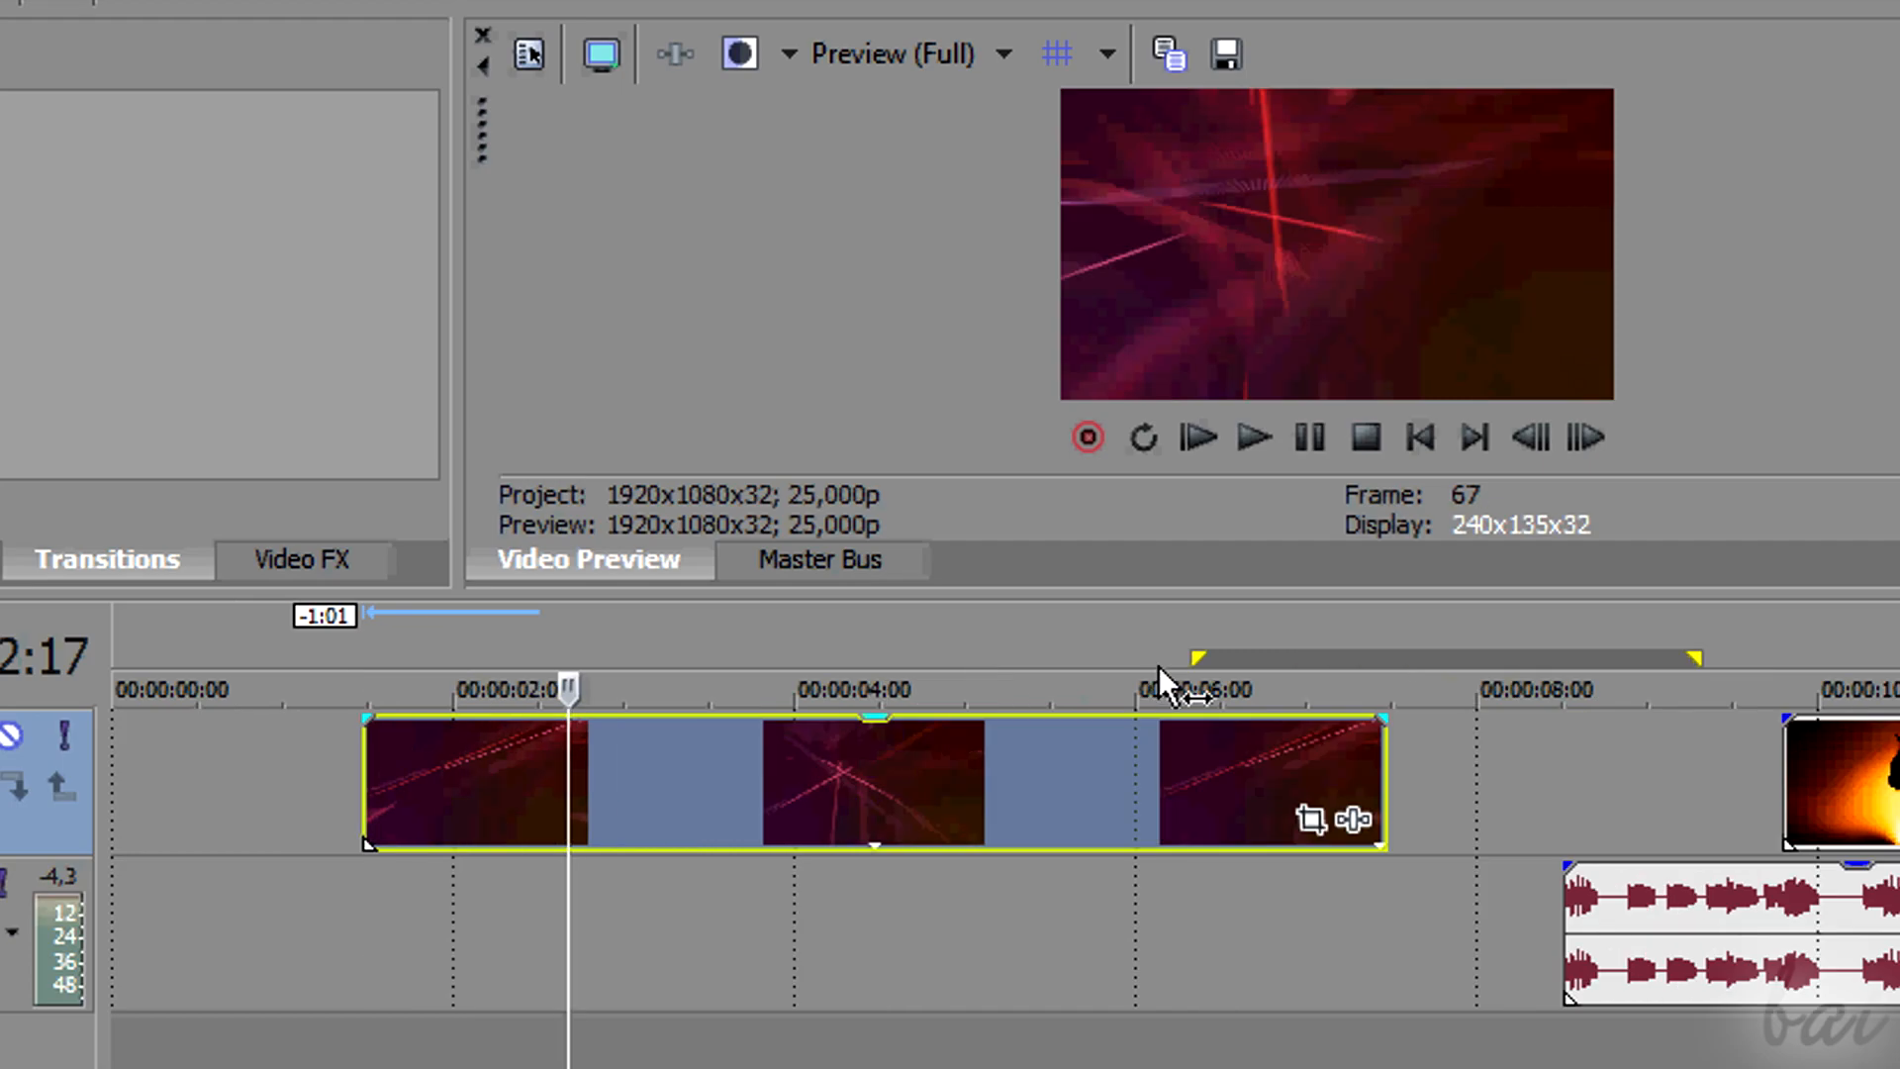
drag(283, 645, 735, 649)
drag(1254, 654, 1514, 653)
click(515, 640)
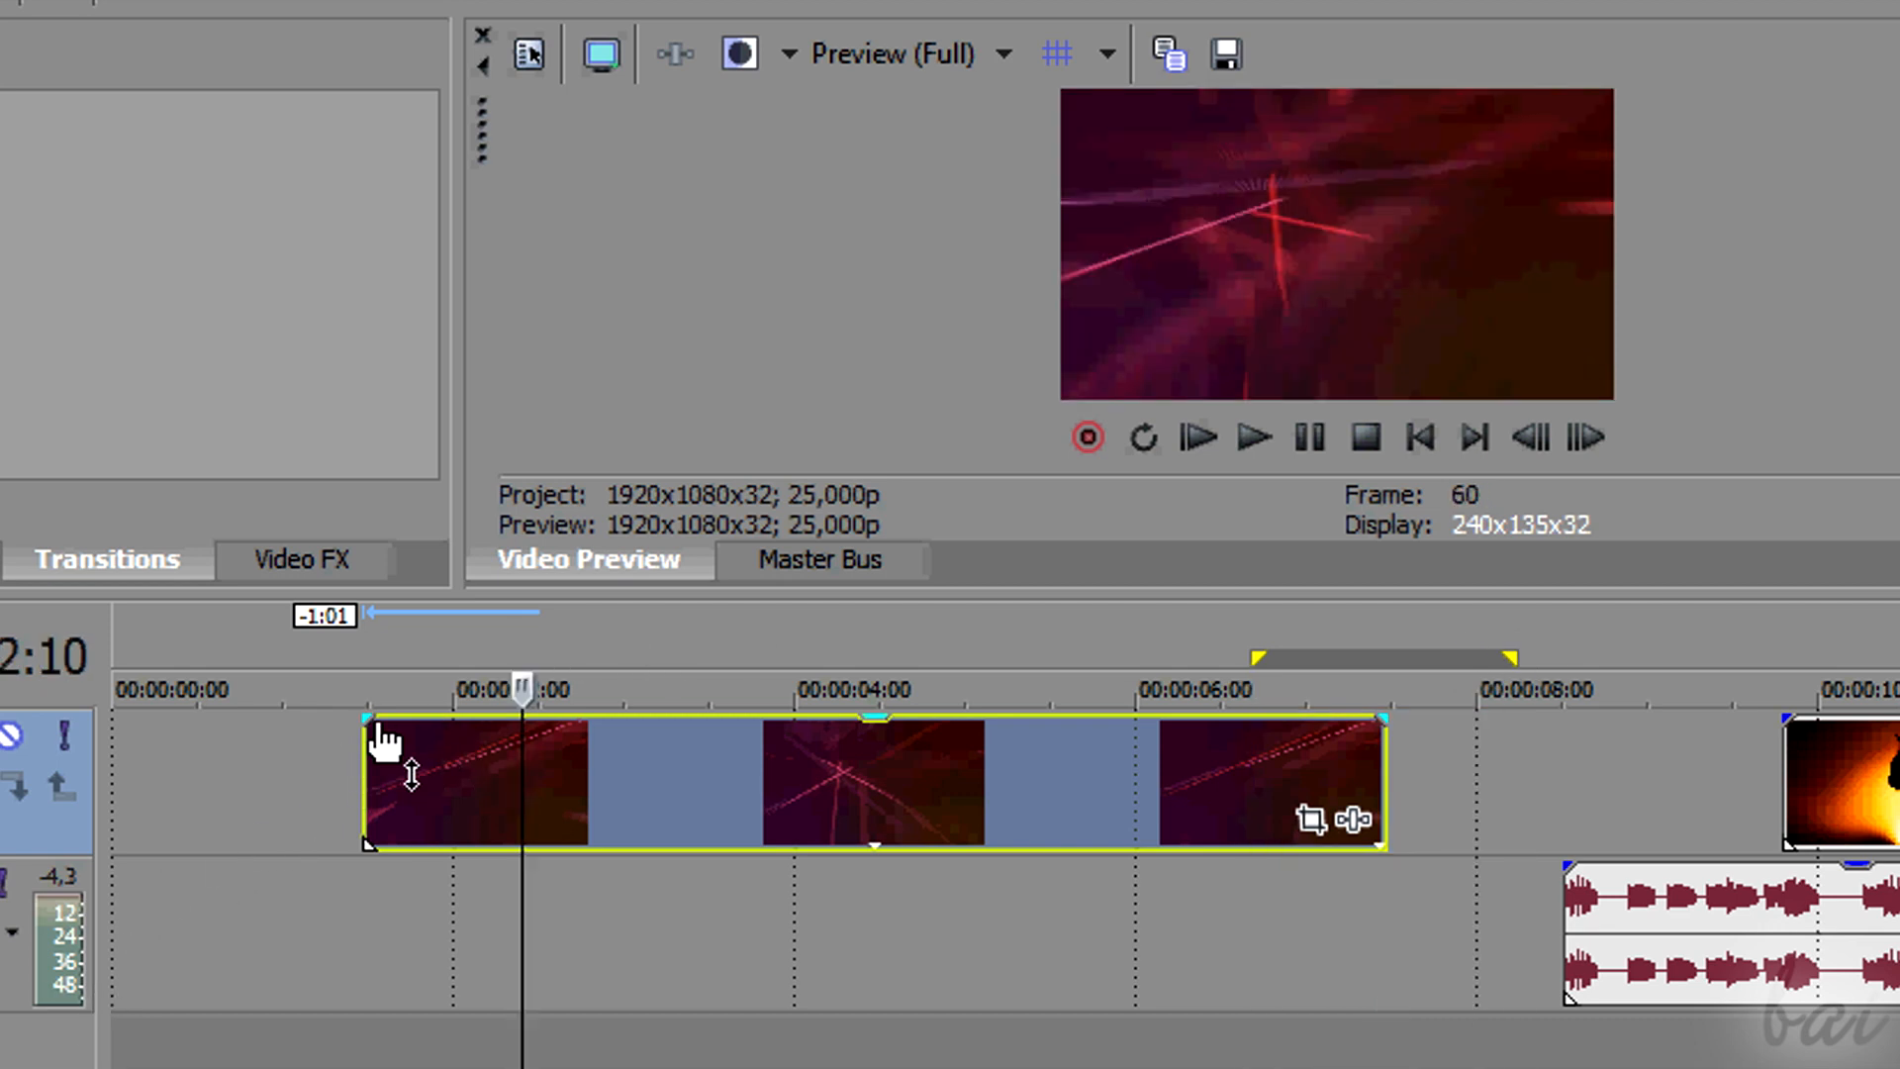
drag(366, 721, 582, 720)
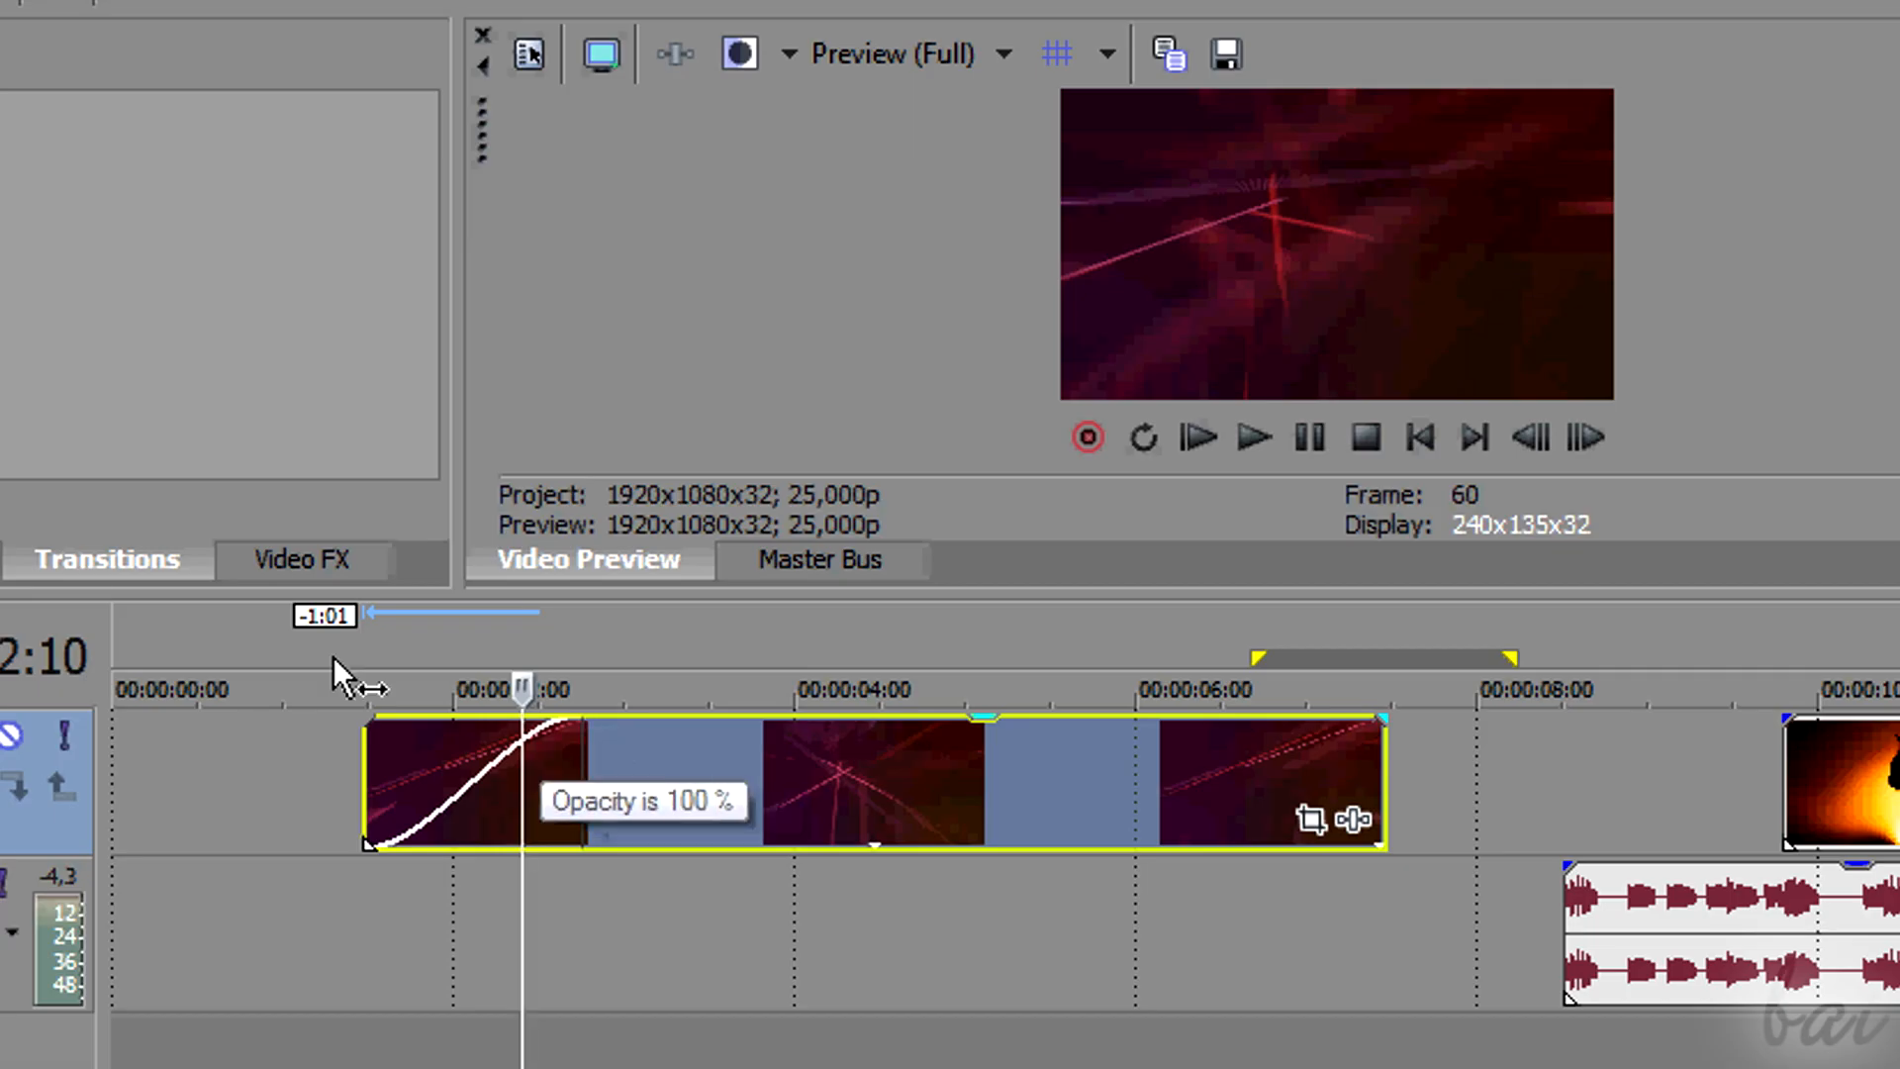
click(240, 653)
click(1254, 439)
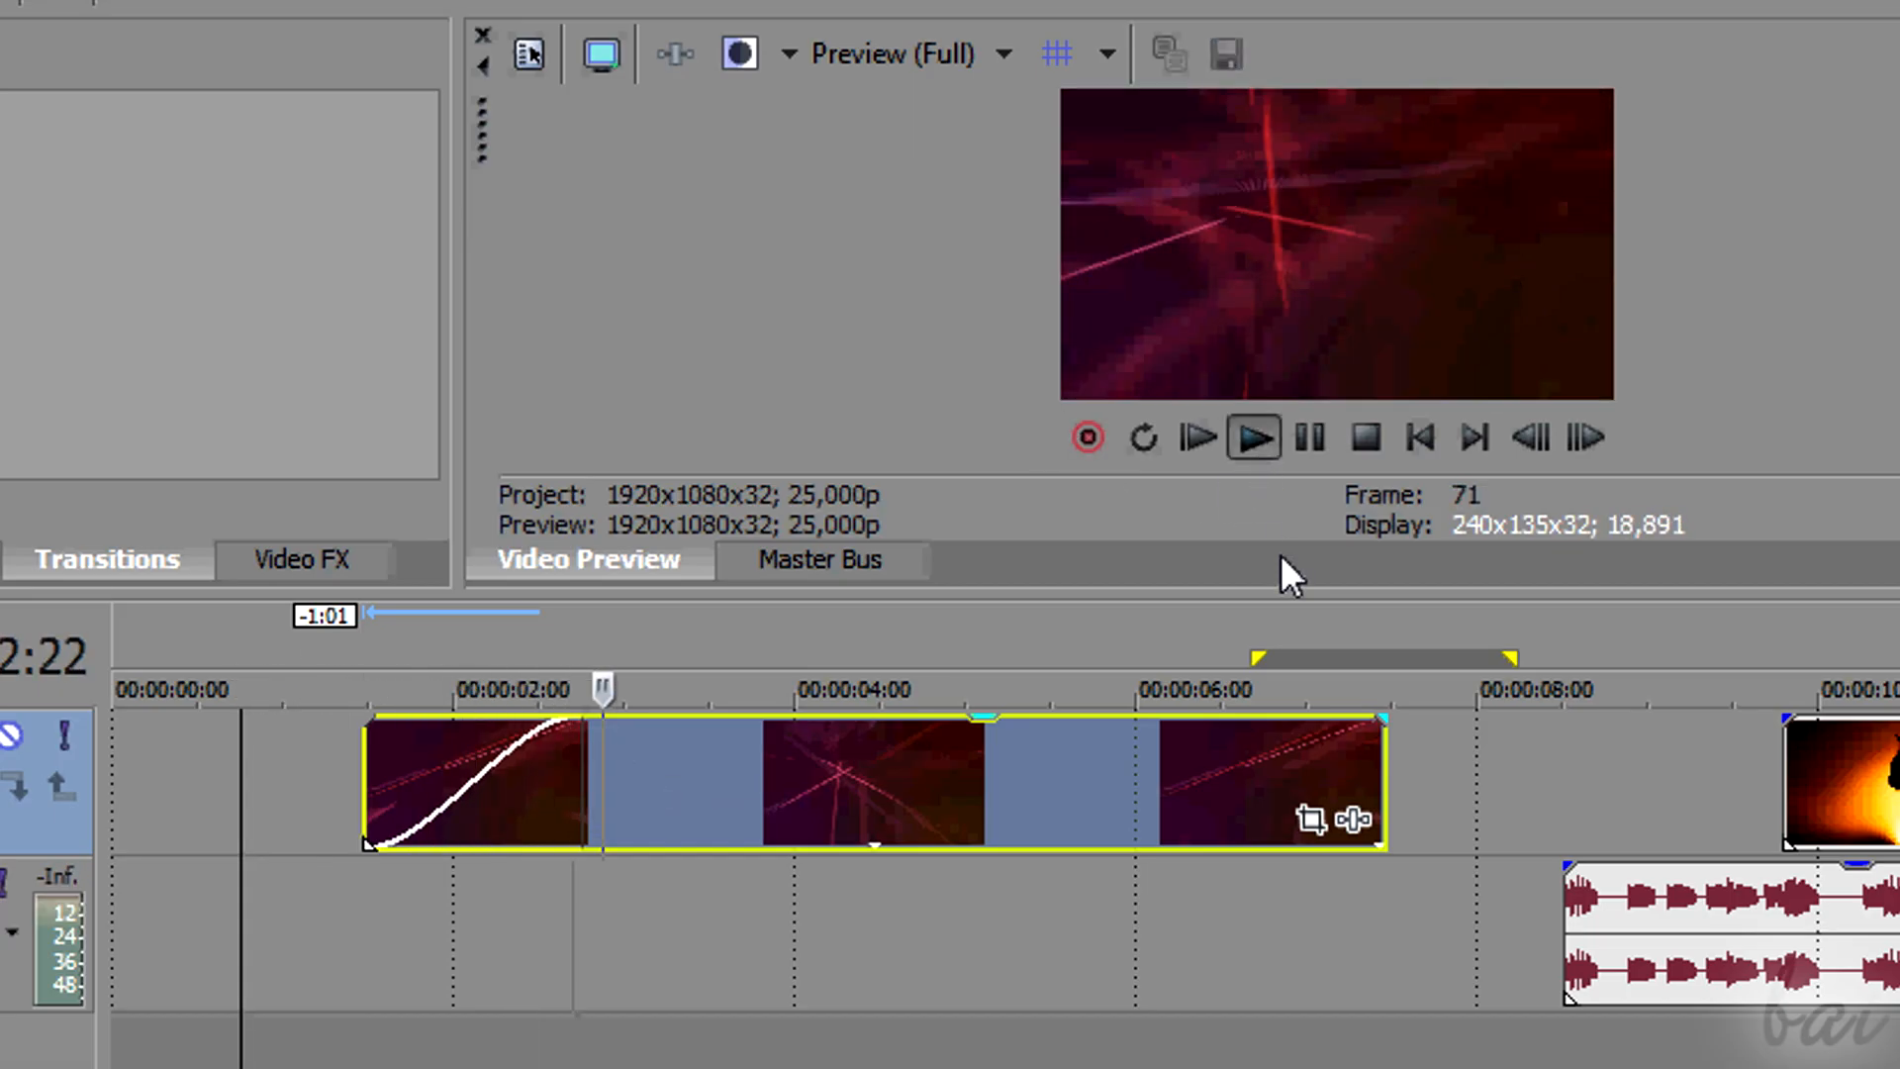
click(1305, 440)
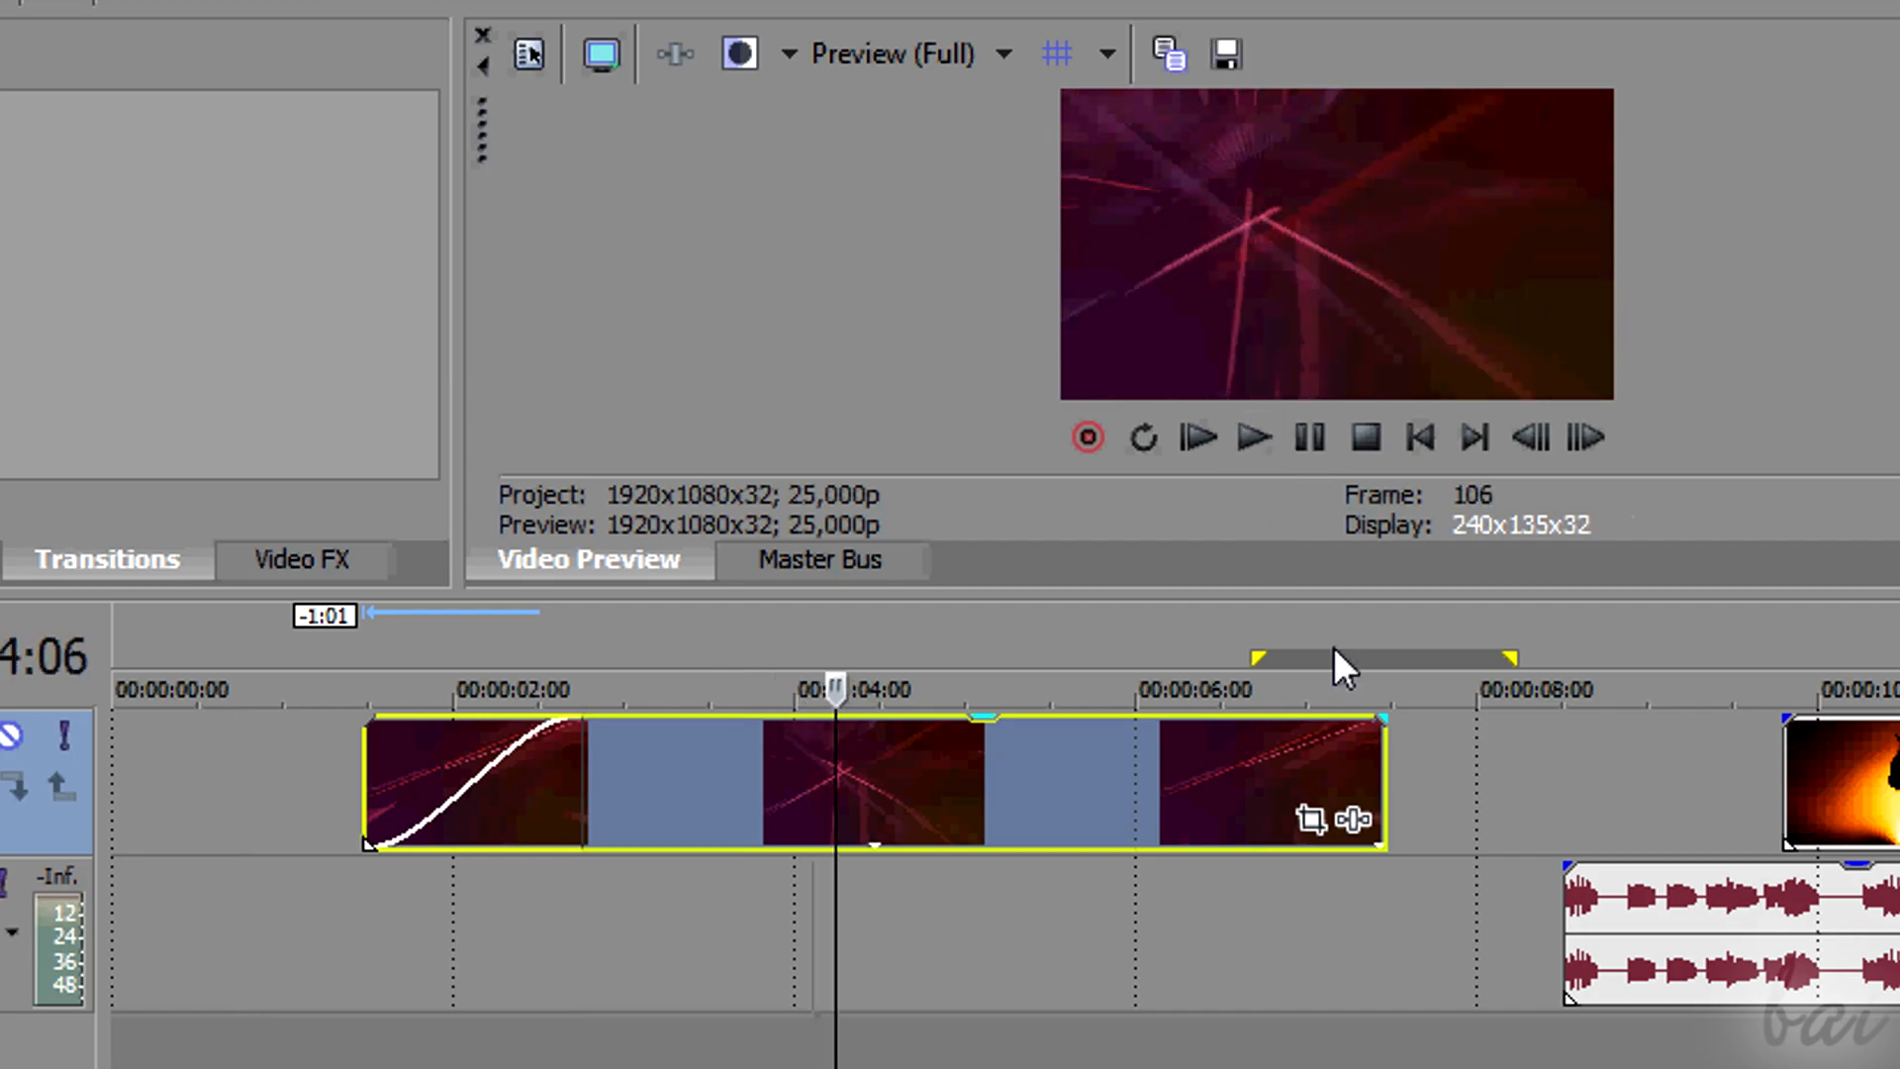
Add a fade-out about 1.8 s long to the end of the first video clip and play through it
drag(1386, 717, 1070, 712)
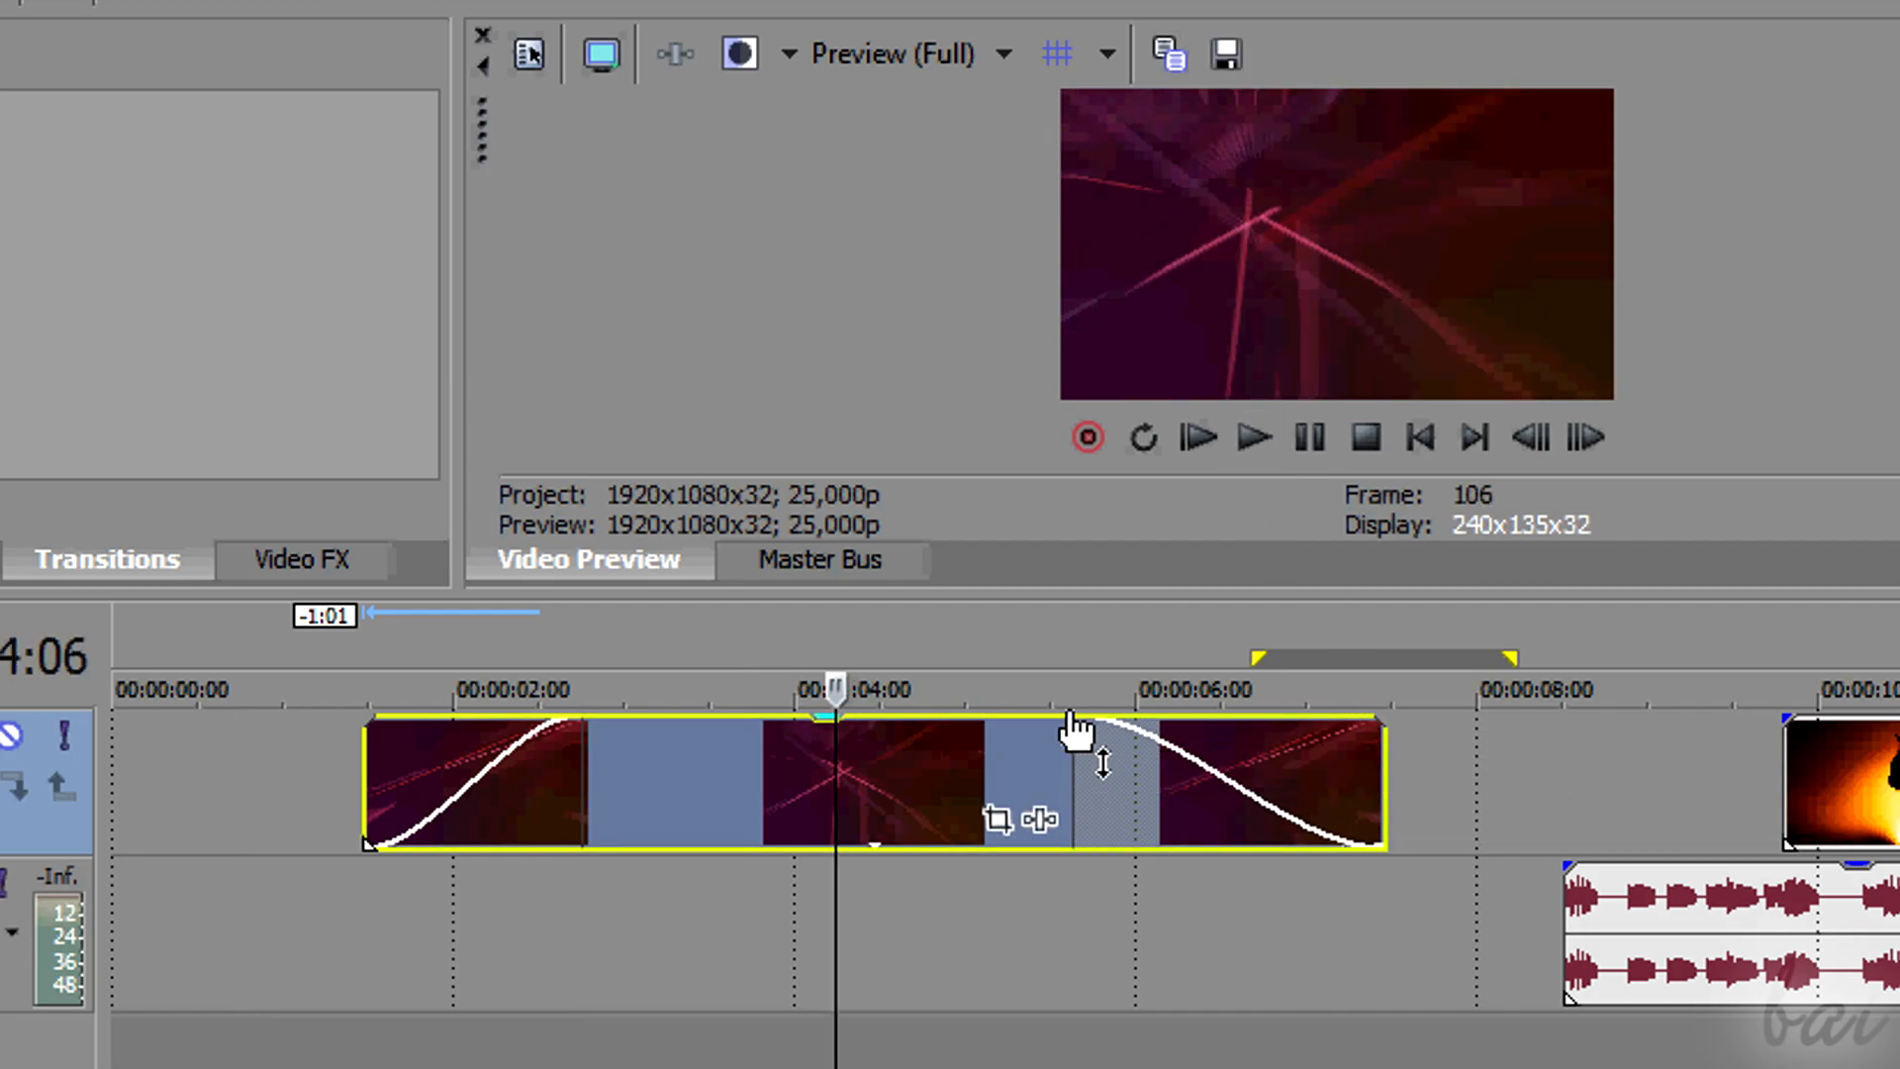
click(1244, 442)
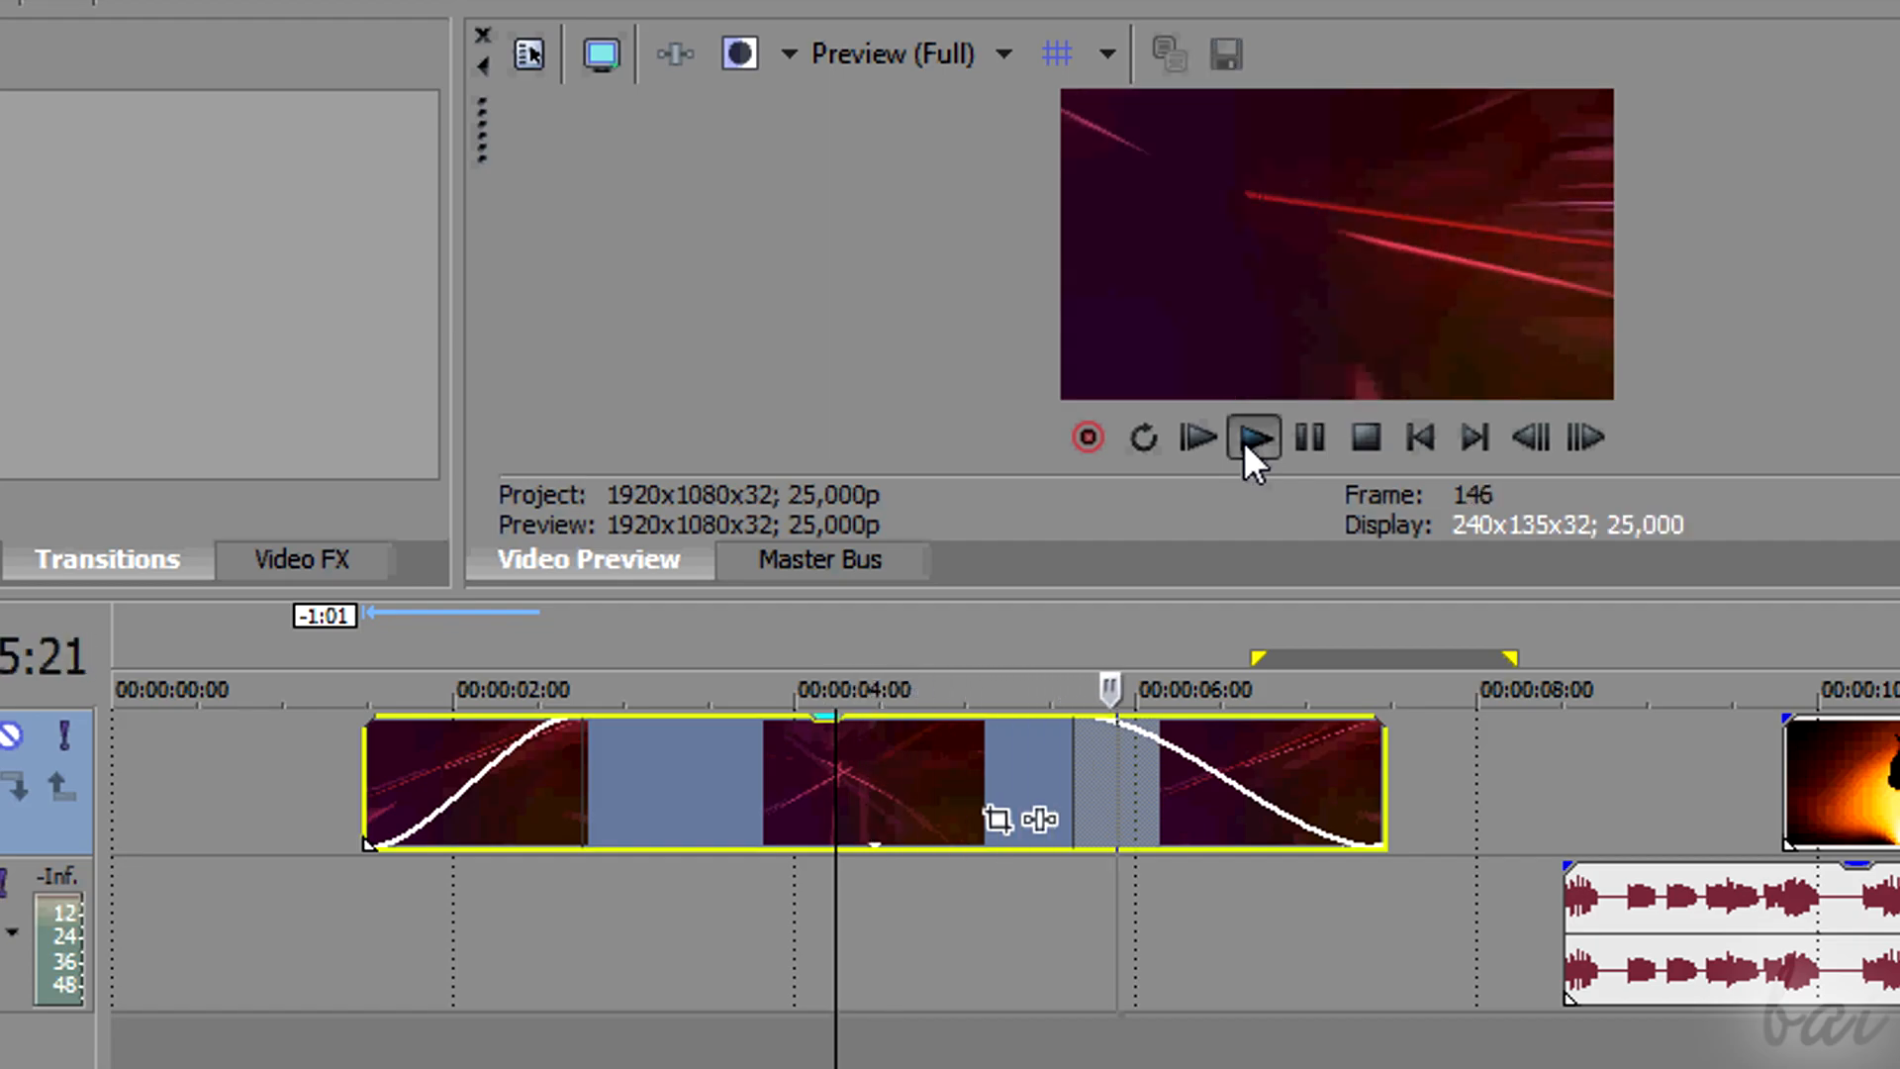
click(1309, 439)
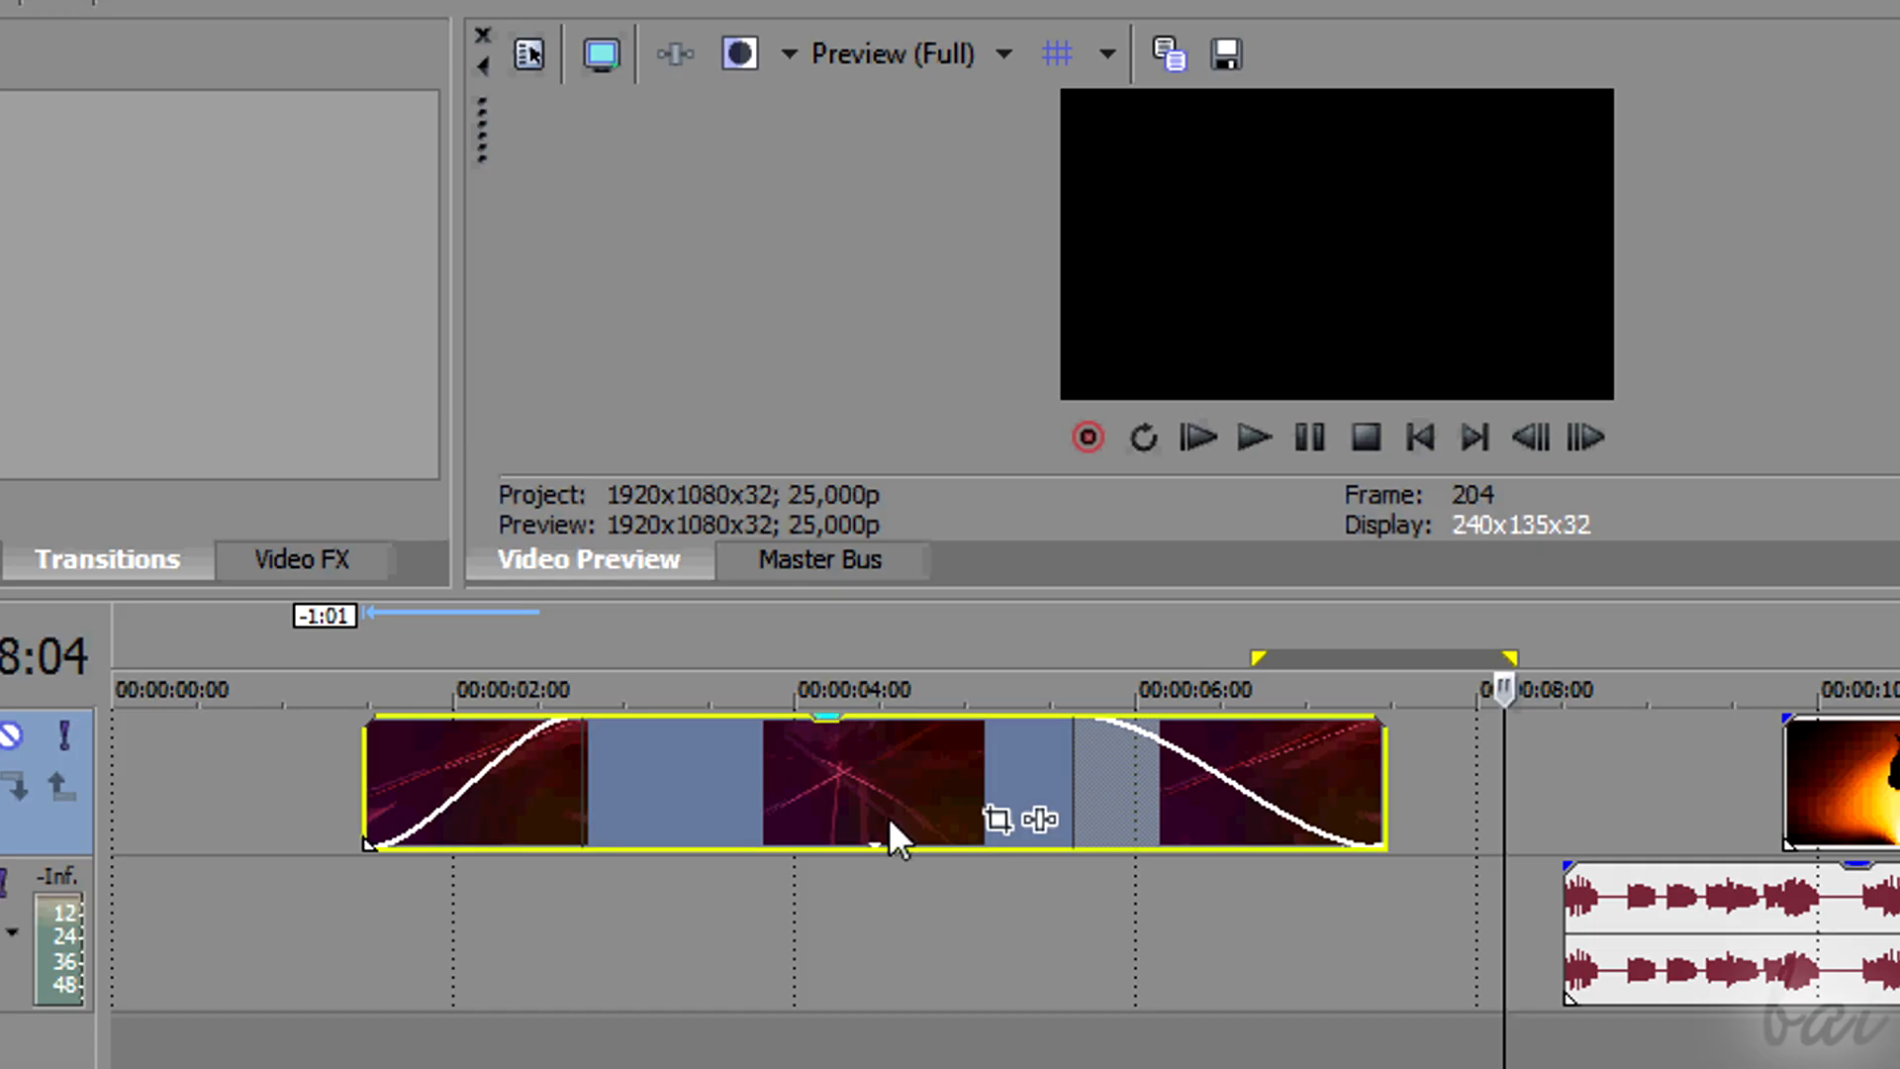
Preview the first video clip's fade-in, lengthen it to about 3.7 s and play it again
click(303, 644)
click(1254, 437)
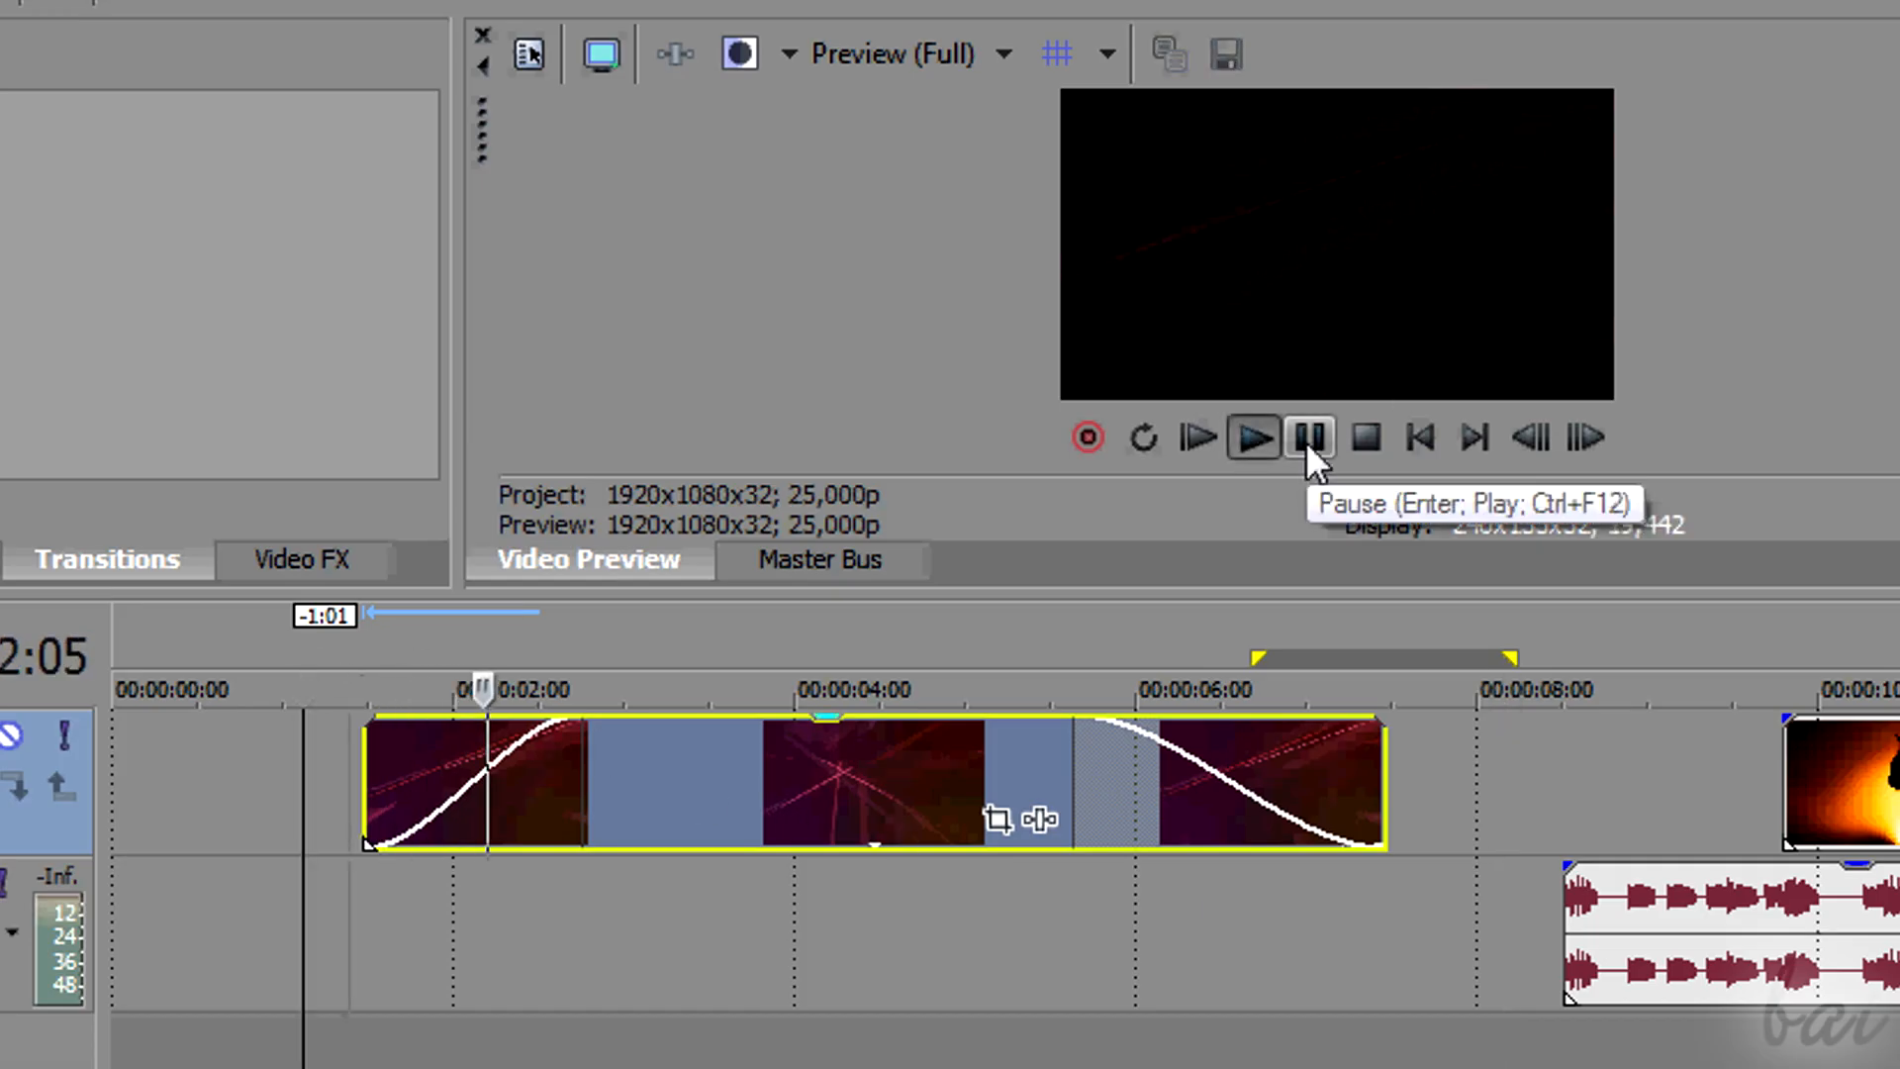
click(1308, 442)
drag(562, 798, 995, 792)
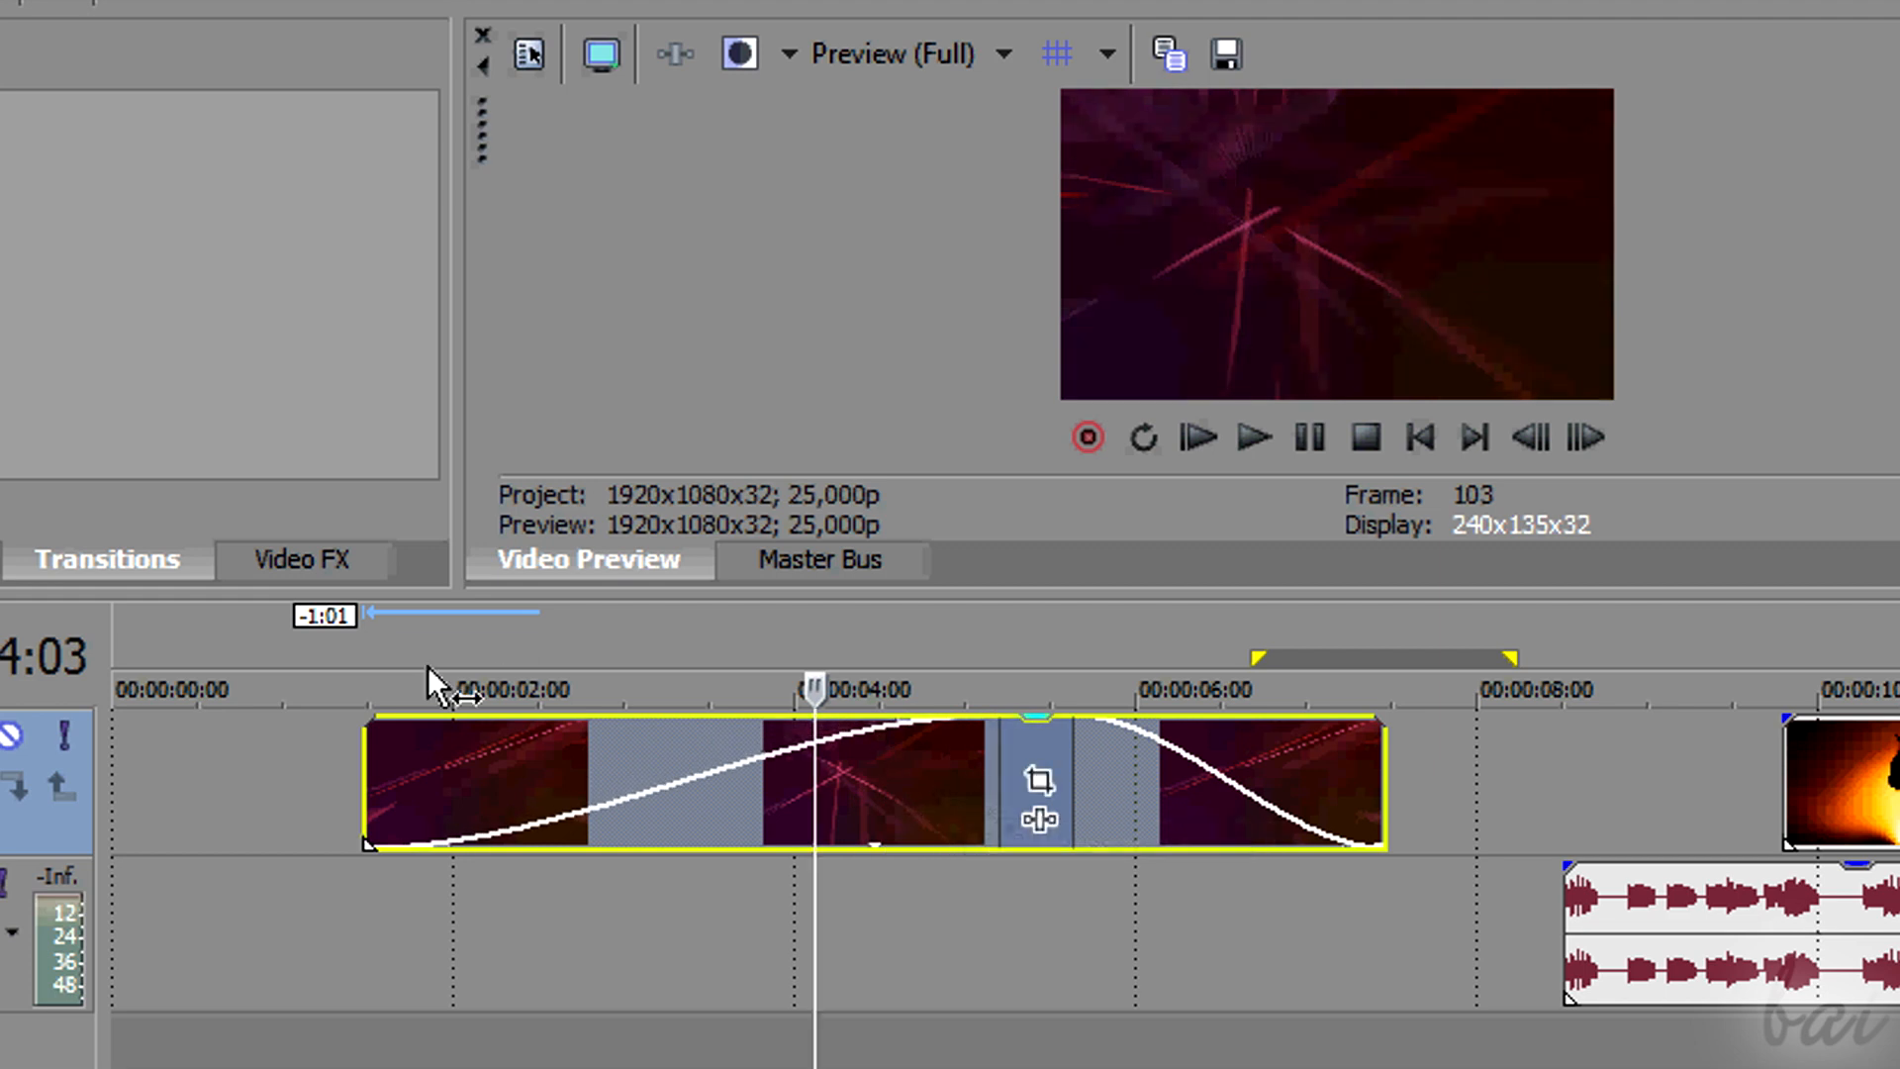
click(333, 644)
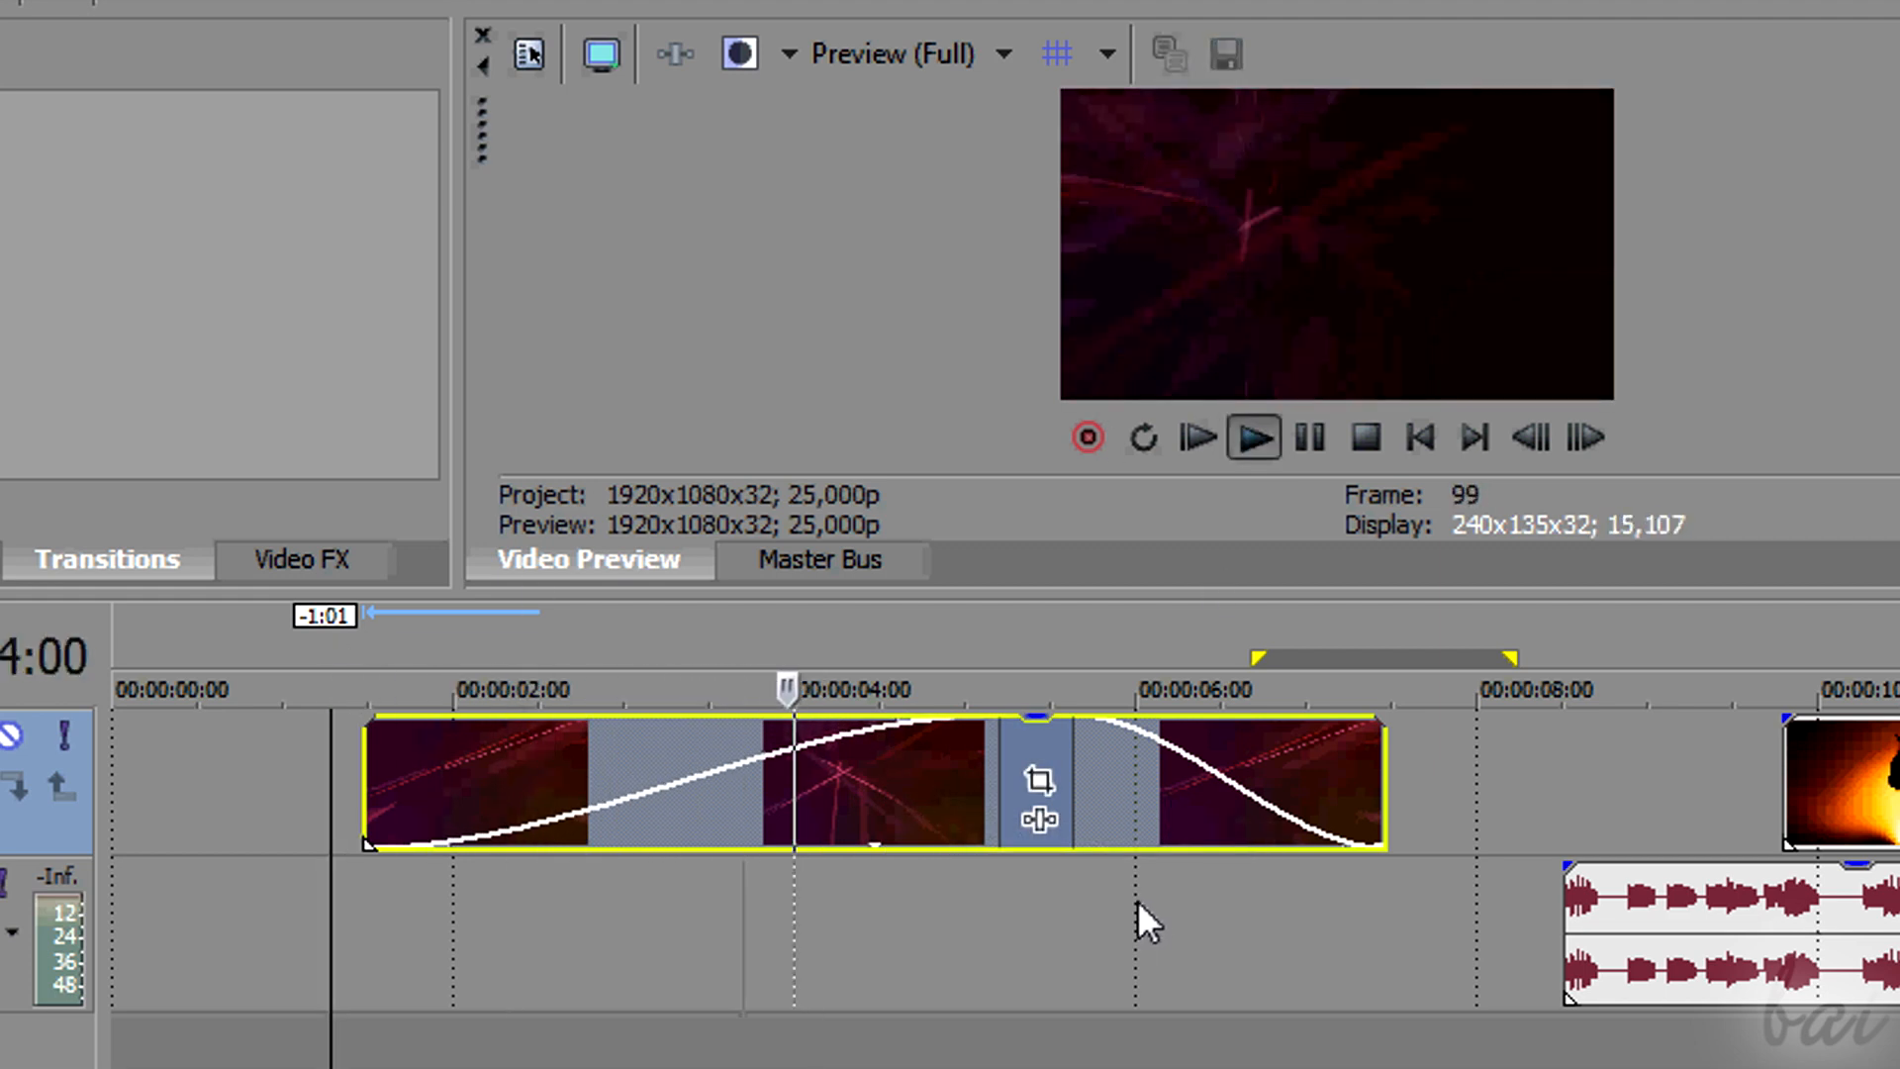
click(1309, 436)
Shorten the first video clip's fade-in to about 1 s and remove its fade-out, previewing the result
drag(994, 782, 368, 782)
drag(1091, 740, 1425, 775)
click(240, 673)
click(1257, 437)
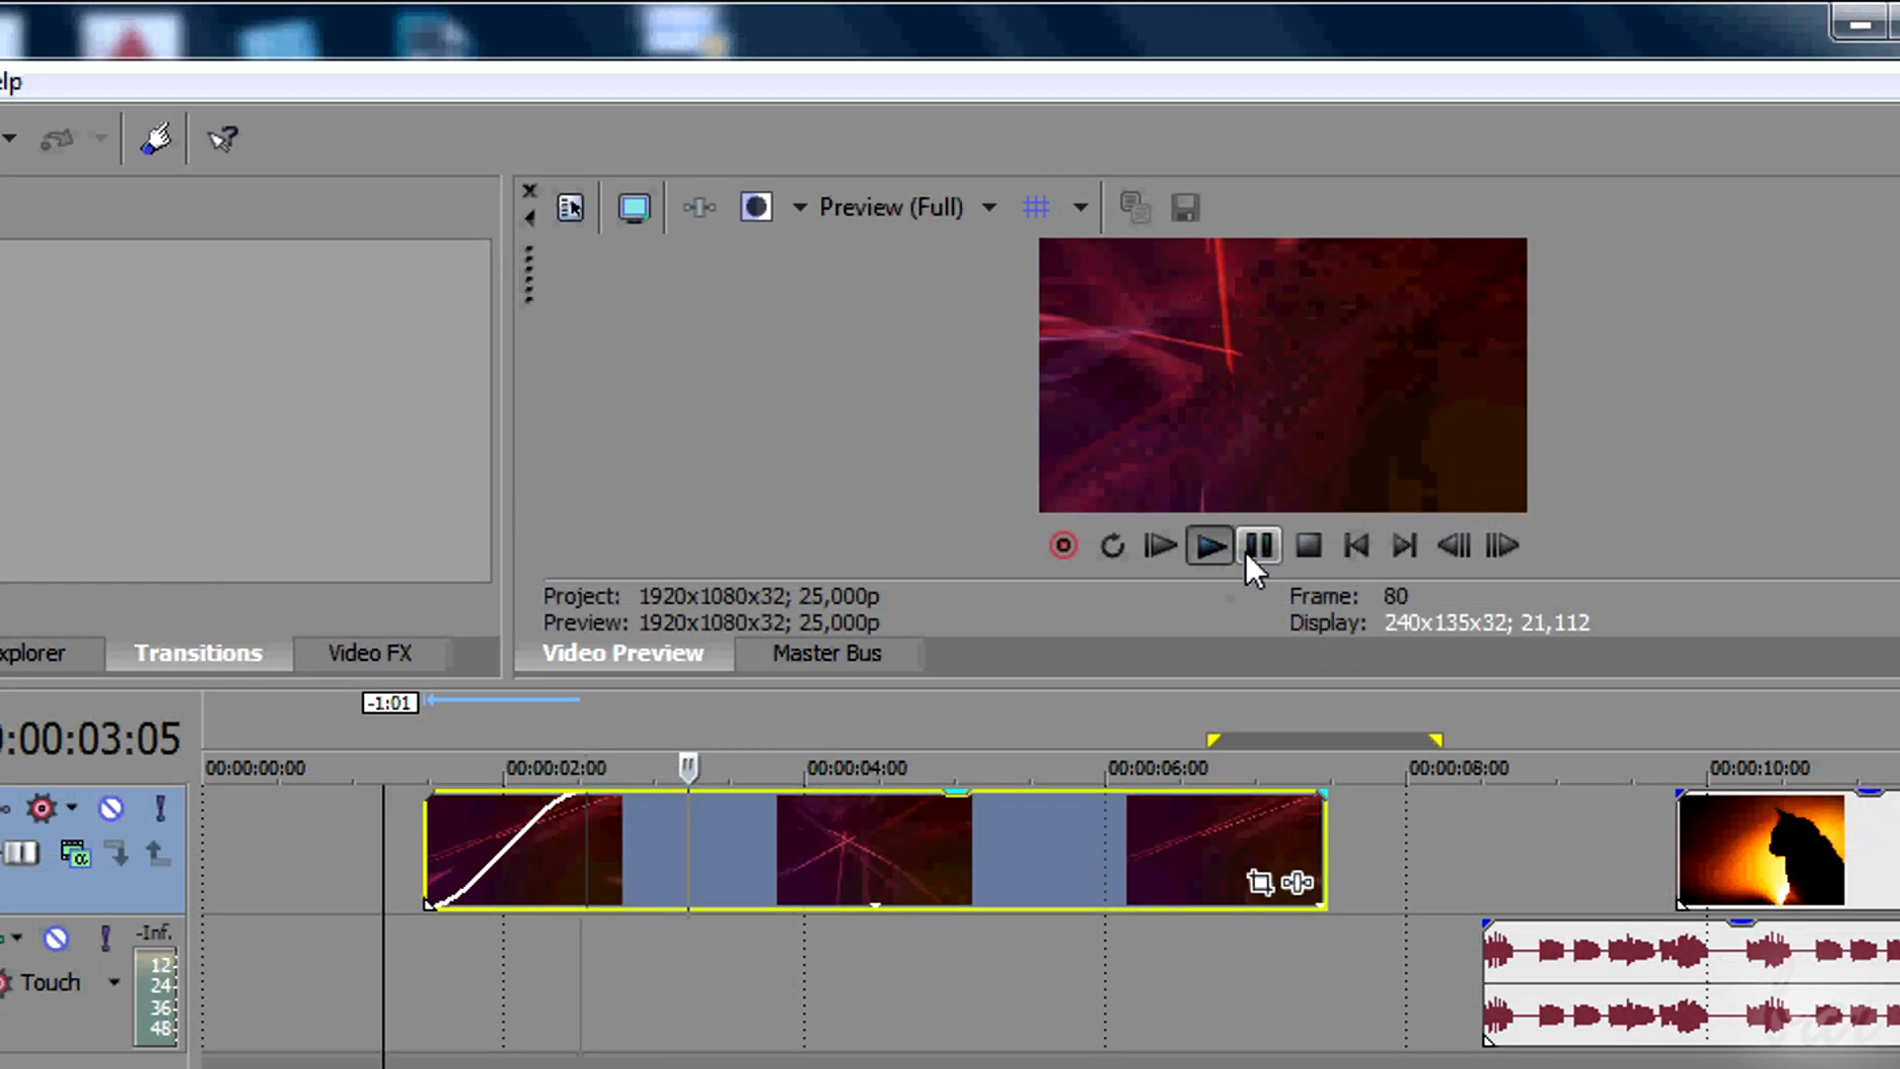
click(1249, 551)
Change the first video clip's fade-in type to the curve with a flattened middle and play it back
right_click(510, 875)
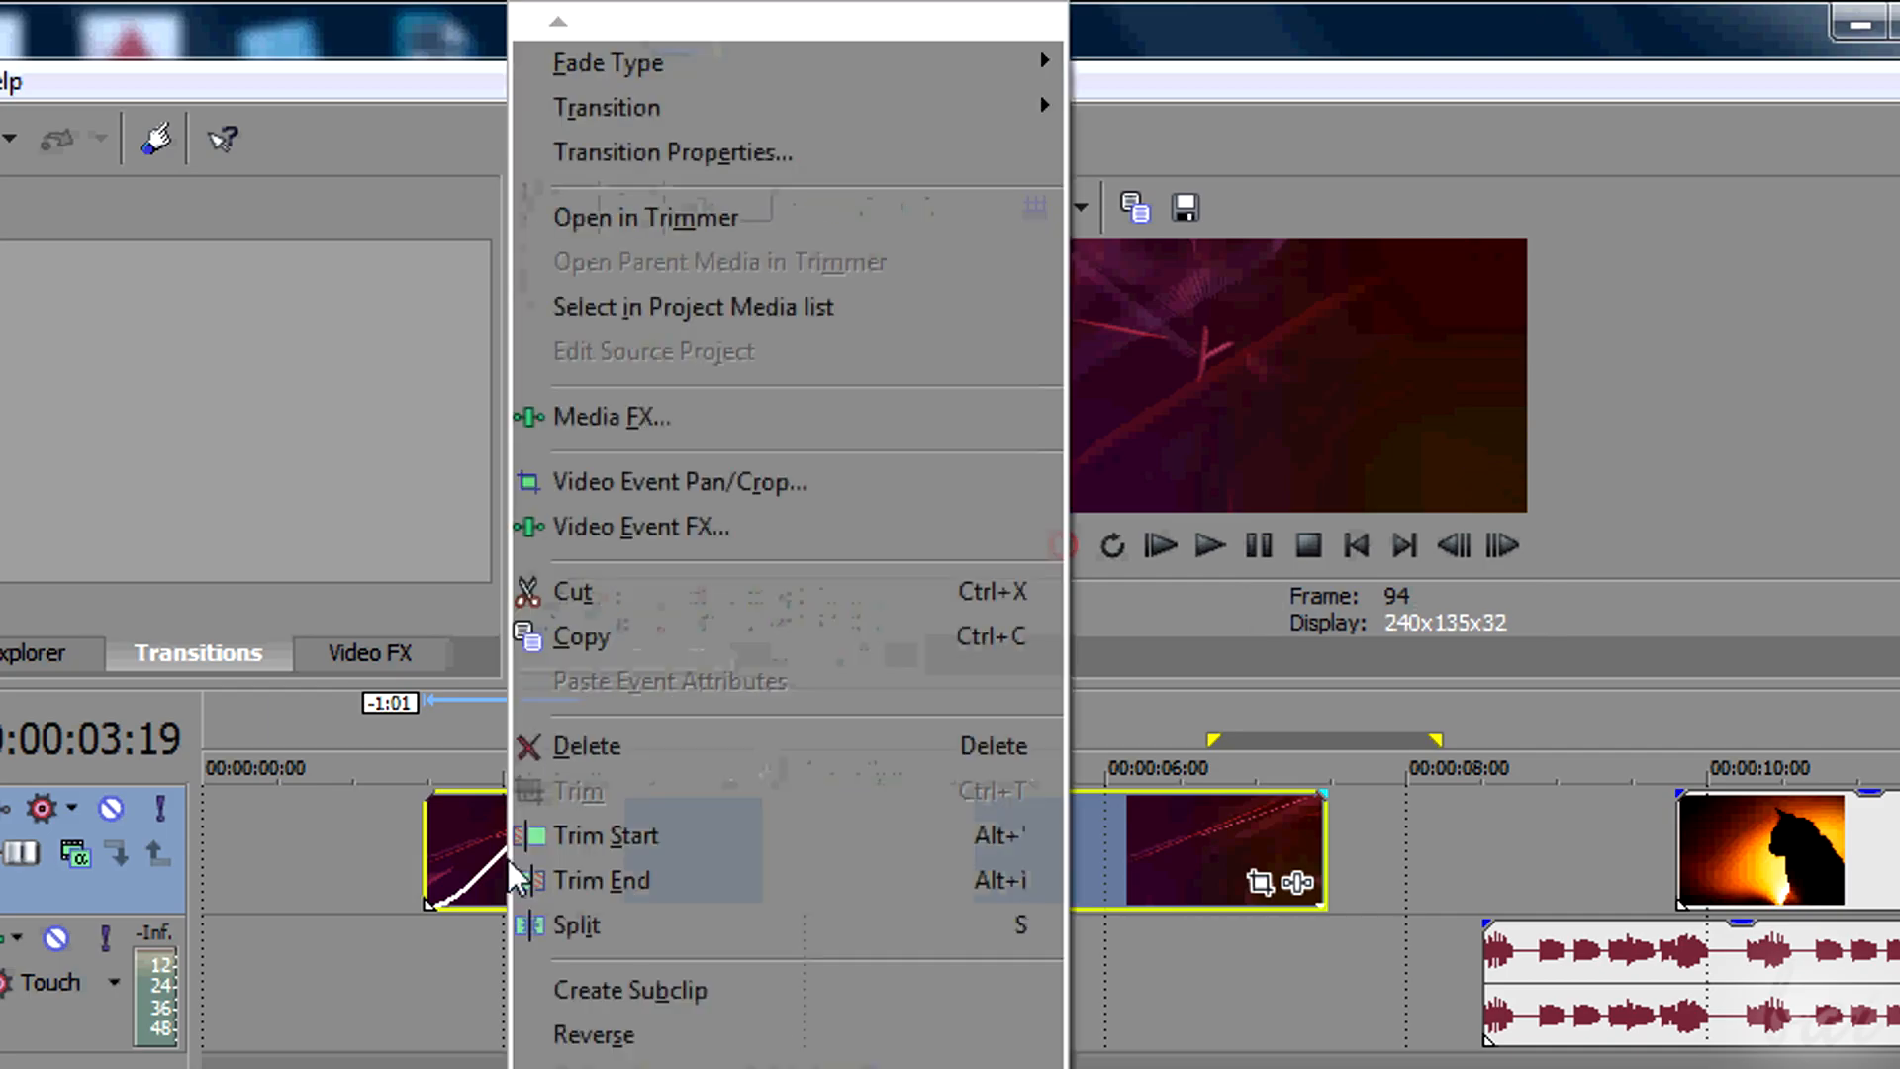
mouse_move(700, 72)
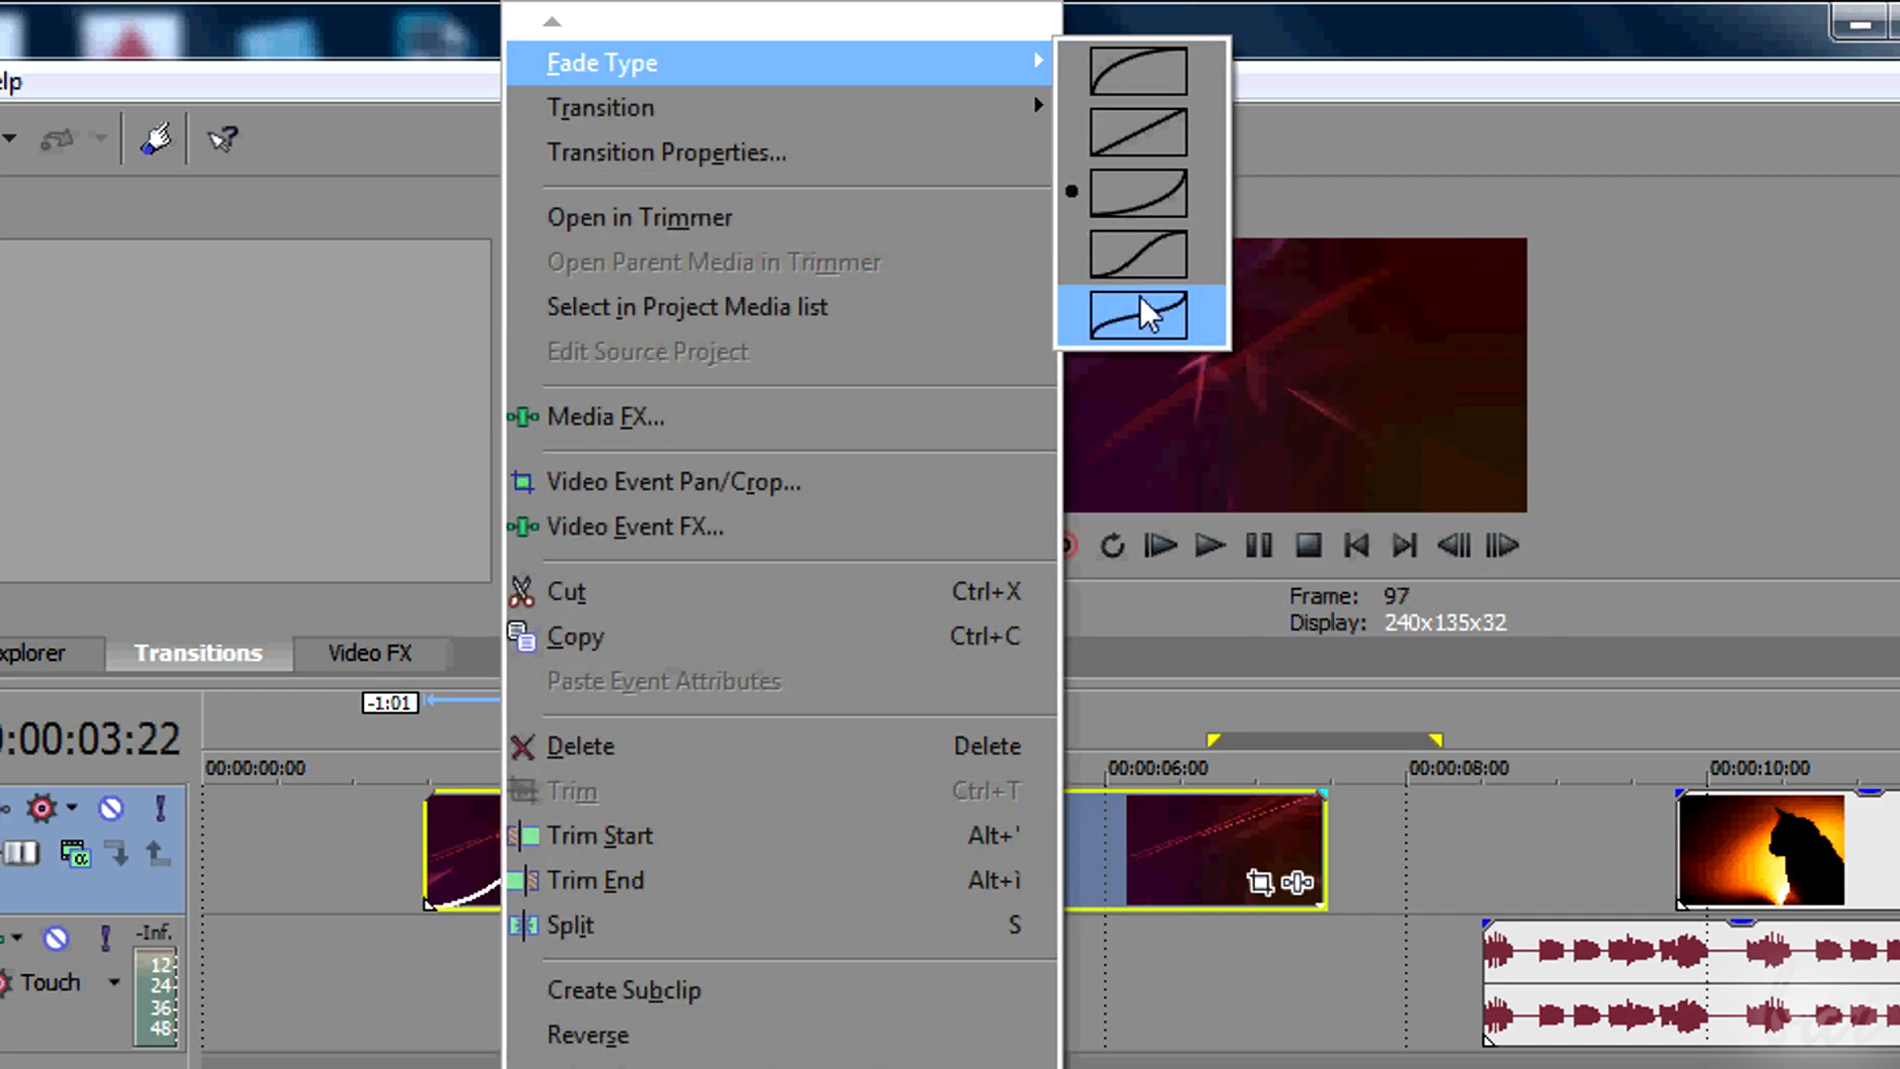
click(1140, 295)
click(378, 730)
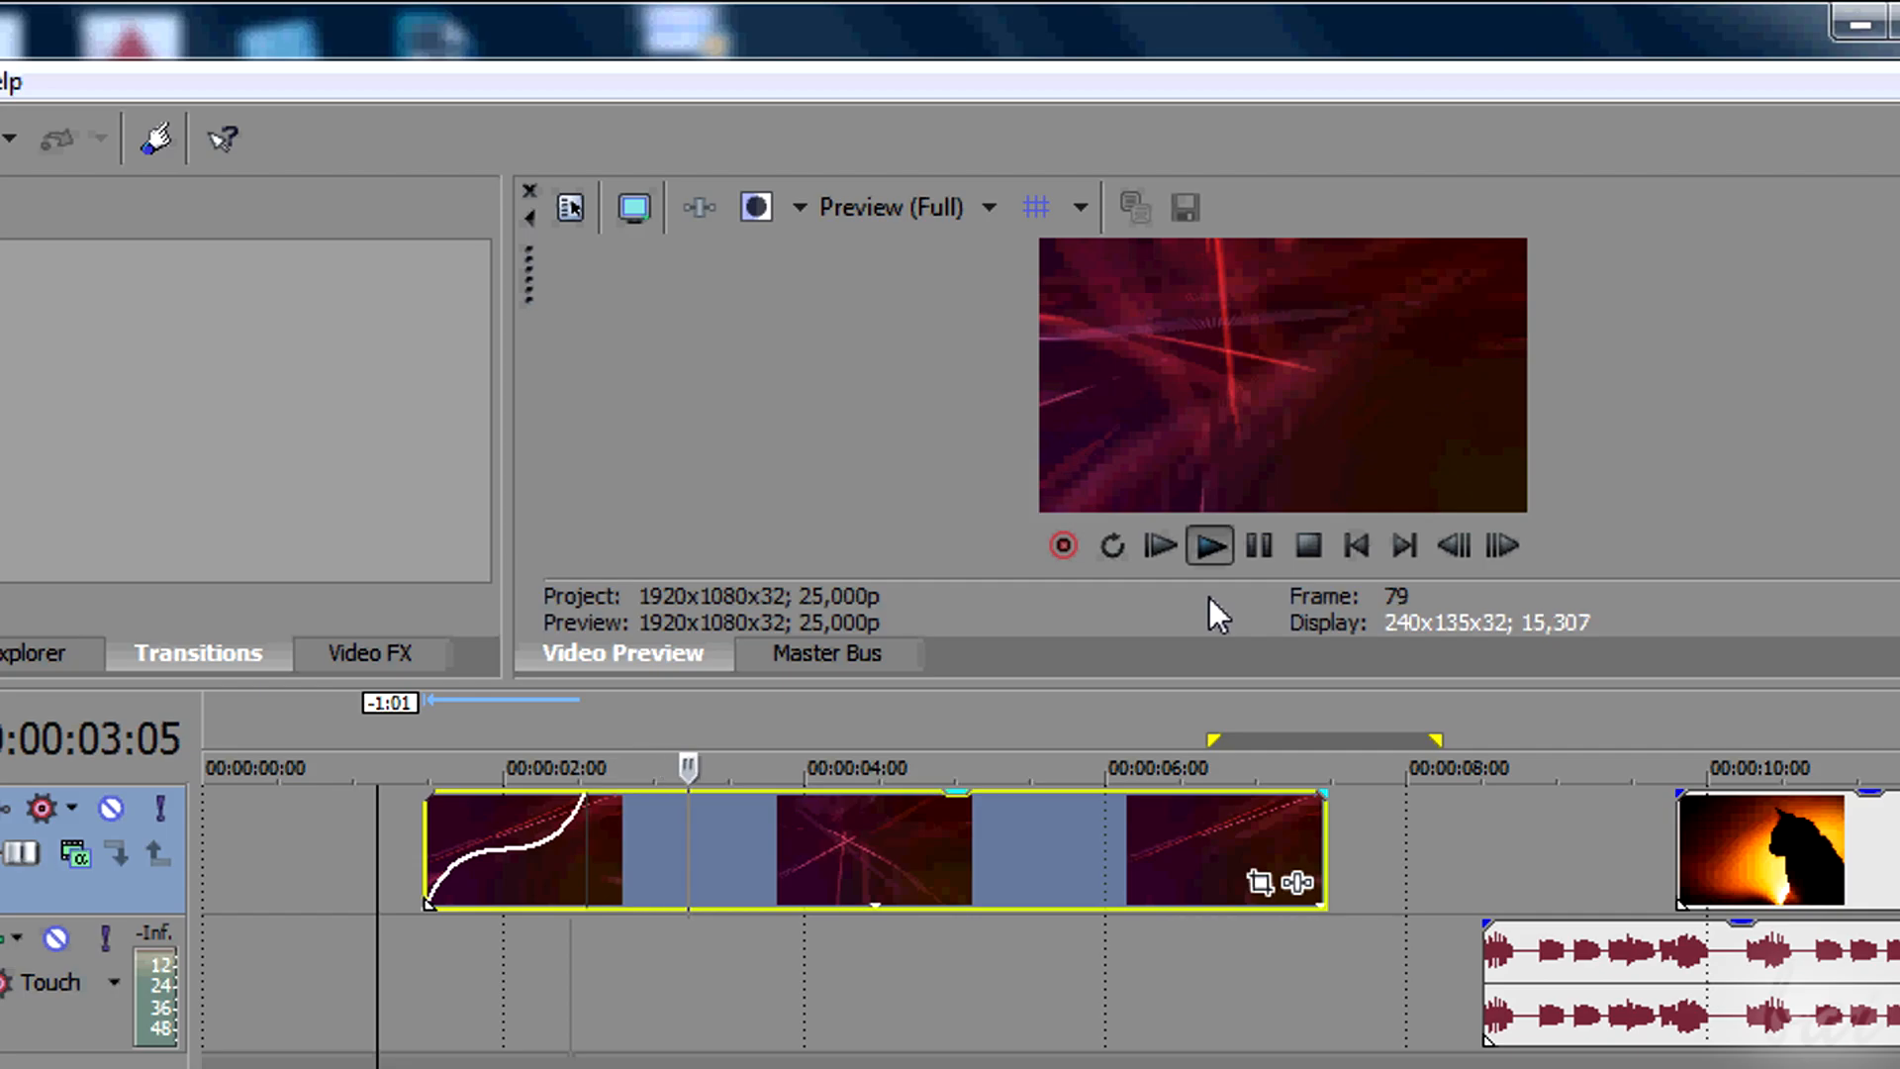
click(1257, 550)
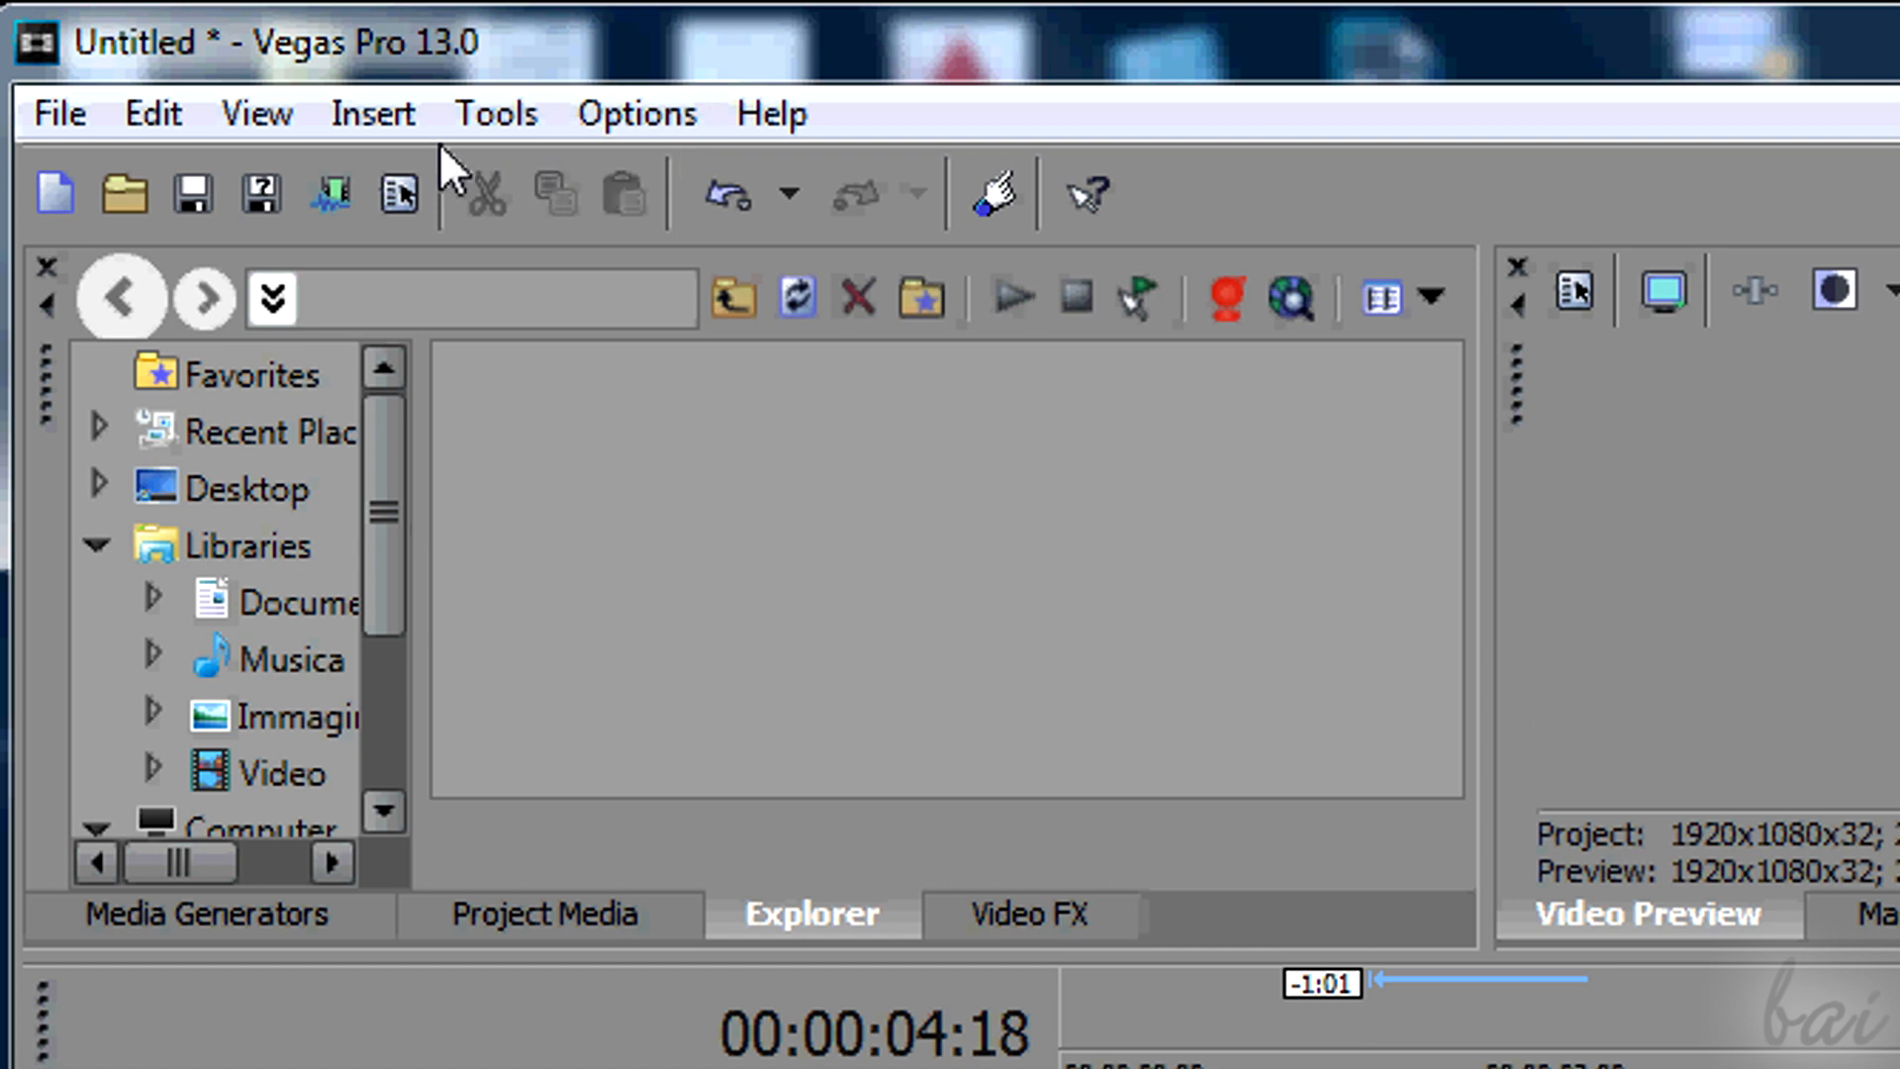
Show the Transitions window
click(265, 123)
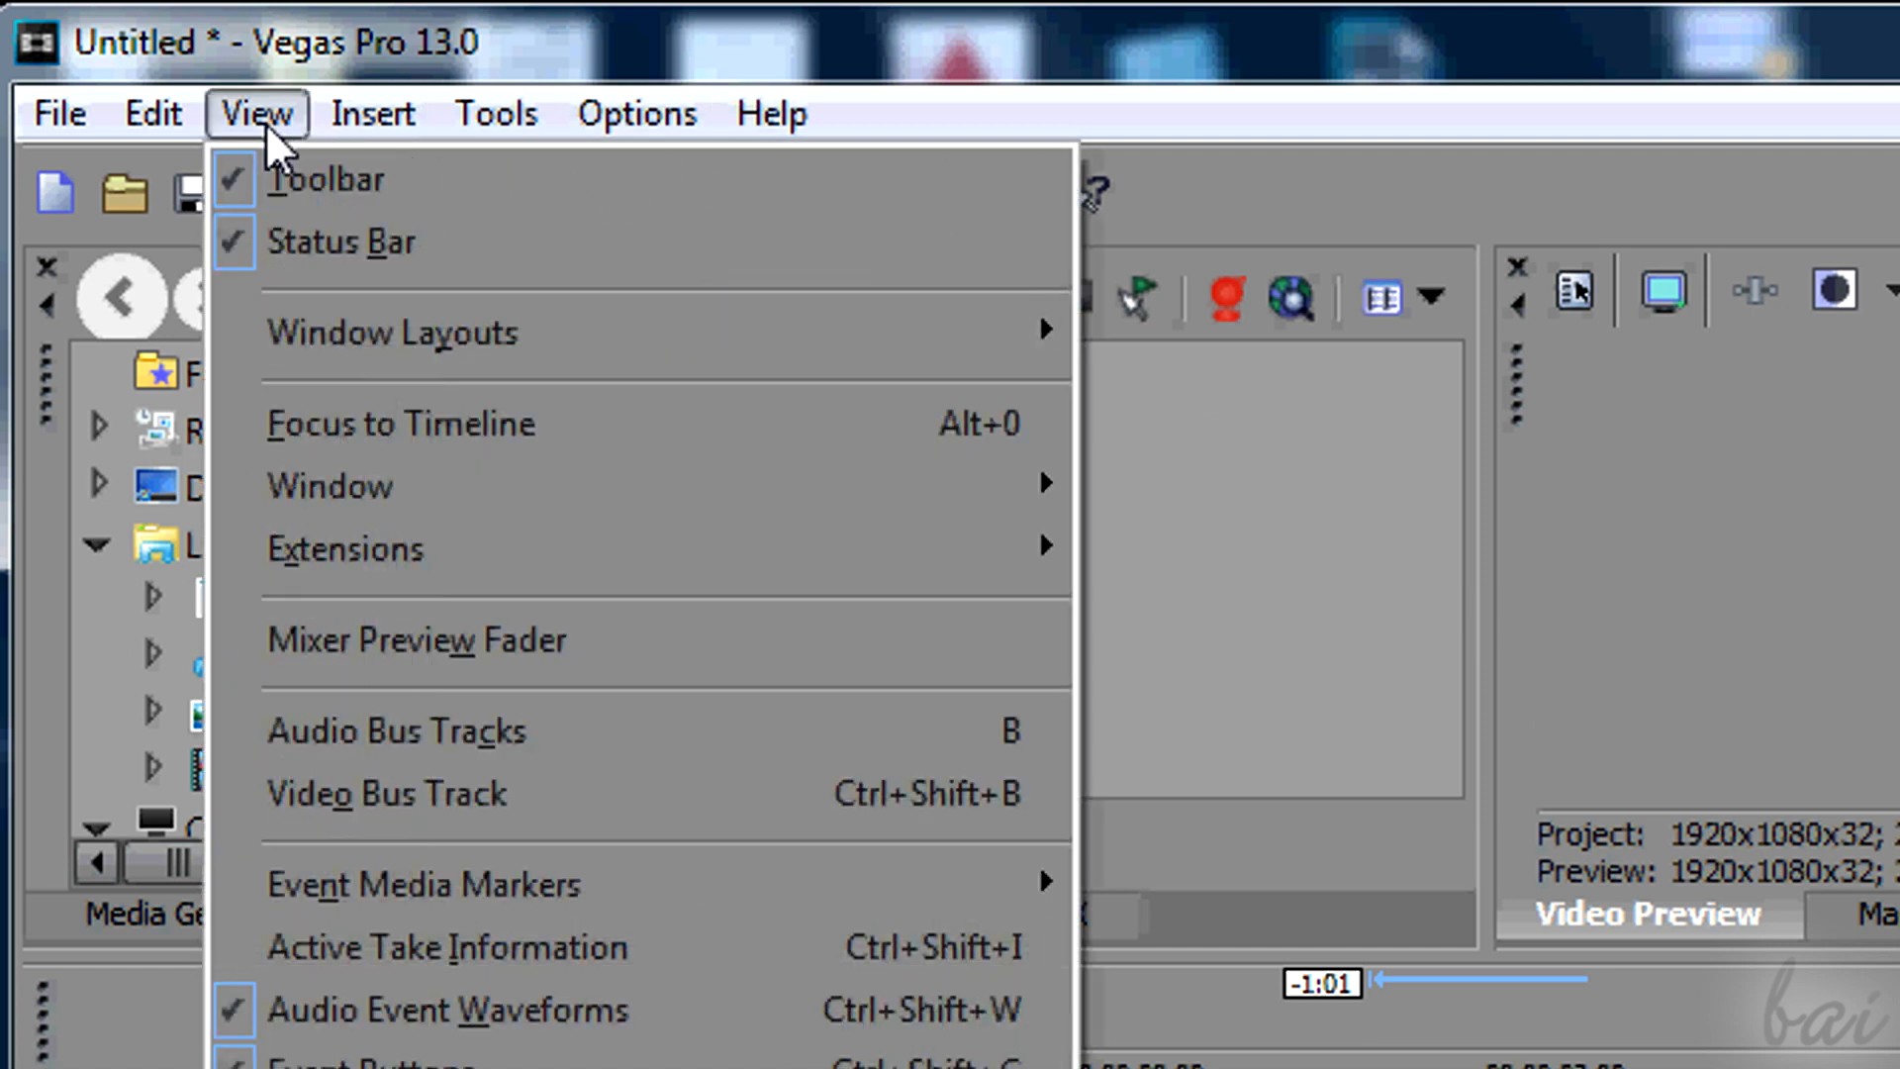
mouse_move(520, 488)
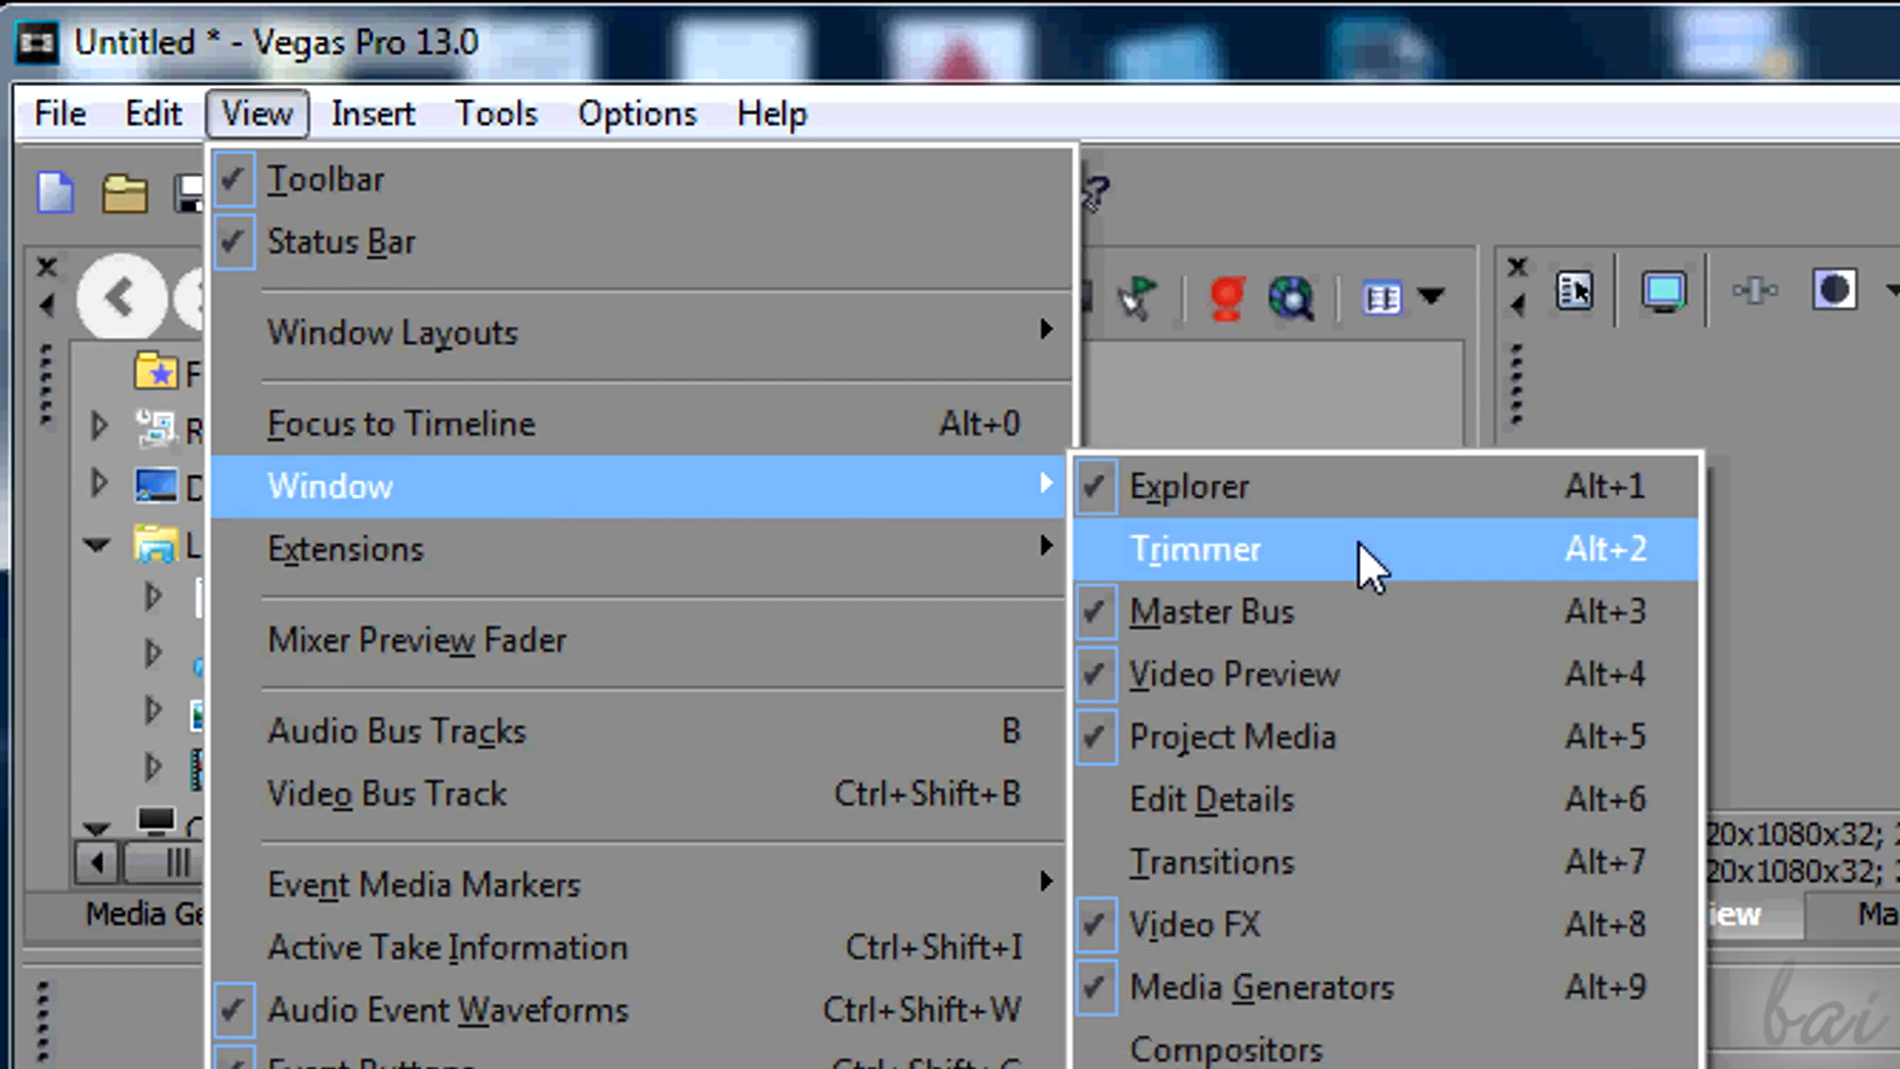
click(1329, 861)
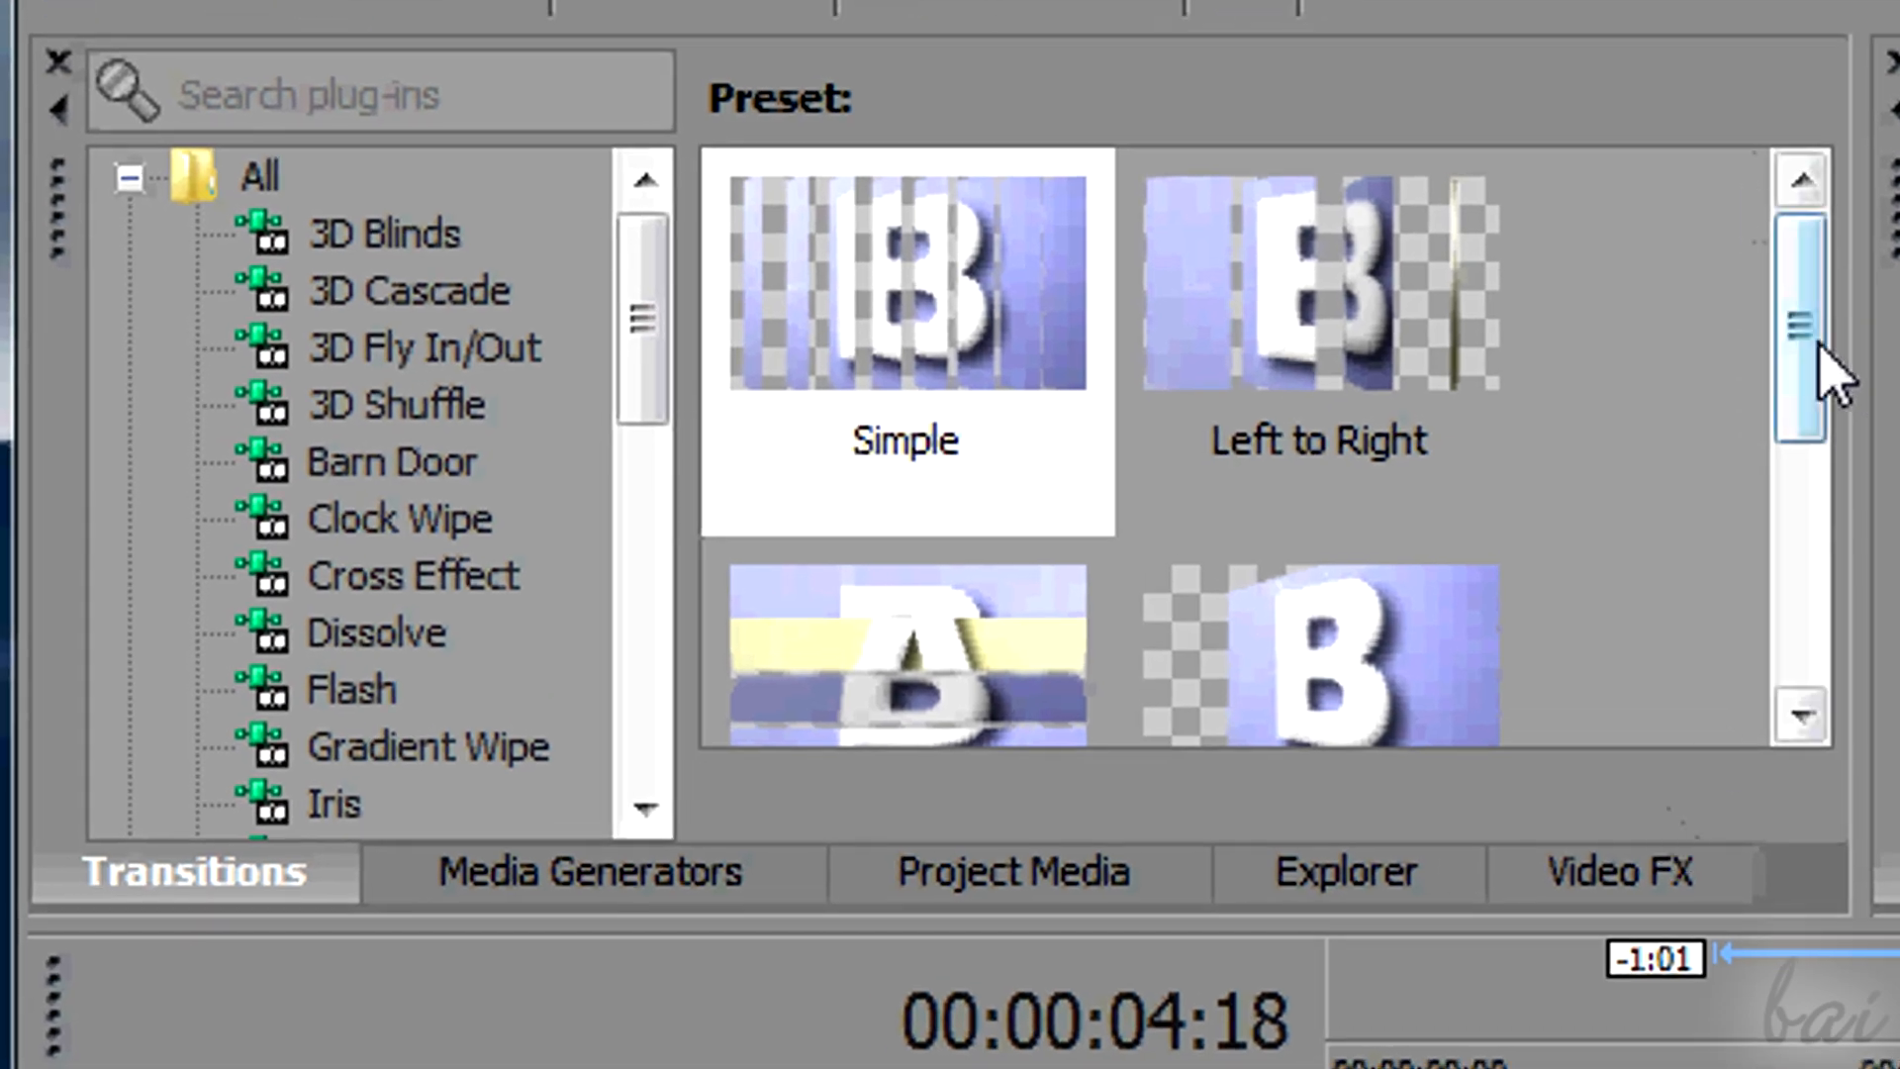
Browse the presets of the 3D Shuffle, Barn Door, Cross Effect and Clock Wipe transitions, finishing on Clock Wipe
drag(1815, 348, 1798, 585)
click(373, 424)
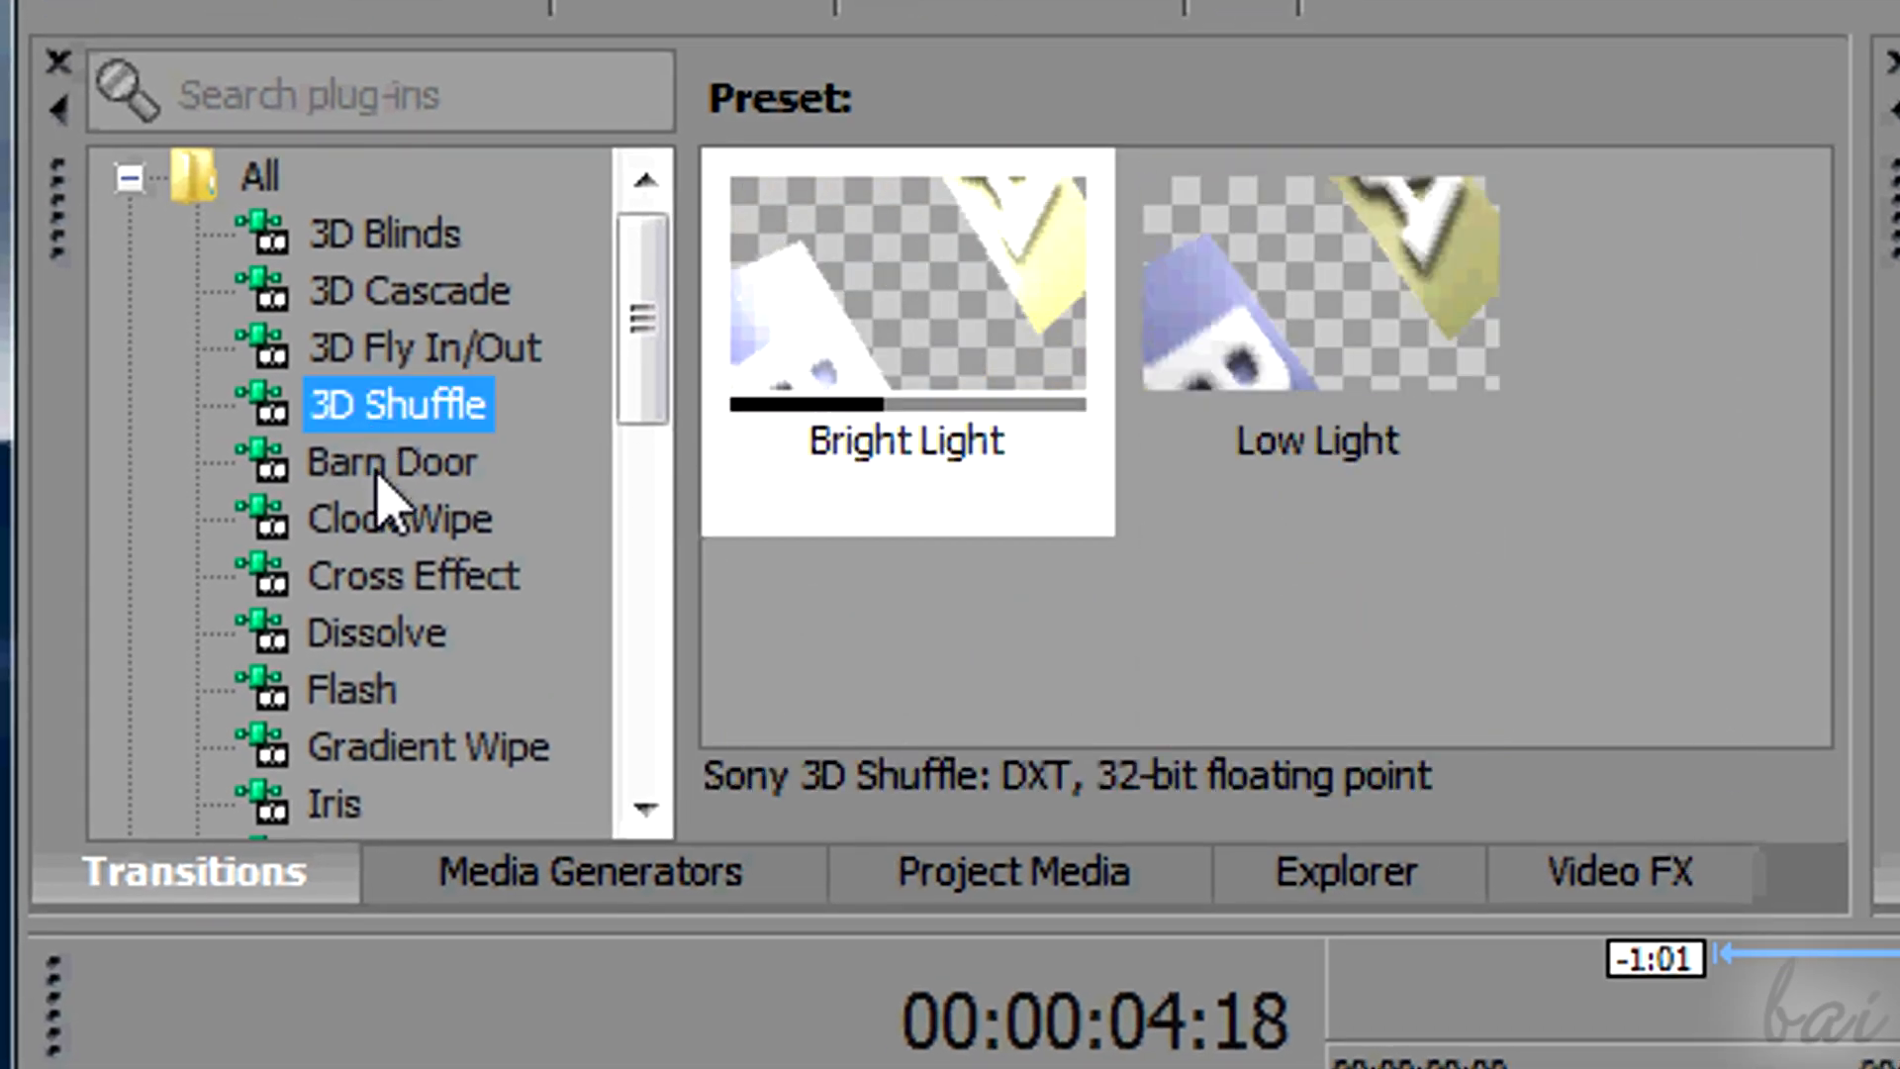
click(381, 473)
click(388, 525)
click(393, 579)
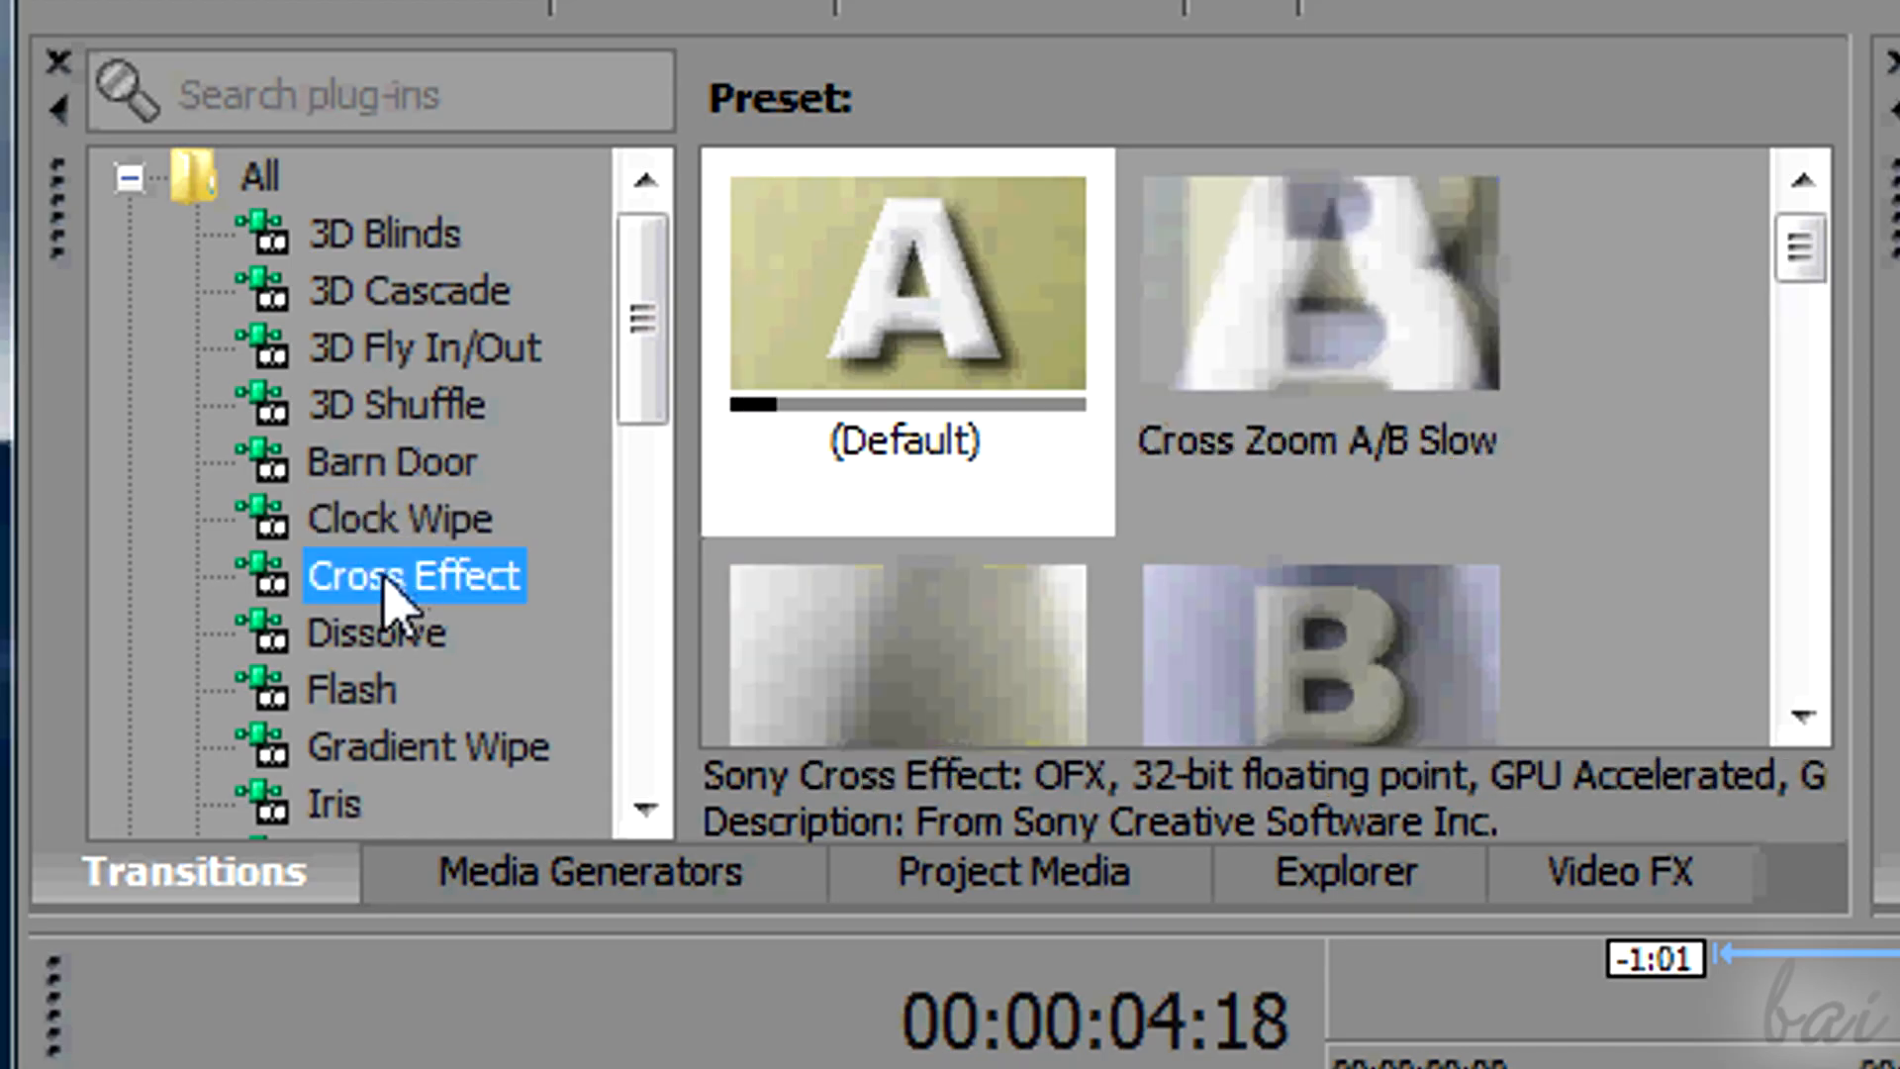
click(381, 529)
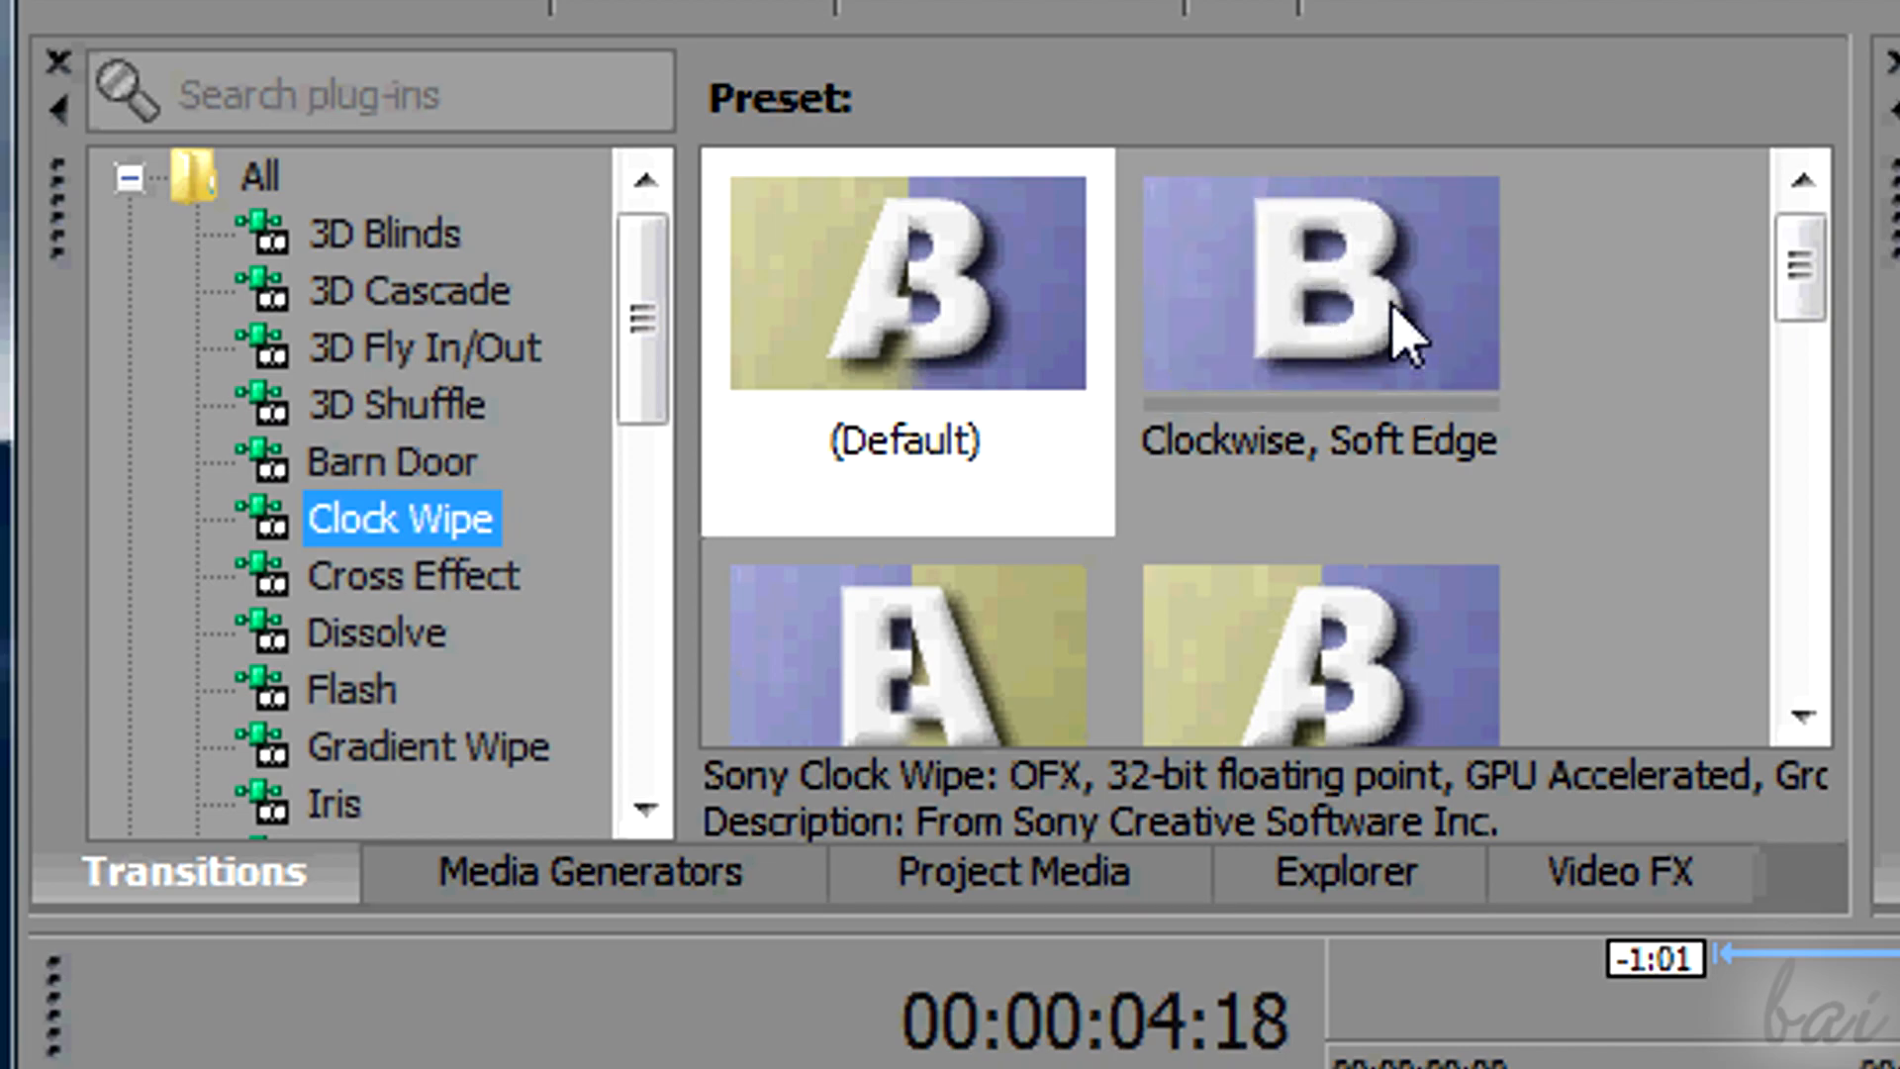
click(1819, 728)
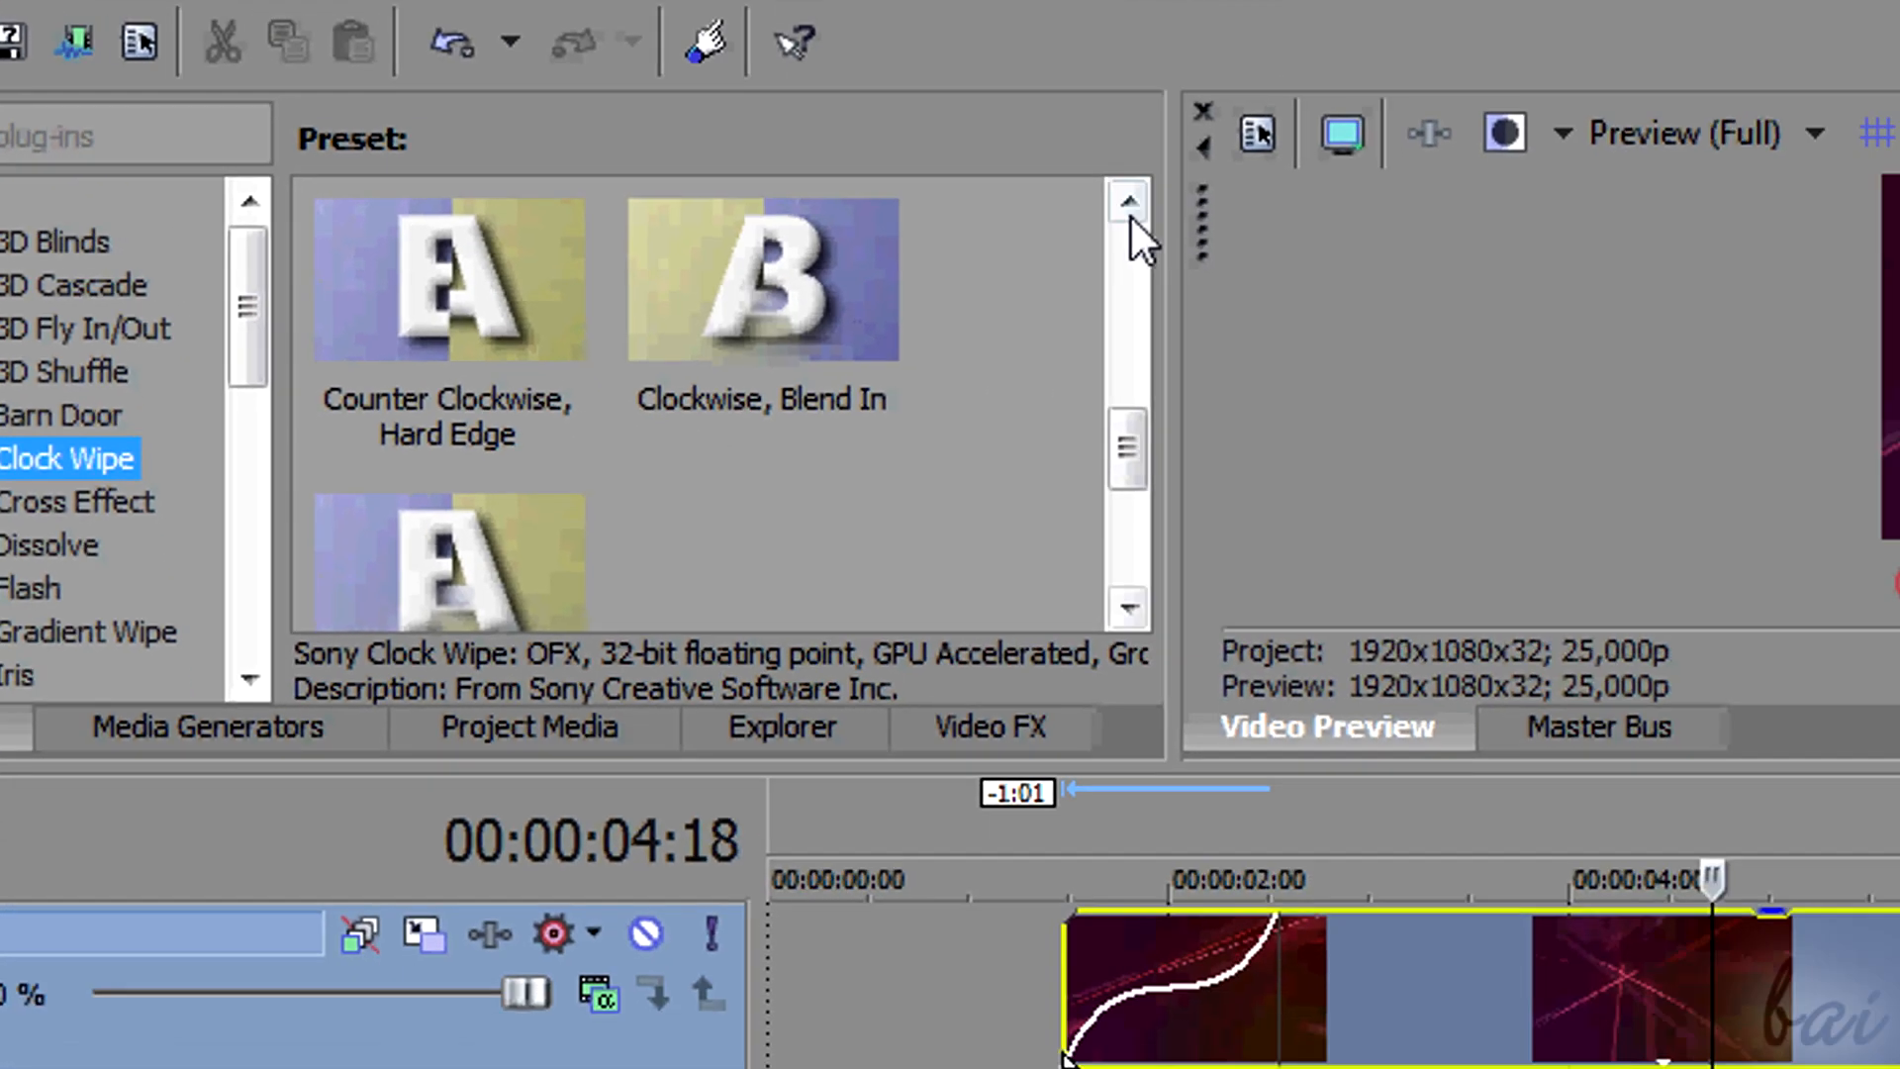
click(1803, 179)
click(1804, 179)
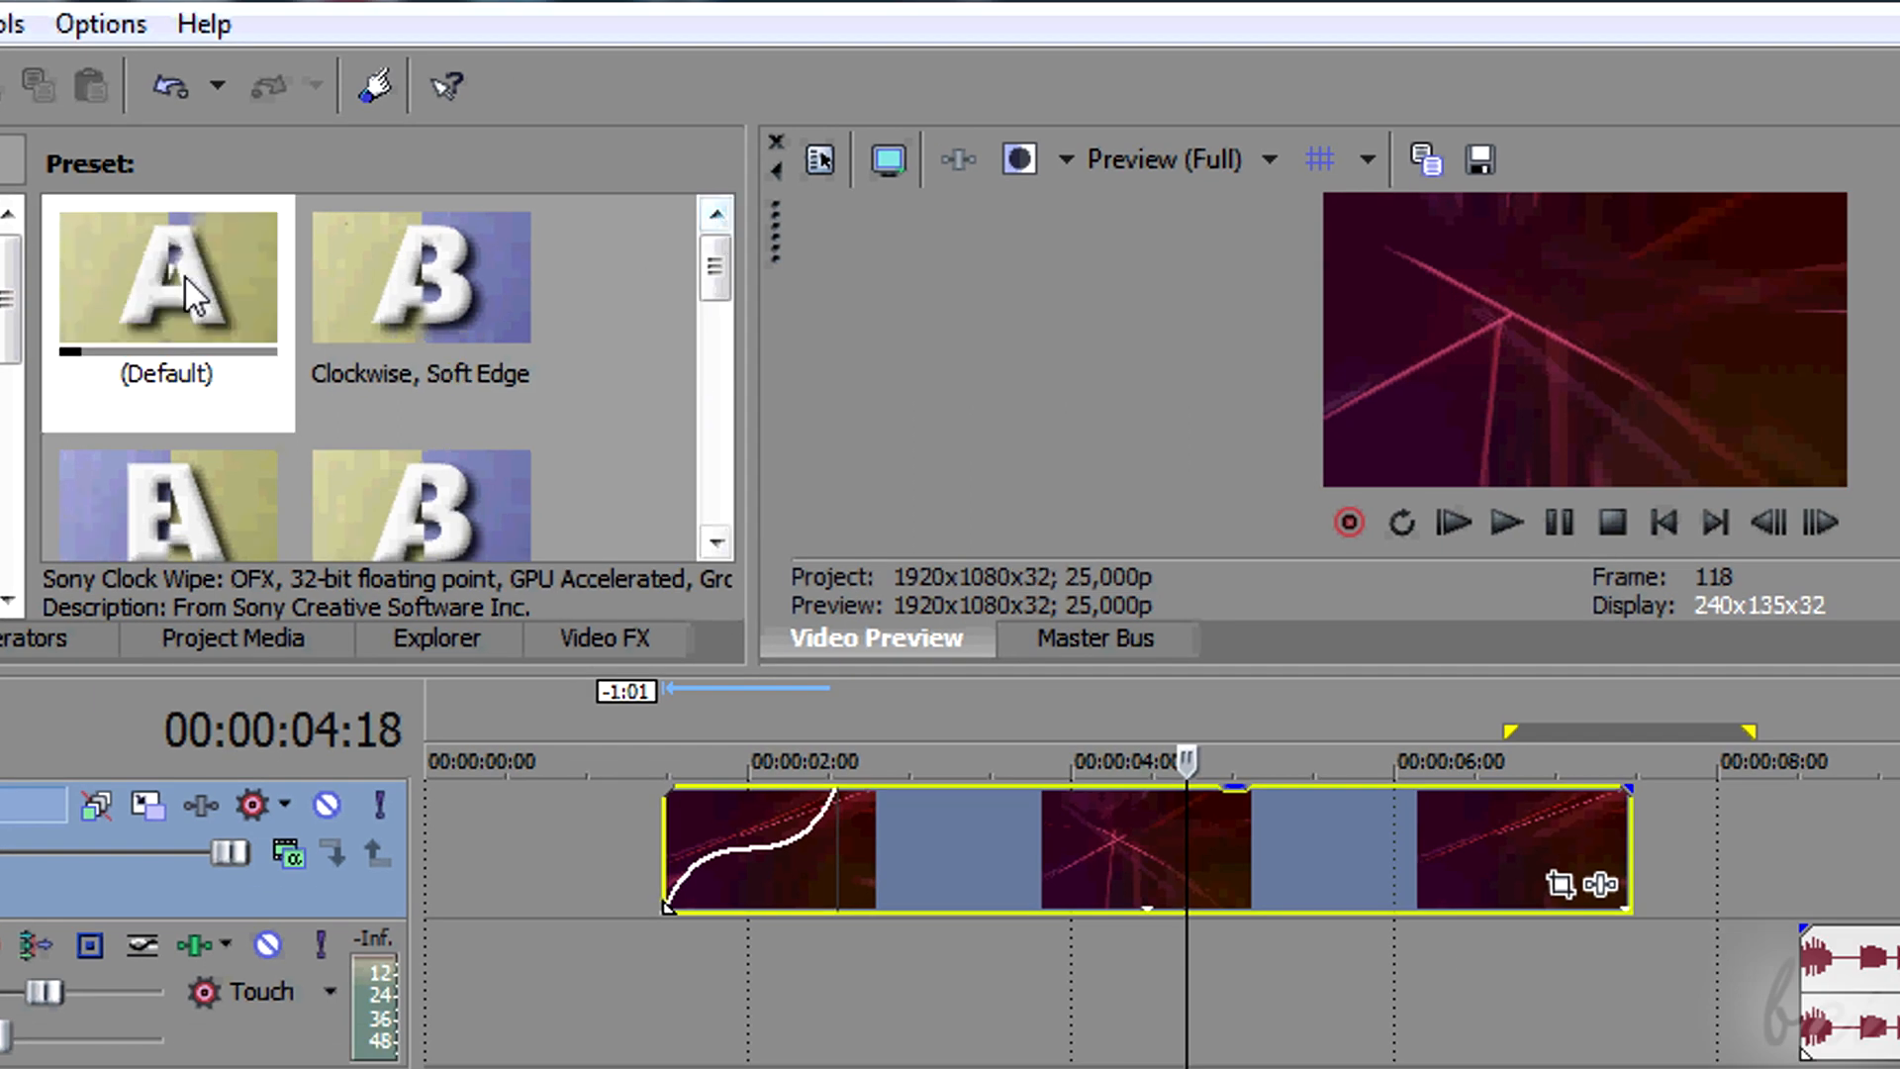
Apply the default Clock Wipe transition to the first video clip's fade-in and select the time range around it
drag(188, 289, 569, 673)
drag(714, 821, 750, 847)
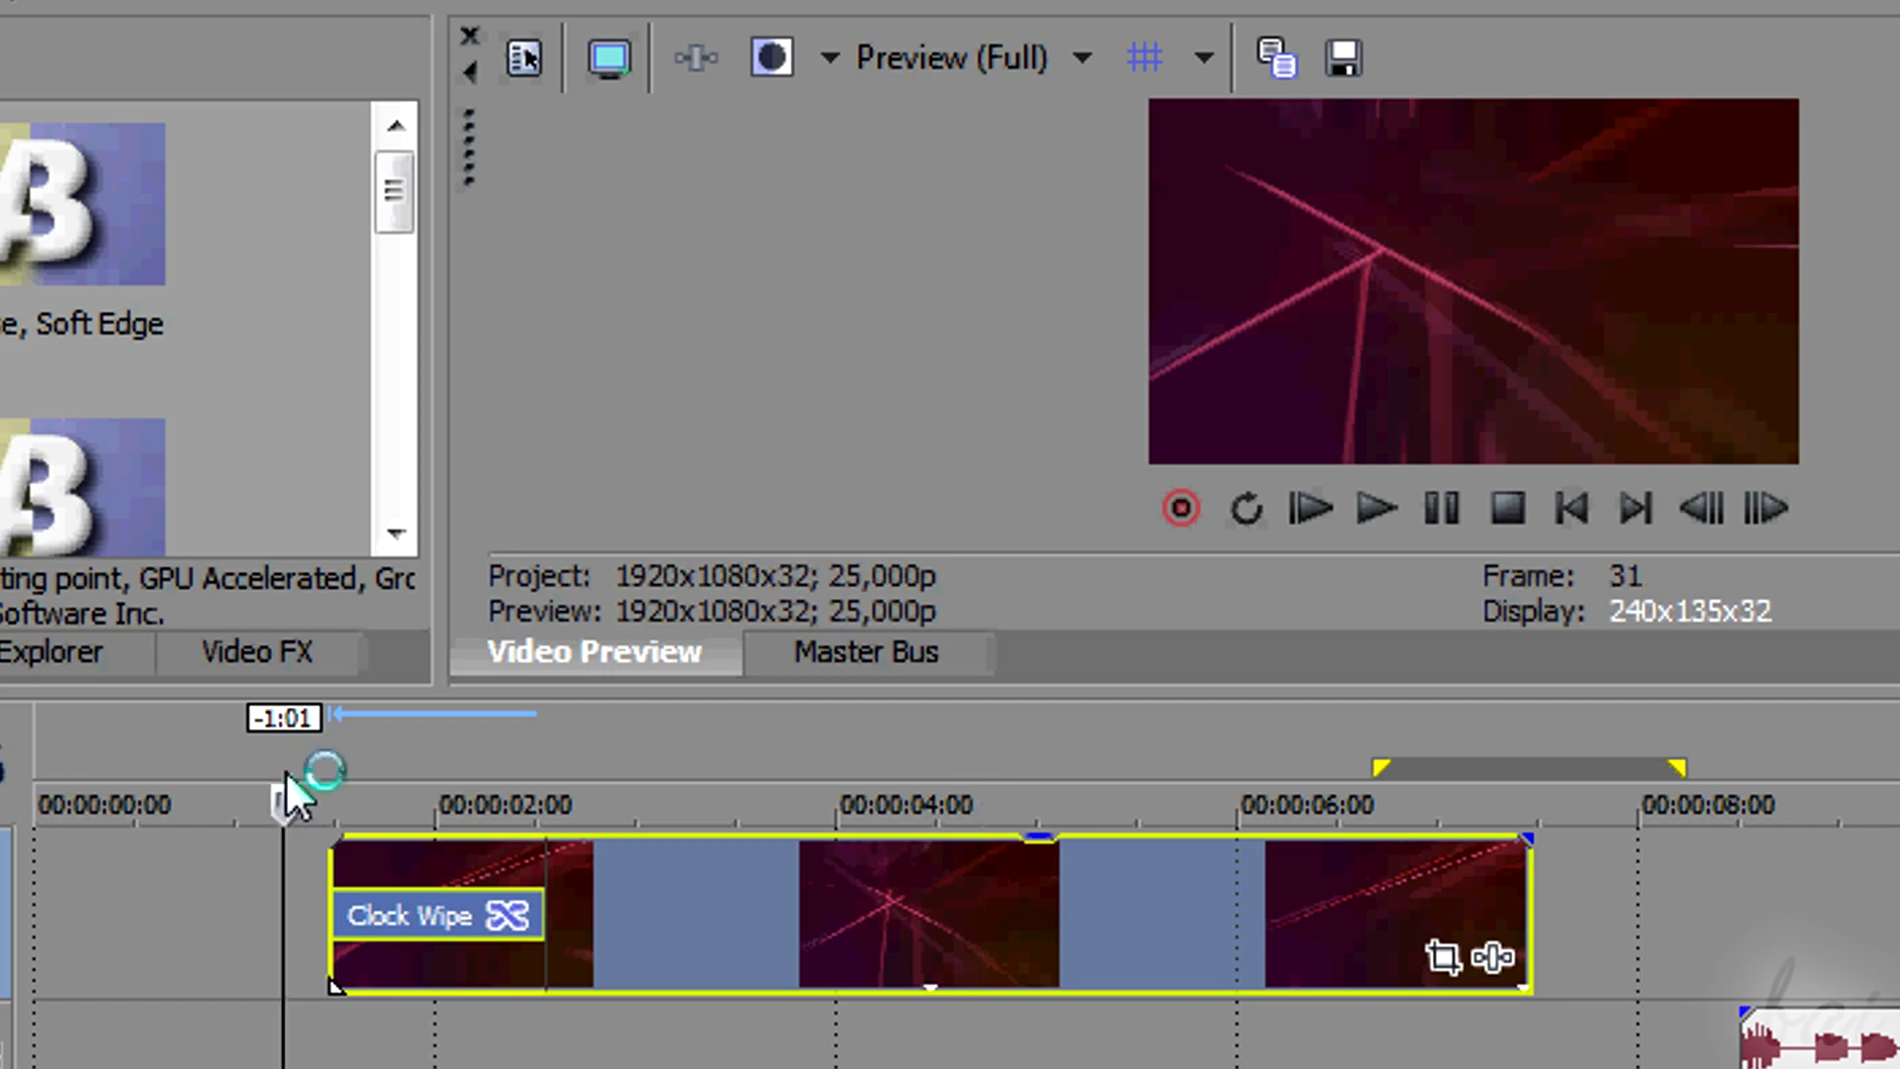
click(285, 771)
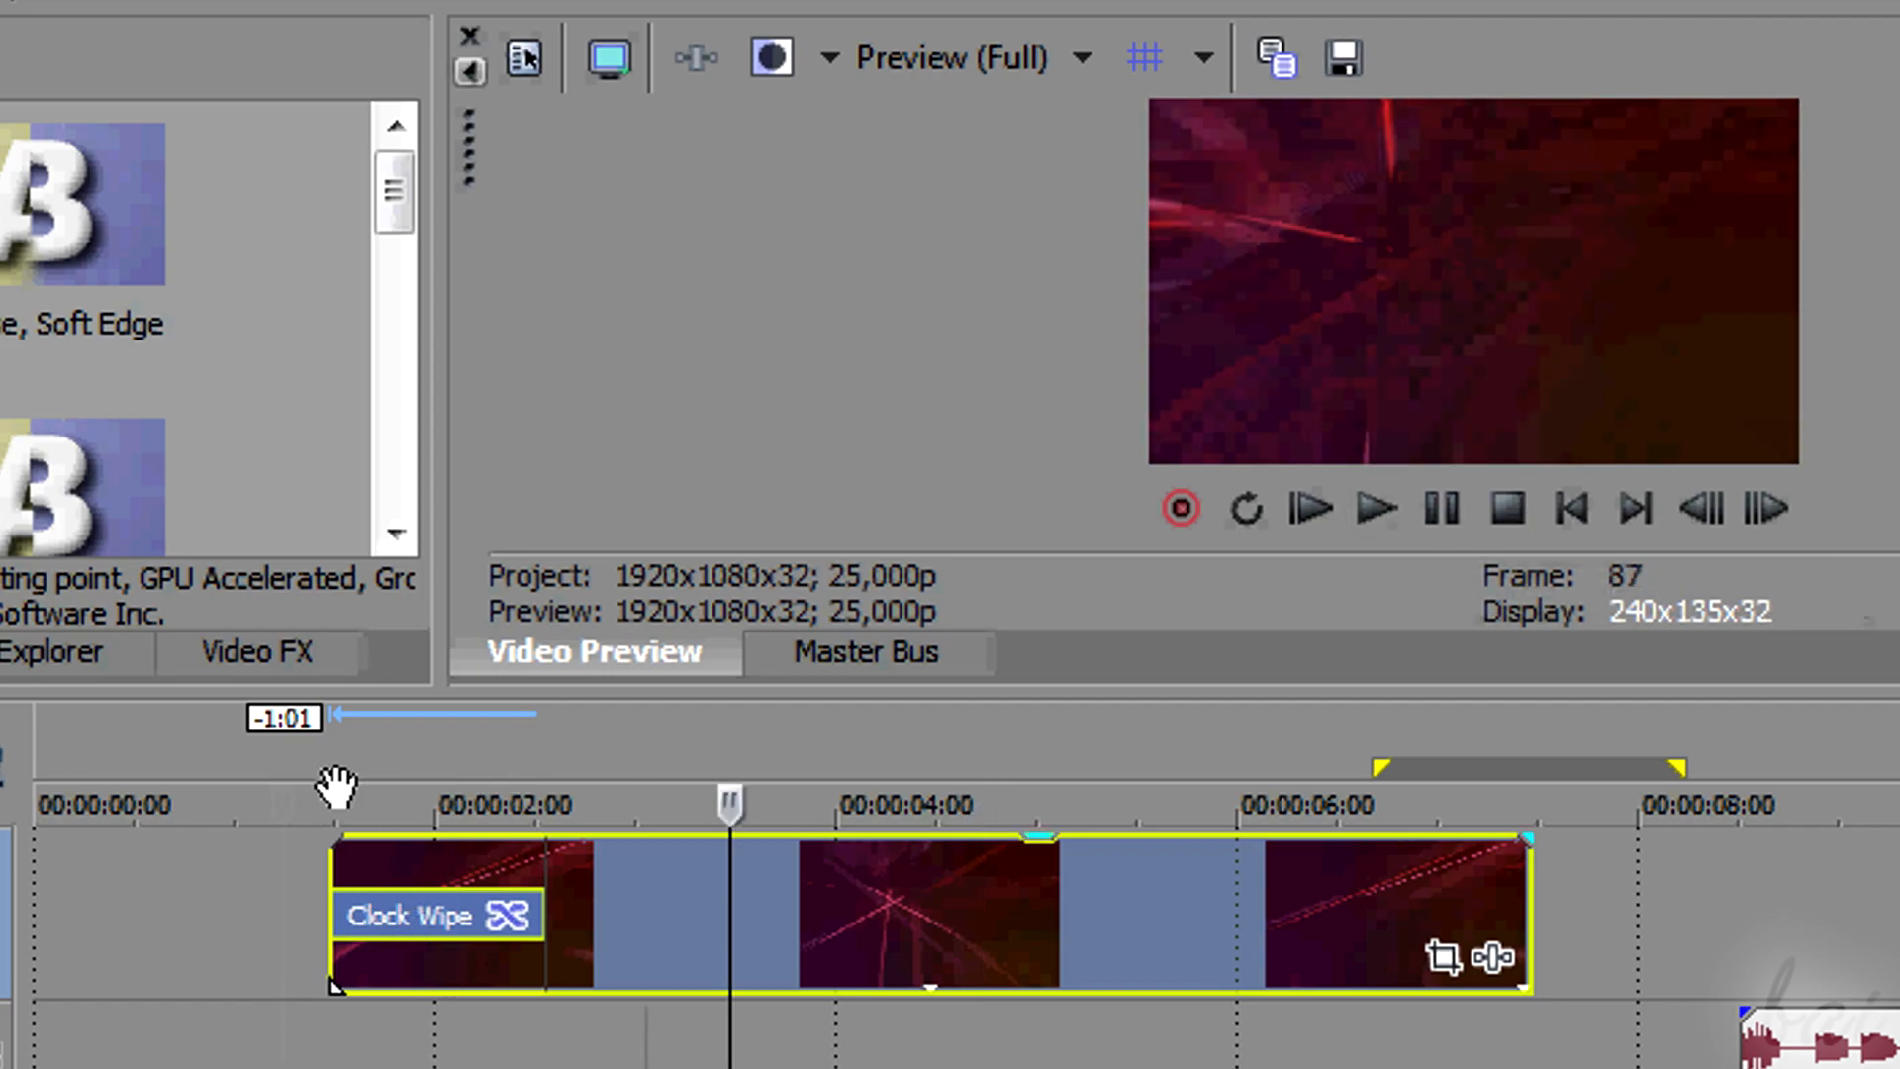
drag(255, 754, 615, 756)
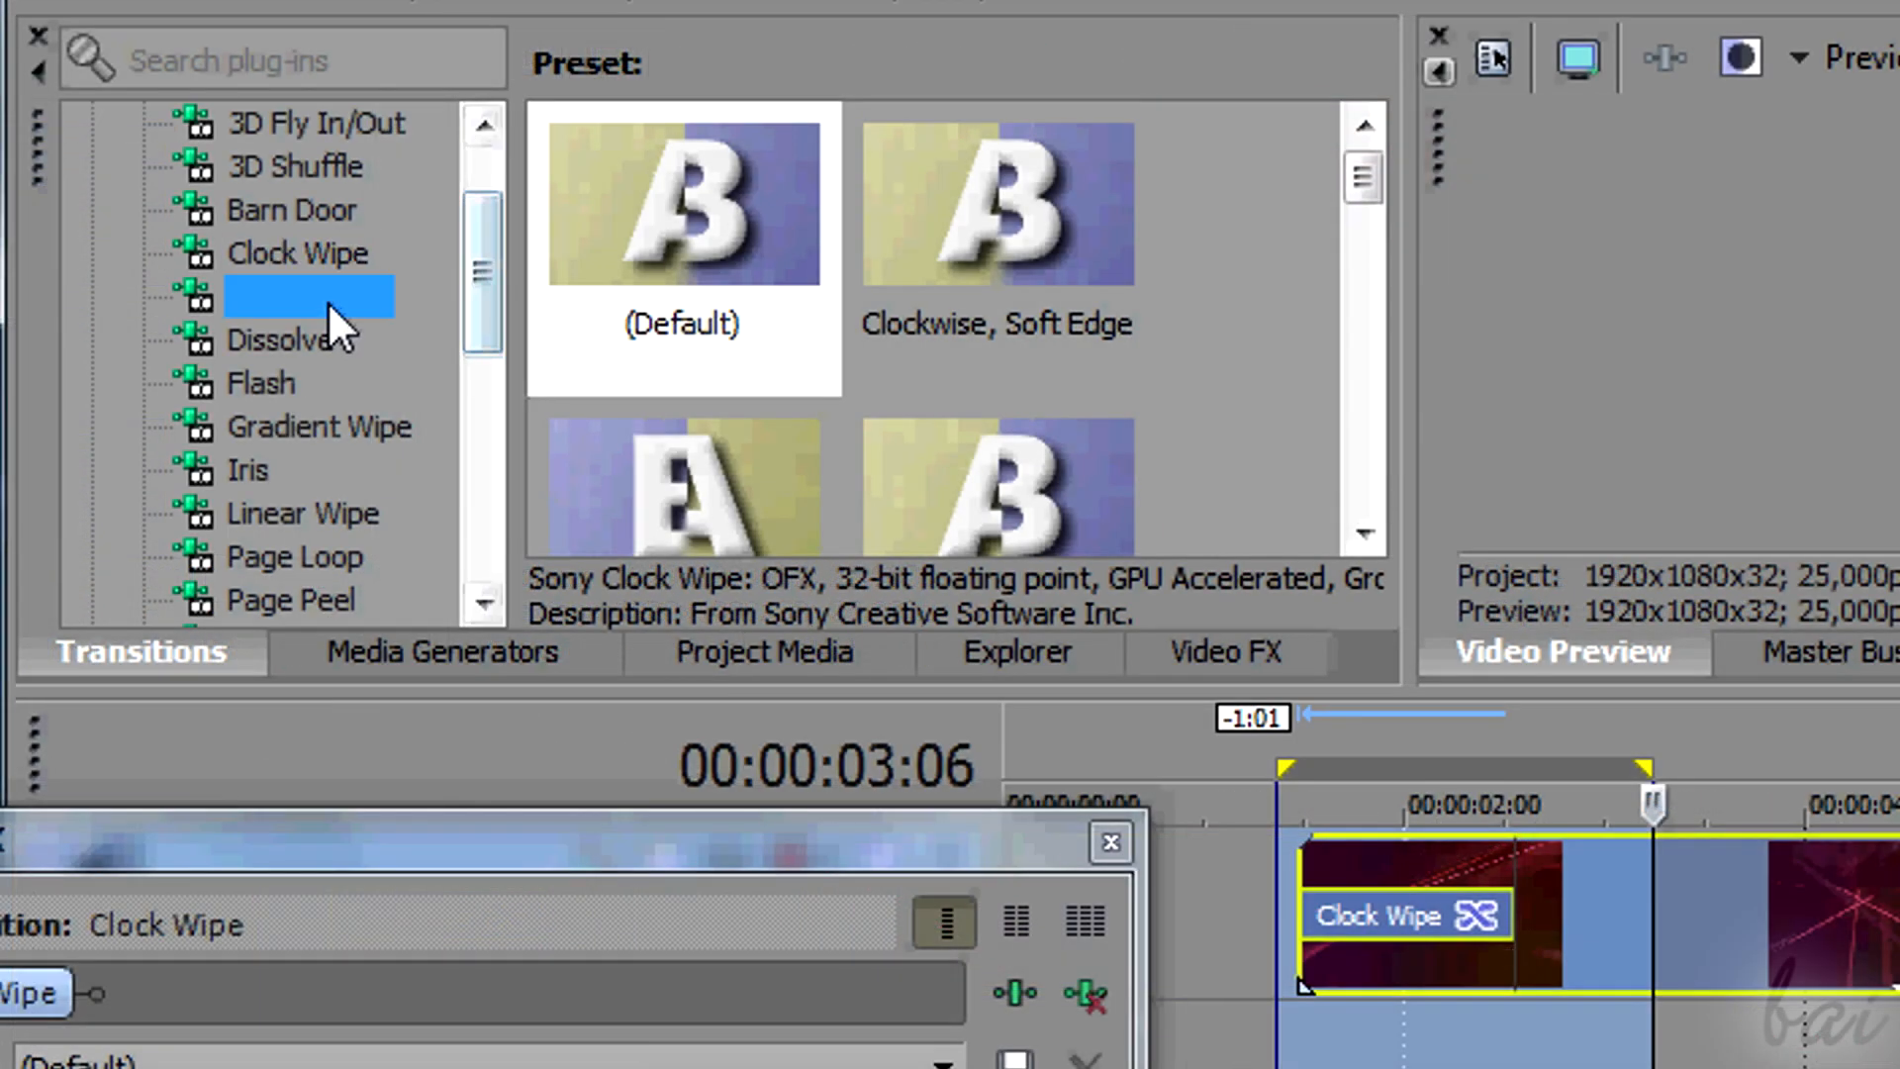
Apply the Gradient Wipe transition's Star preset to the first video clip's fade-in and select the time range around it
click(287, 382)
click(297, 427)
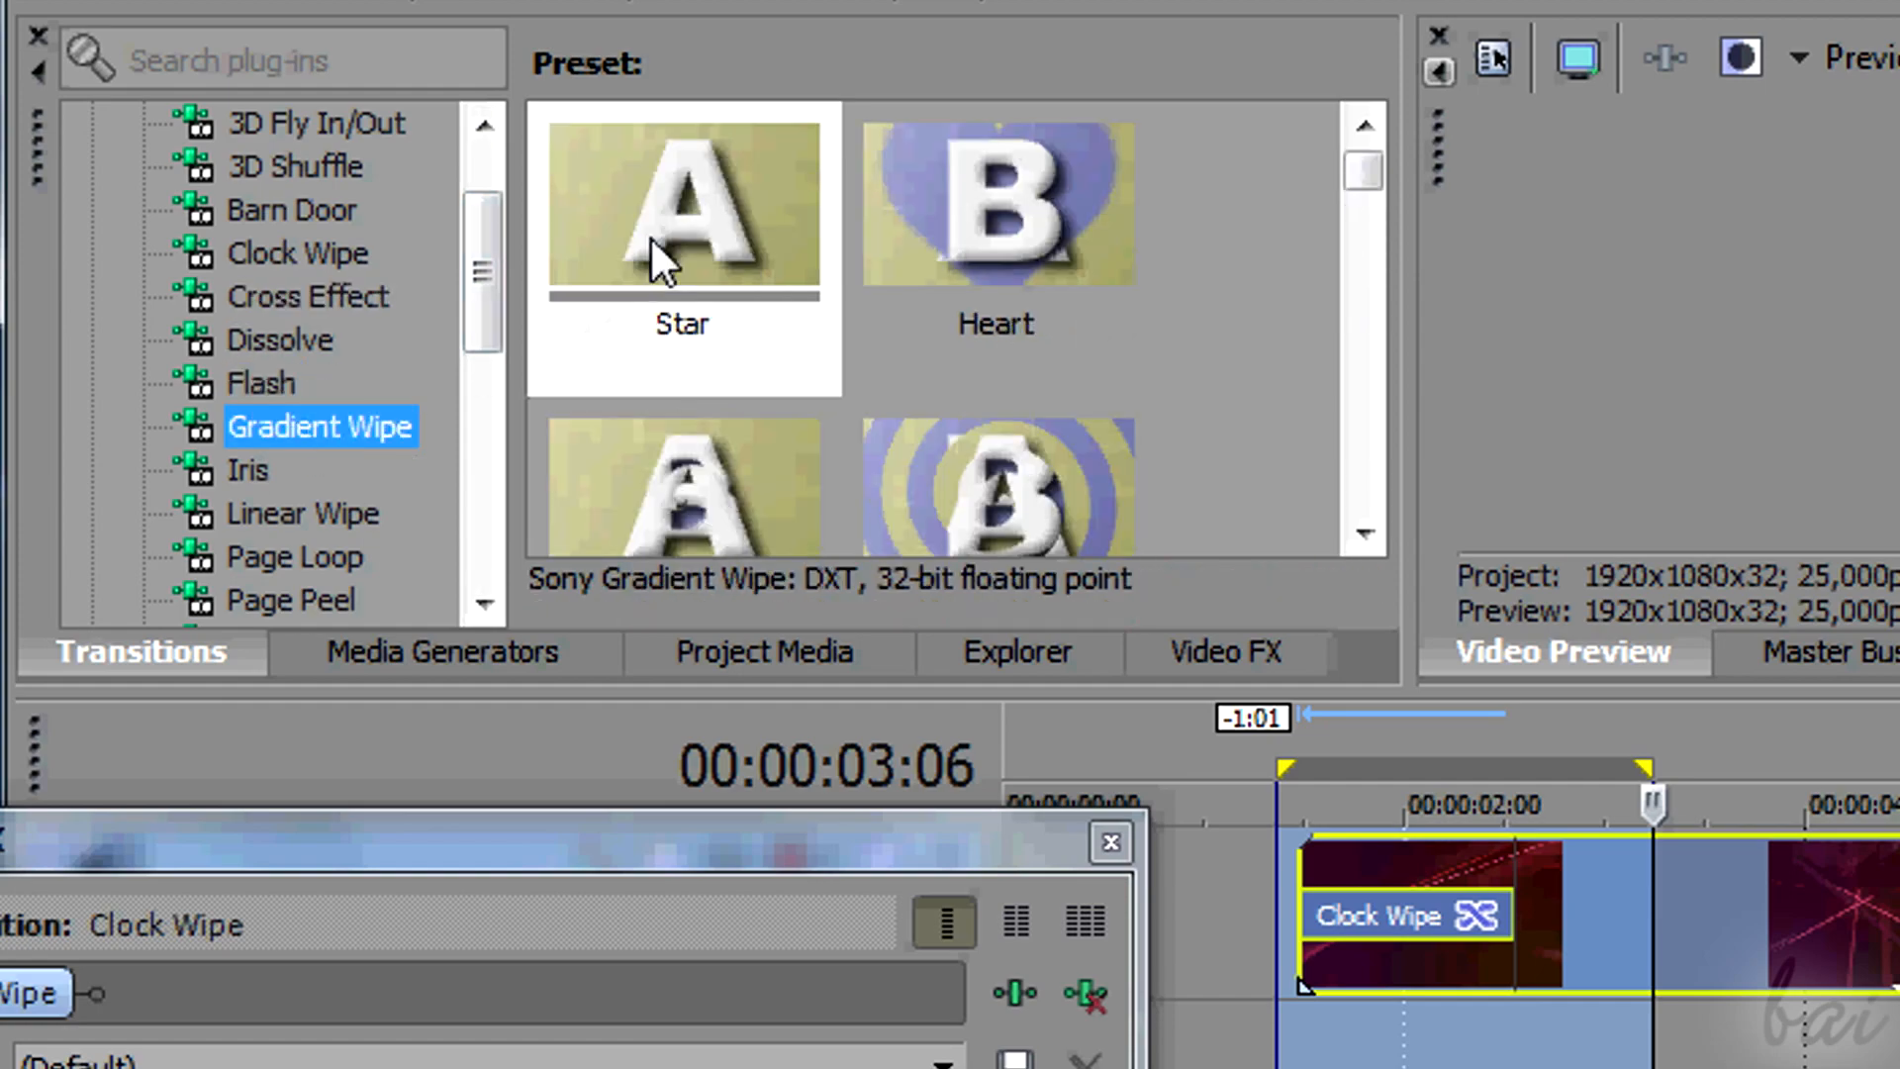
click(673, 210)
drag(673, 204, 1417, 935)
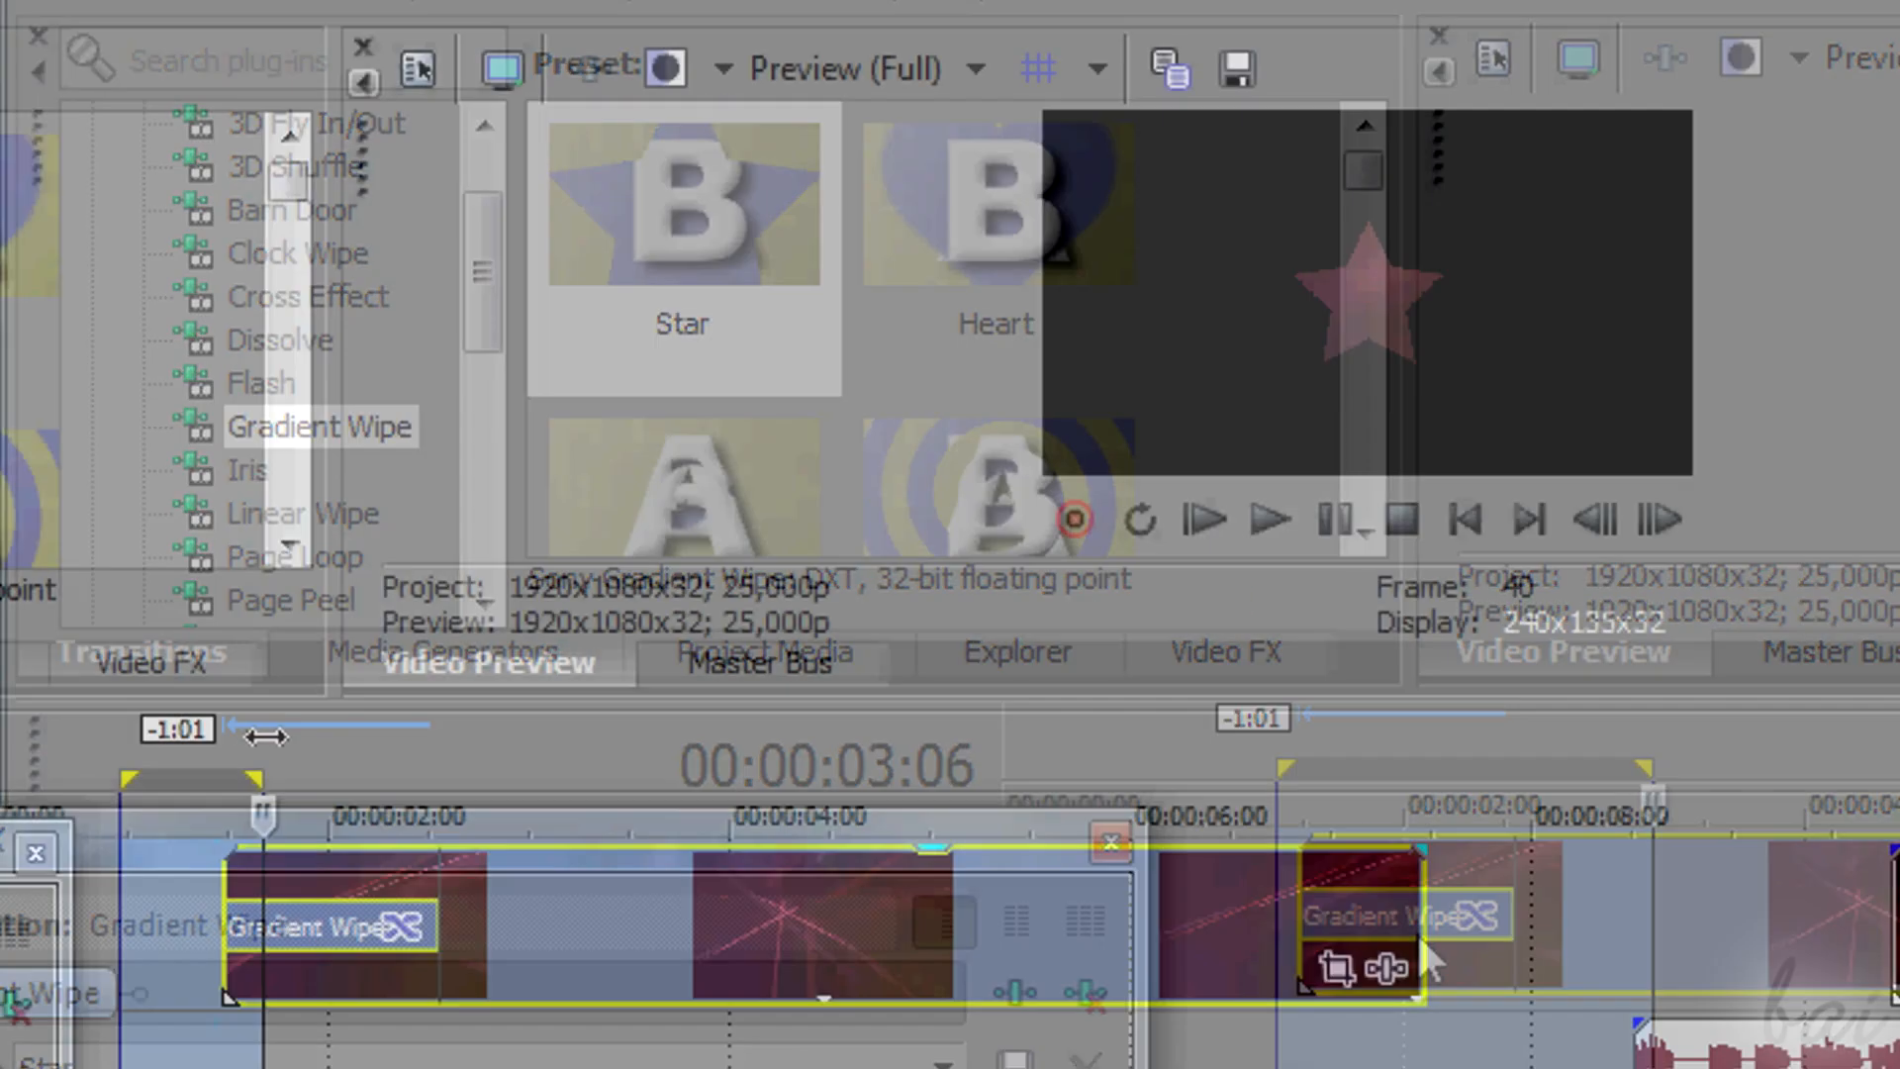
drag(289, 733, 508, 733)
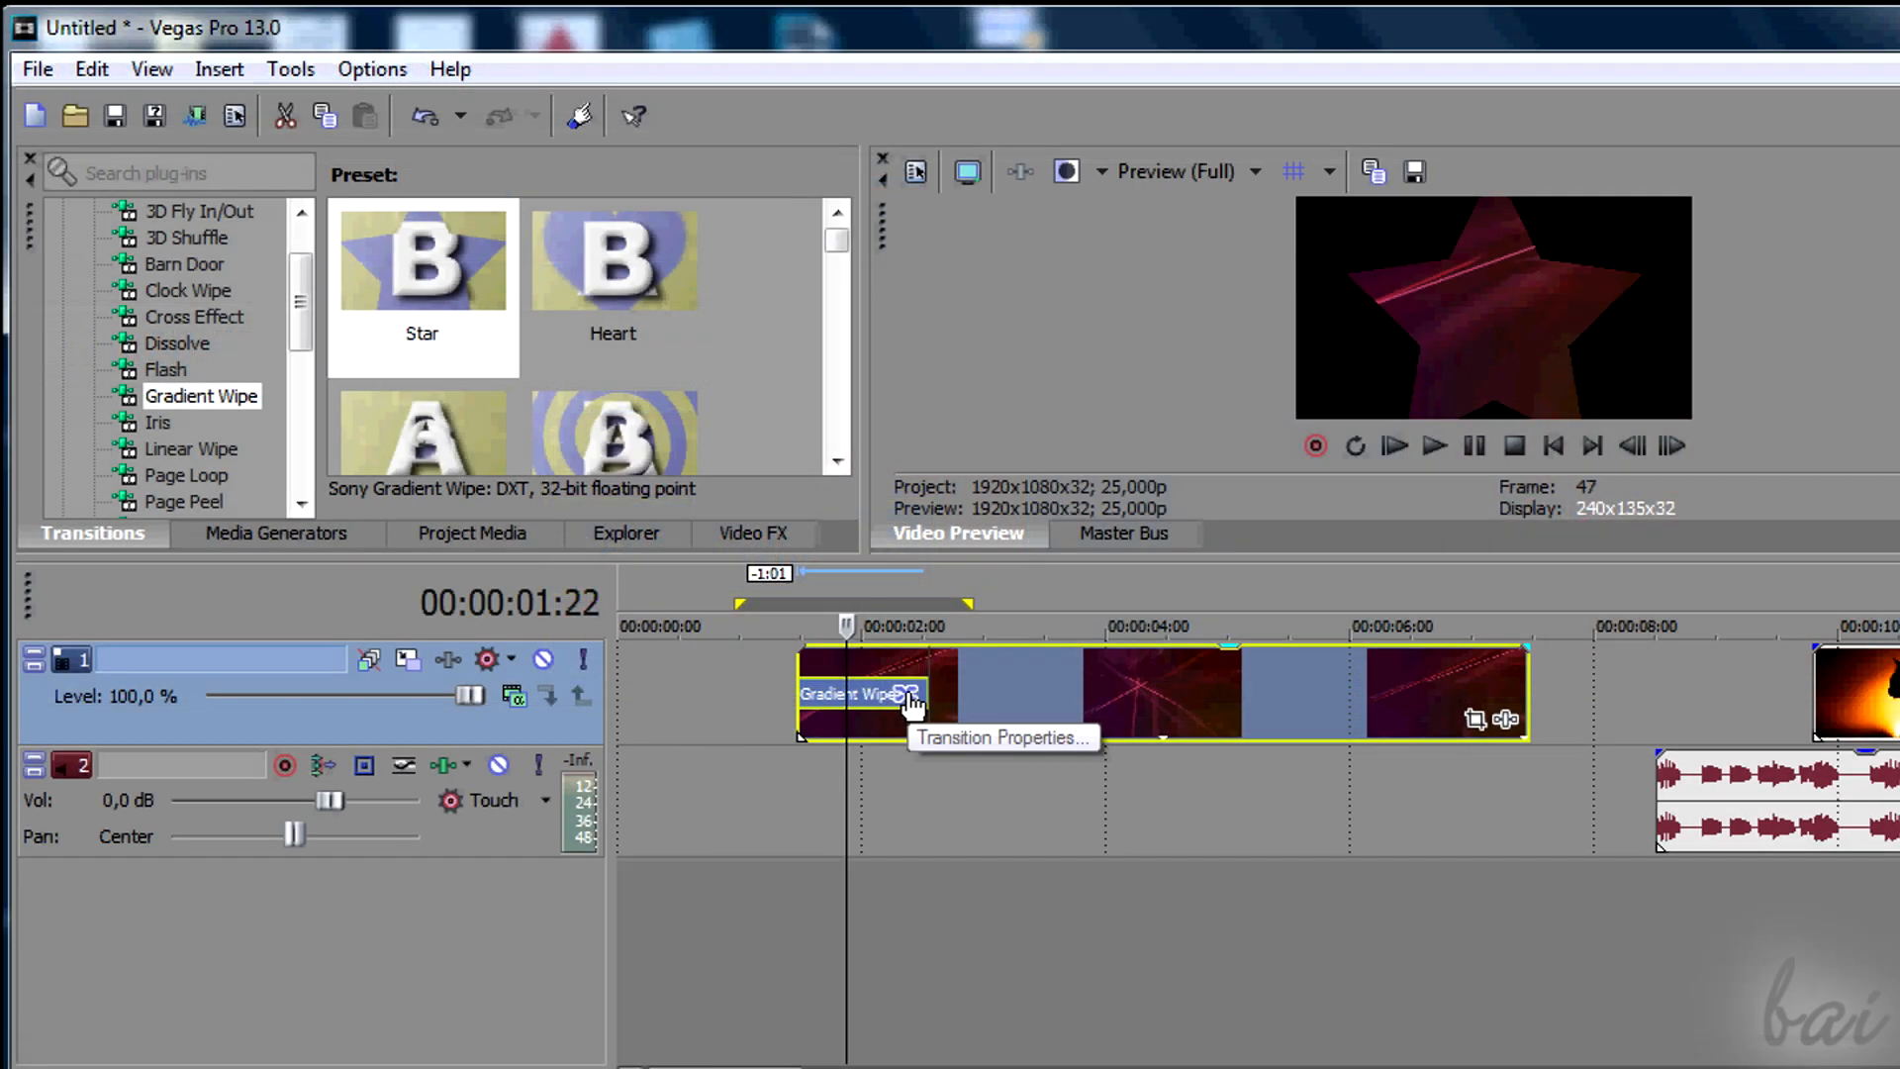
Open the transition properties of the Gradient Wipe at the start of the first video clip
click(878, 549)
drag(574, 653, 716, 560)
click(824, 556)
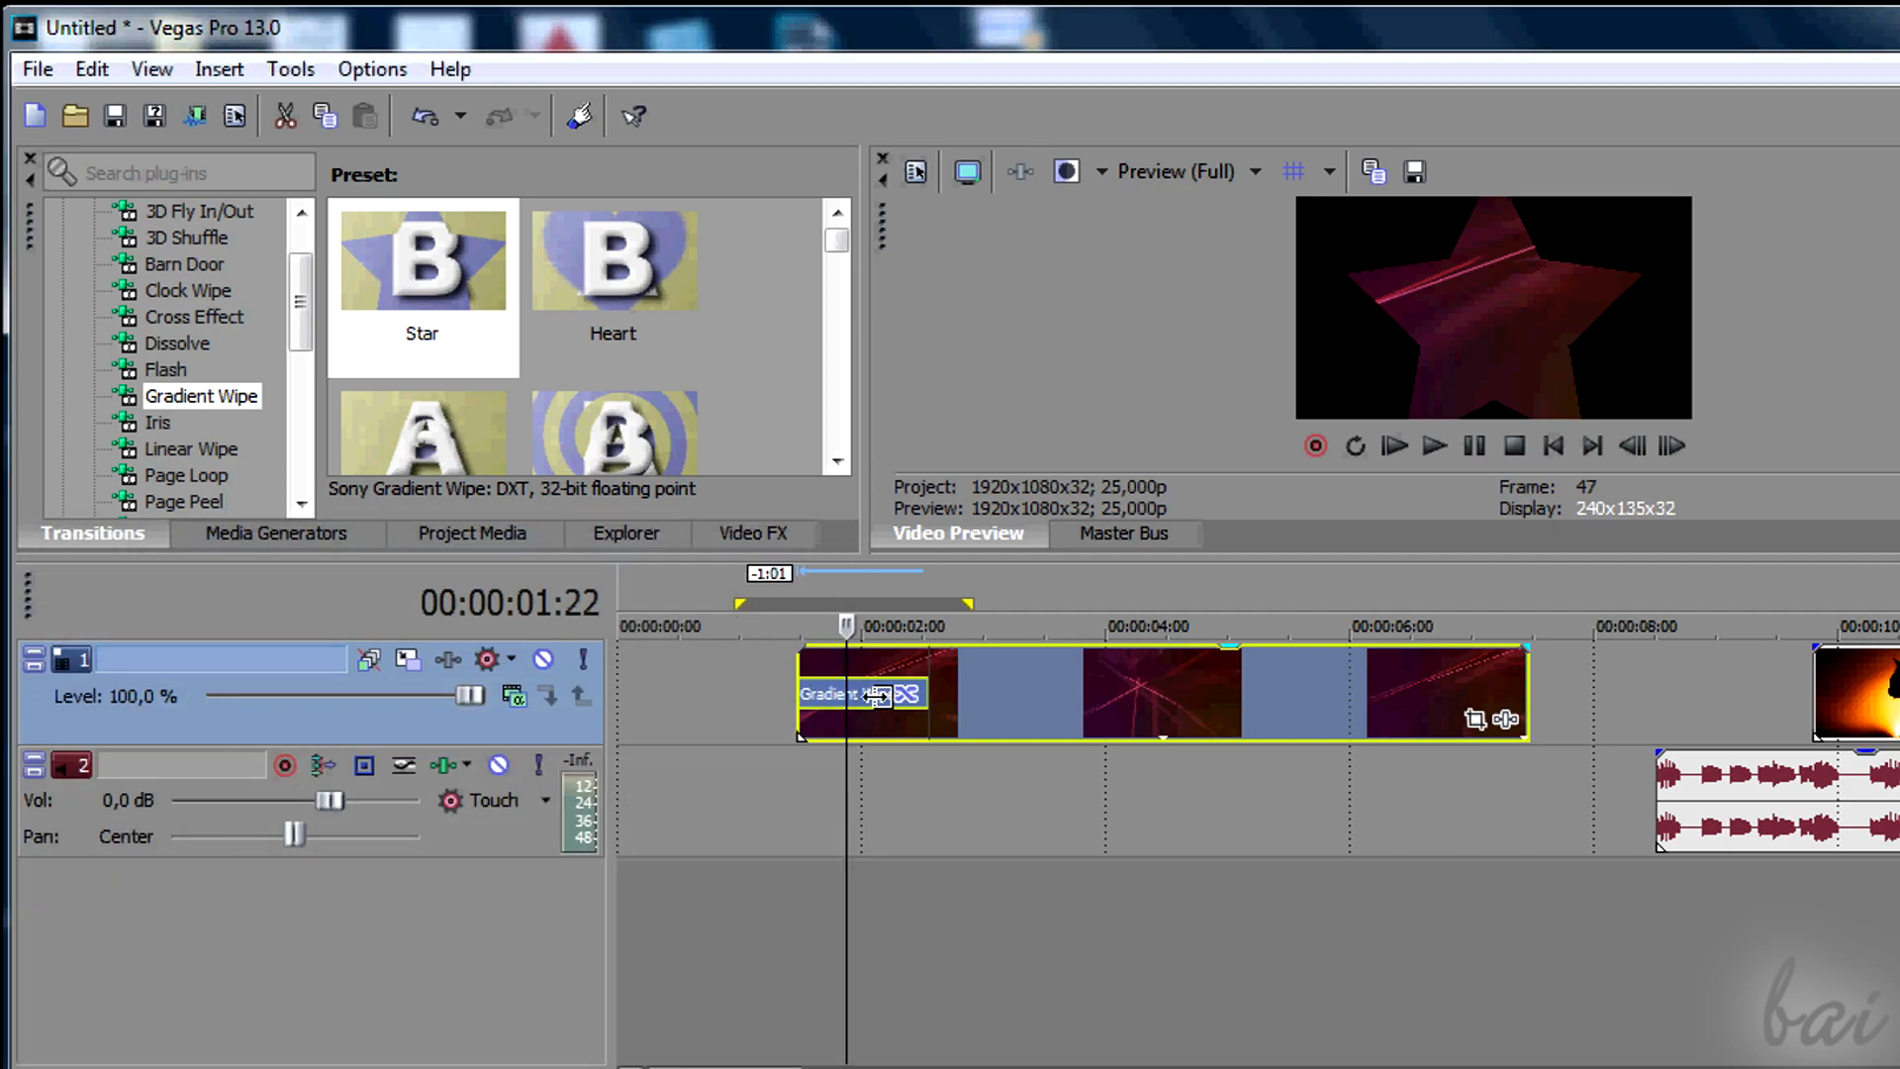
right_click(877, 695)
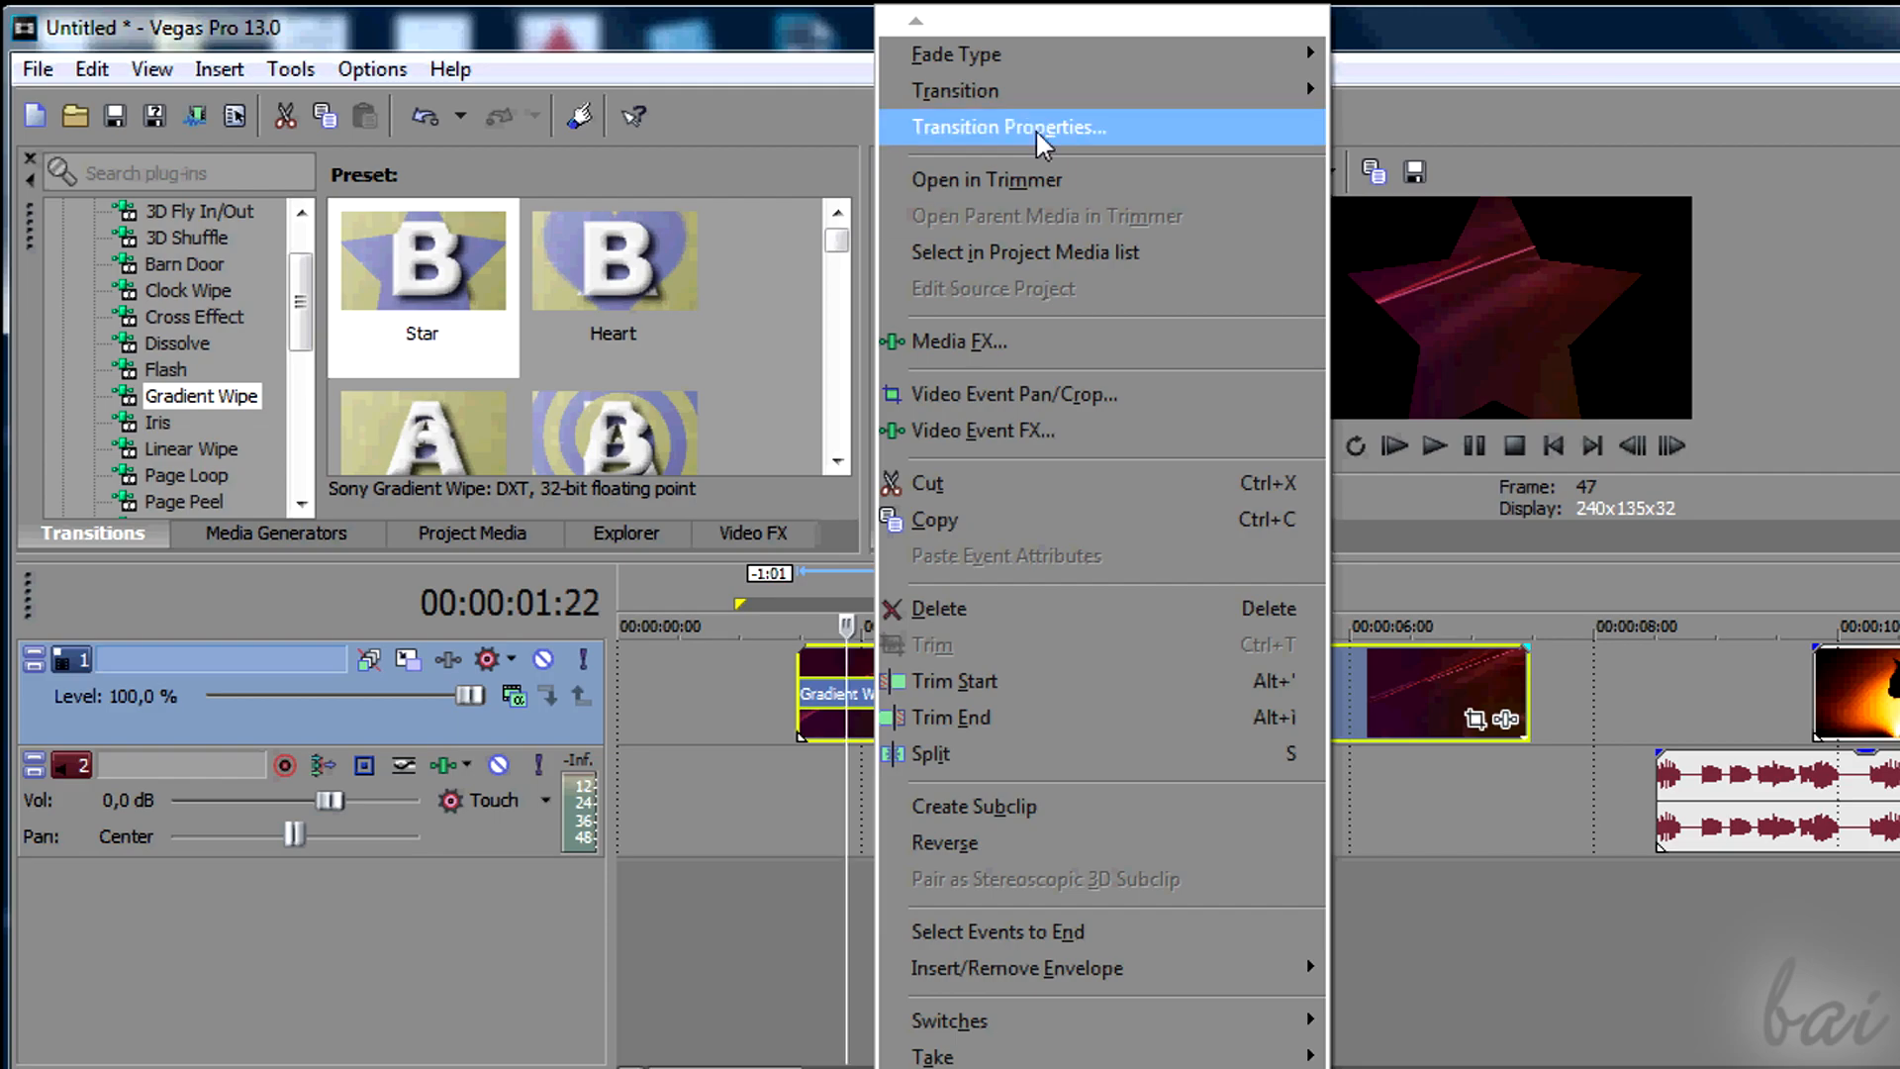
click(1087, 132)
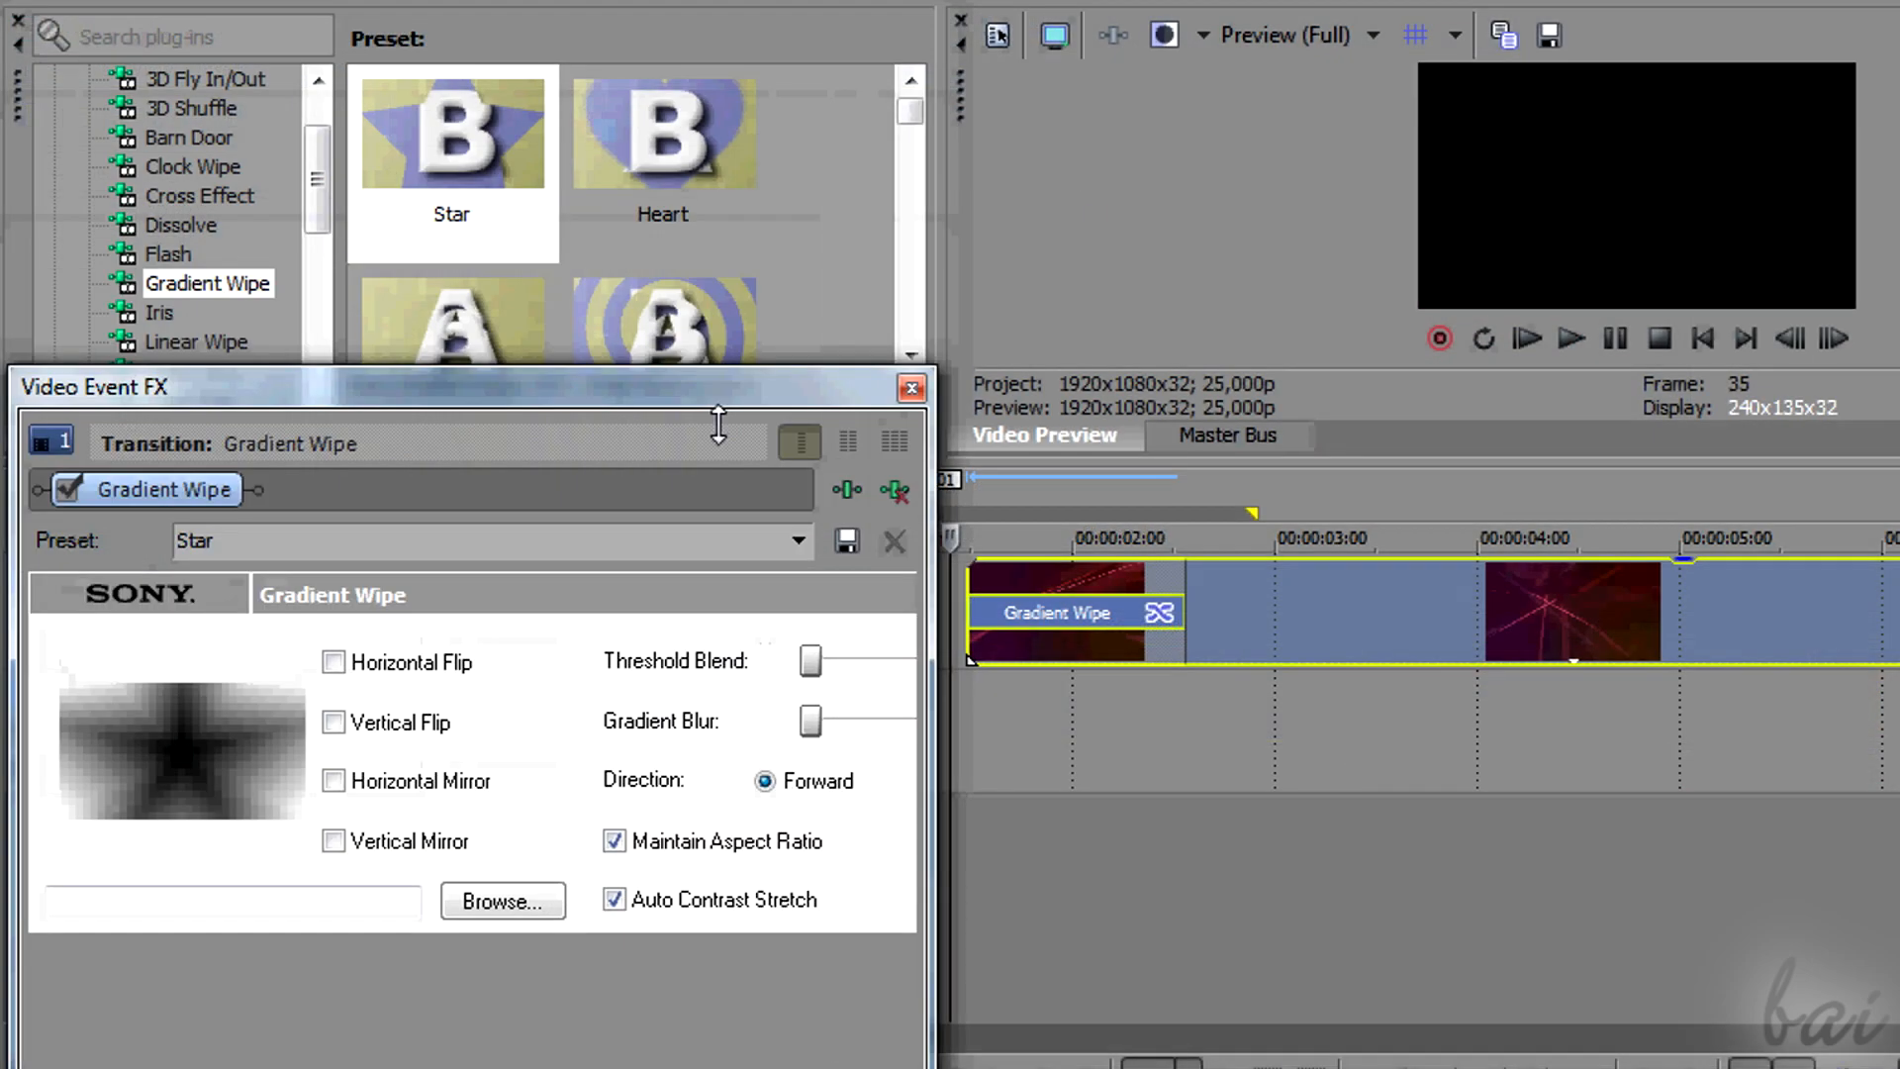
Raise the Gradient Wipe's Threshold Blend and Gradient Blur slightly, try its Vertical Mirror option on and off, and close the transition properties
drag(718, 425, 717, 198)
drag(987, 505, 1056, 487)
click(1056, 486)
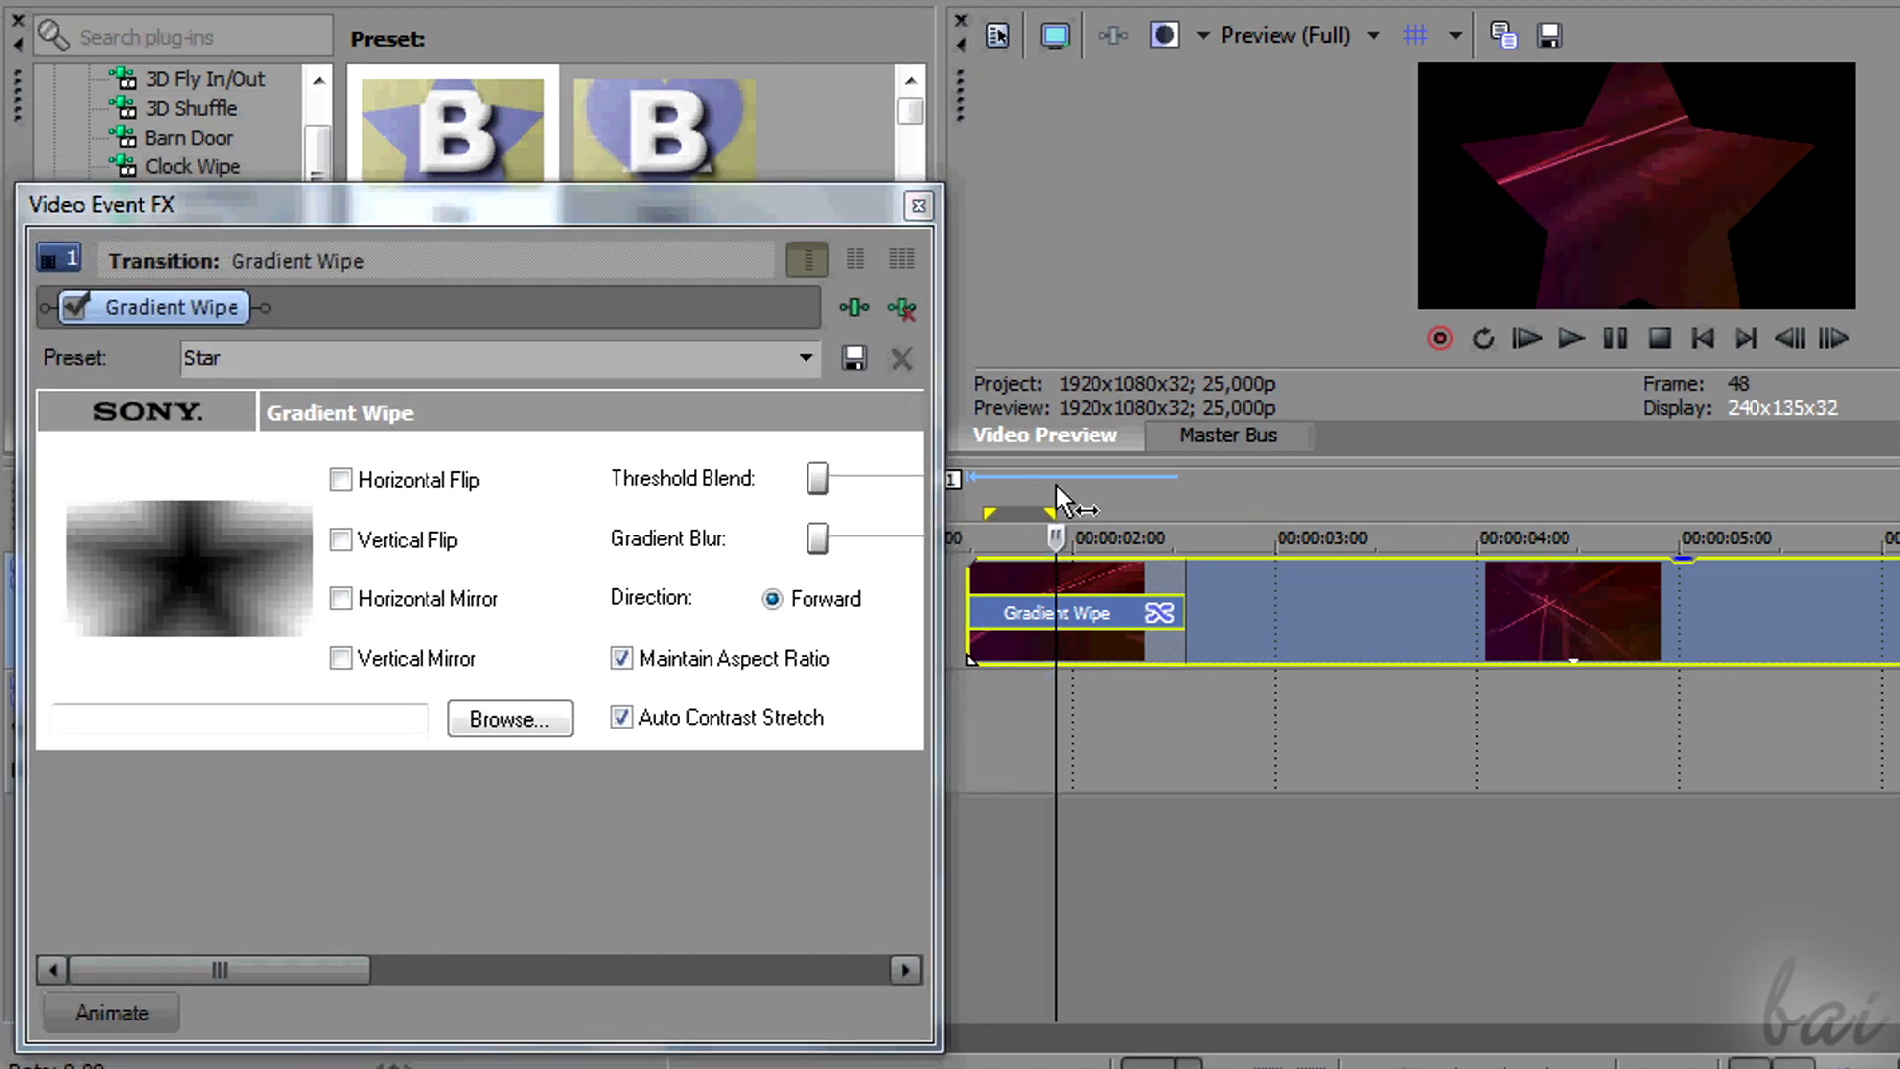
drag(817, 478, 875, 481)
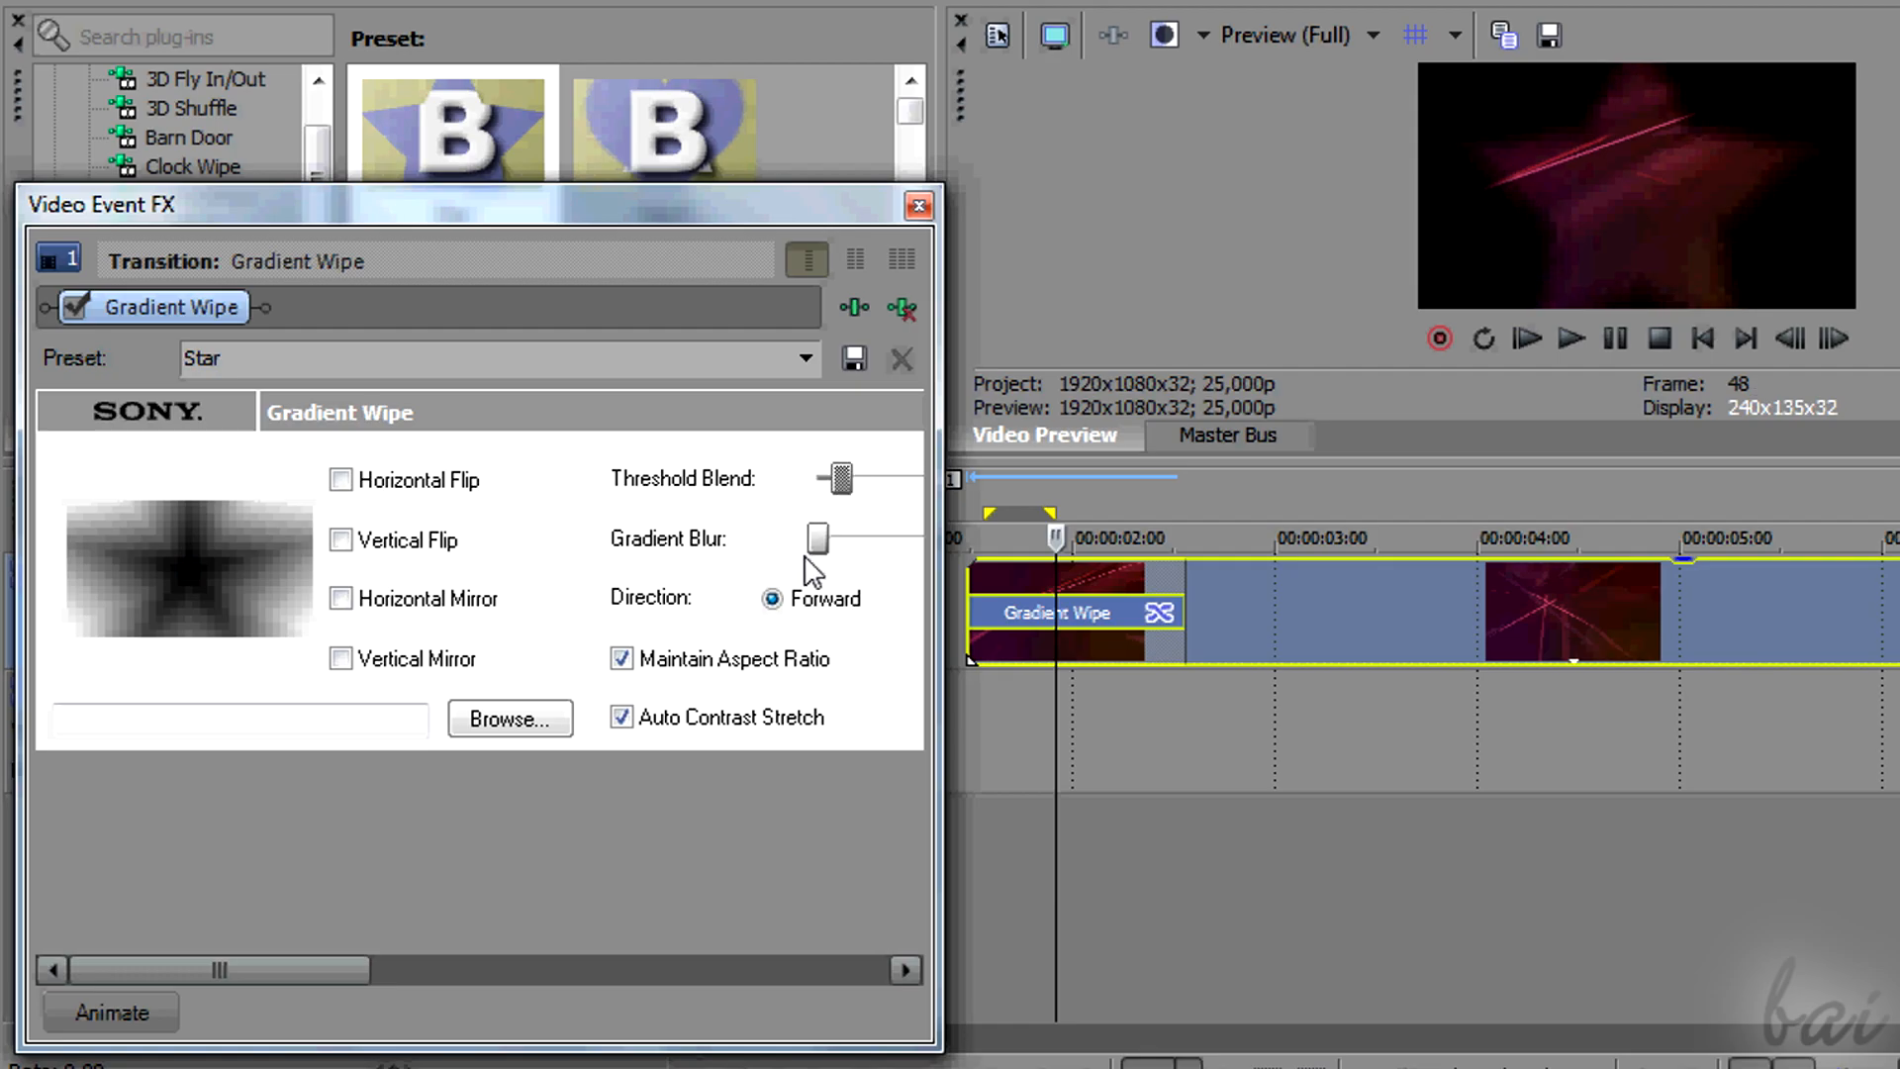
drag(908, 543, 874, 547)
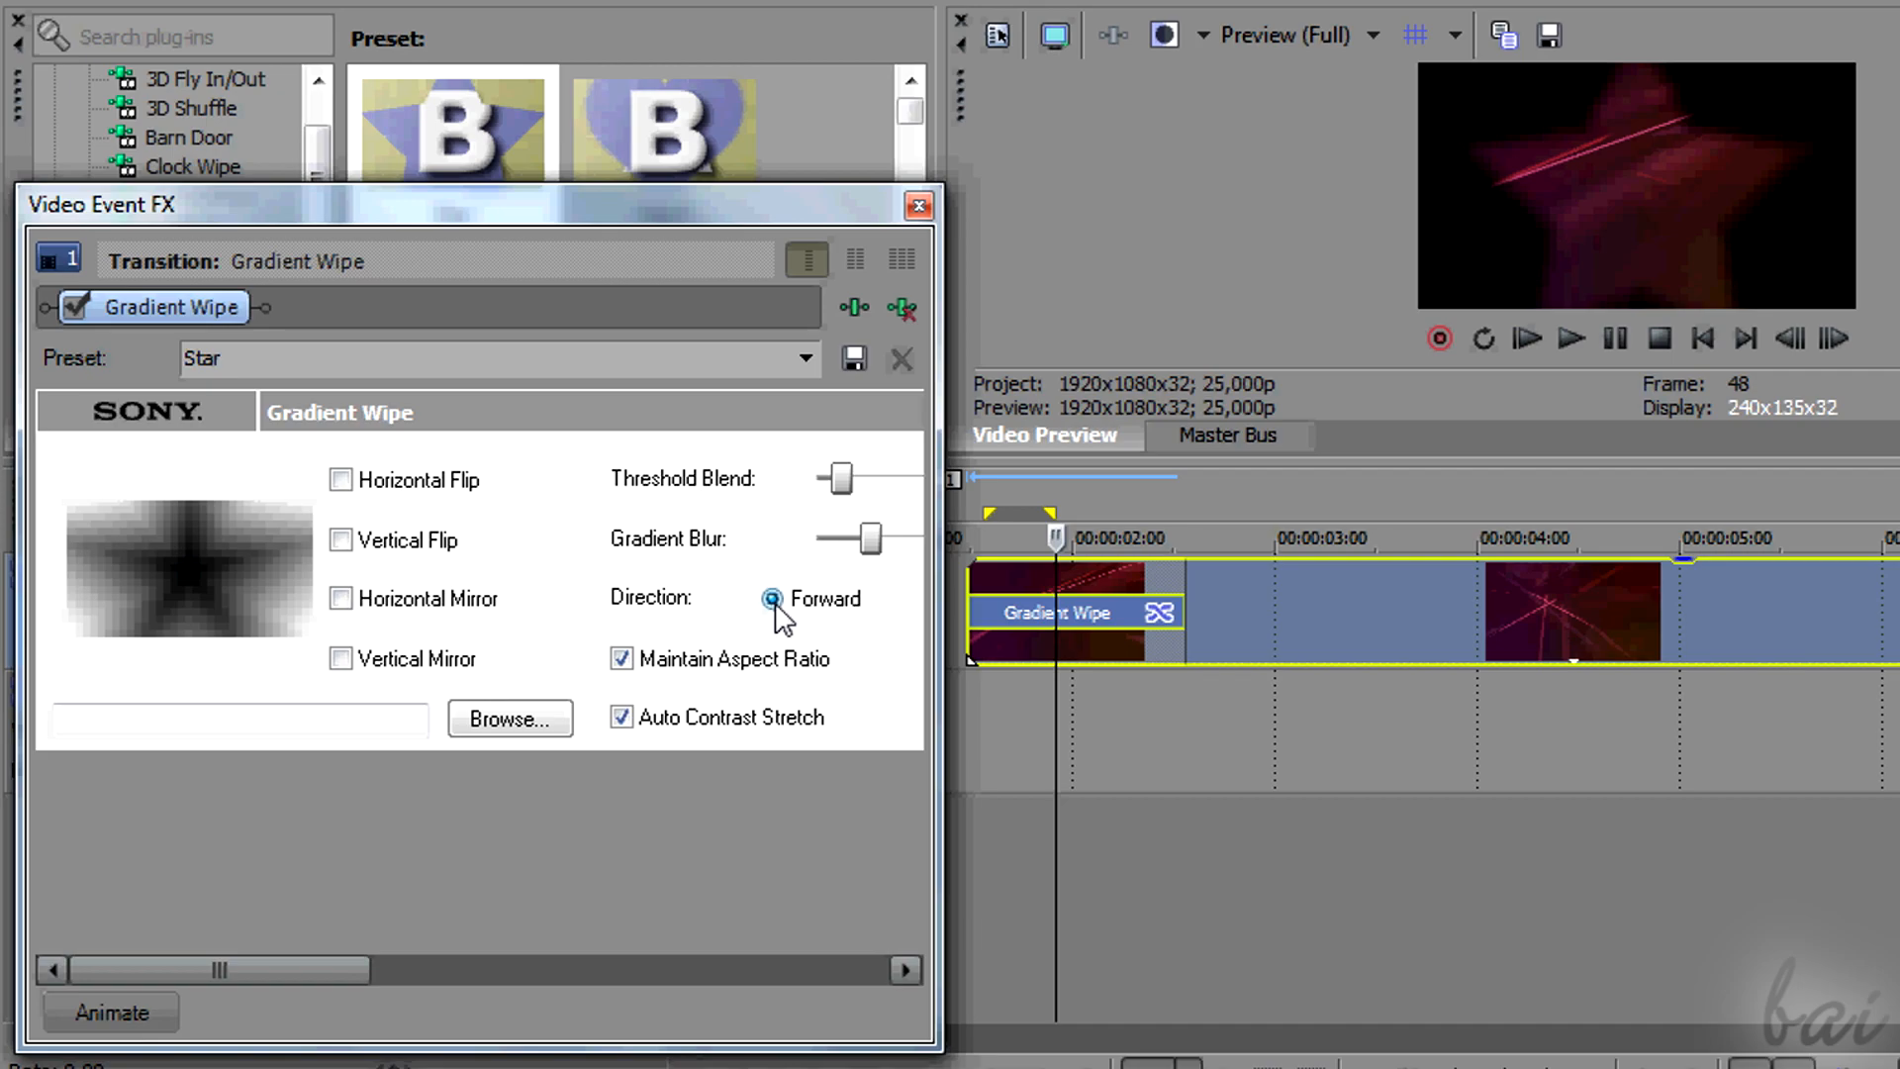
click(341, 660)
click(341, 659)
click(918, 206)
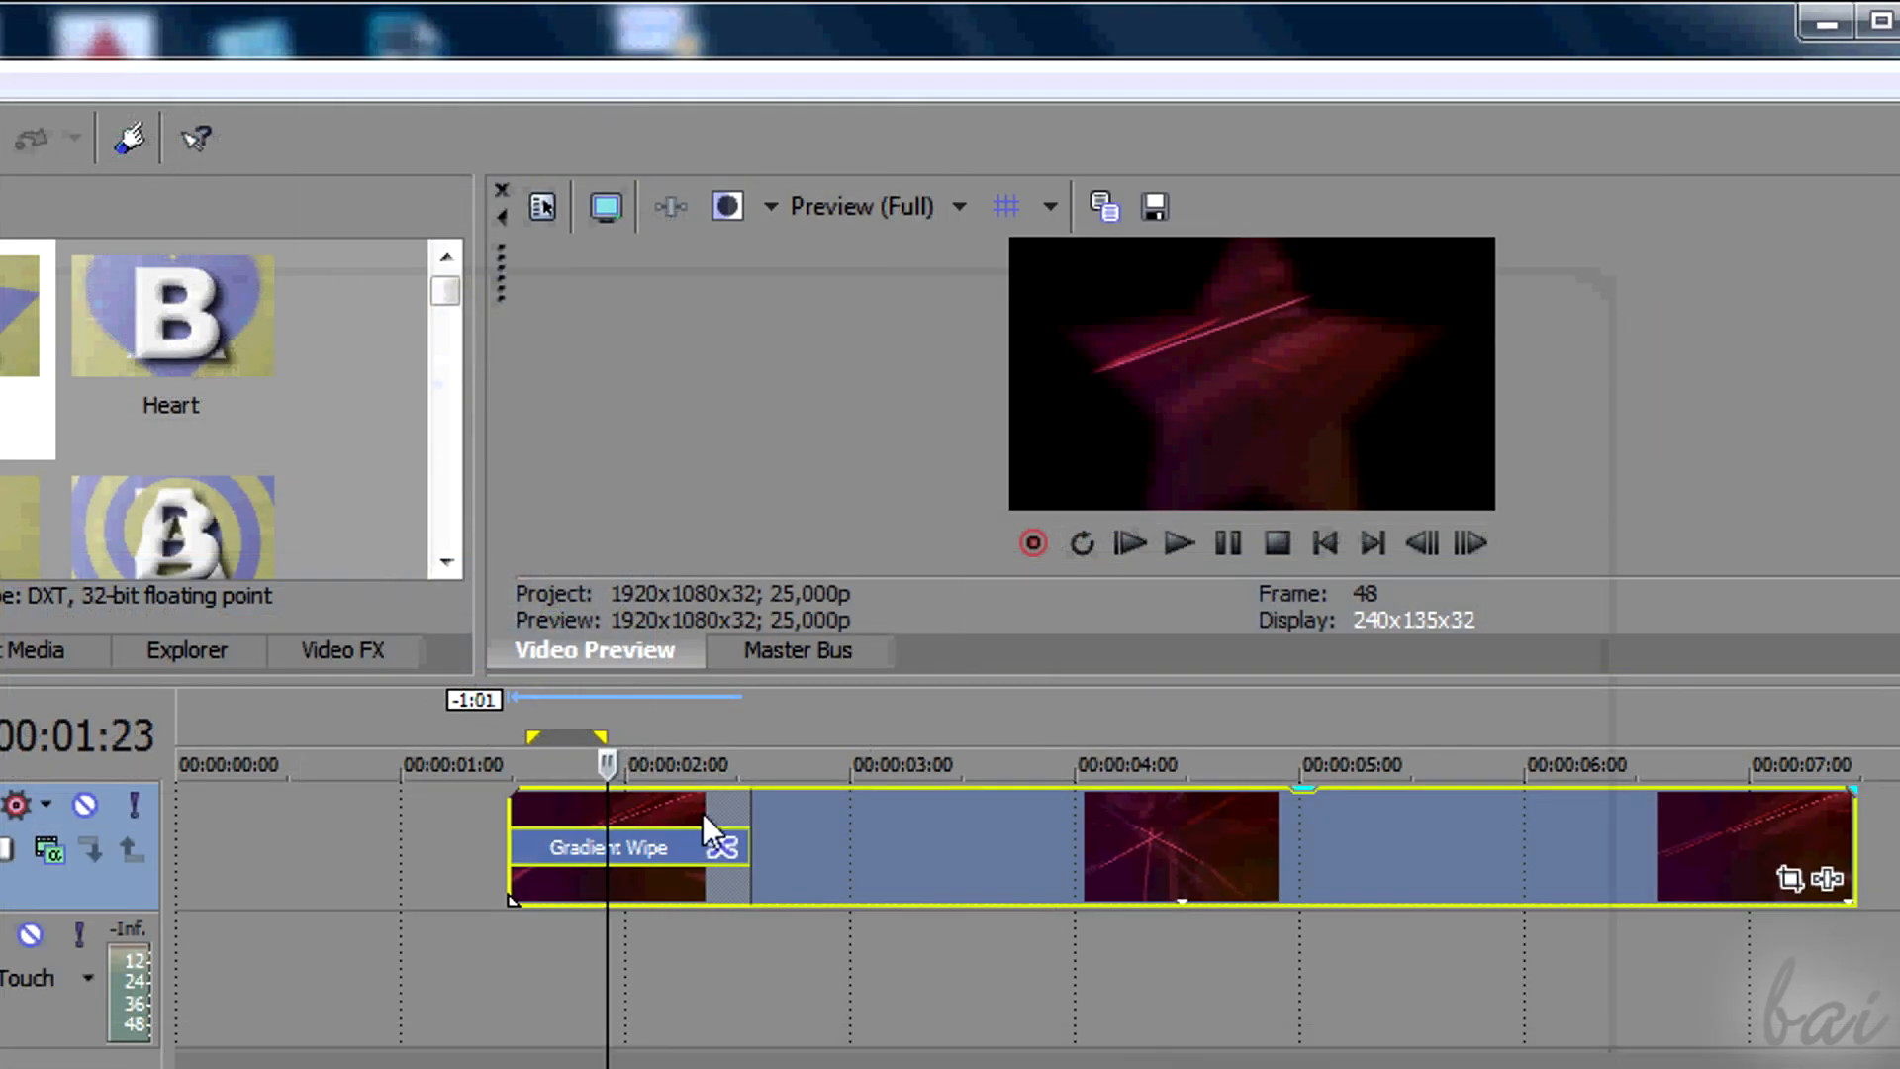
Change the first clip's Gradient Wipe transition to a Crossfade and select the time range around the fade-in for preview
right_click(662, 845)
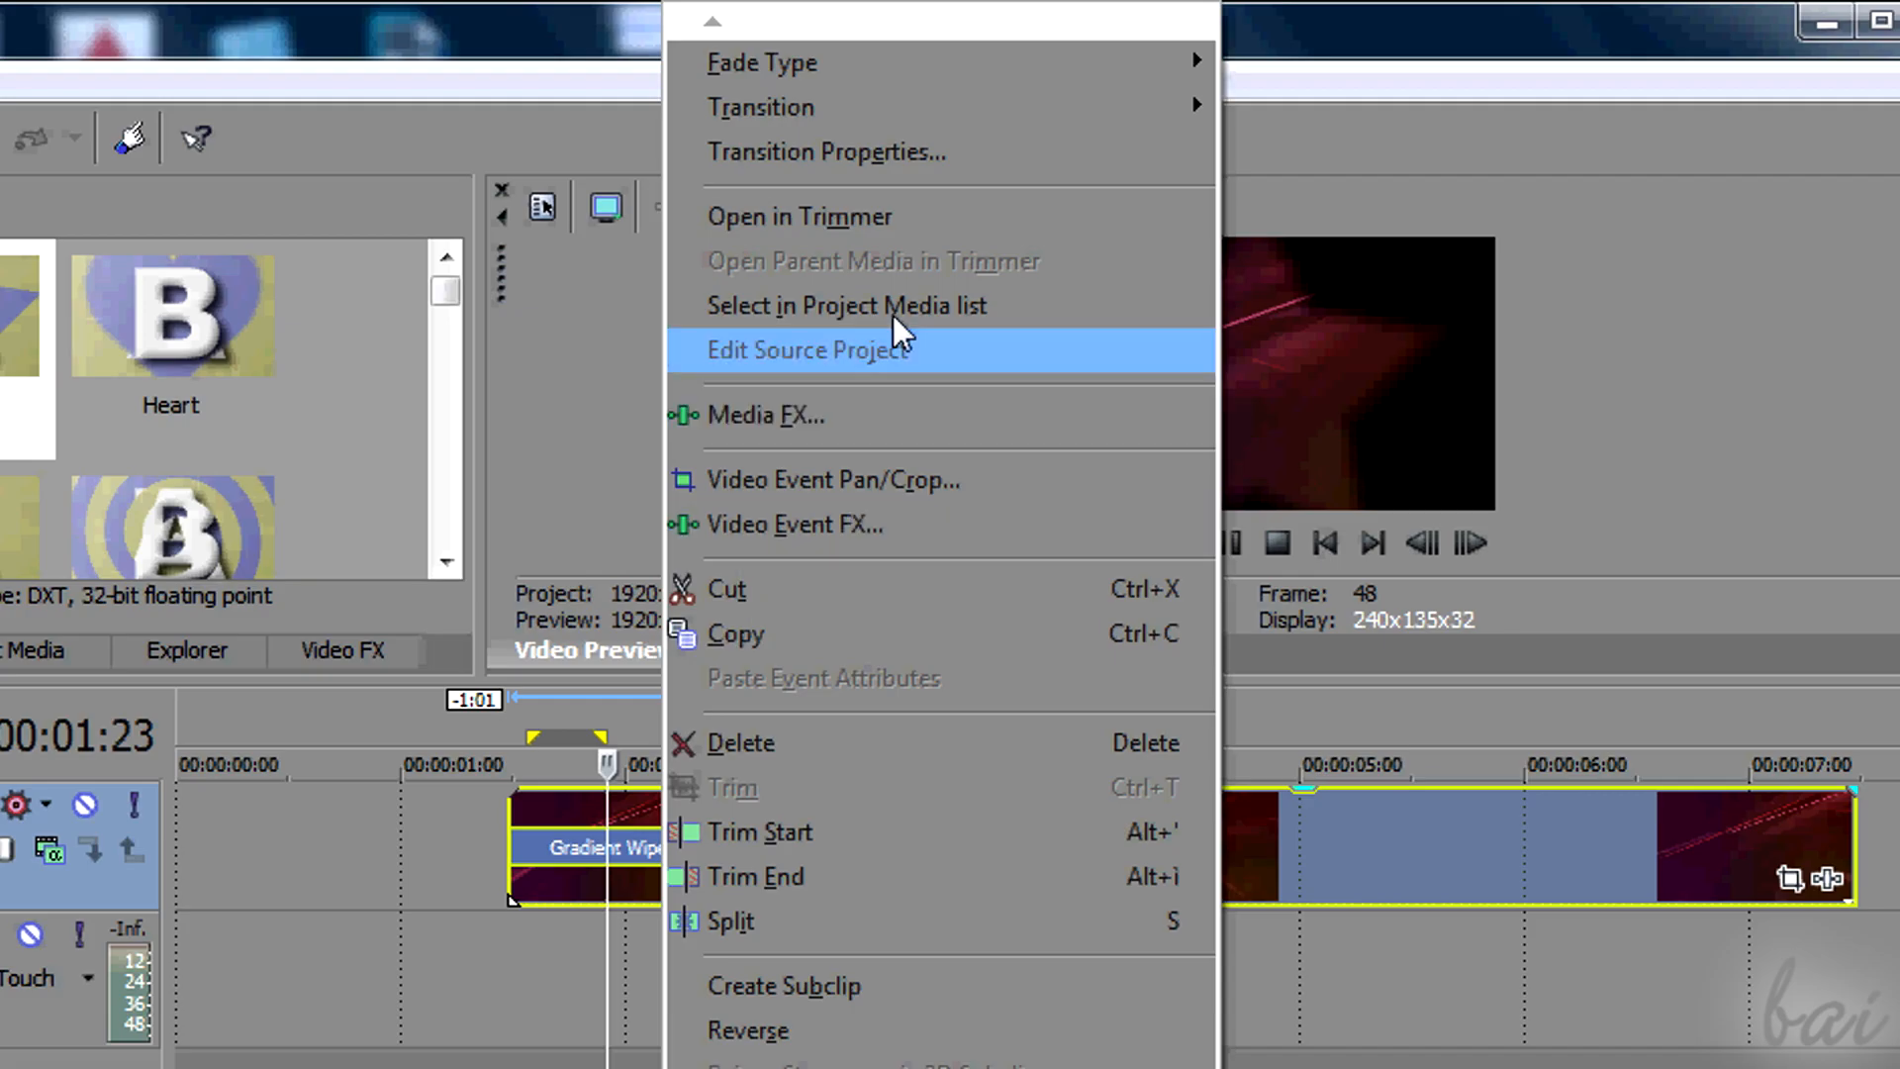
mouse_move(999, 102)
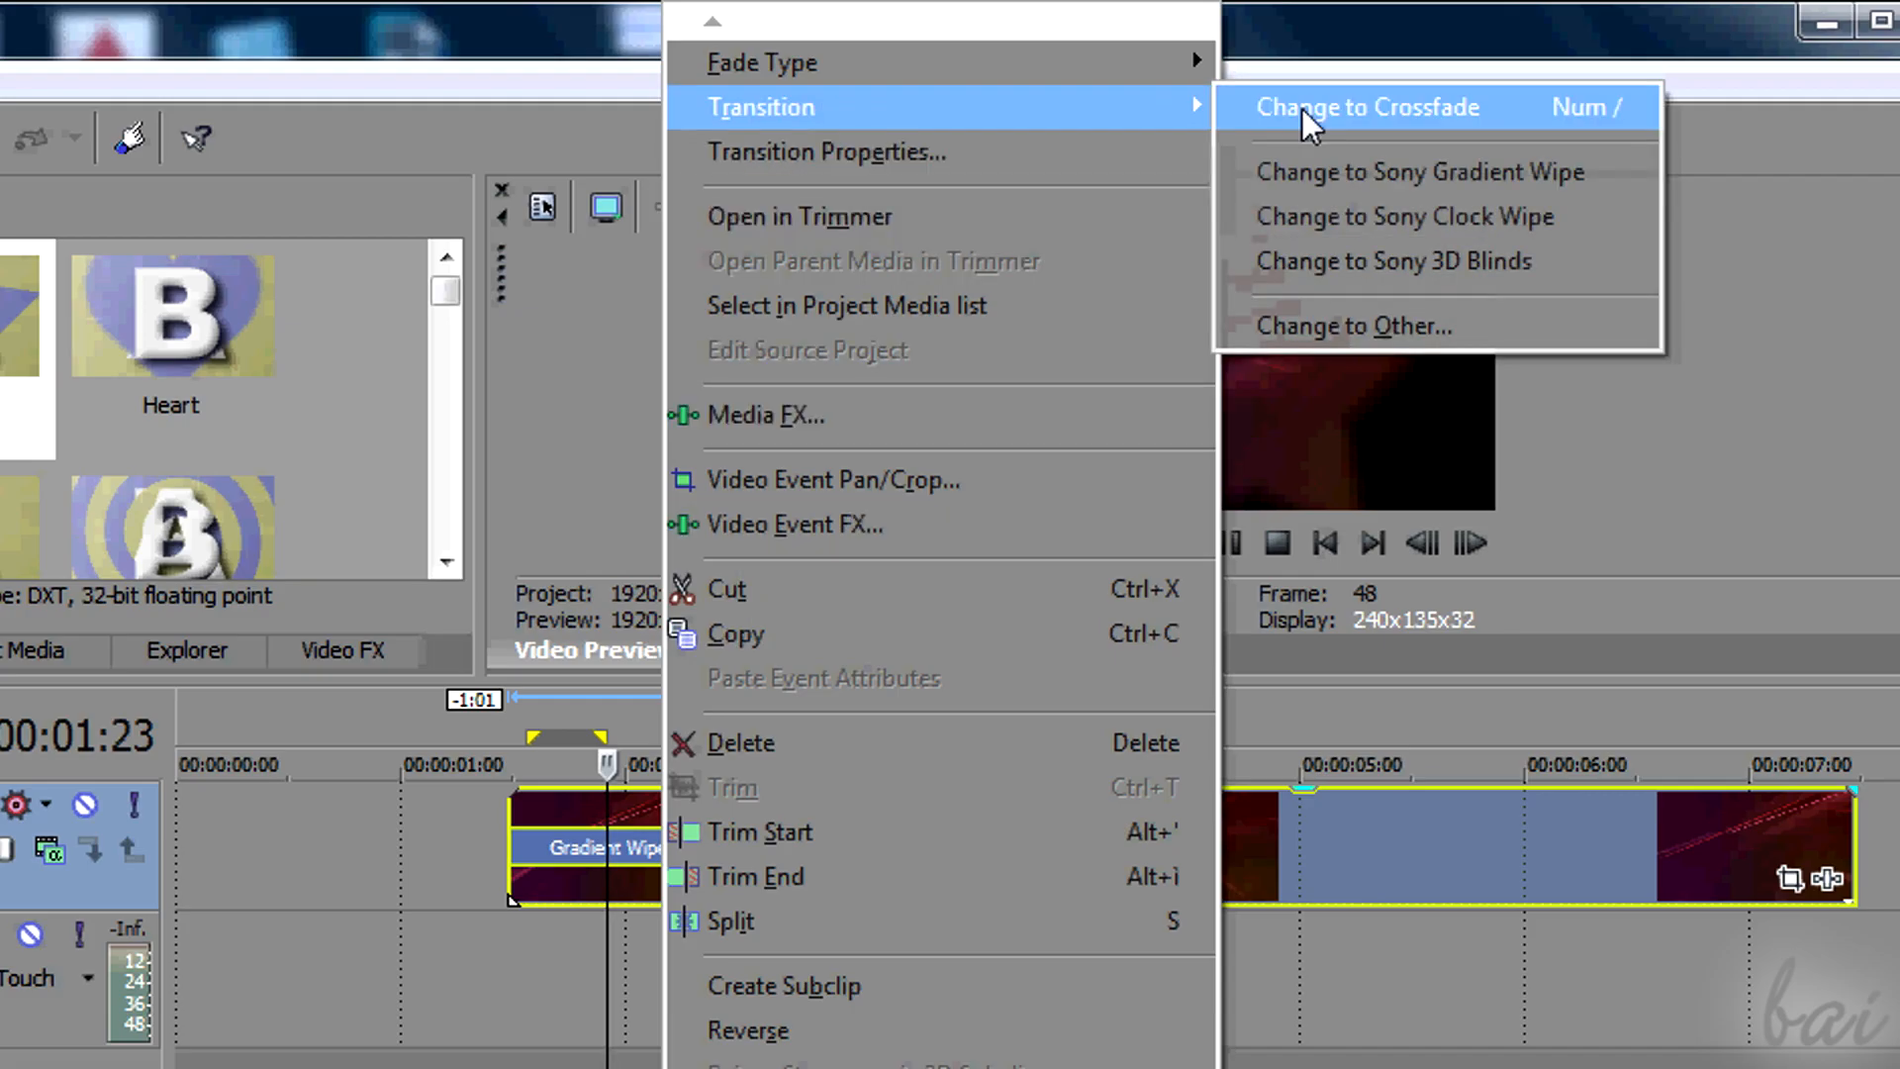
click(1374, 113)
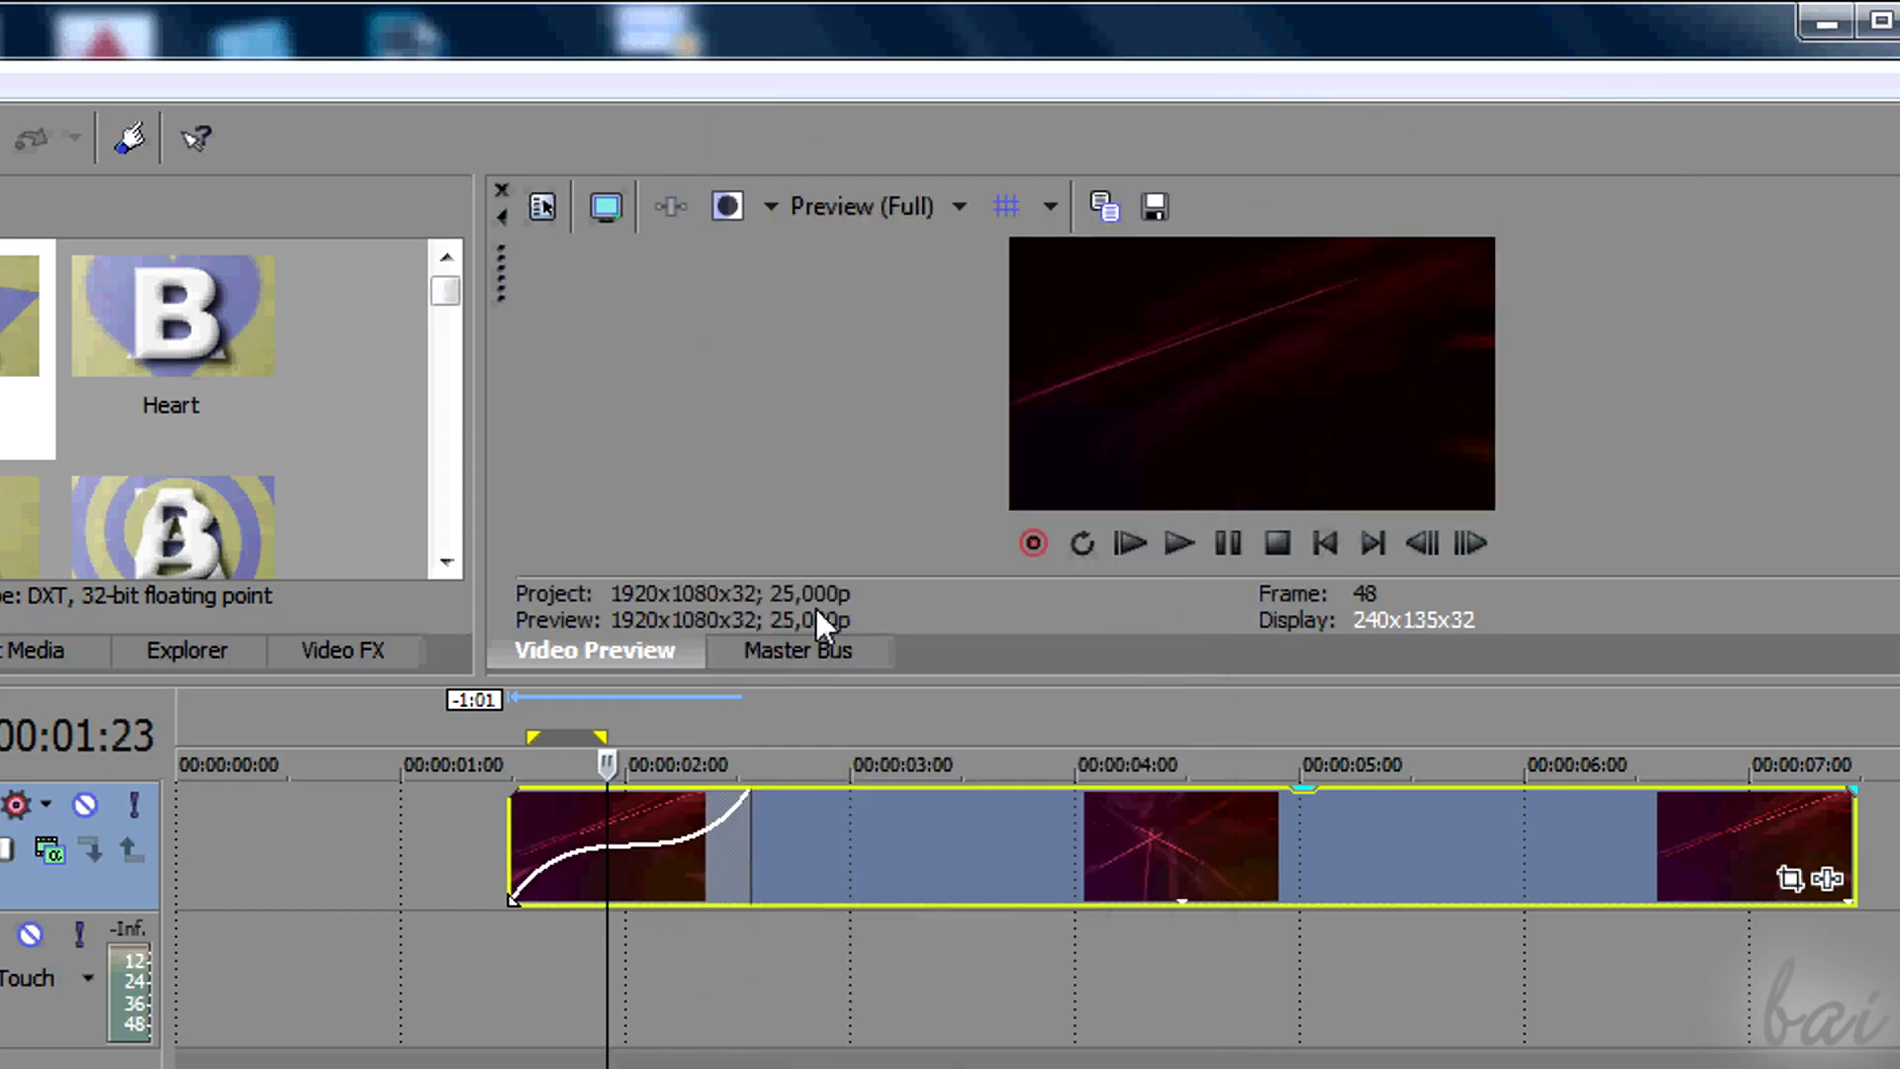
drag(456, 716, 528, 715)
drag(597, 711, 830, 705)
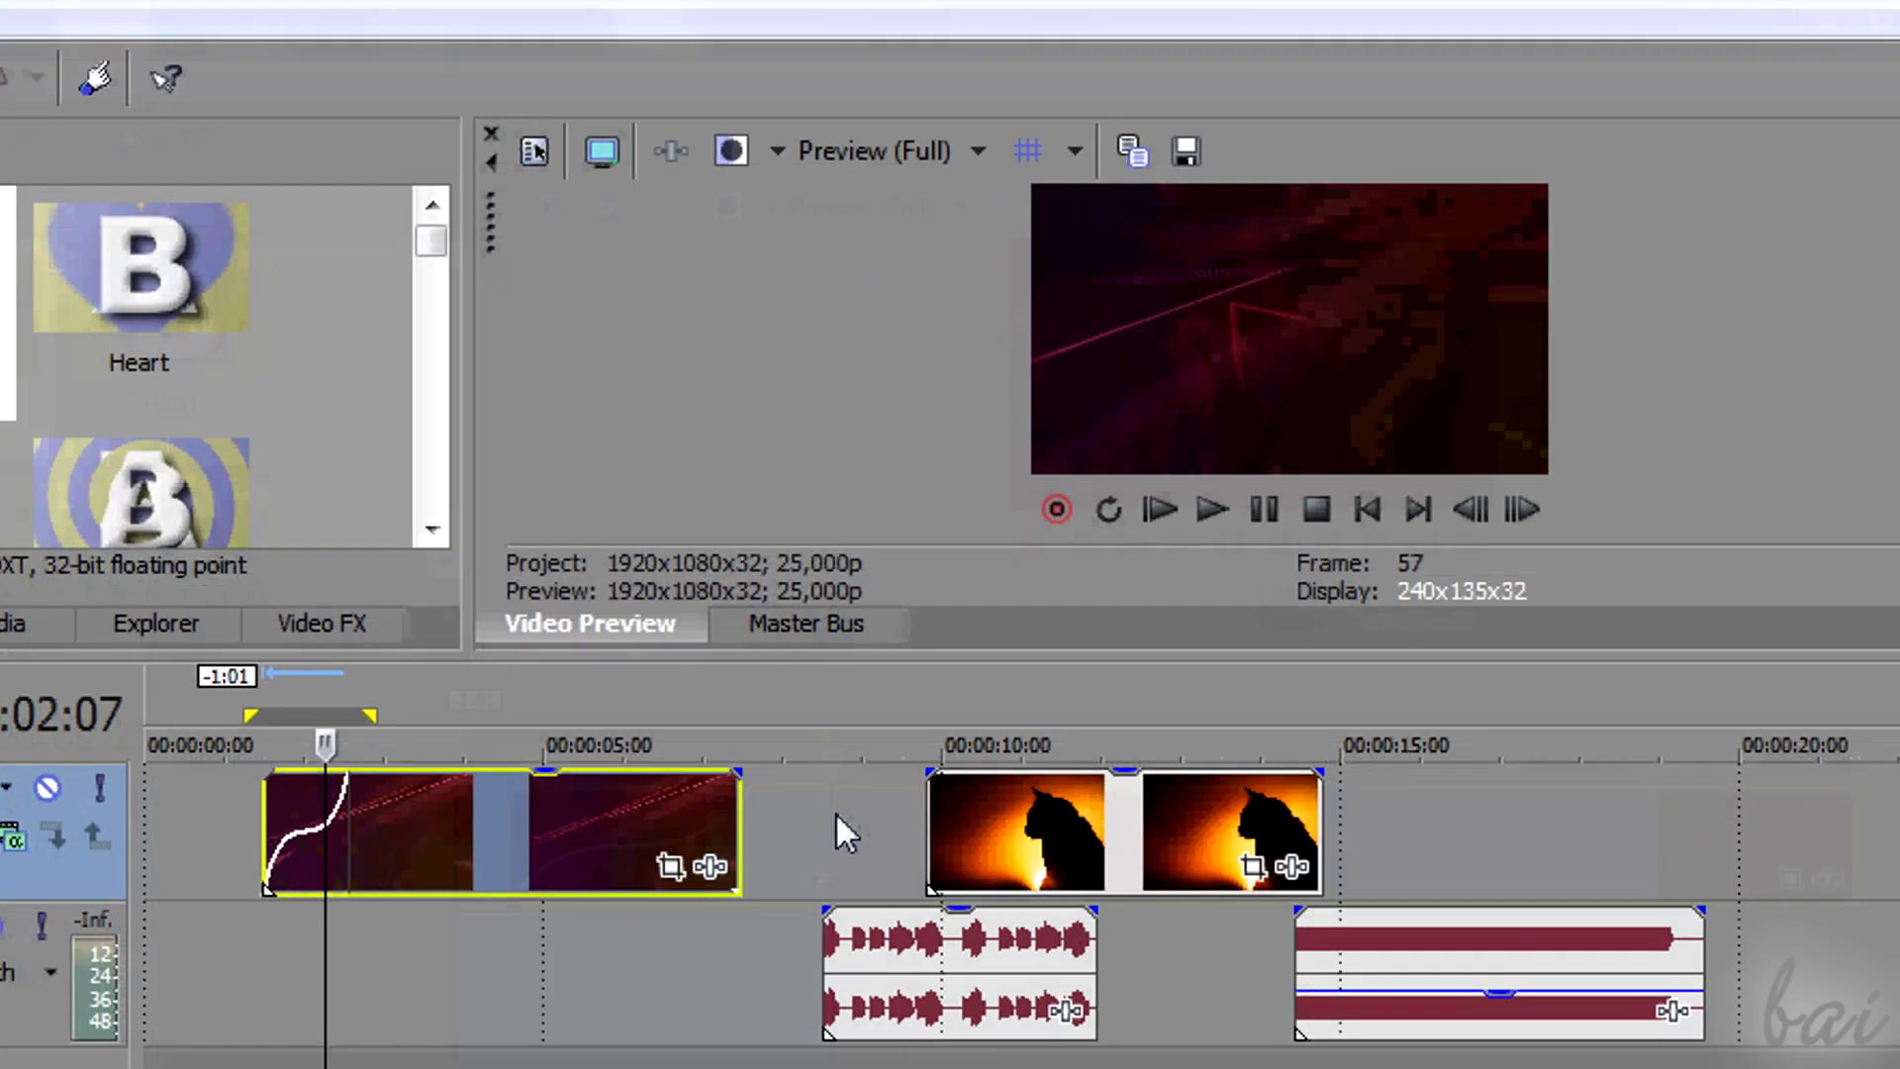
Overlap the cat clip with the end of the stripes clip by 1:00 and set the preview range around the crossfade
drag(948, 828, 770, 827)
drag(1600, 779, 1055, 789)
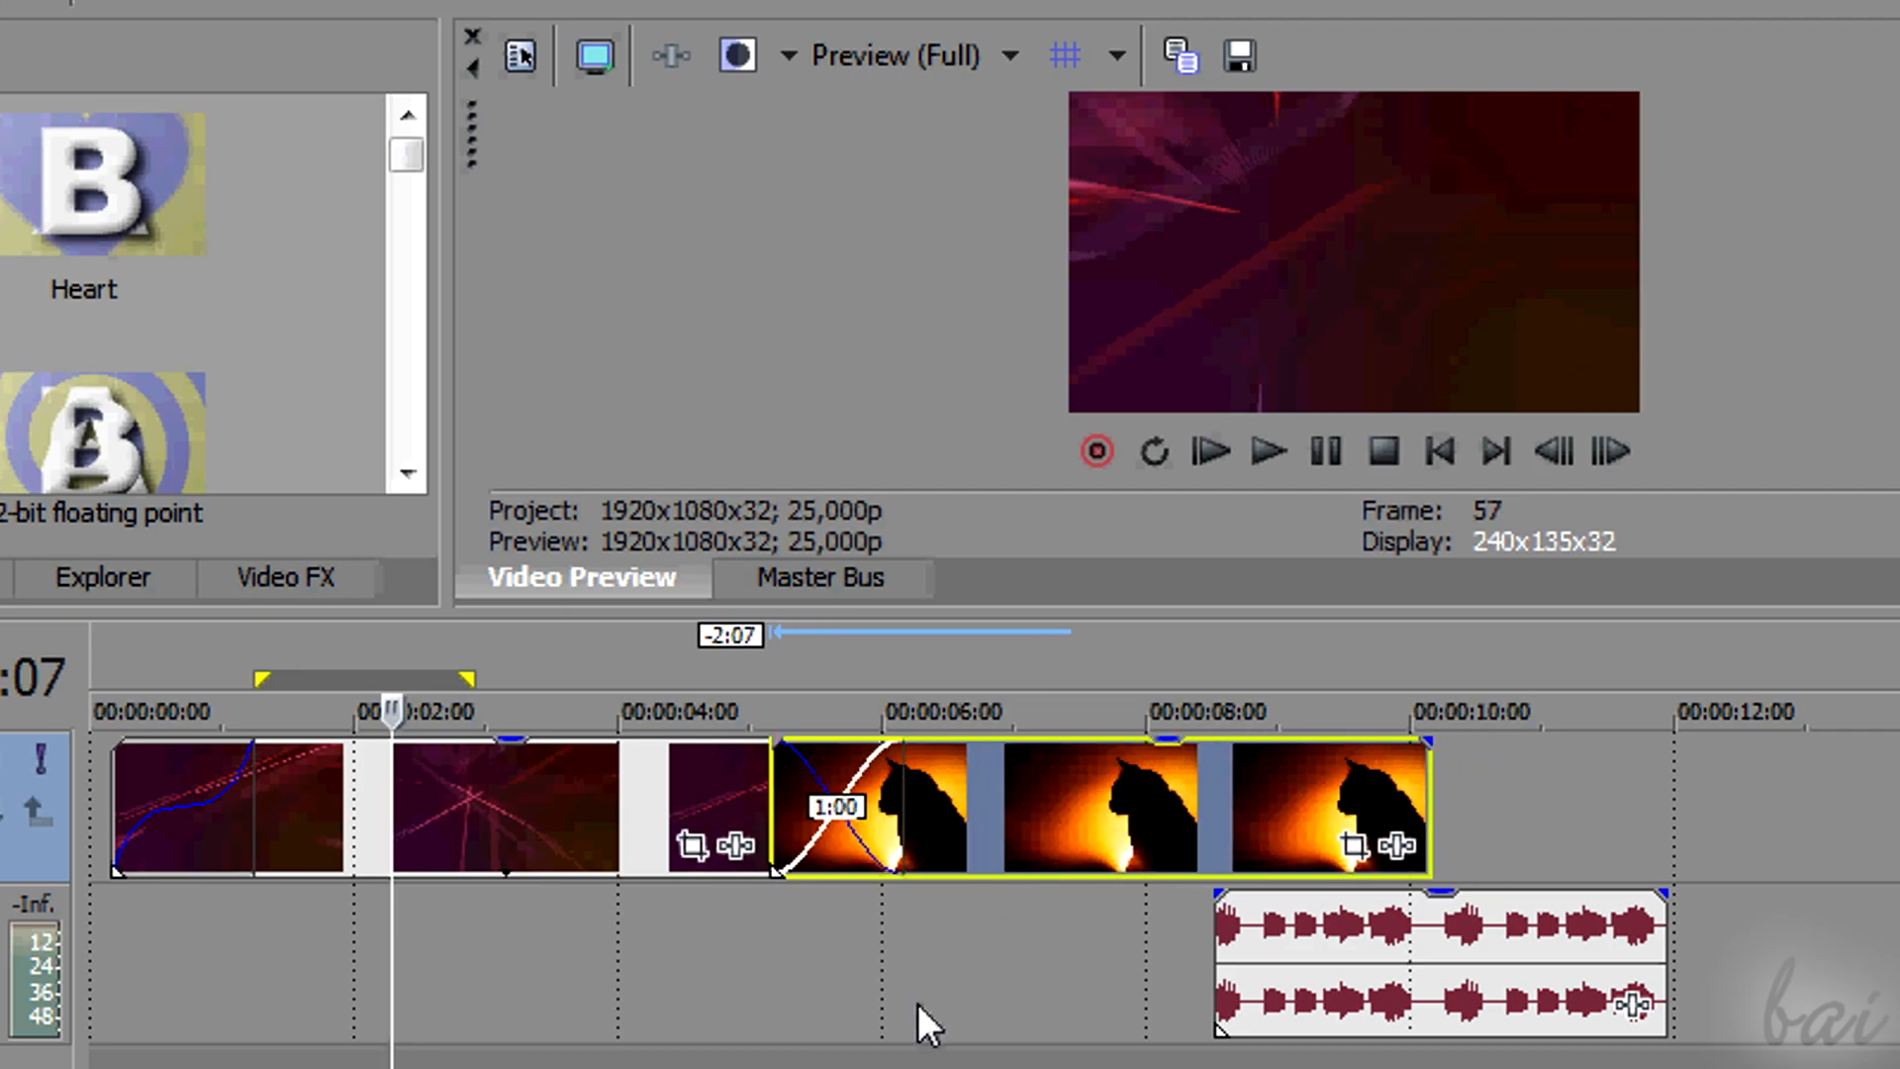
drag(665, 653, 936, 641)
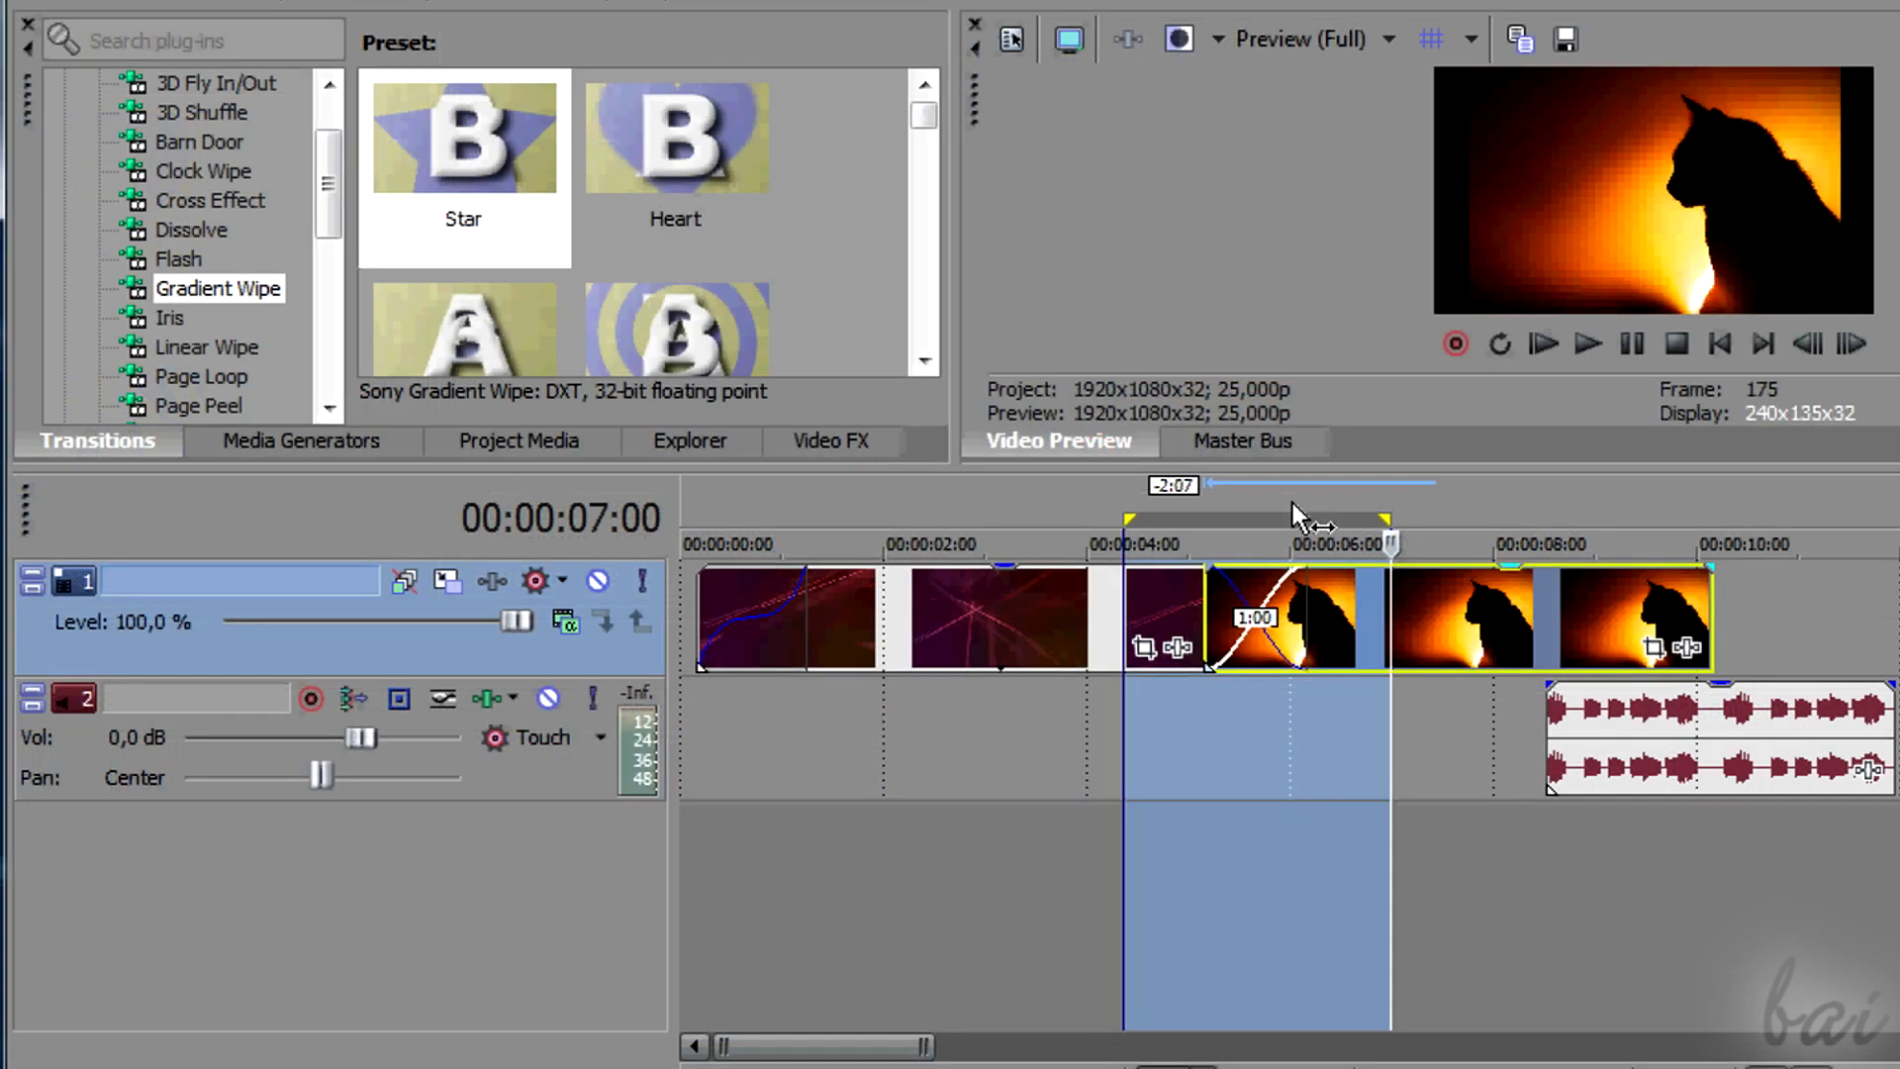
click(1293, 503)
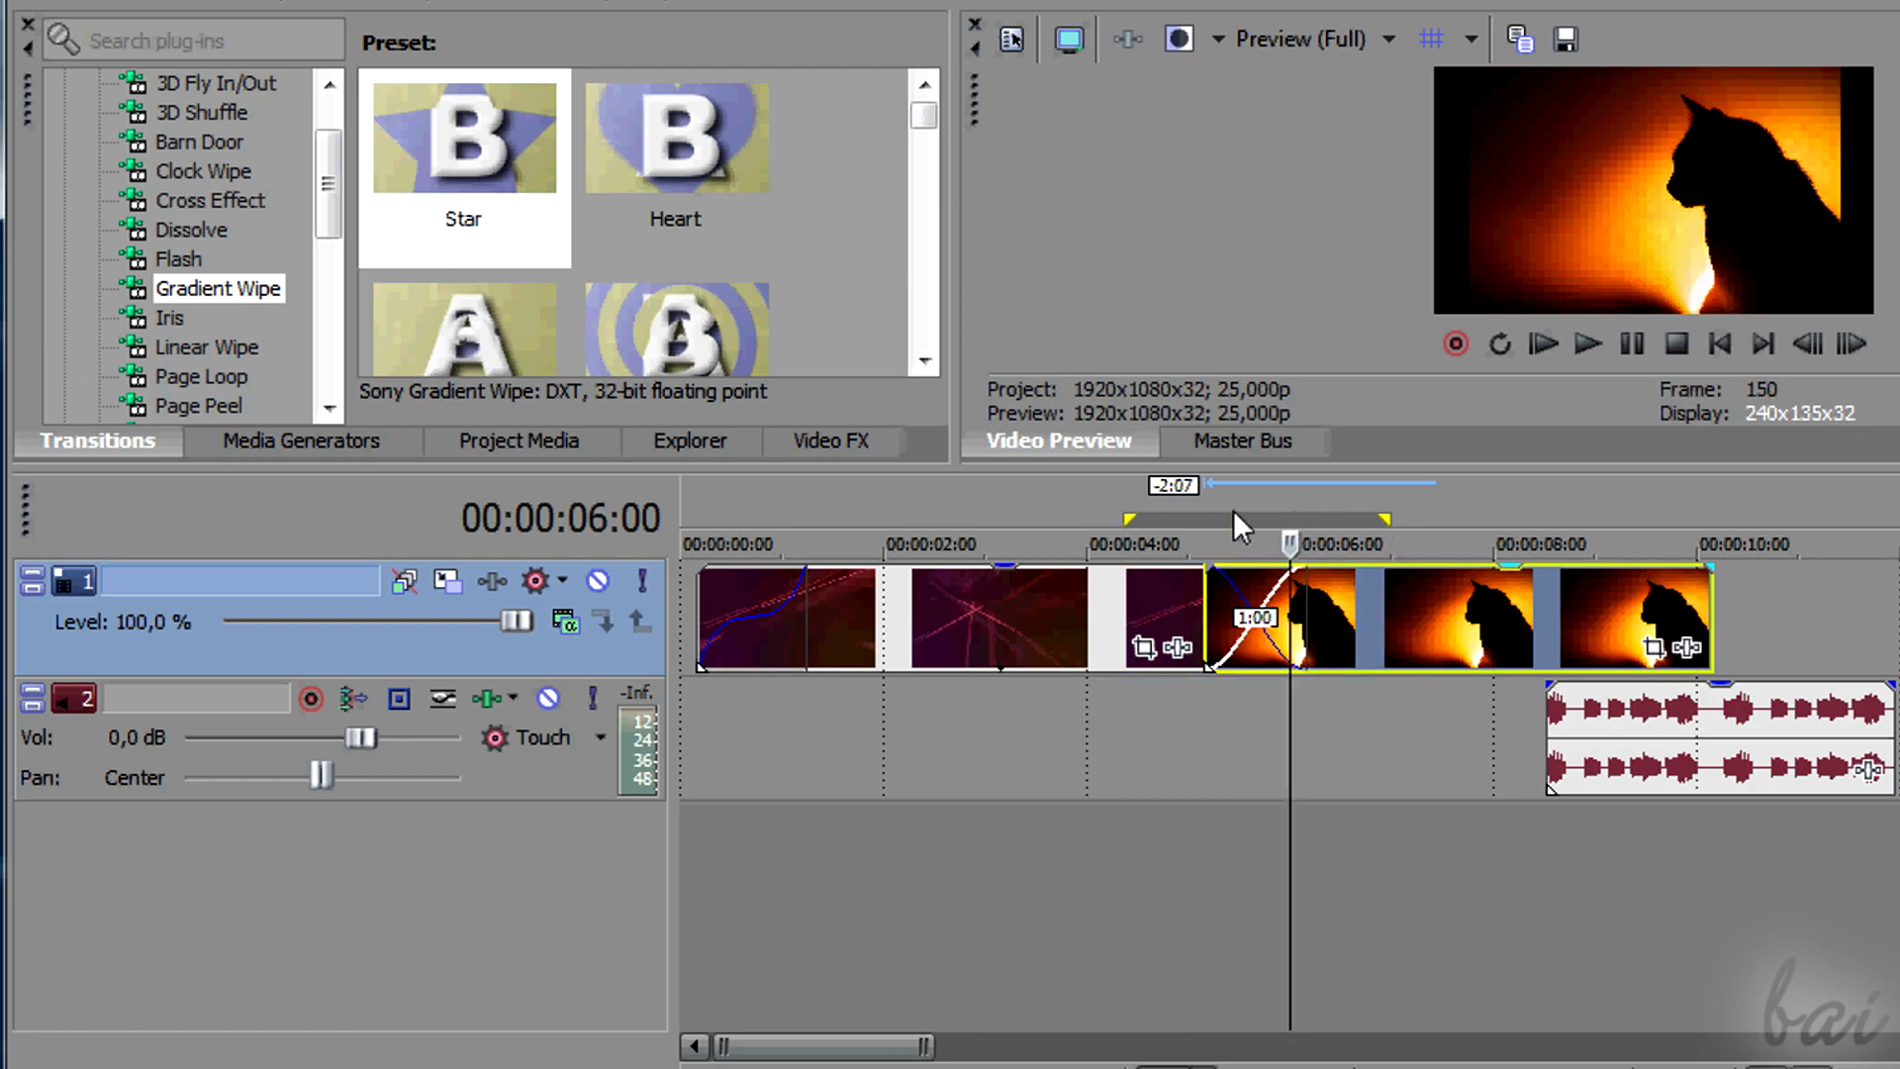
Apply the Gradient Wipe transition's Spiral preset to the overlap between the two clips and select the time range around it
drag(922, 113, 776, 202)
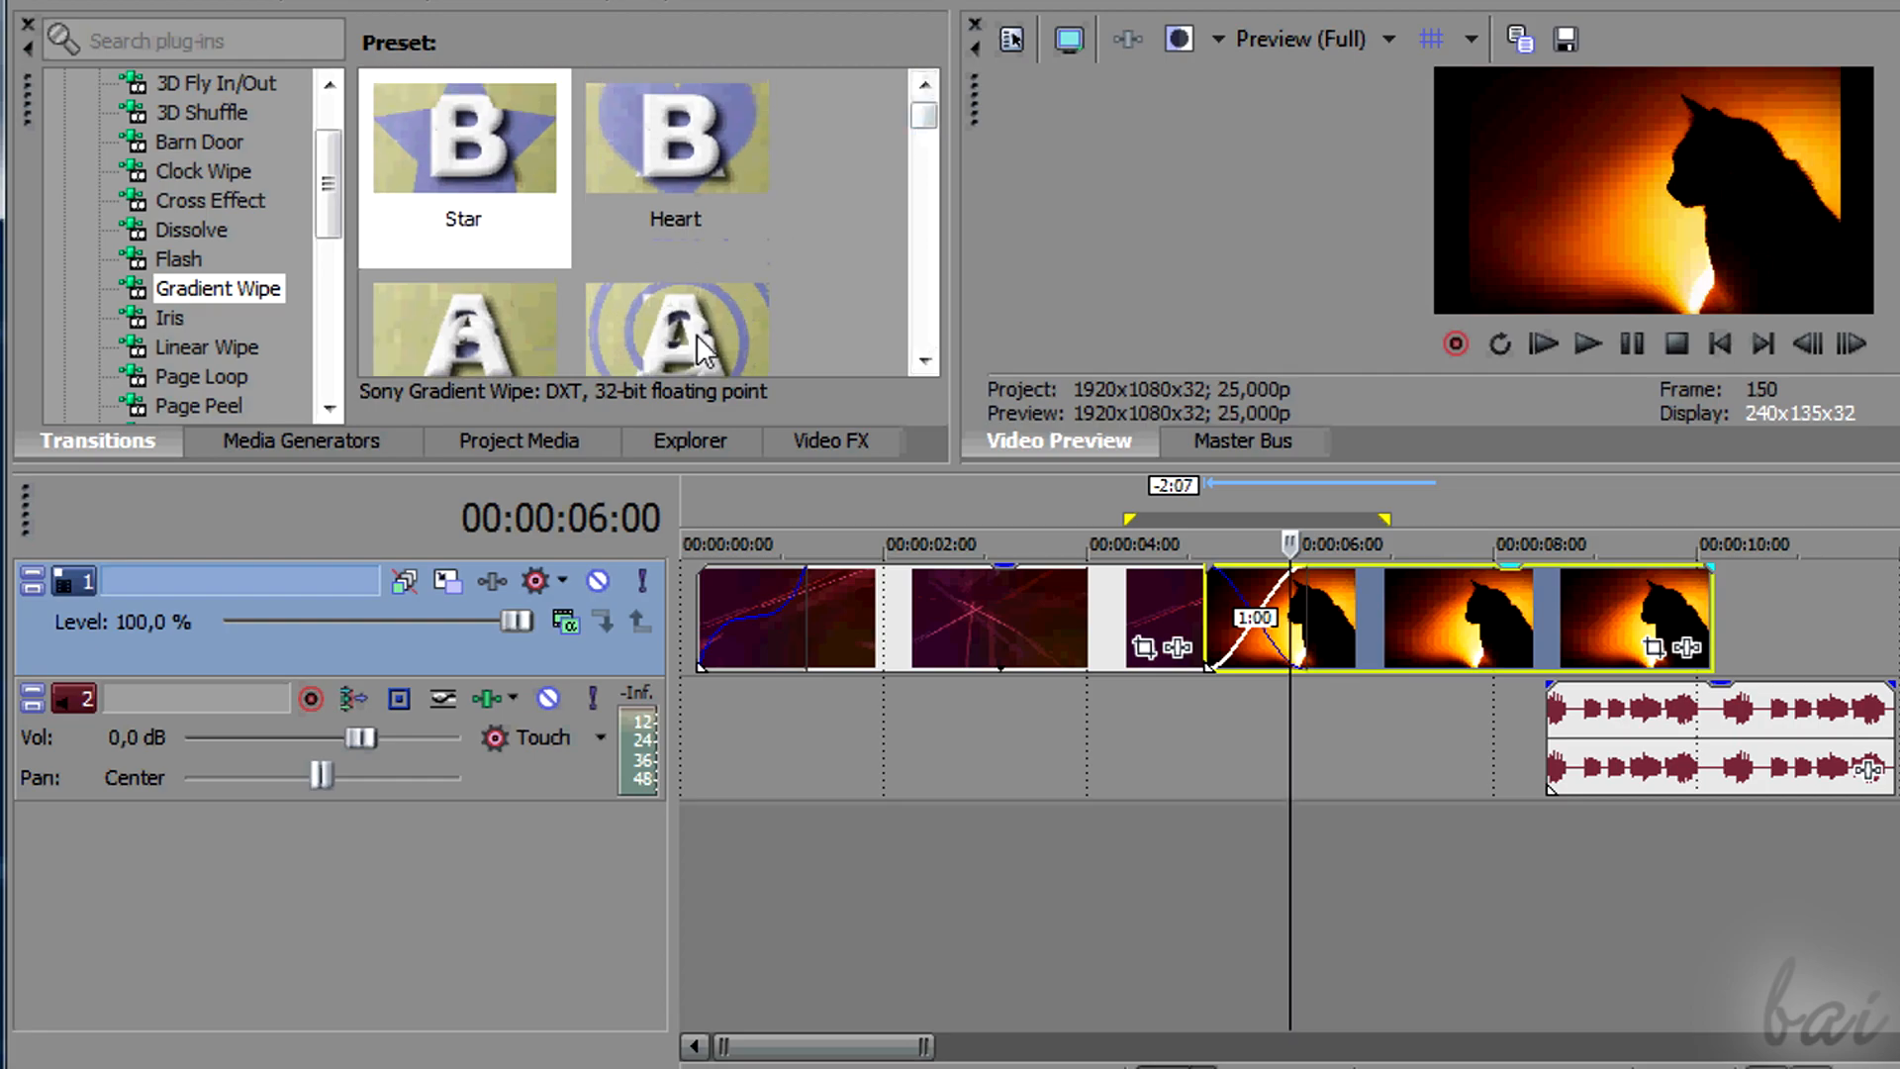
click(924, 361)
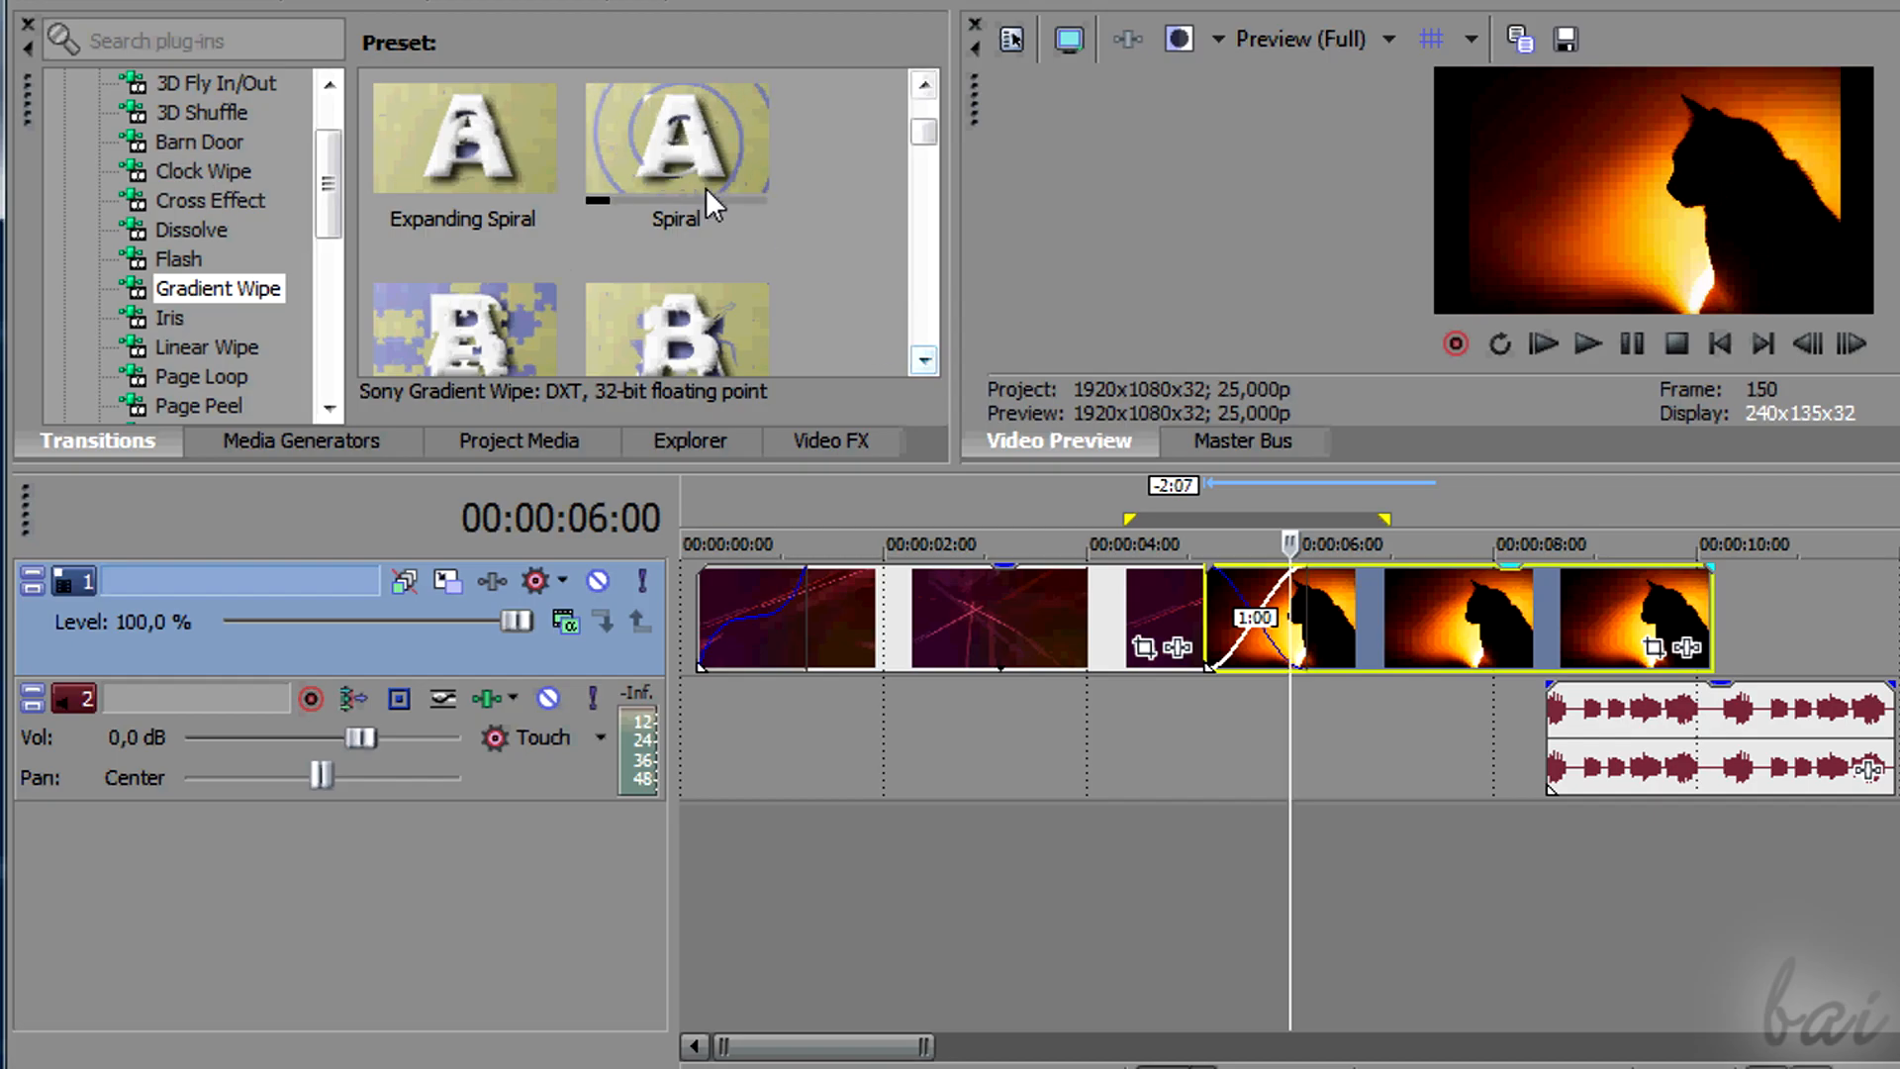
drag(696, 159, 1242, 609)
drag(1100, 513, 1299, 490)
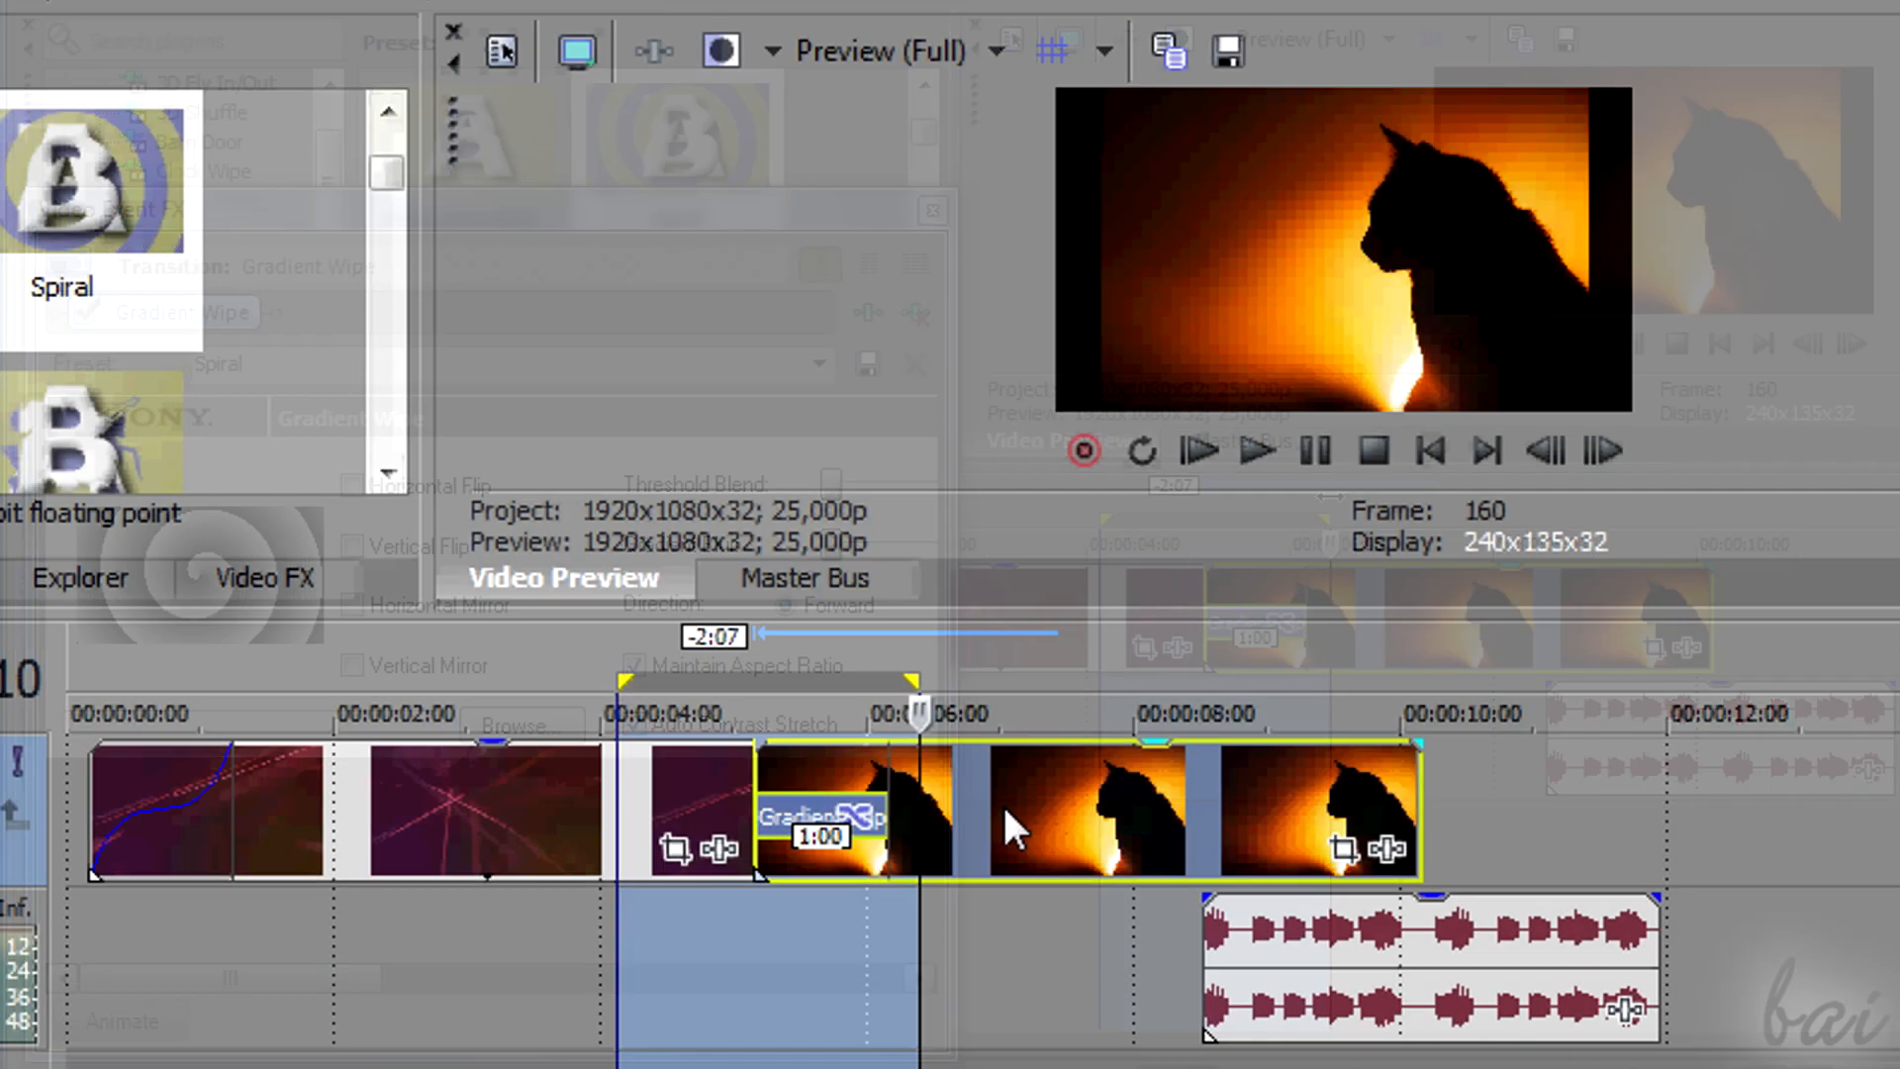
Separate the cat clip from the stripes clip by moving its start to about 7 seconds
drag(1004, 810, 1243, 809)
click(792, 797)
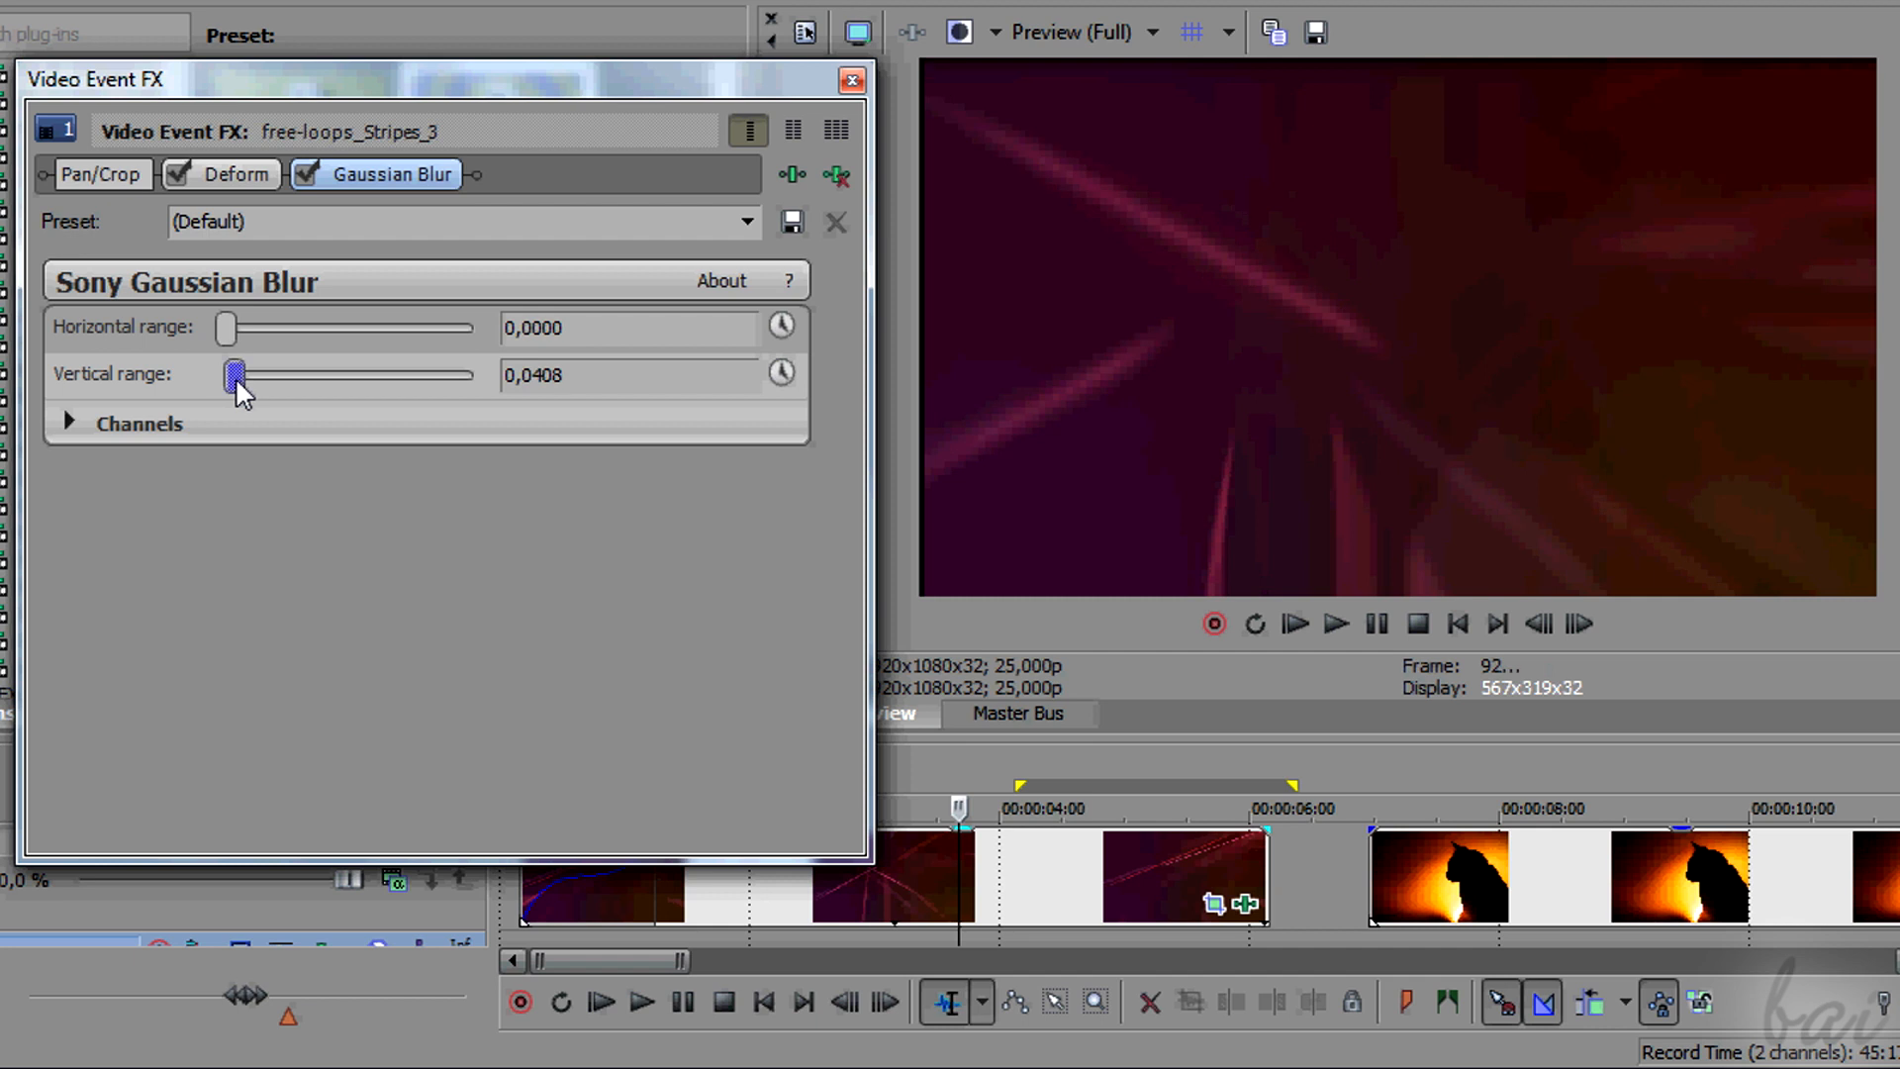
Adjust the stripes clip's Gaussian Blur vertical range, and in Deform set the Amount to 0,500 and increase the Left squeeze
drag(237, 381, 233, 378)
click(234, 178)
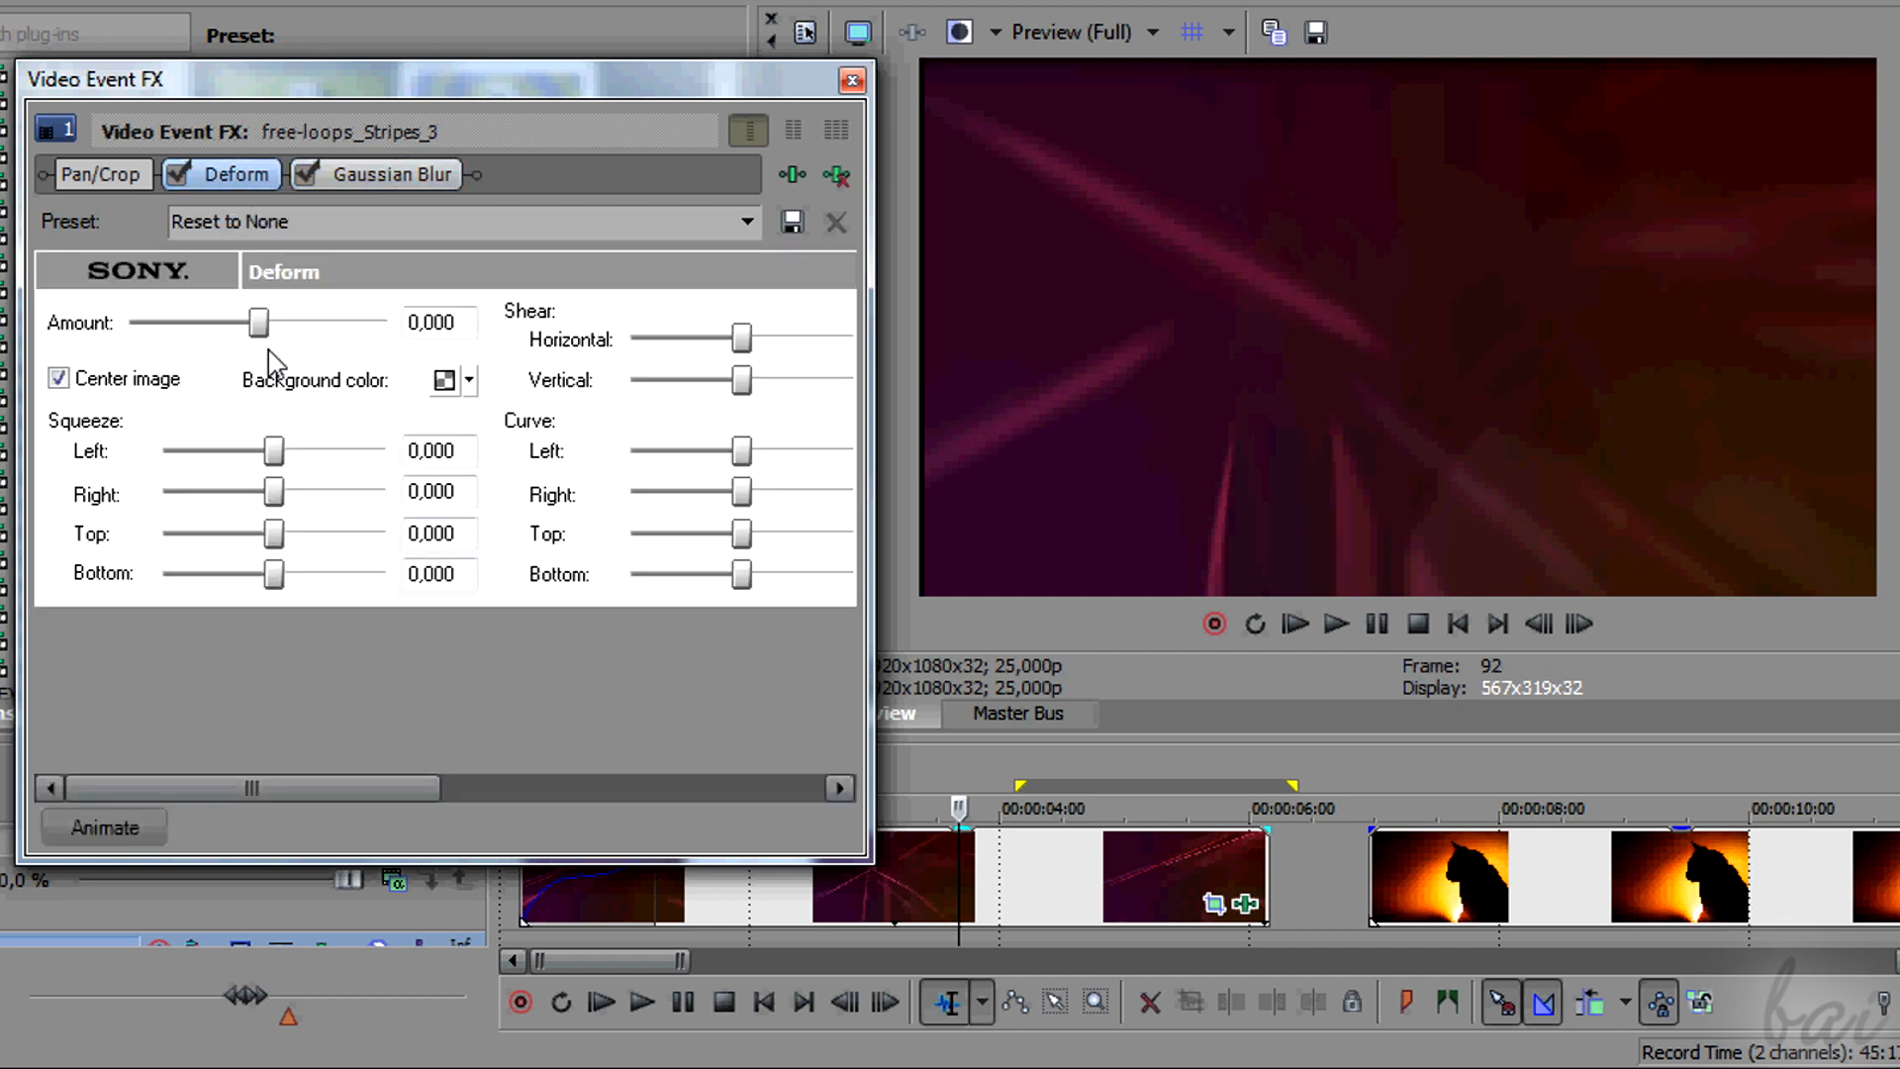
drag(285, 332, 319, 334)
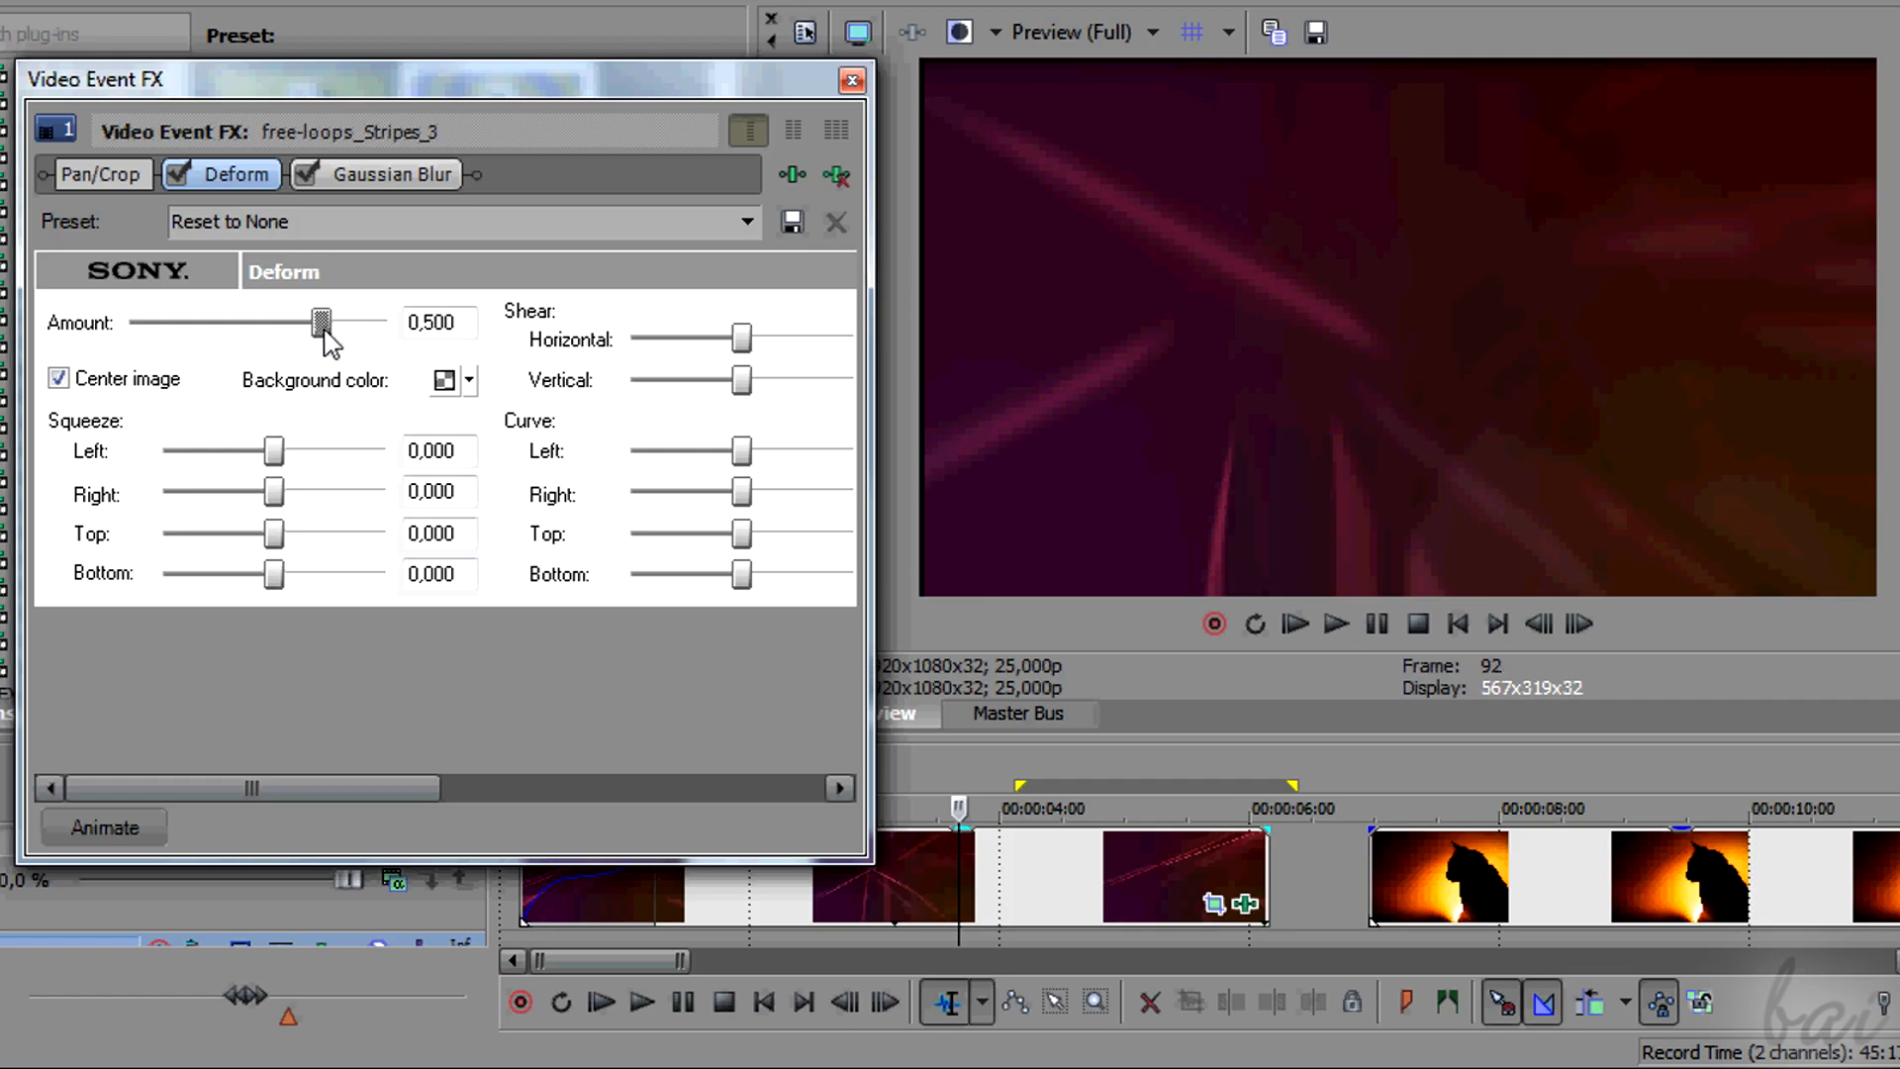
drag(287, 457, 379, 462)
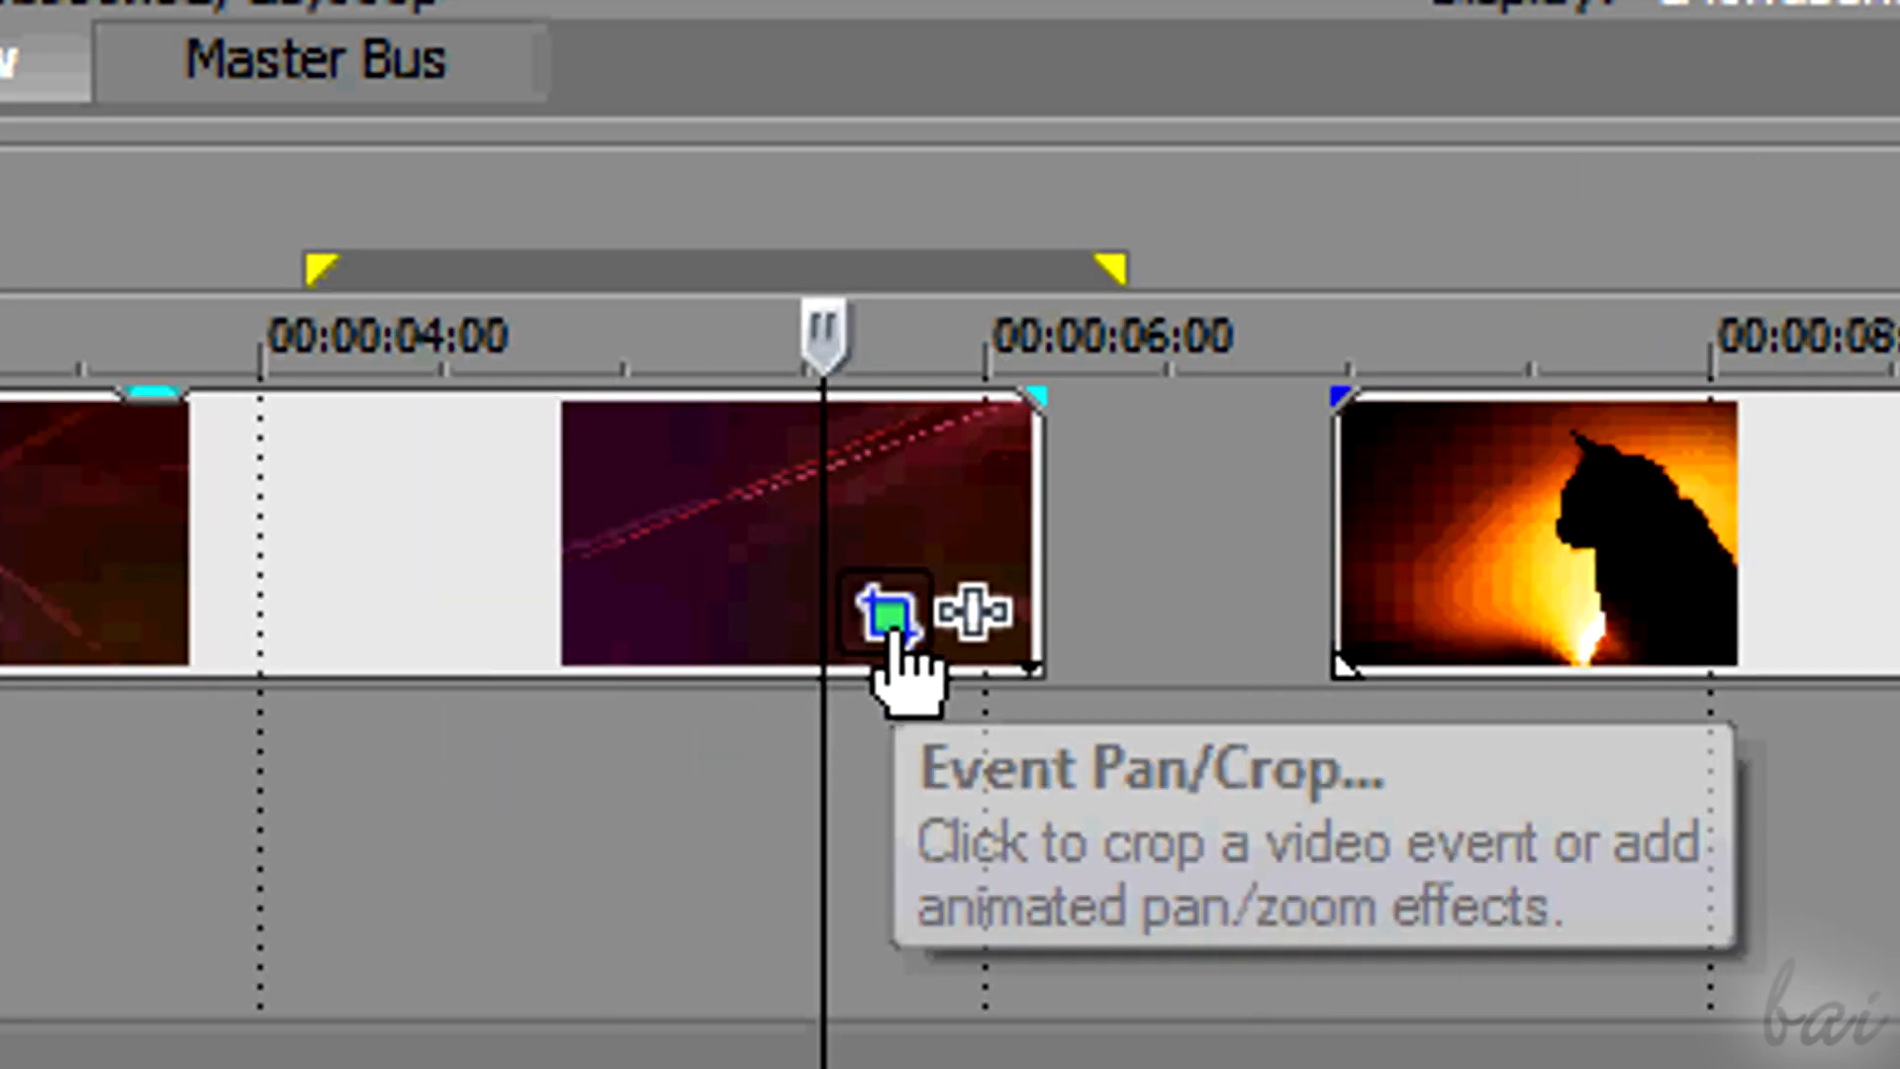
Resize and move the stripes clip's crop frame in Event Pan/Crop, finishing at about 1.928,5 by 1.084,8, and close the window
click(893, 634)
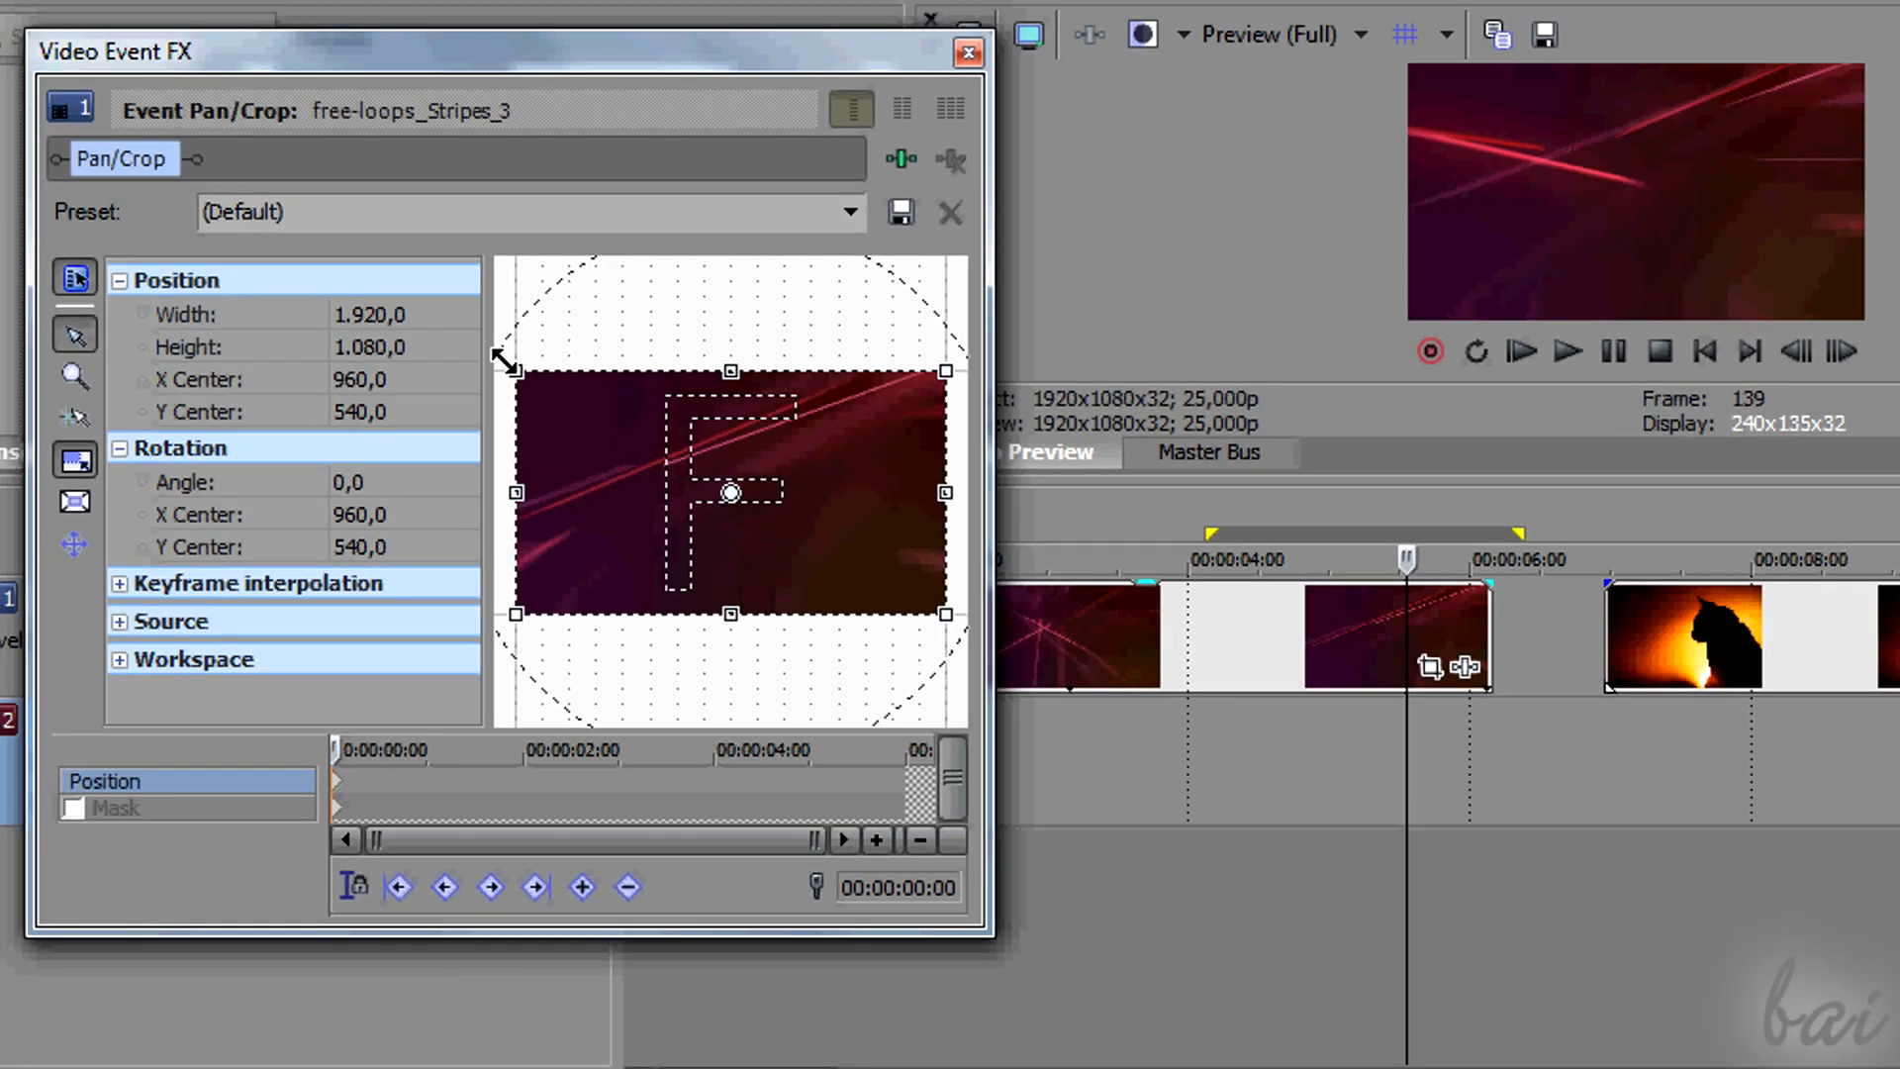
drag(505, 364, 679, 463)
drag(731, 491, 517, 347)
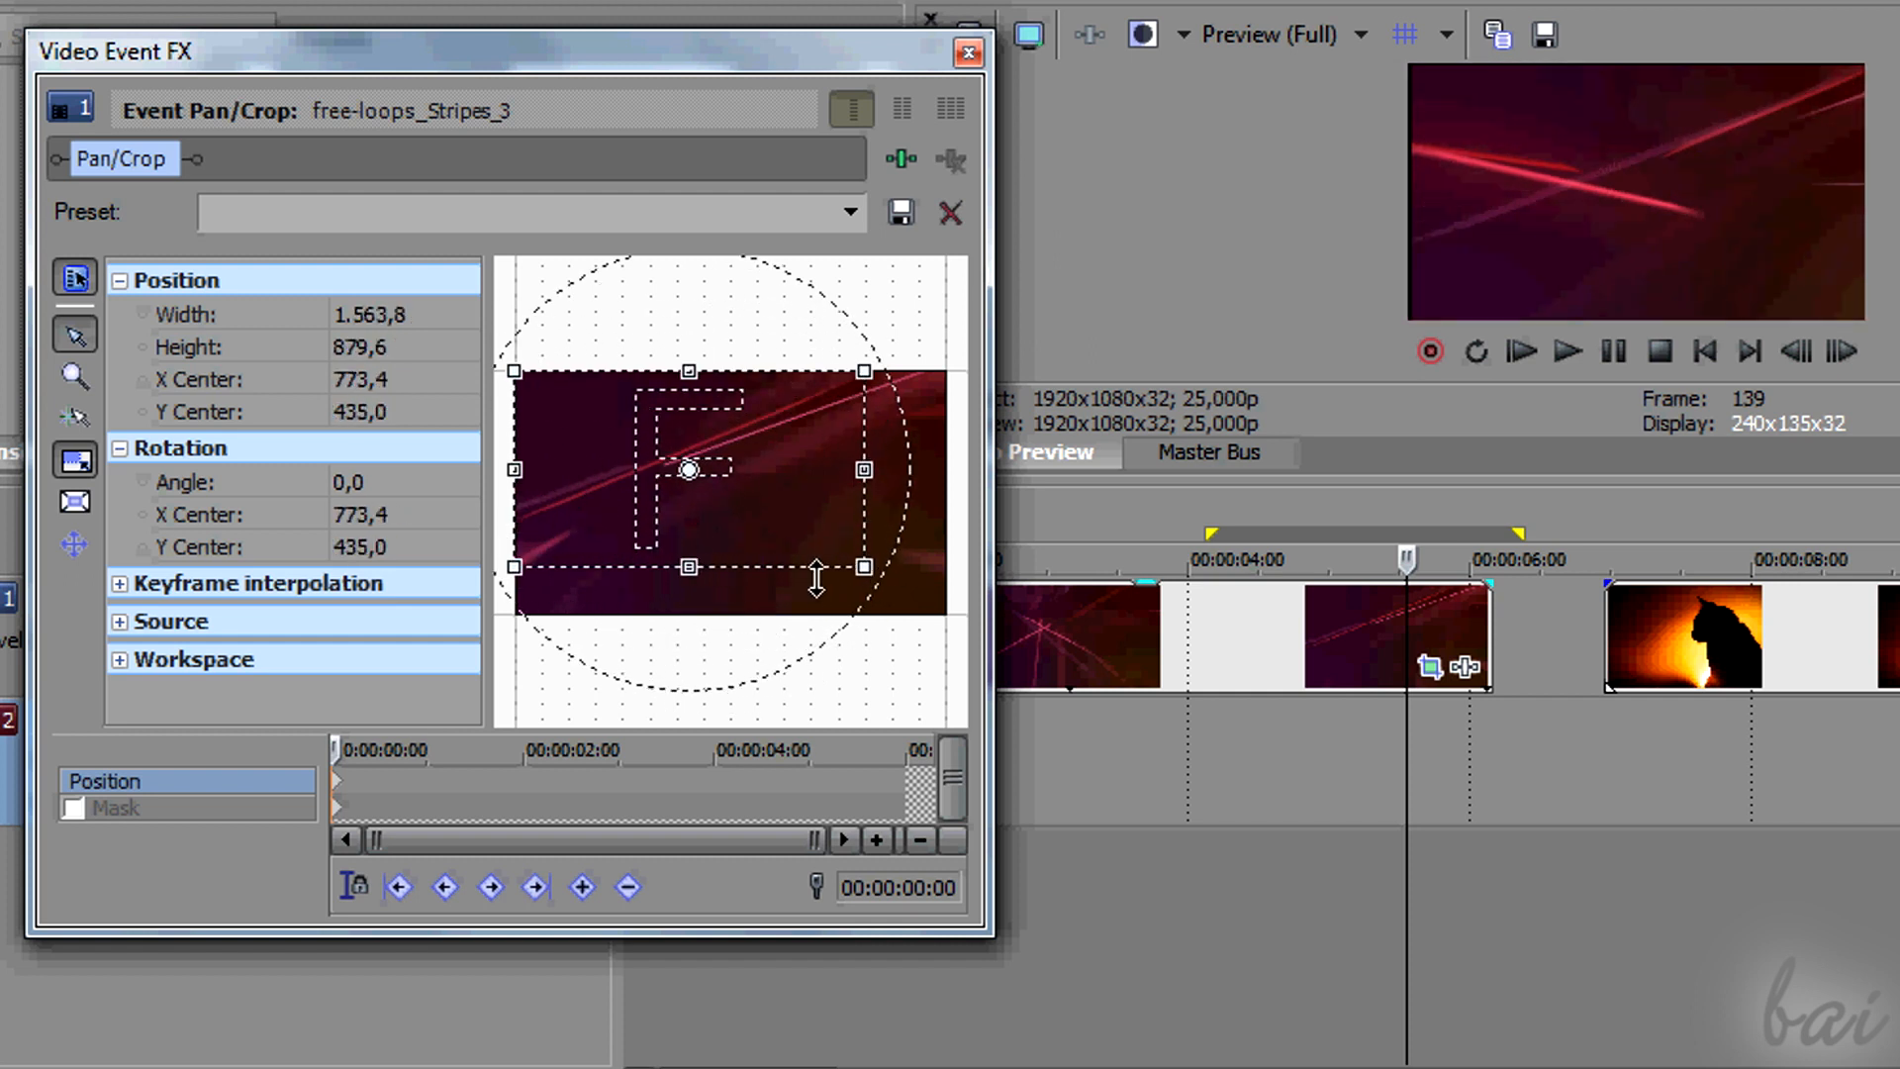
drag(857, 566, 945, 613)
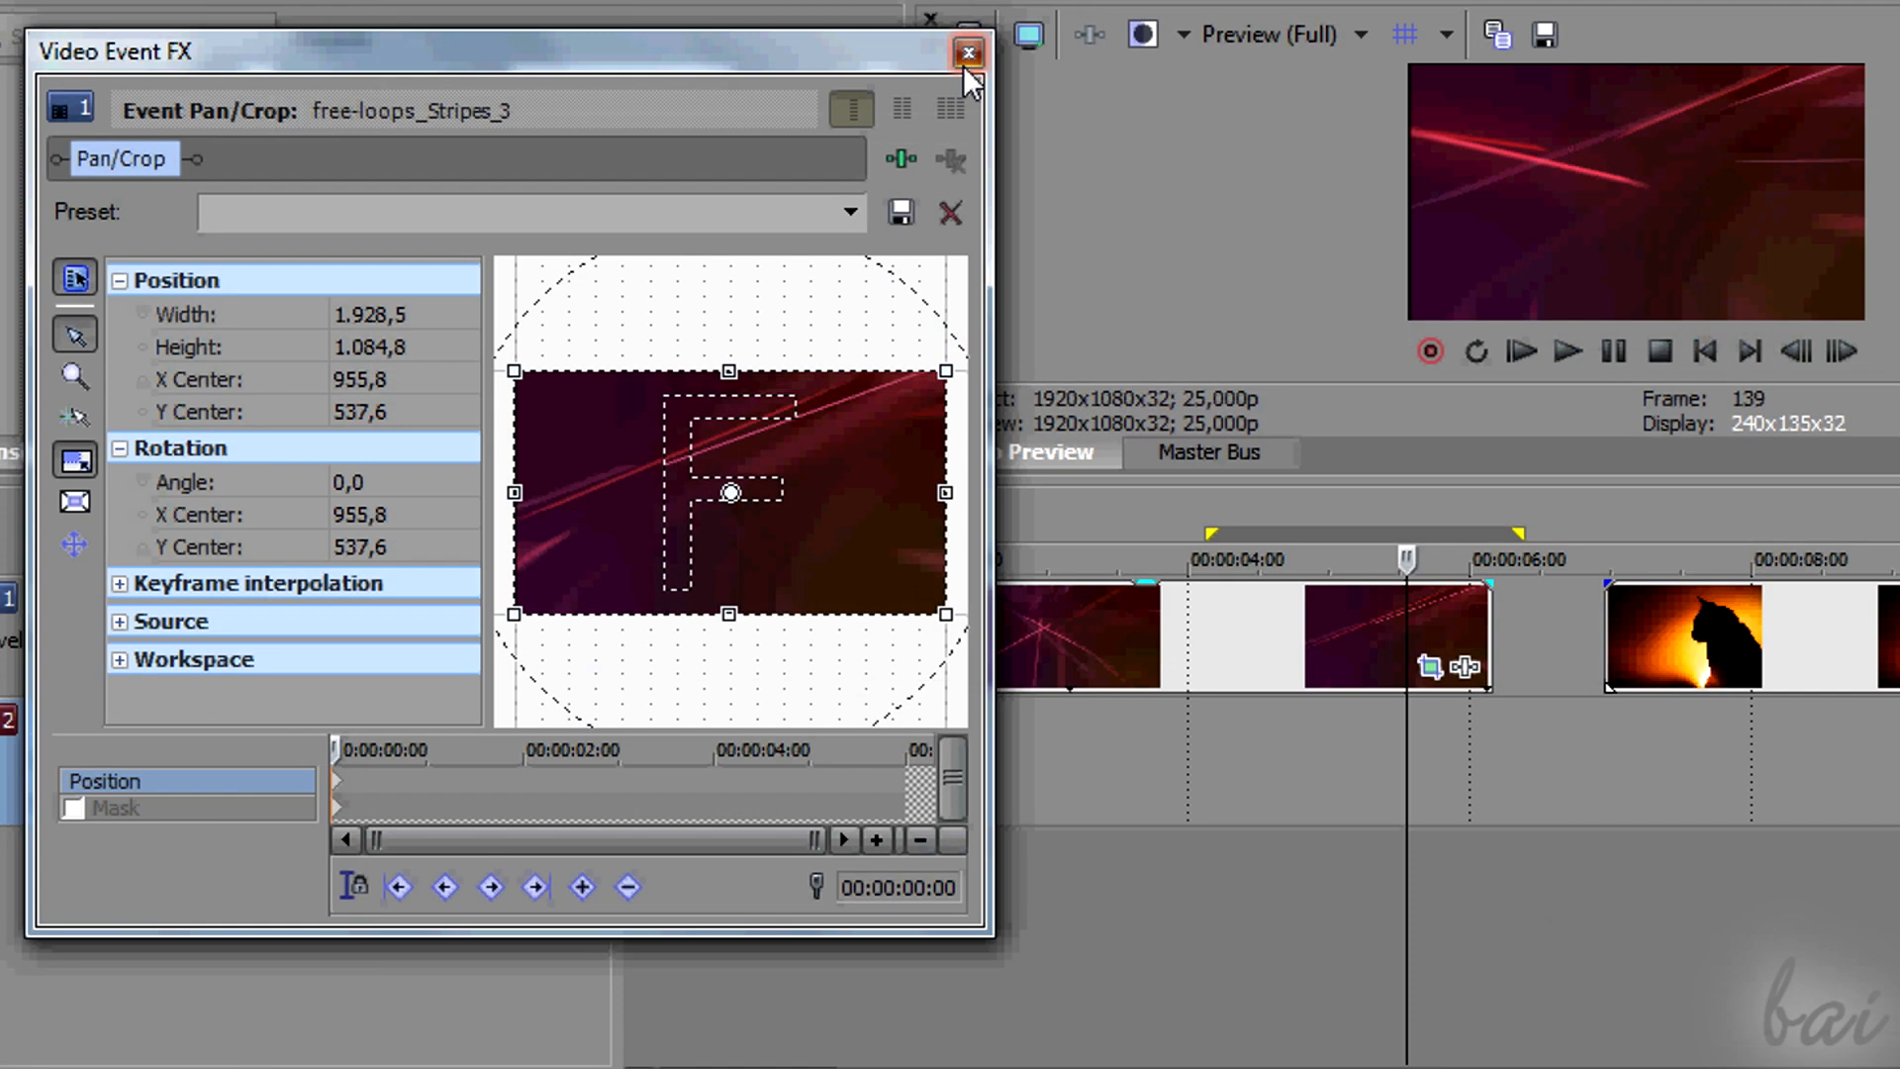
click(967, 67)
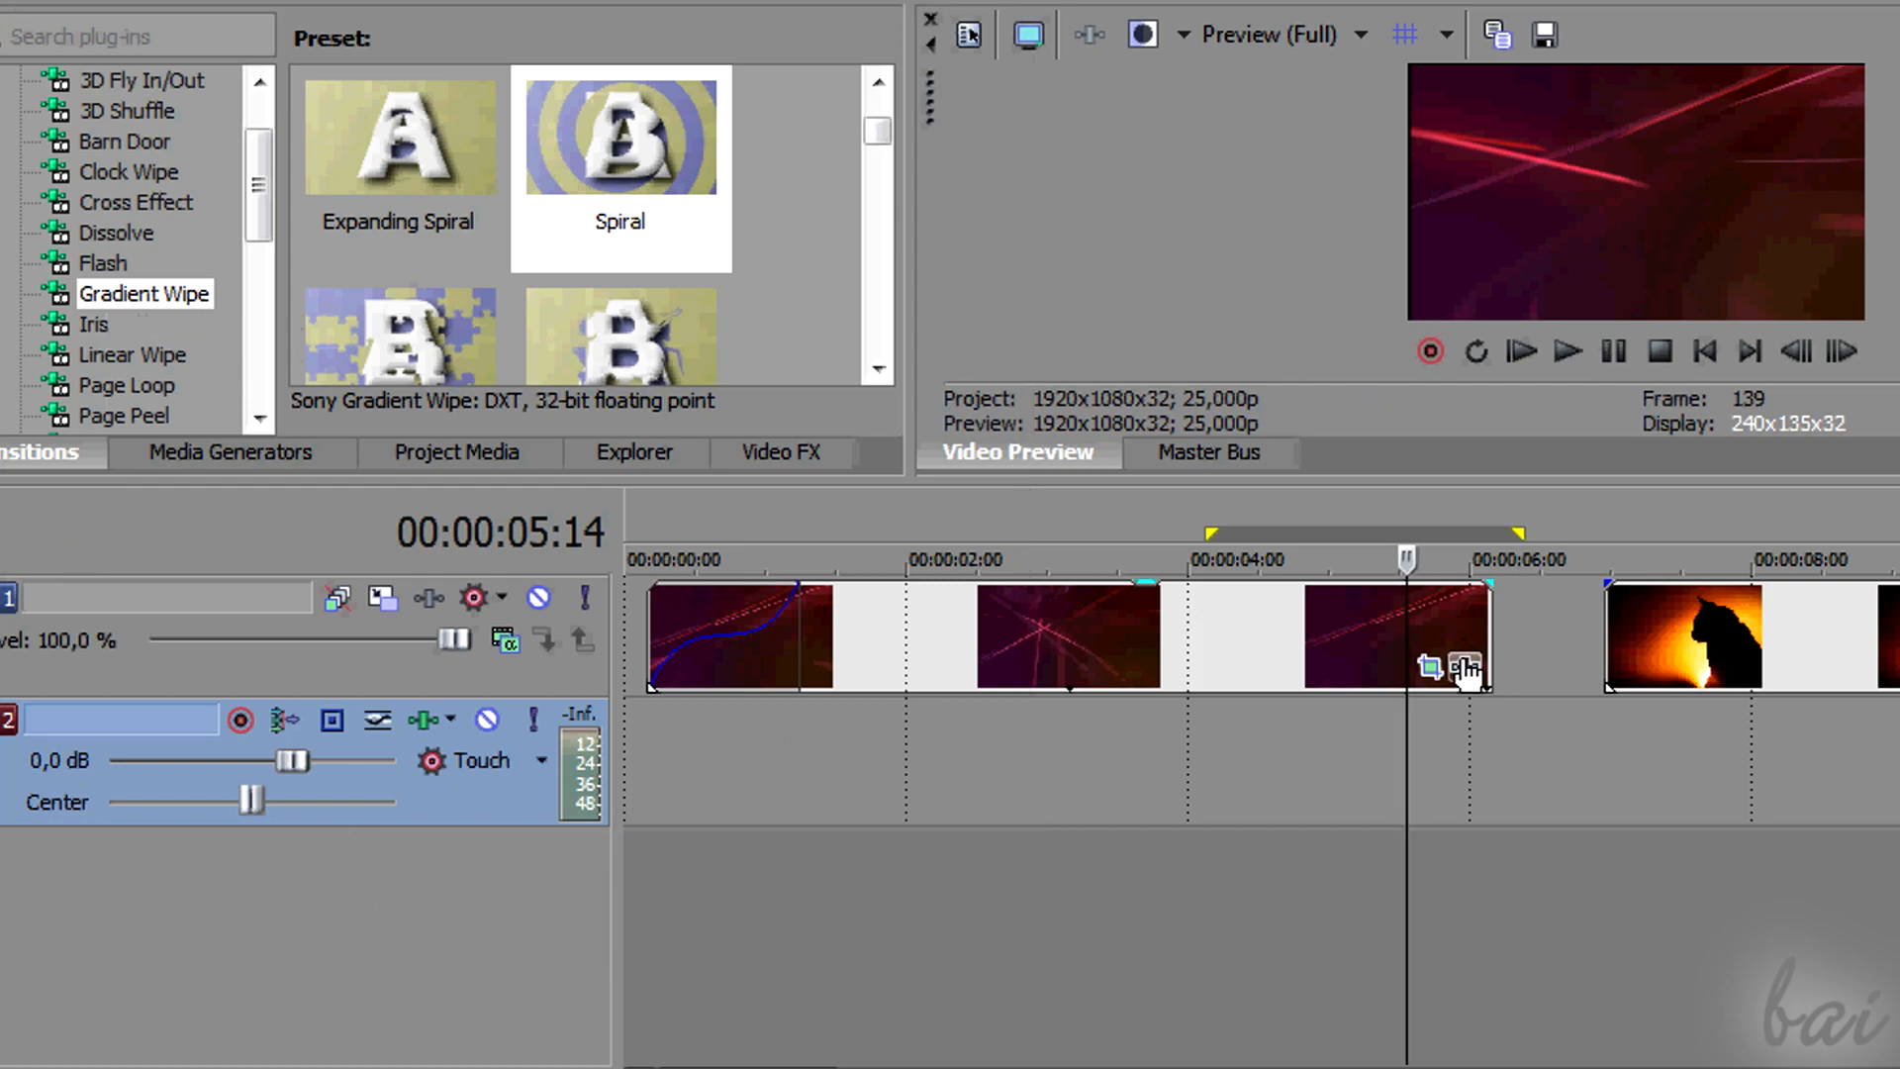
Open the Video Event FX Plug-In Chooser for the stripes clip and position the chooser window fully in view
click(1465, 669)
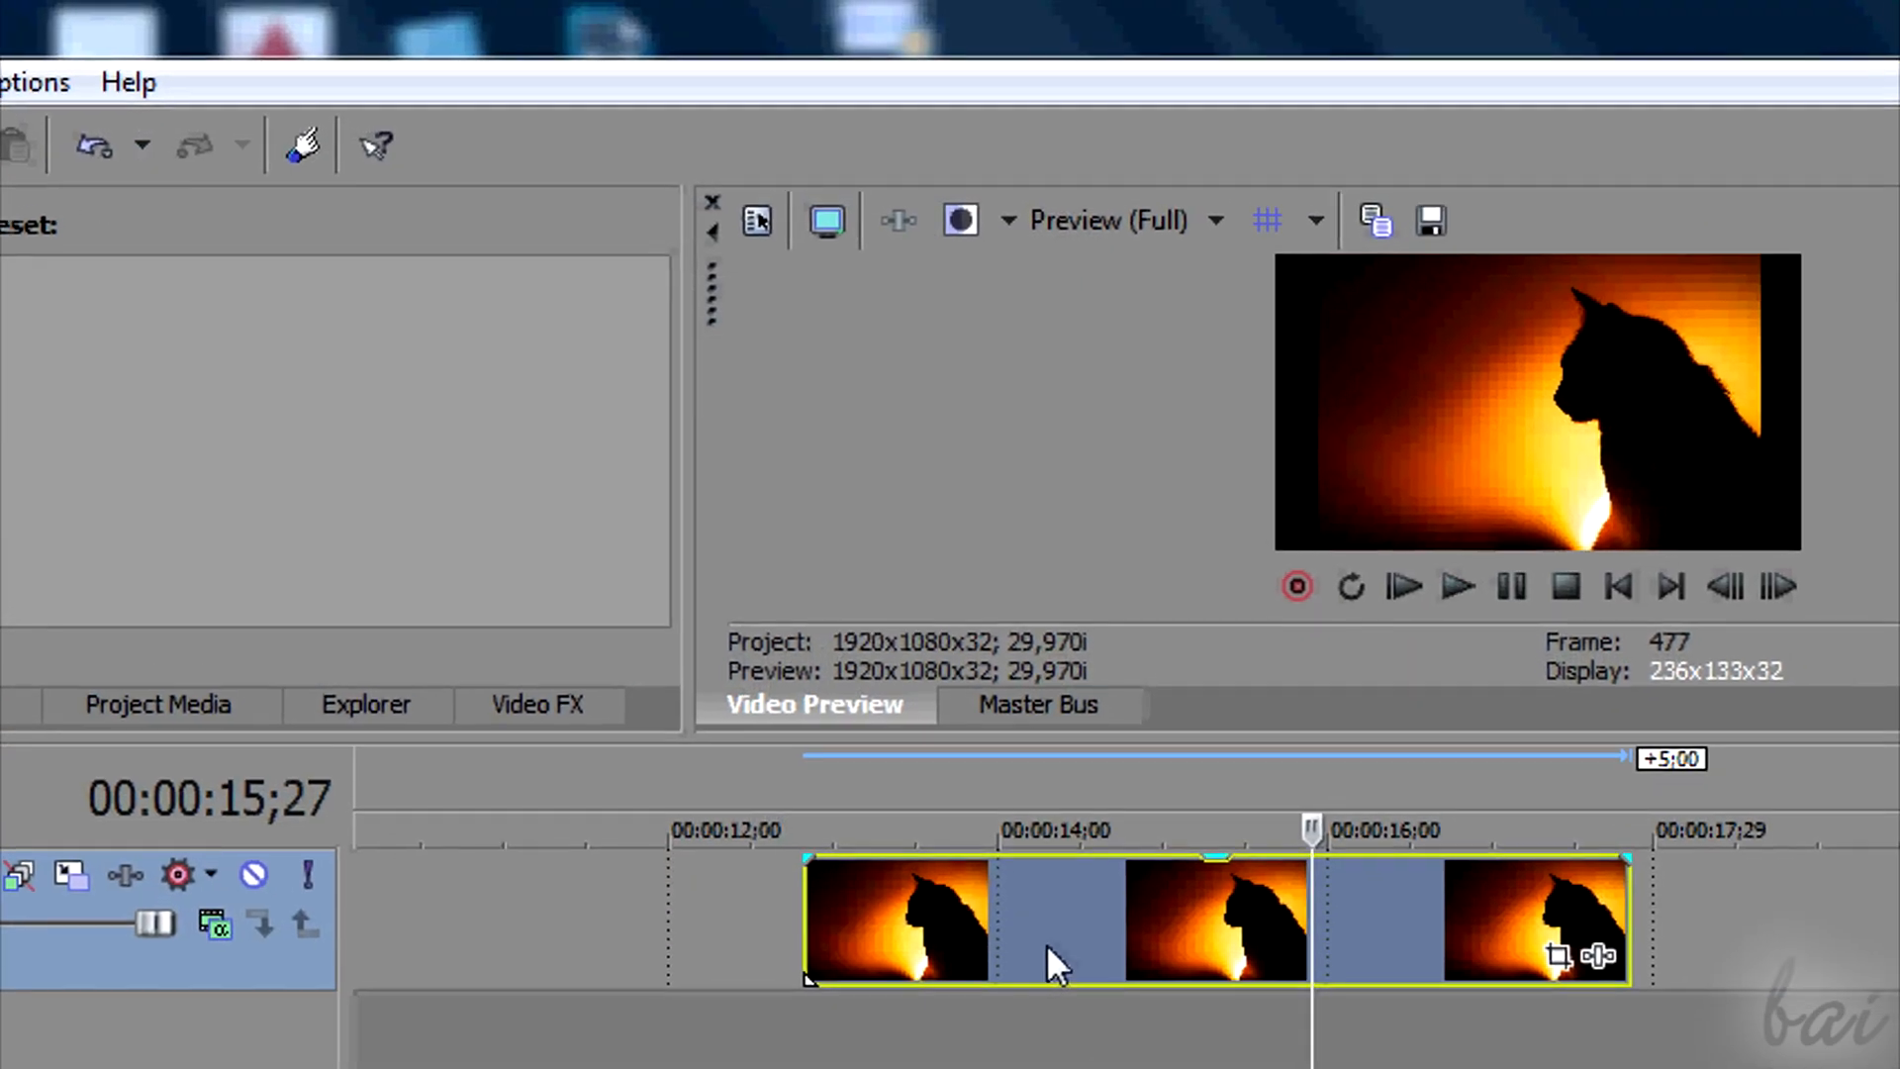
right_click(1047, 945)
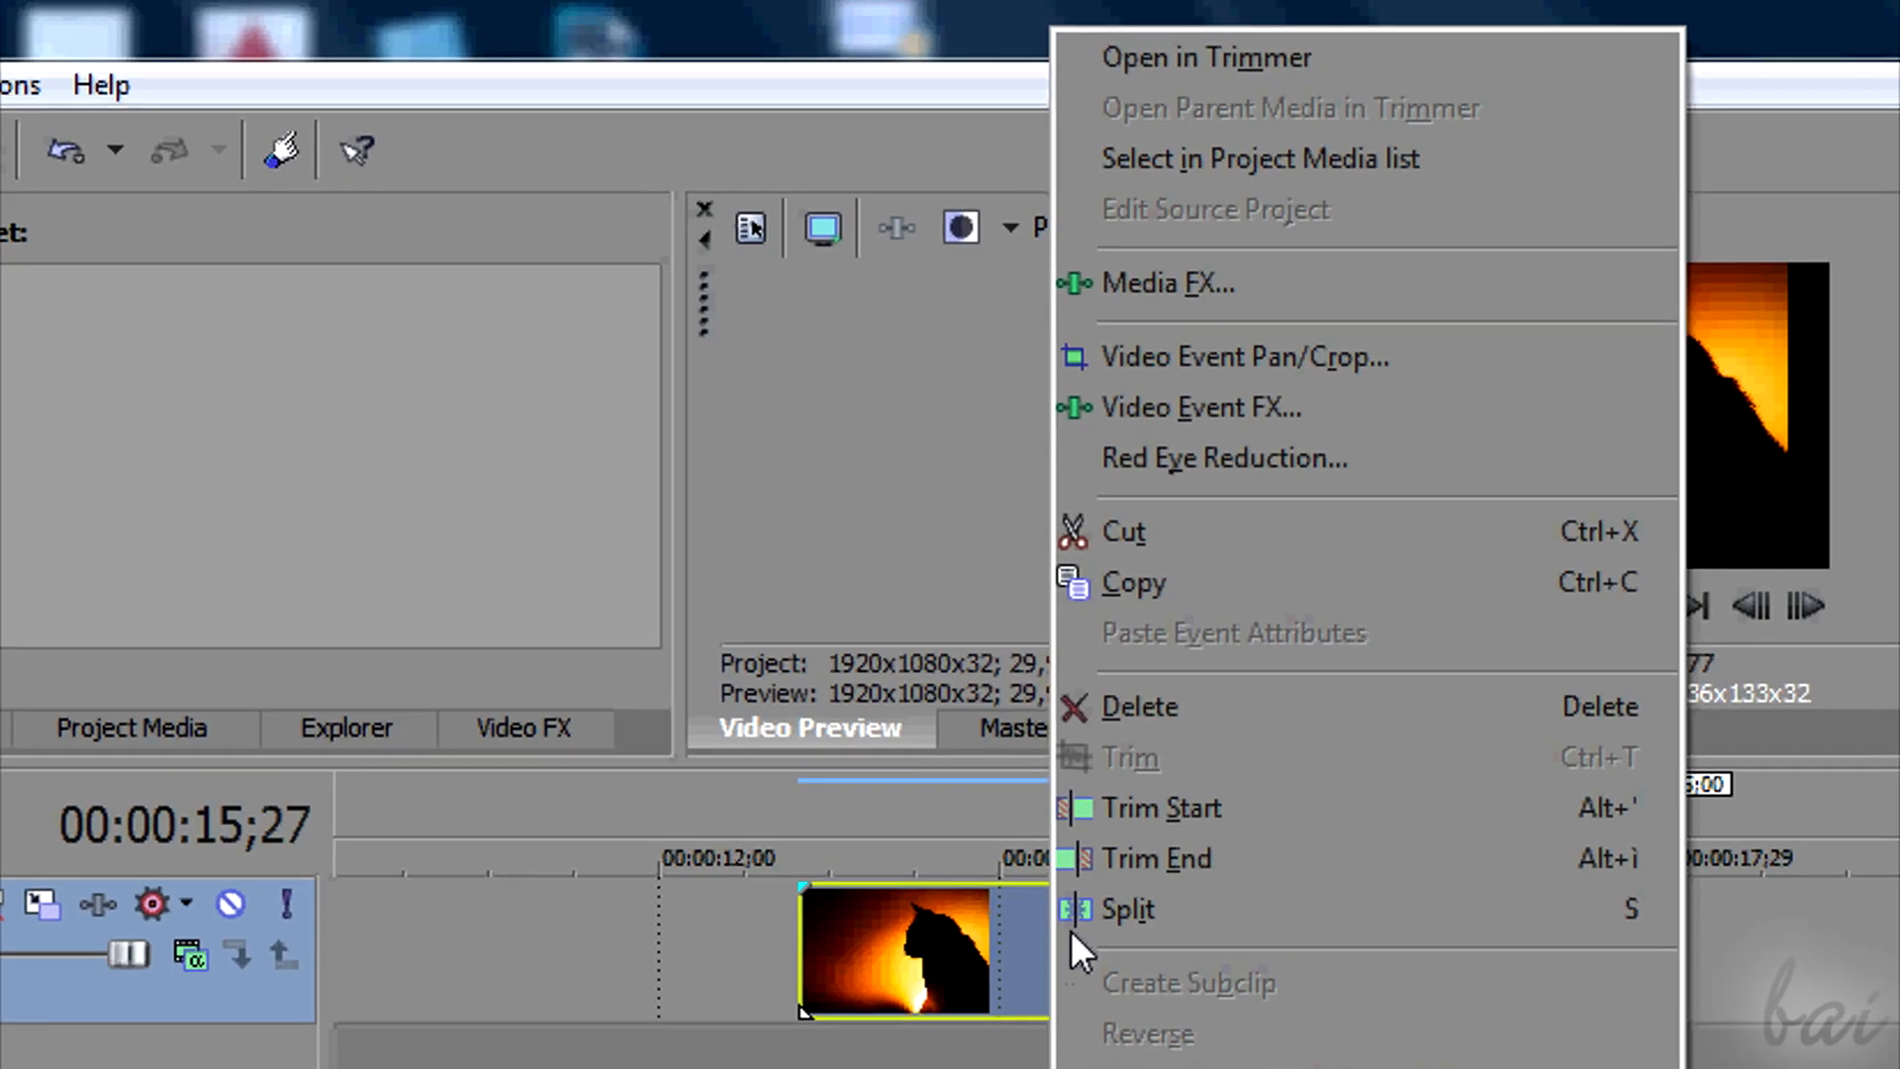
click(1293, 402)
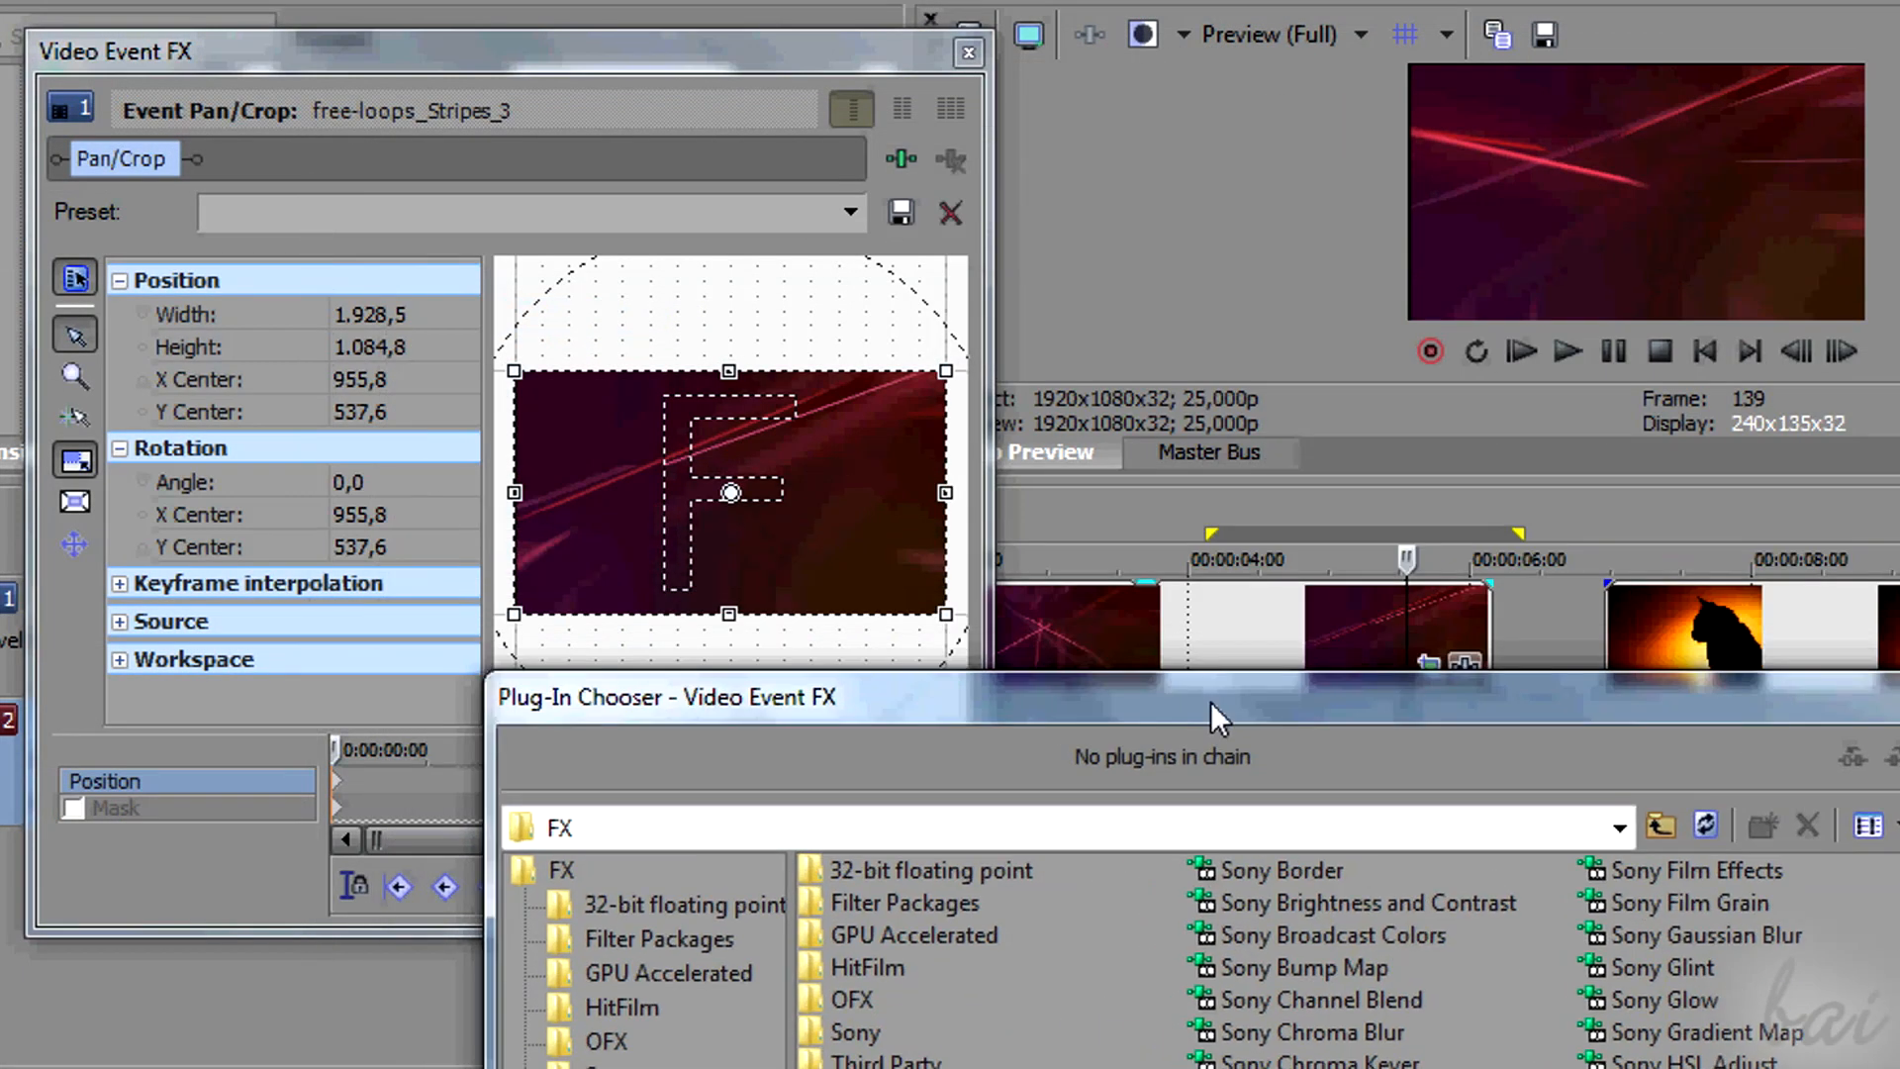
drag(882, 683, 1002, 990)
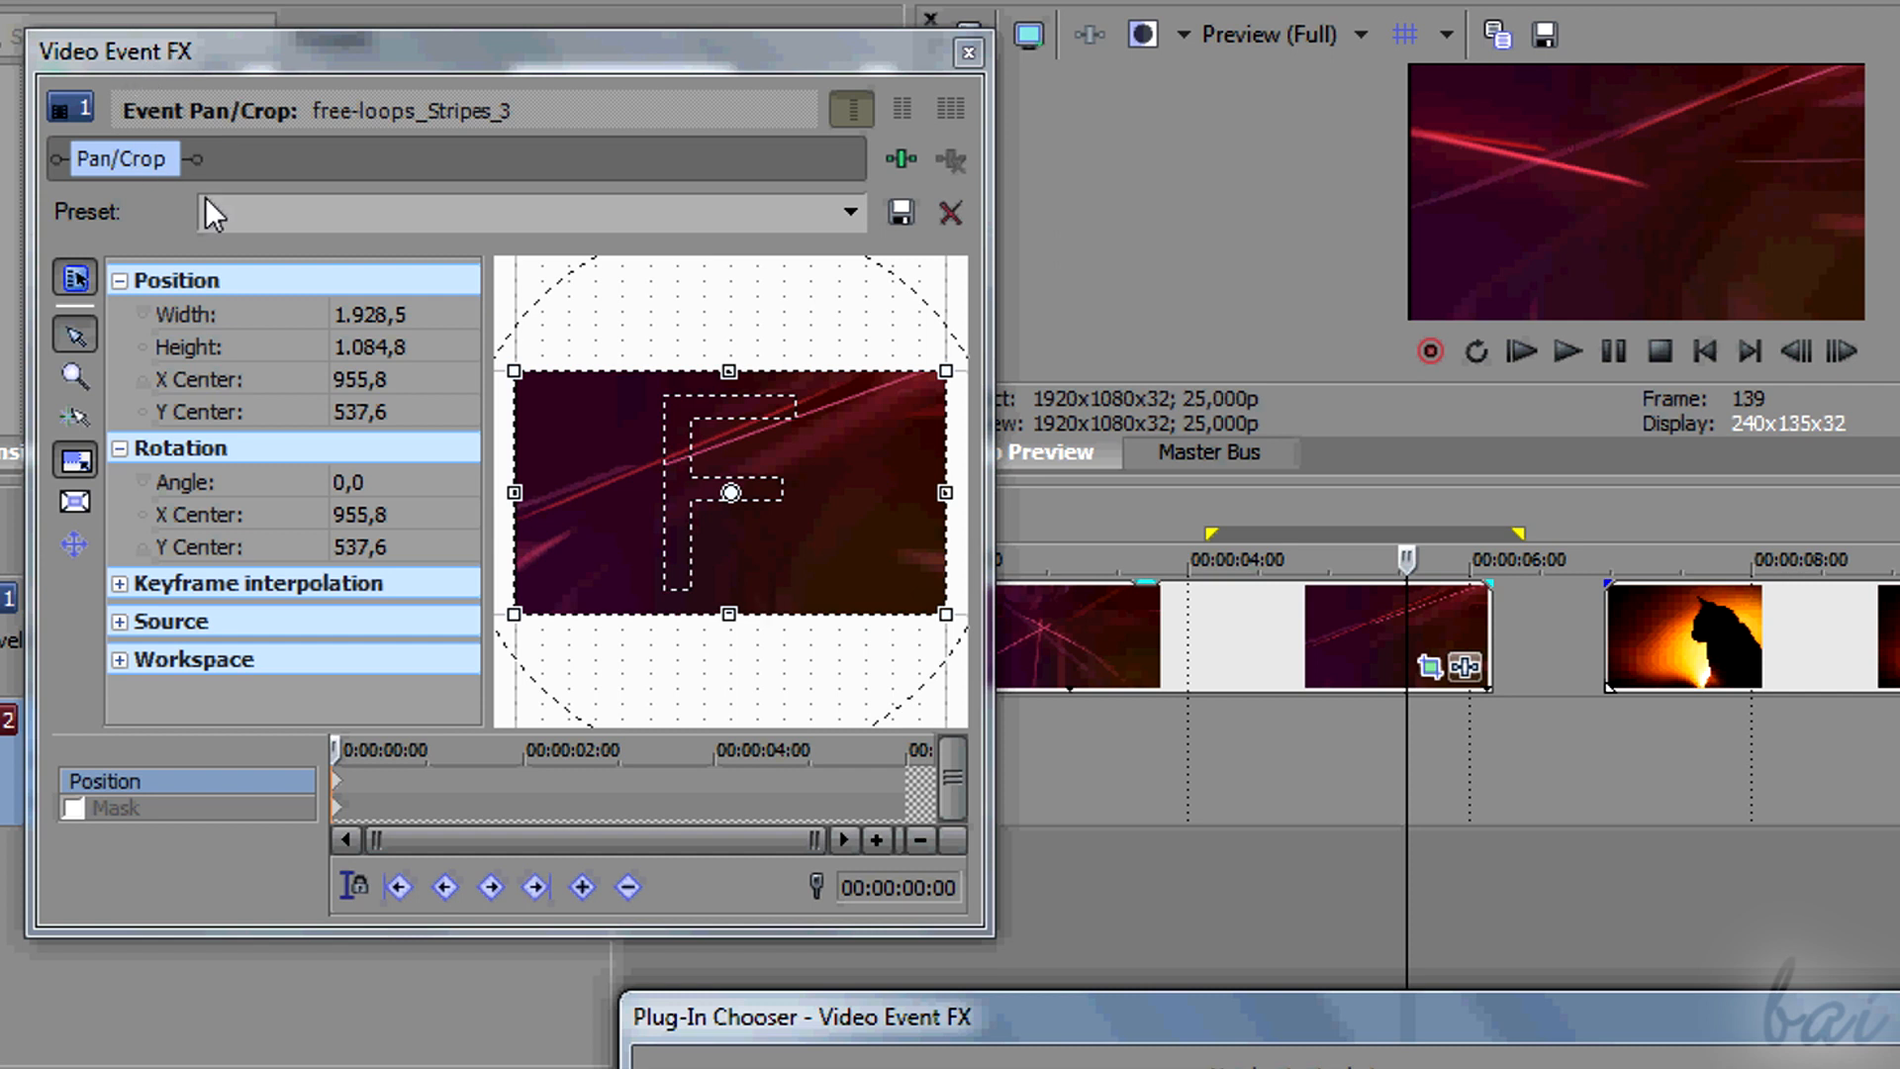
drag(995, 1024, 816, 263)
drag(479, 110, 473, 87)
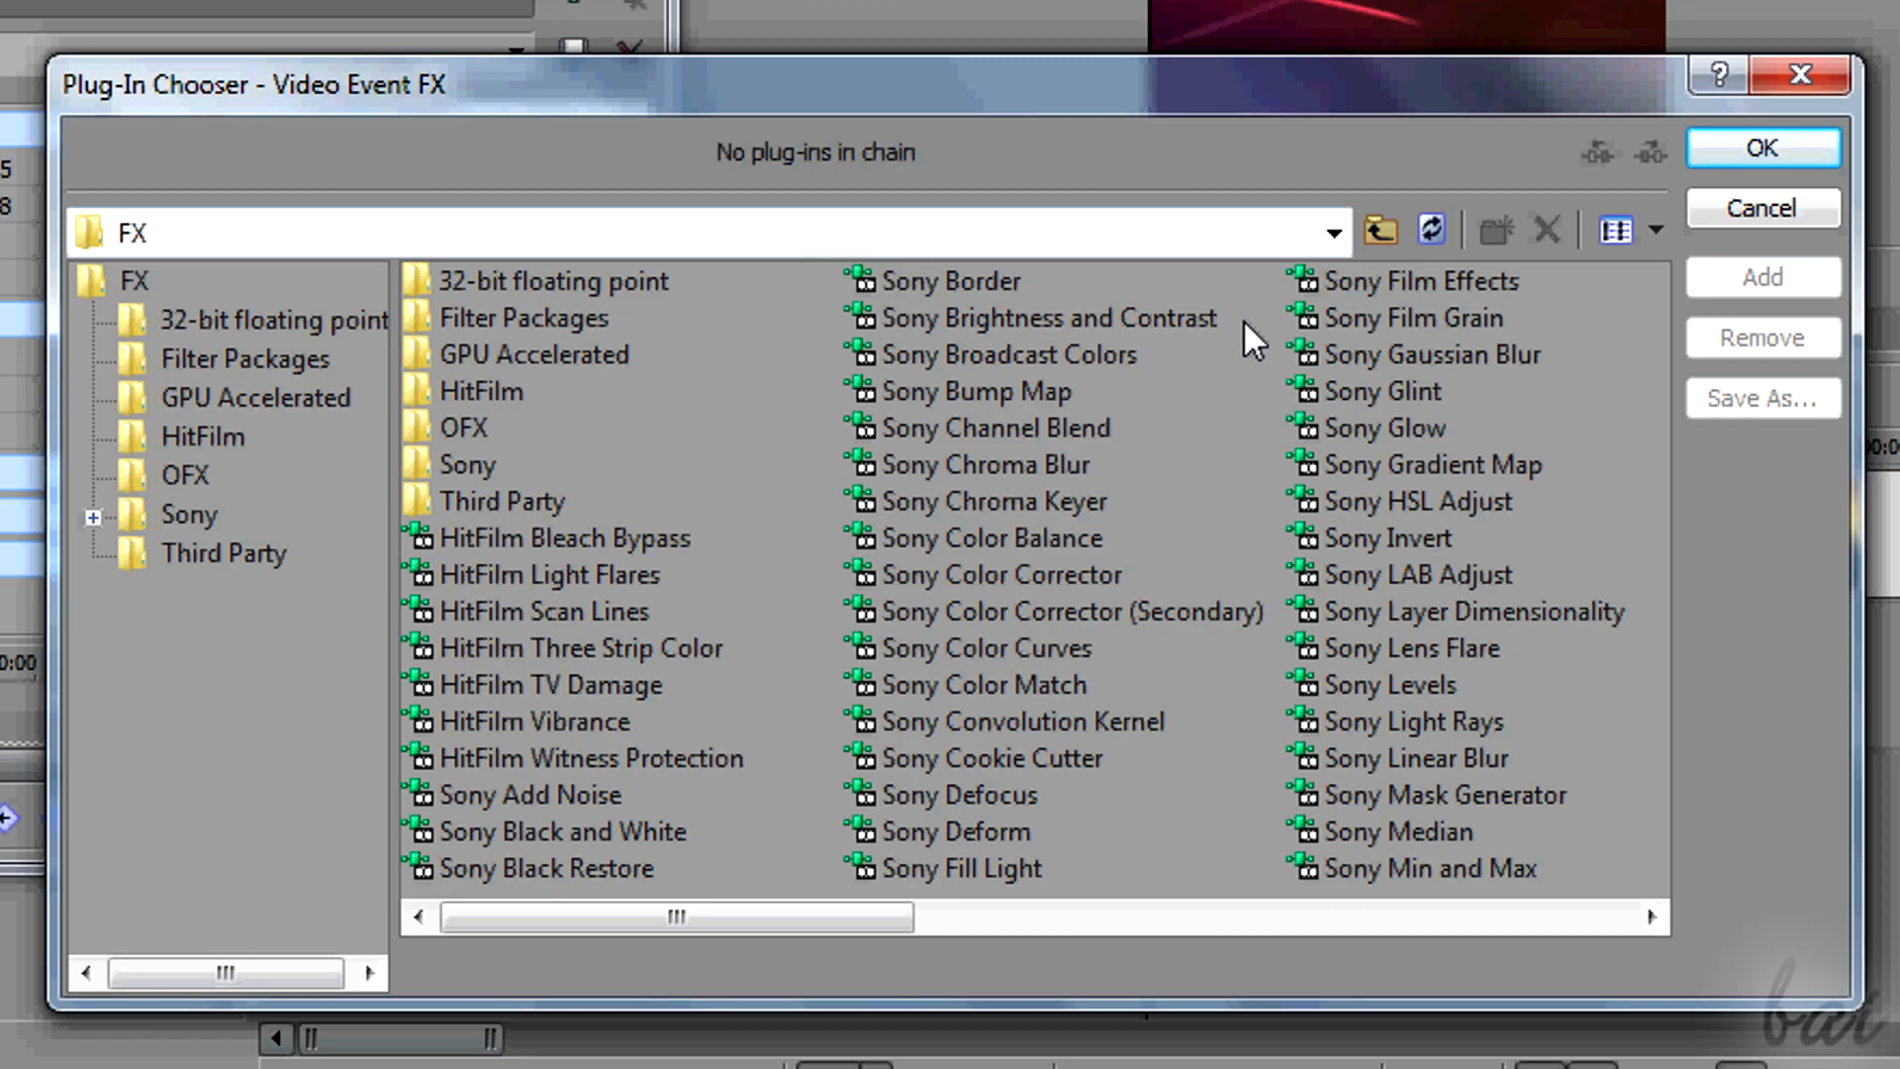
Add Sony Deform and Sony Gaussian Blur to the stripes clip's effect chain, confirm, and reposition the Video Event FX window
click(129, 281)
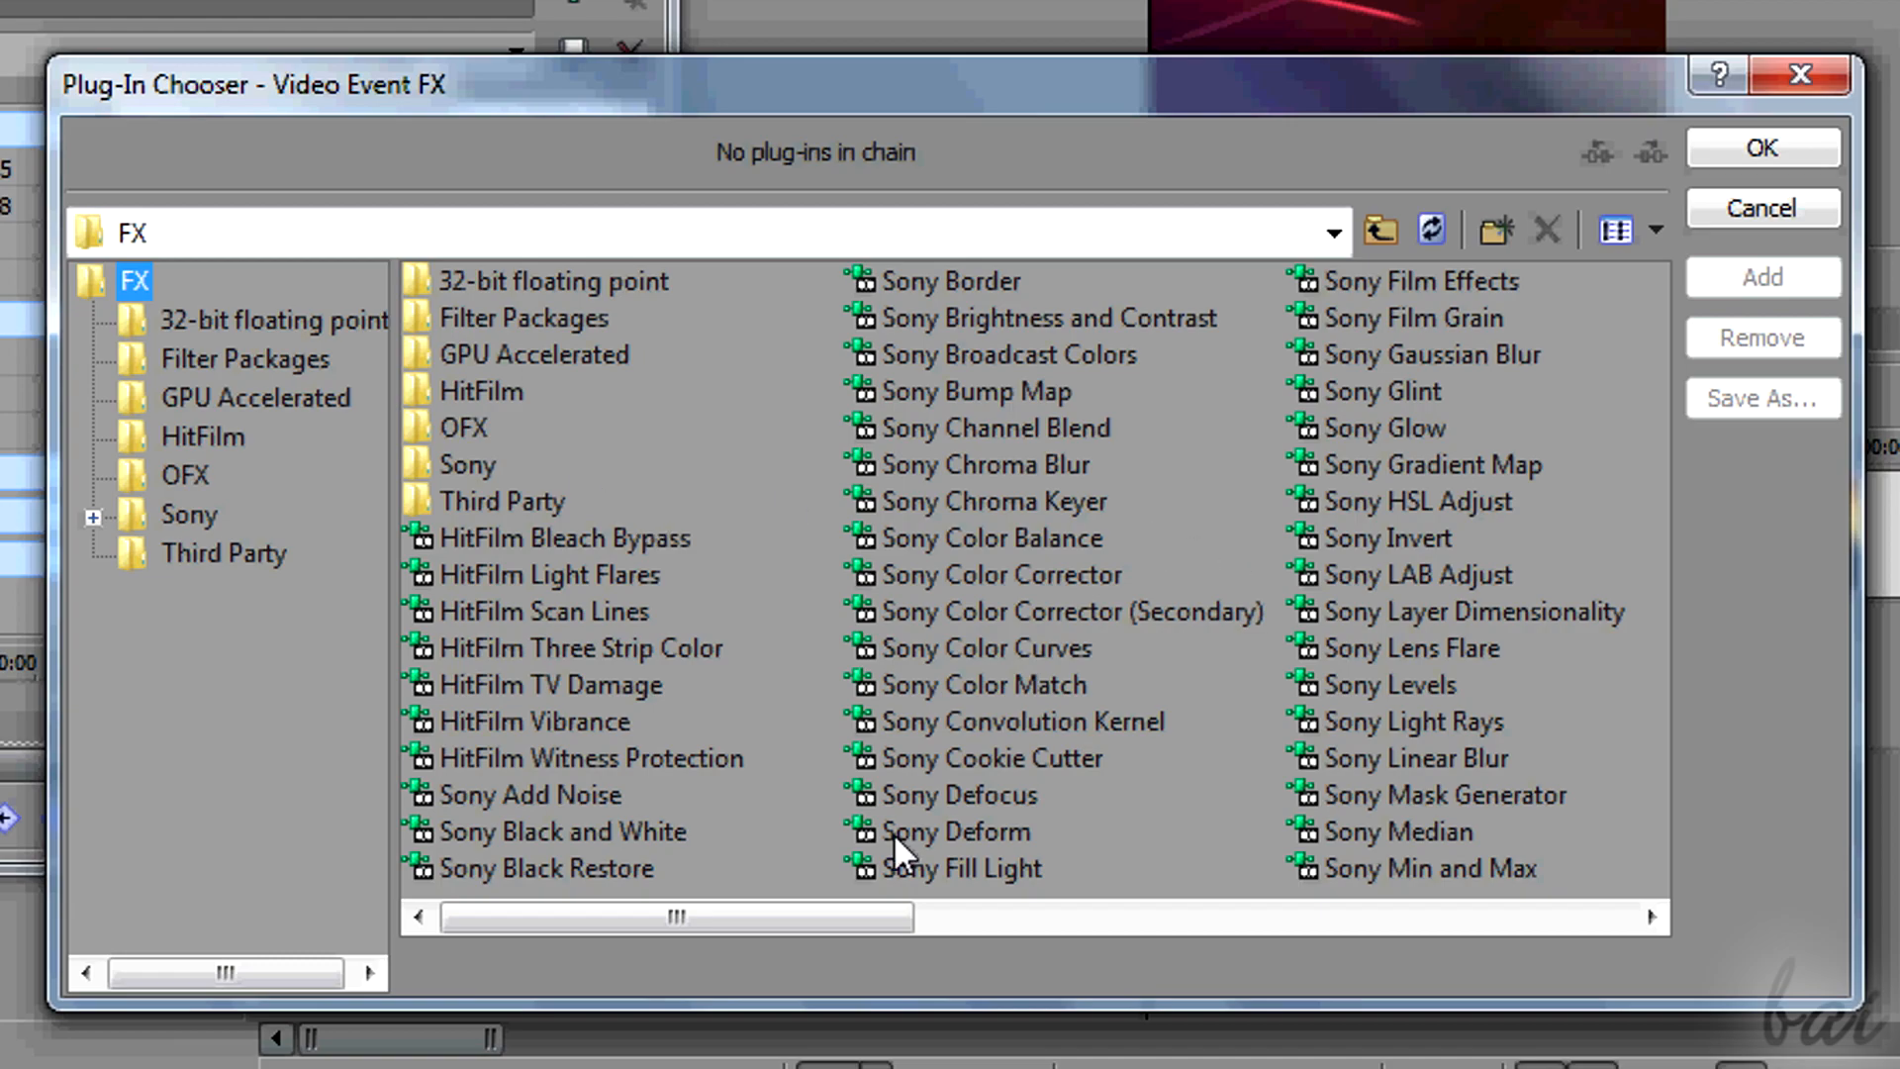
drag(841, 908, 1090, 907)
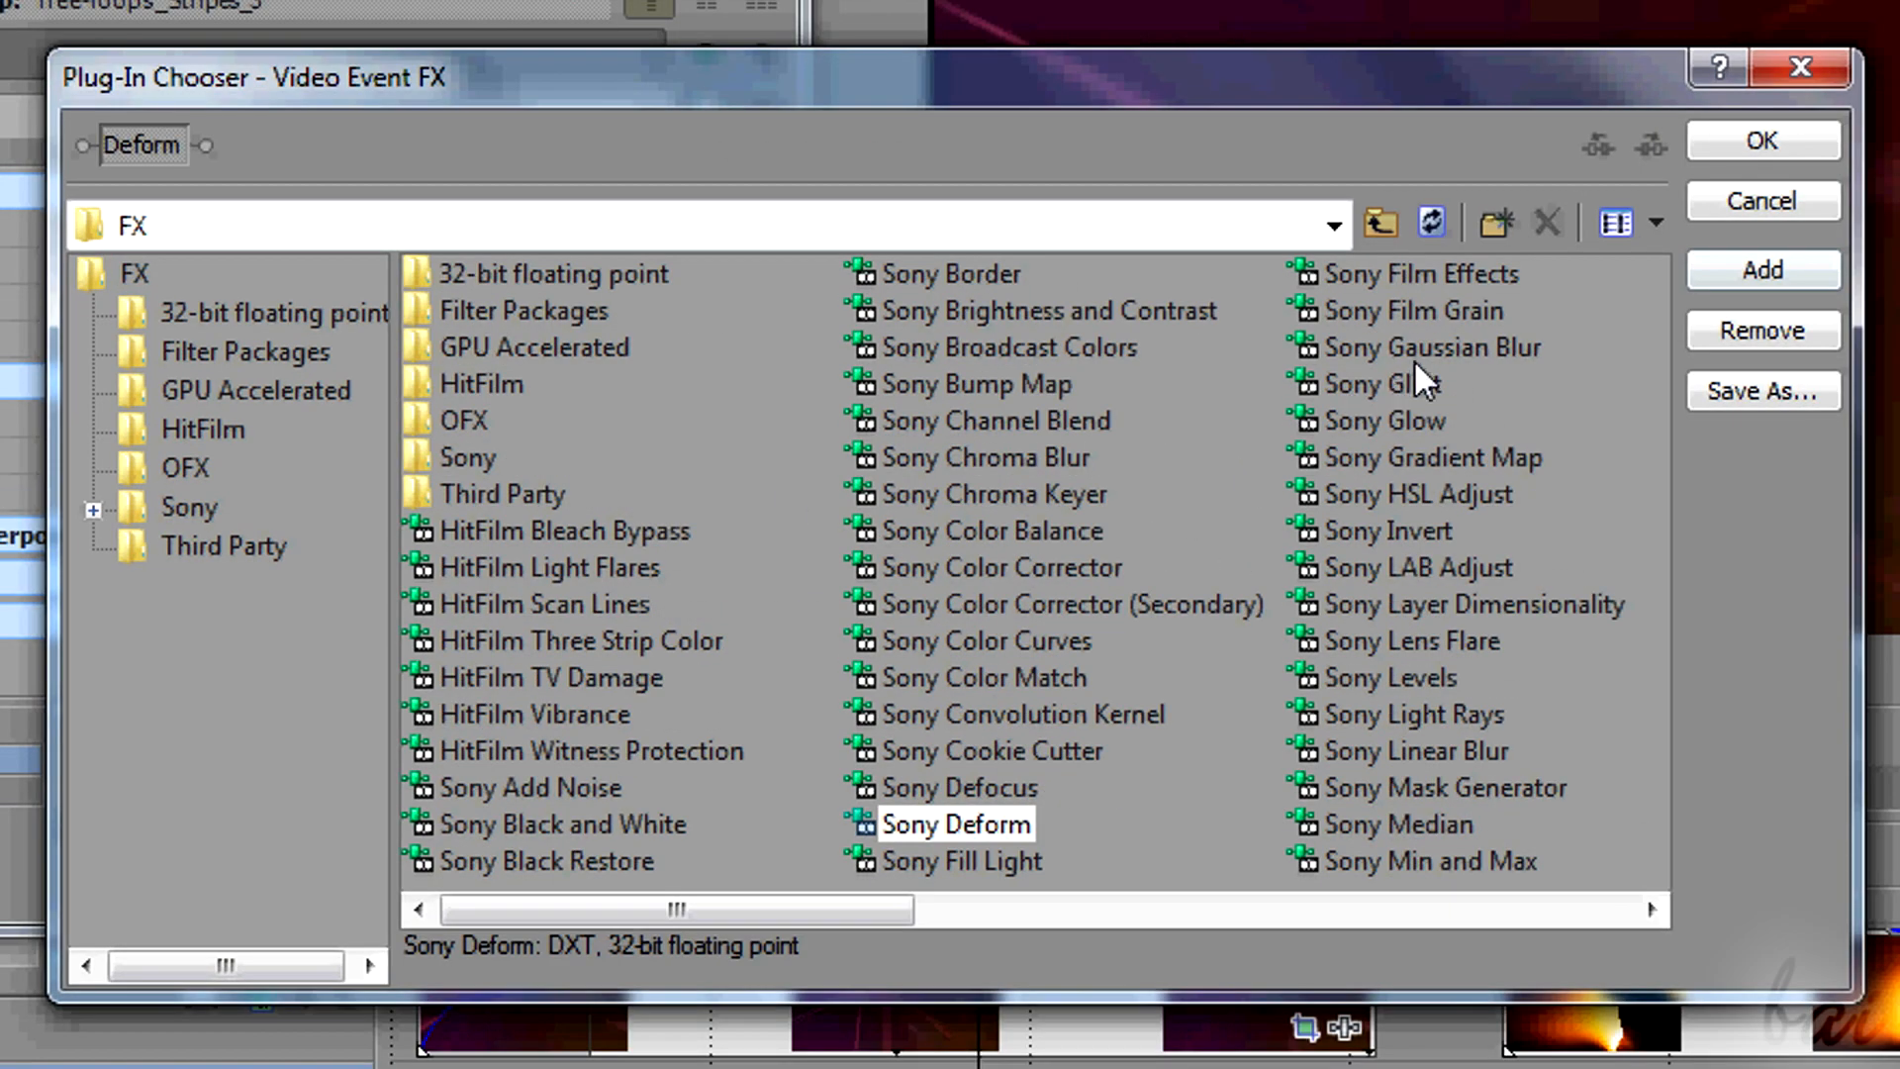
click(1430, 348)
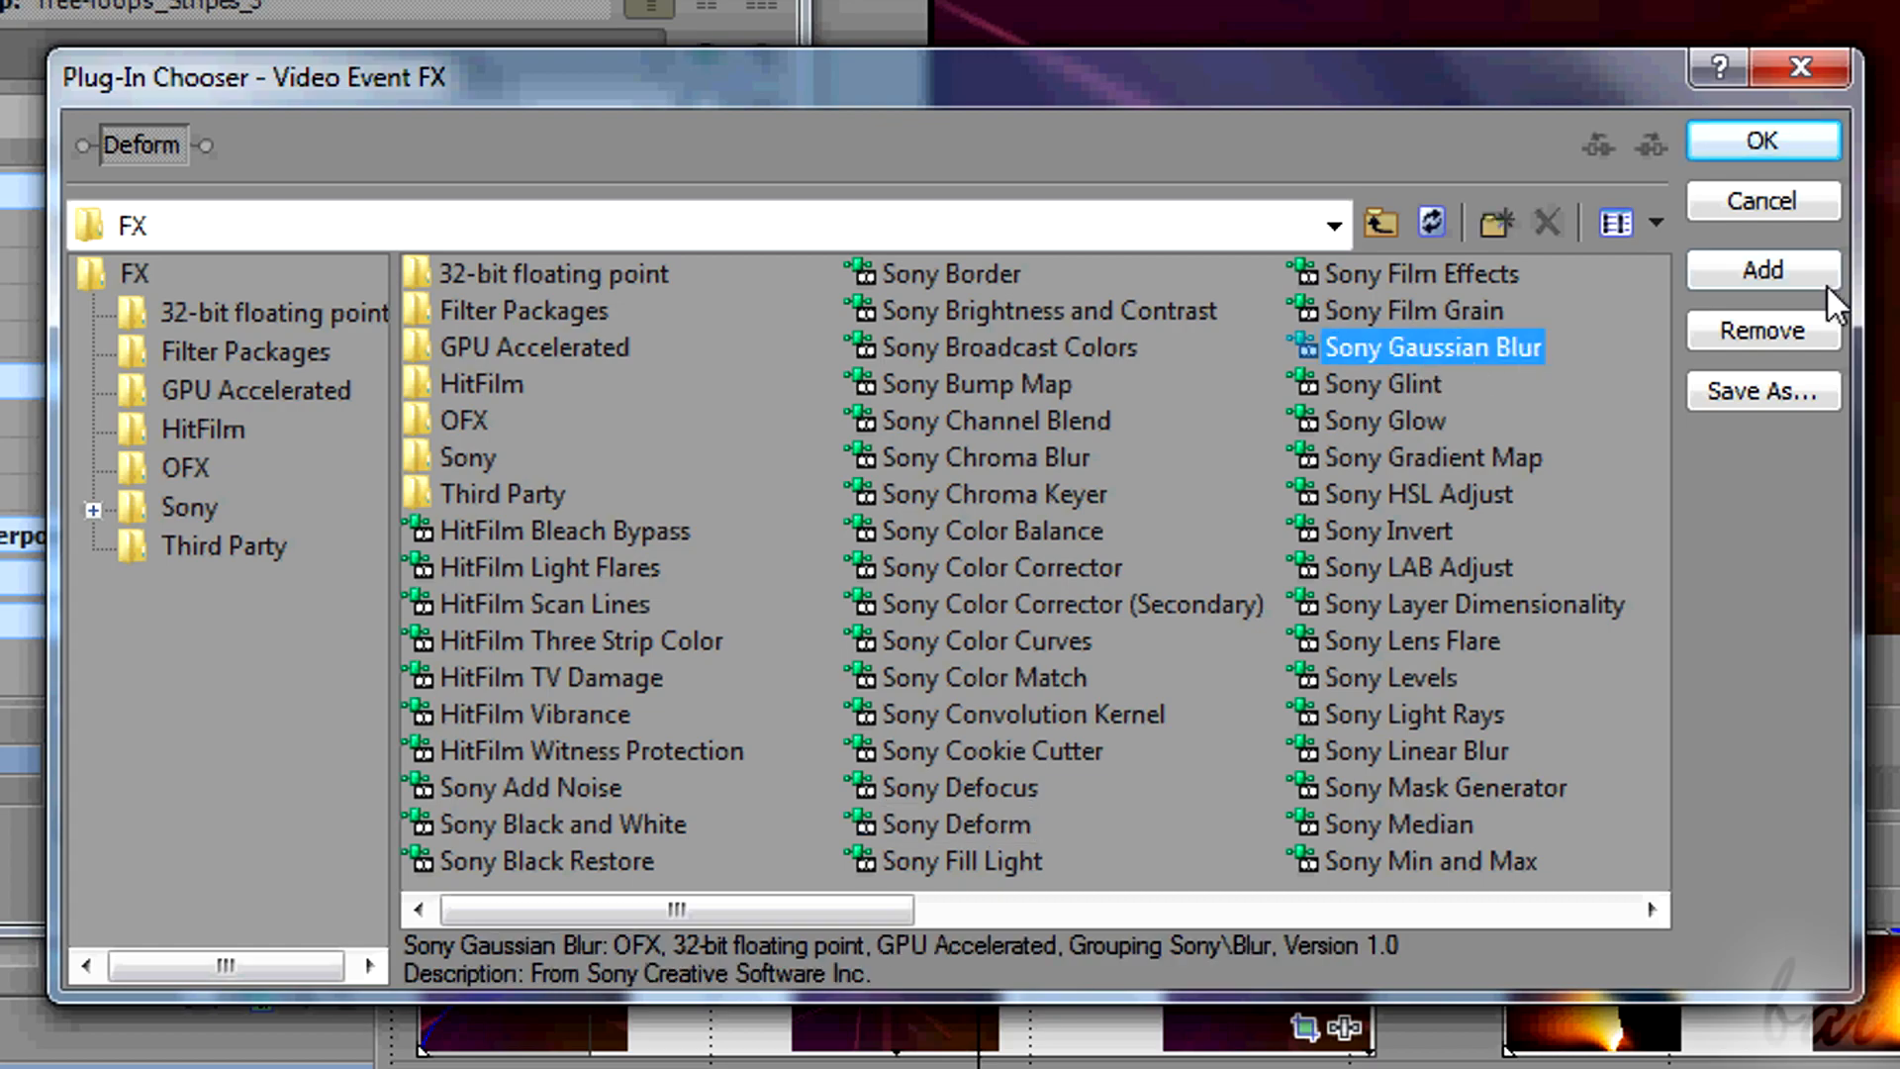
click(1795, 271)
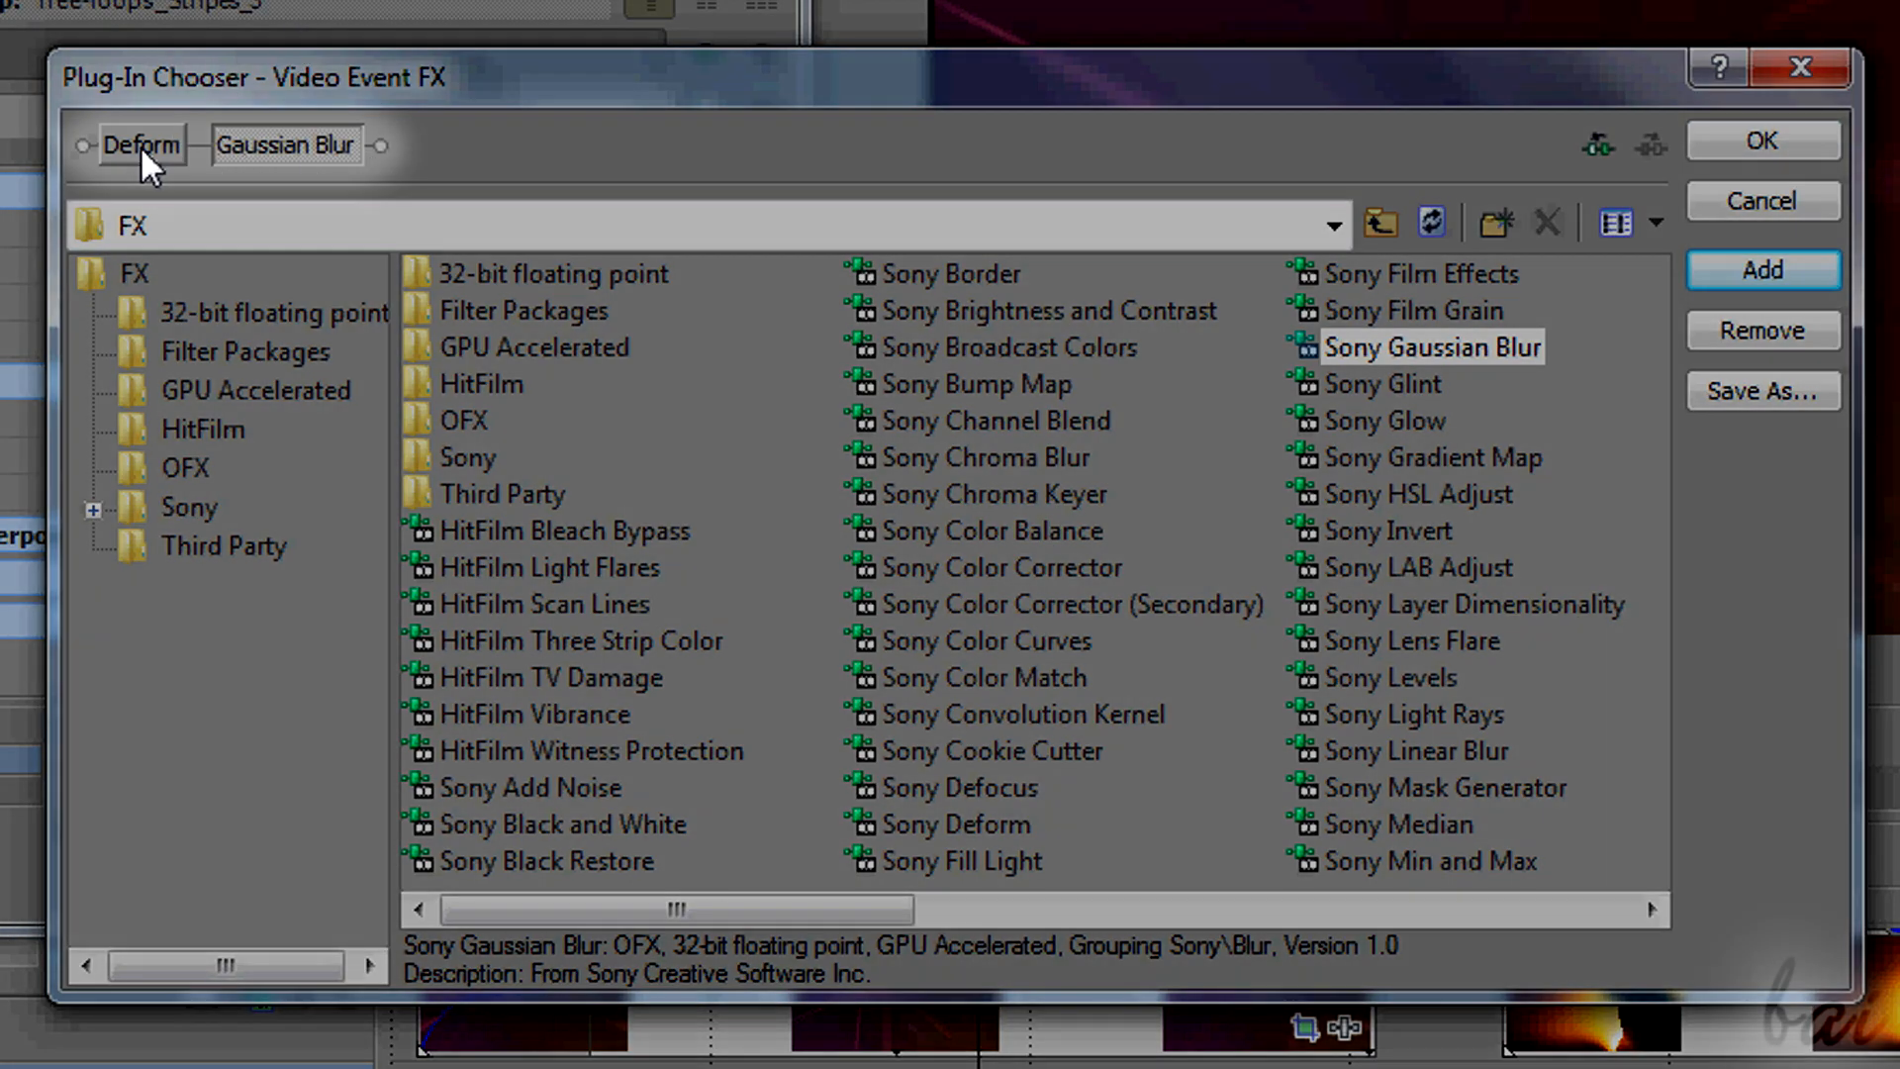
click(109, 145)
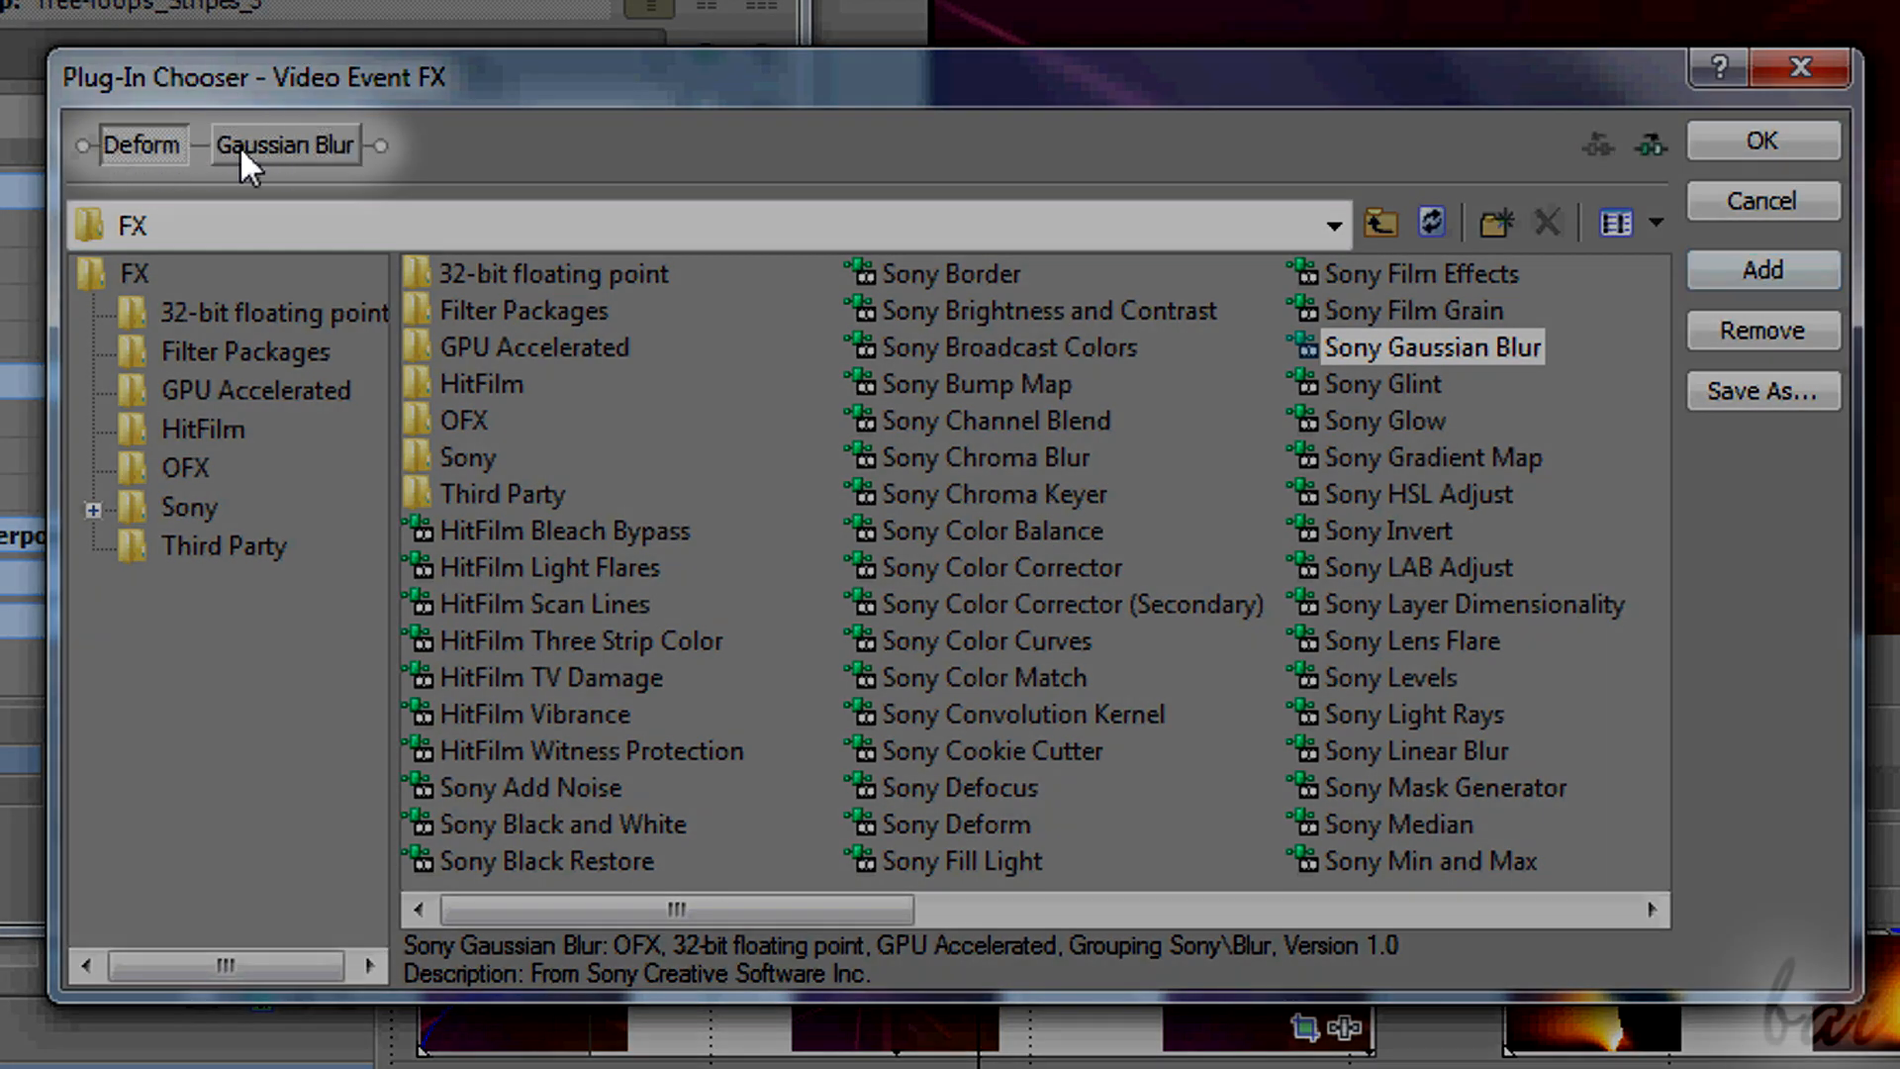
click(349, 146)
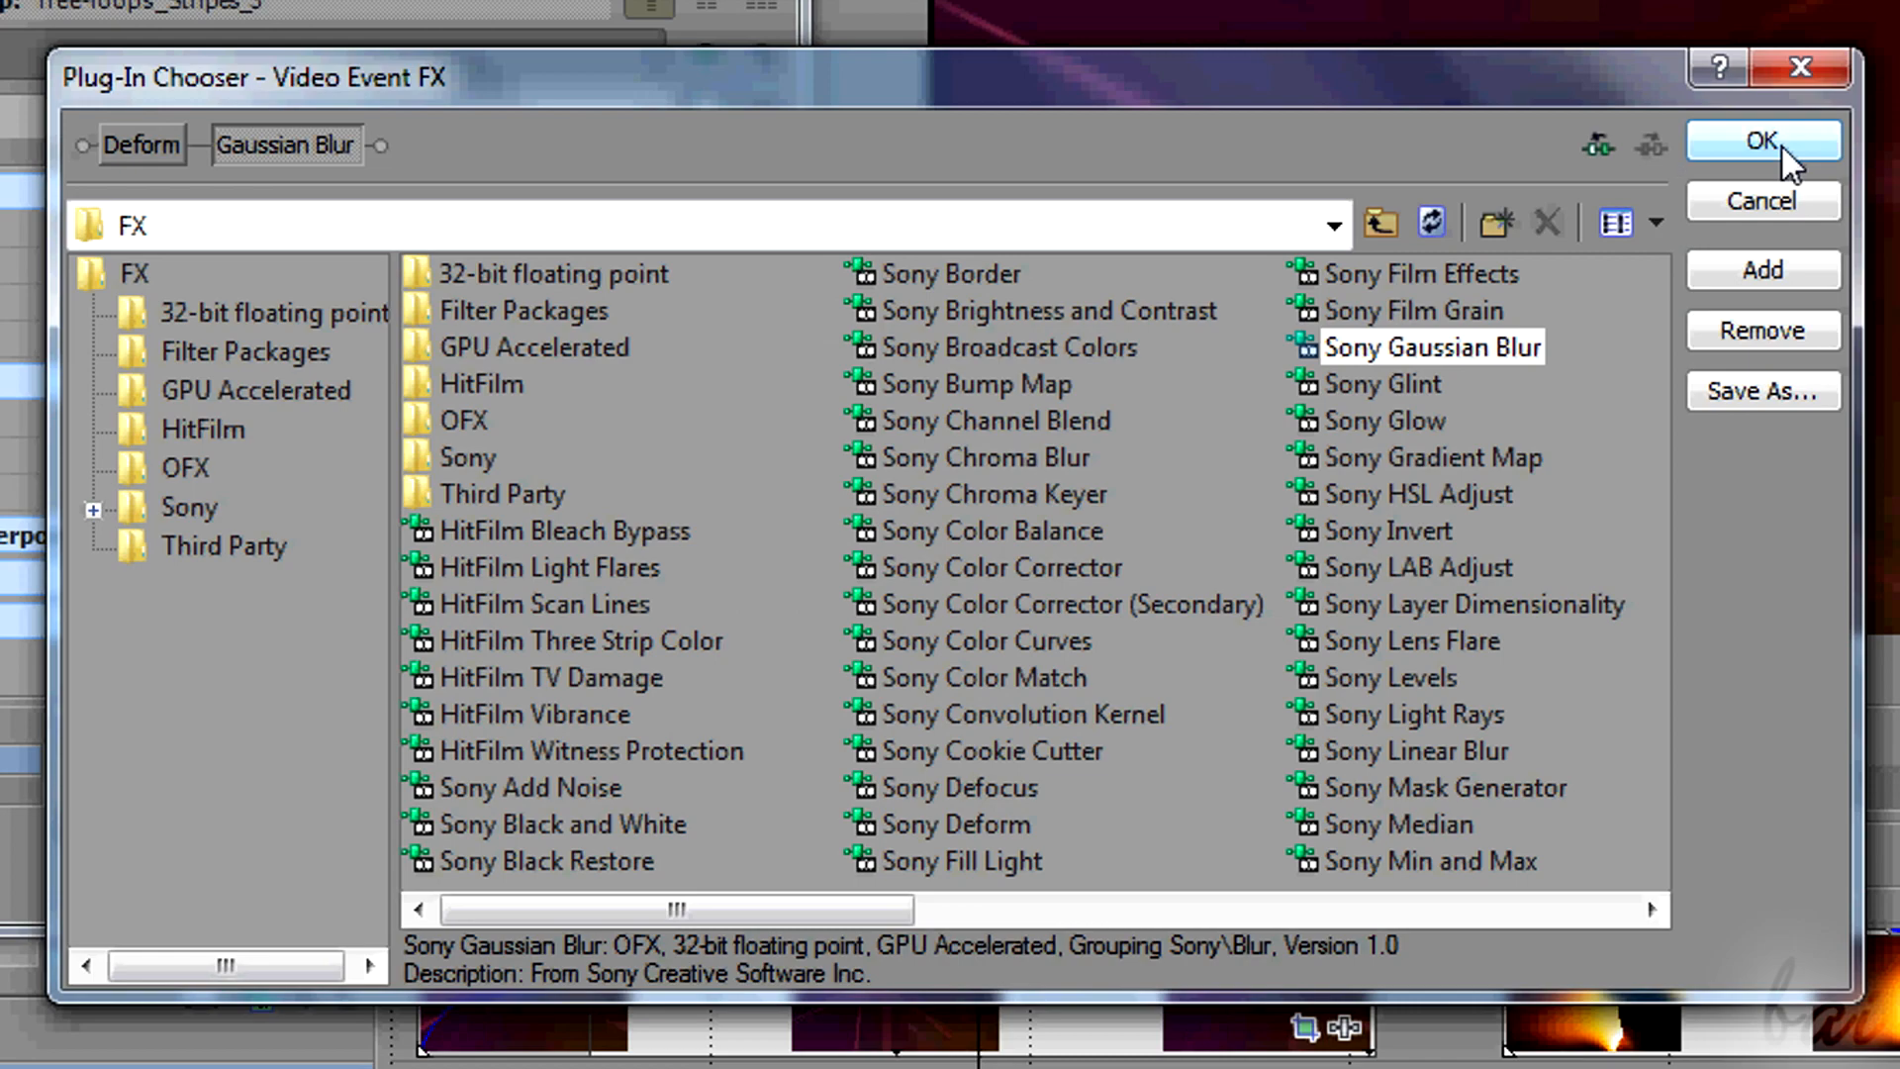
click(1782, 145)
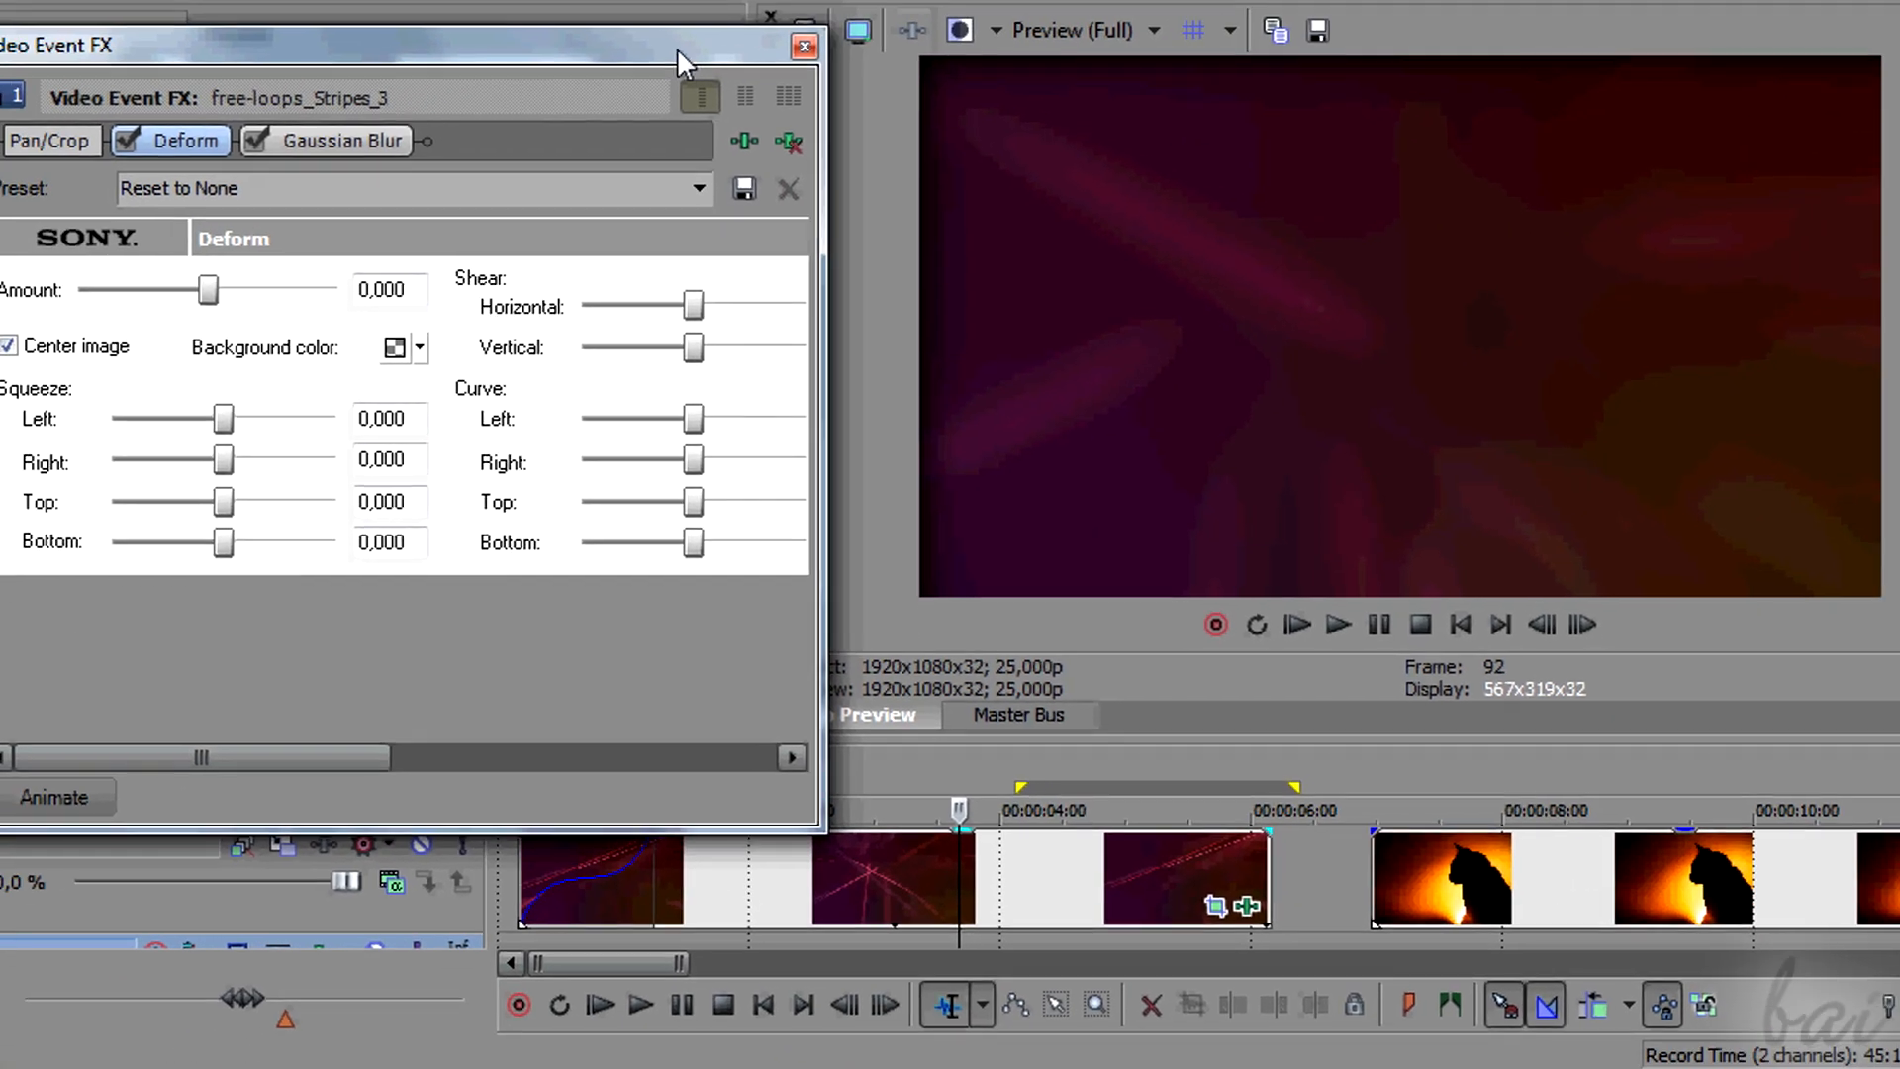
drag(668, 24, 723, 58)
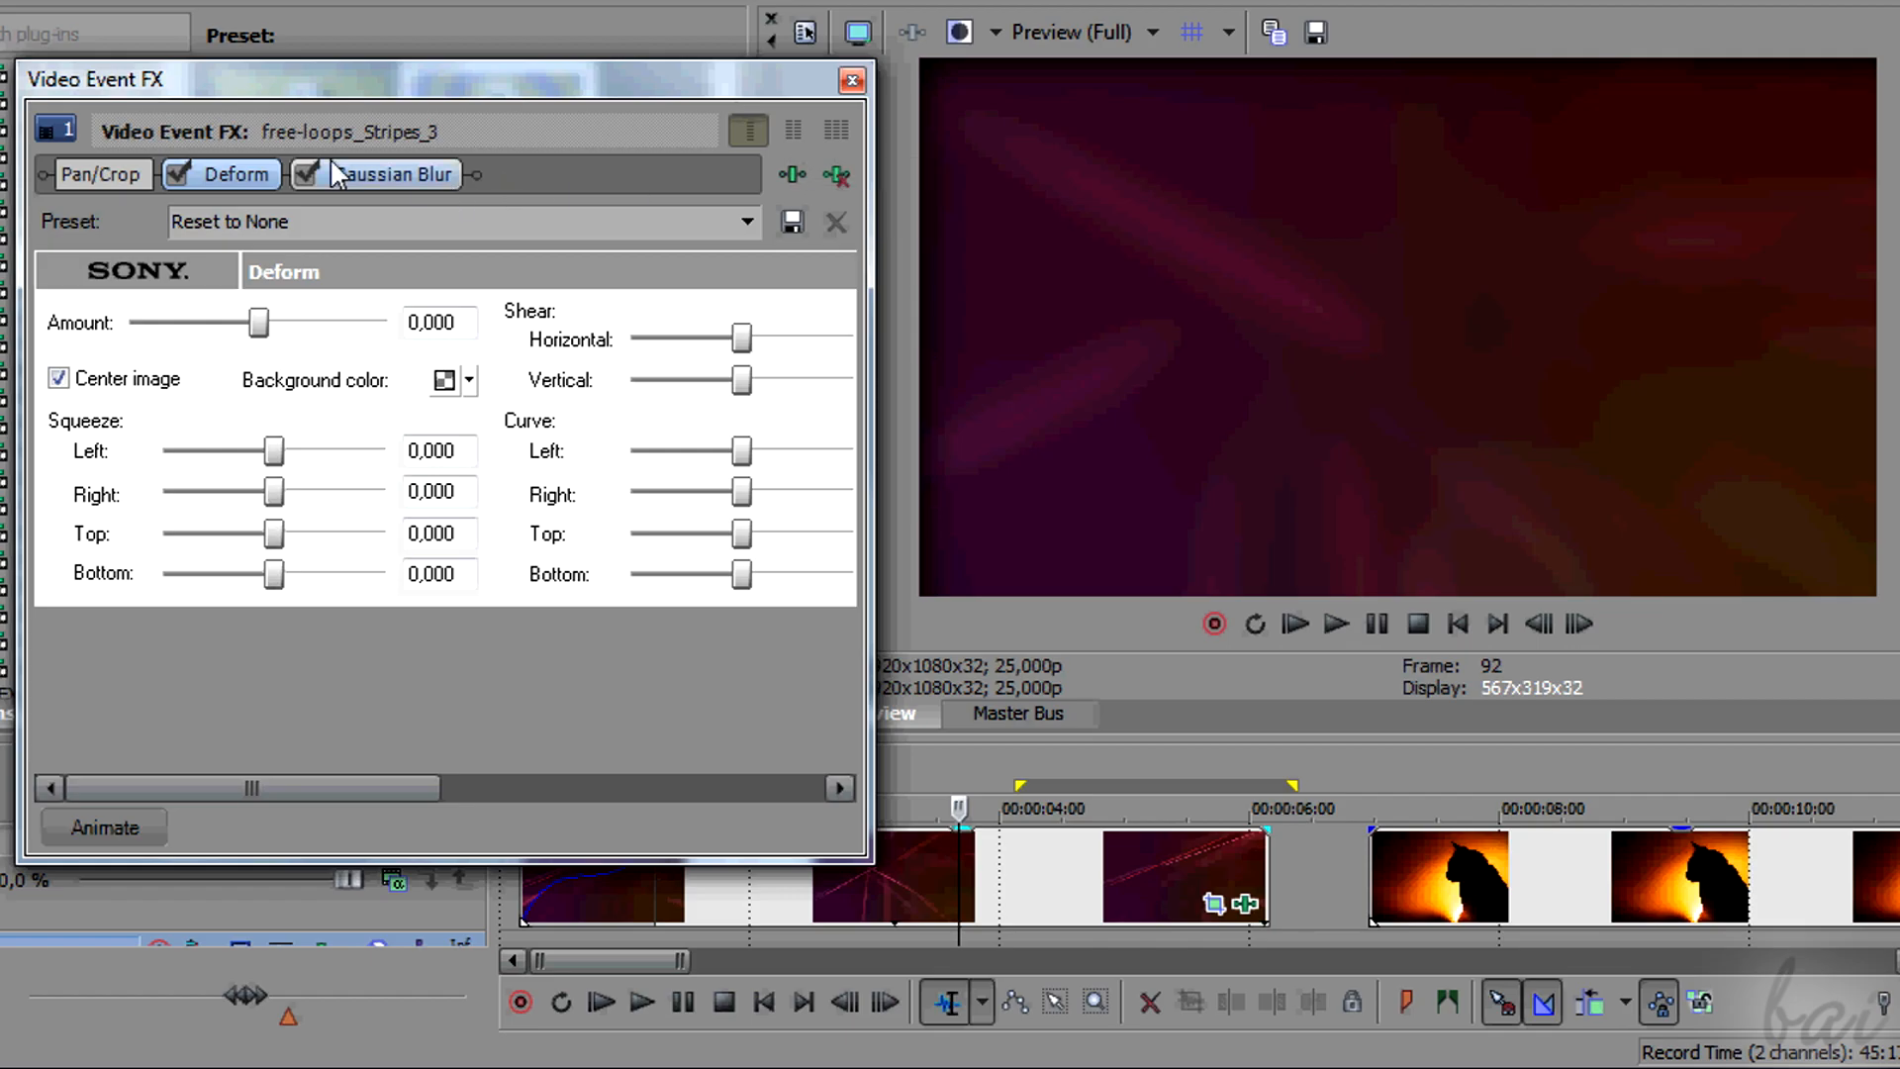
Check the Pan/Crop and Deform pages, and set Gaussian Blur's horizontal range to 0,0000 and vertical range to 0,0340
click(115, 175)
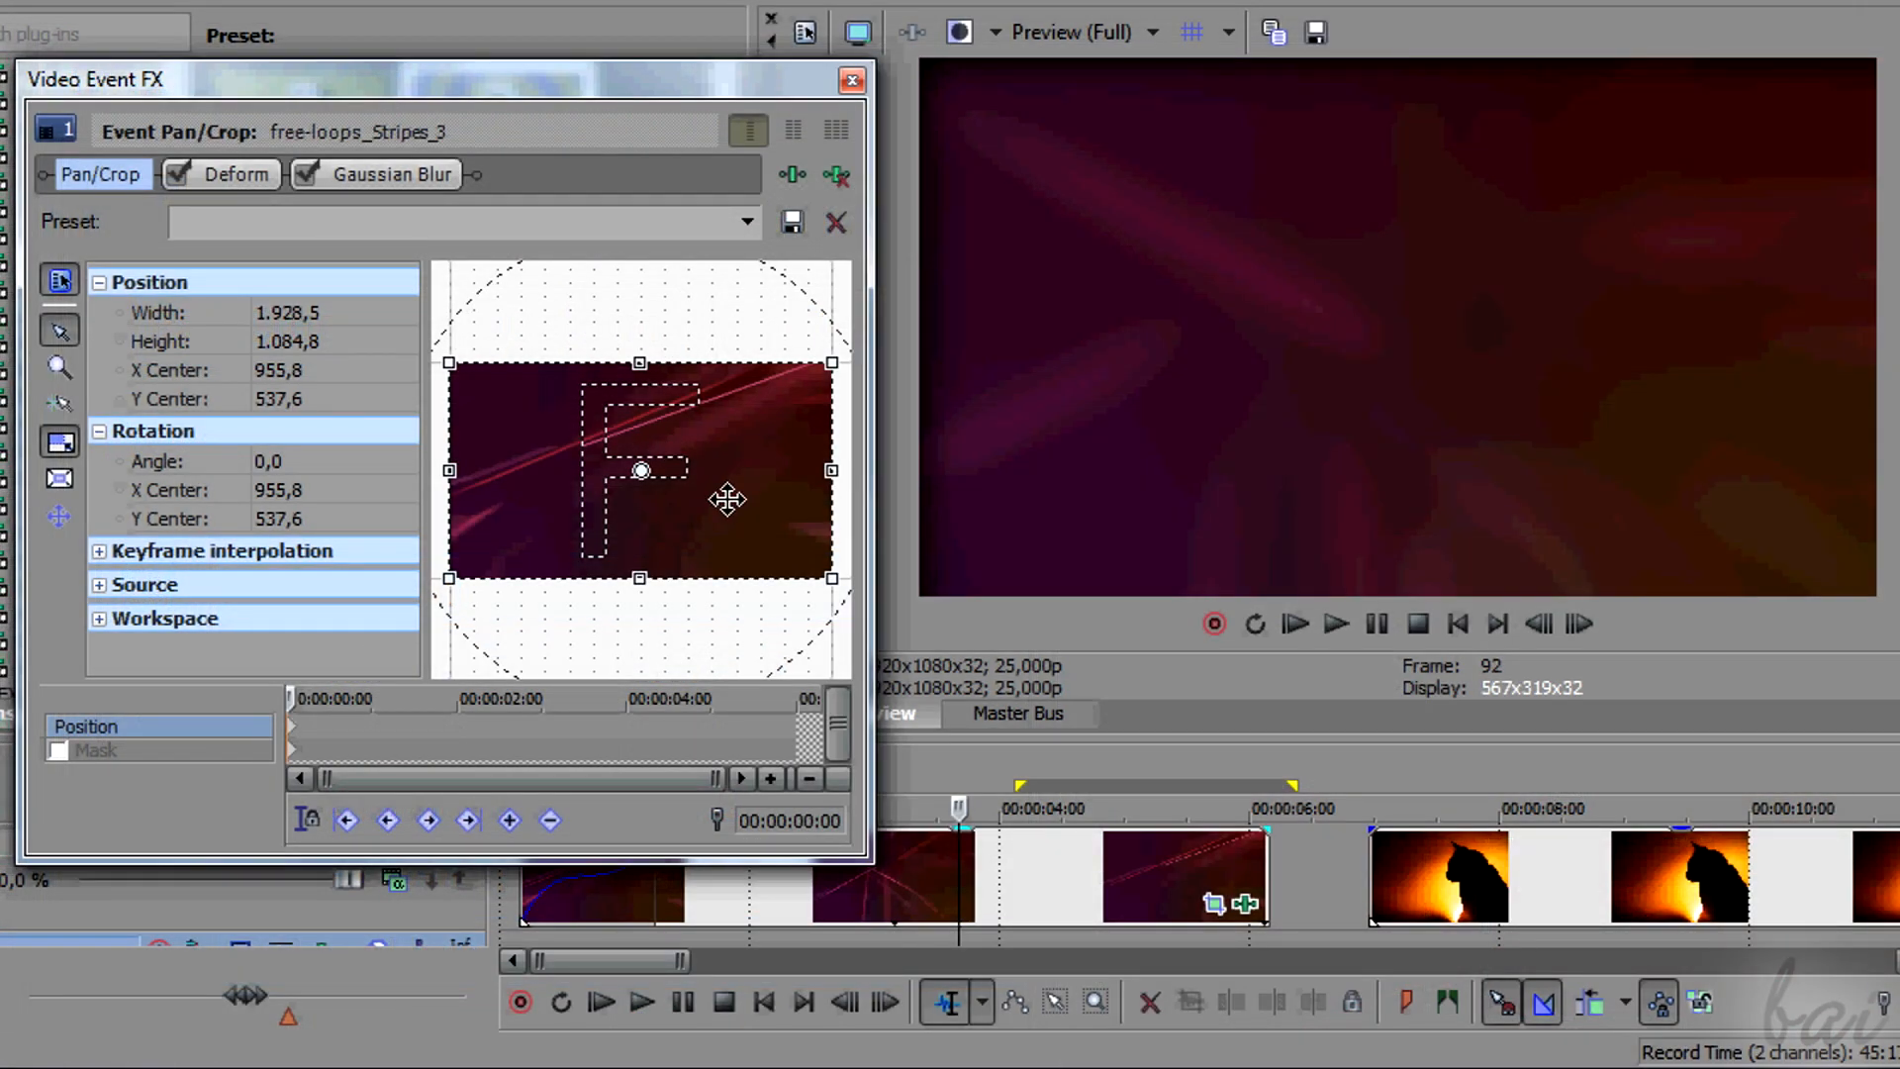
click(228, 176)
click(376, 174)
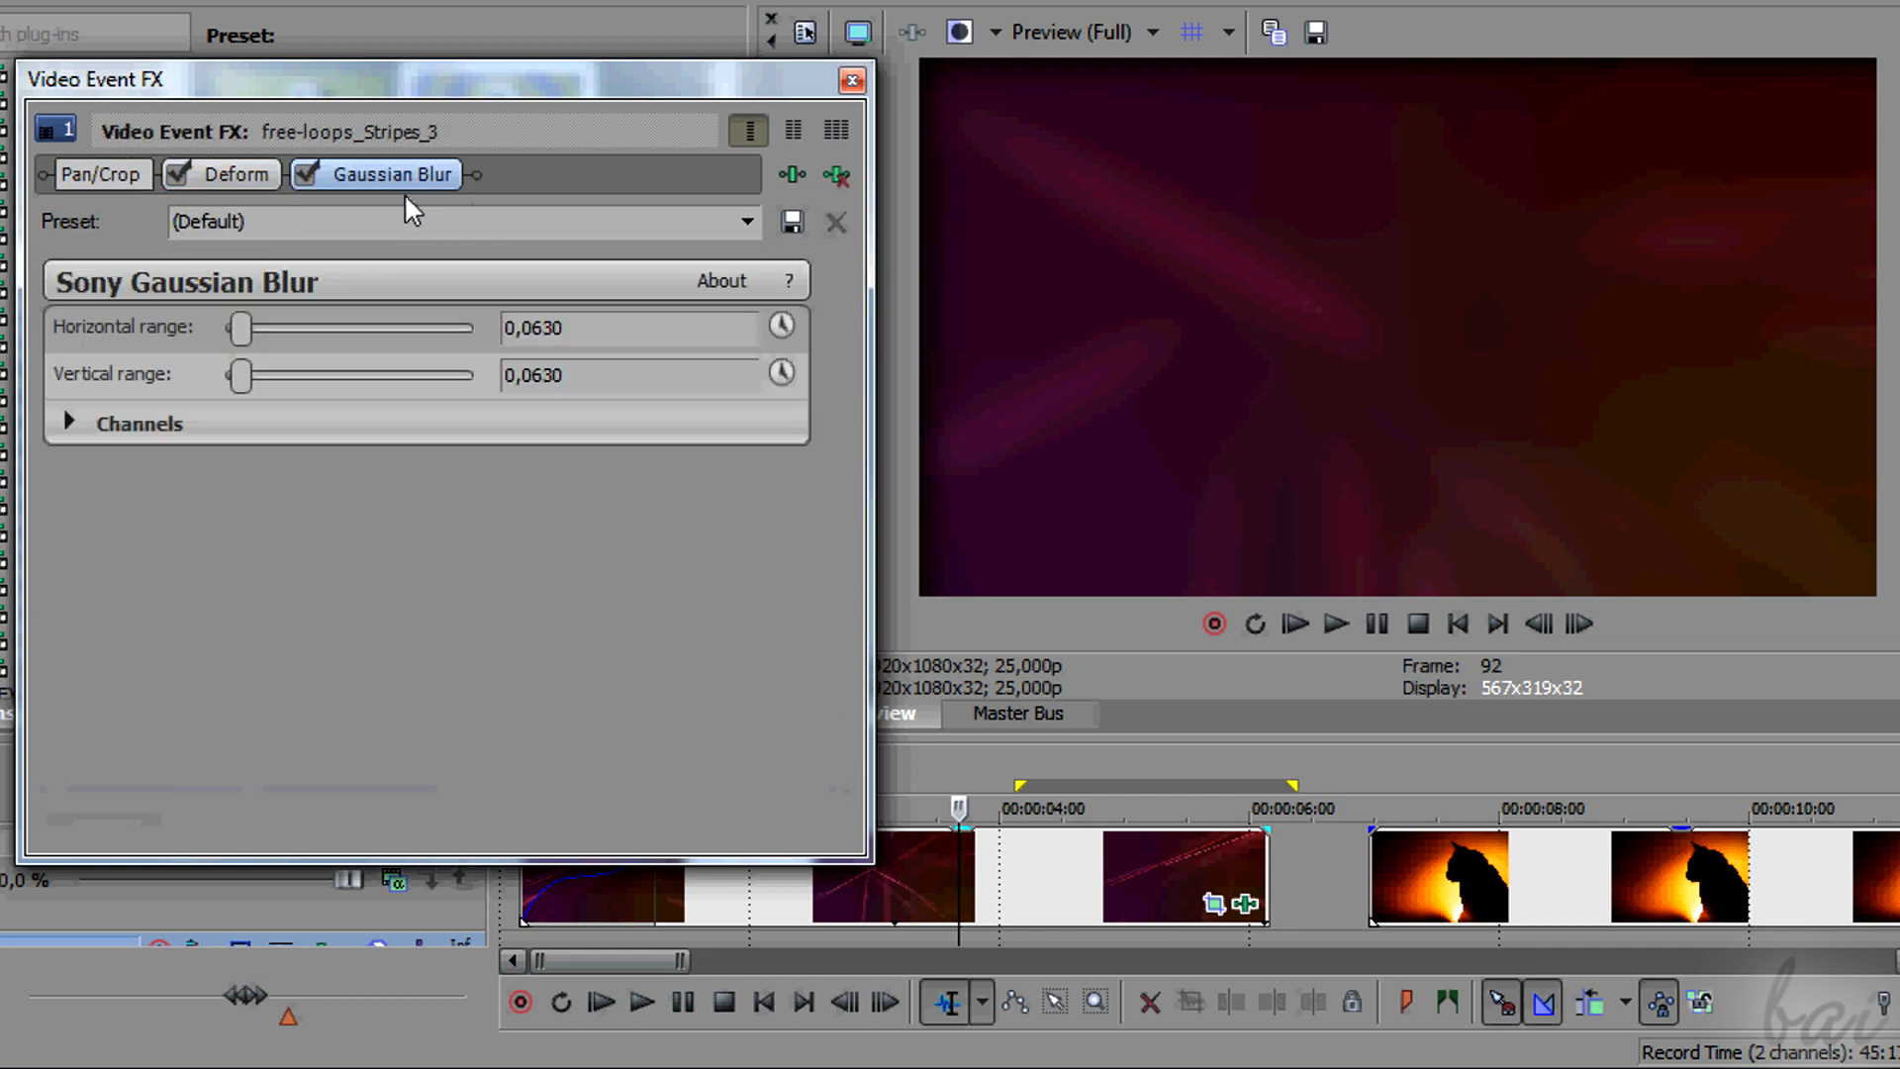
drag(231, 377, 323, 333)
In Deform, set the Amount to 0,500, the Left squeeze to 0,878 and the Horizontal shear to 0,206
click(233, 182)
drag(283, 451, 381, 462)
drag(742, 341, 764, 341)
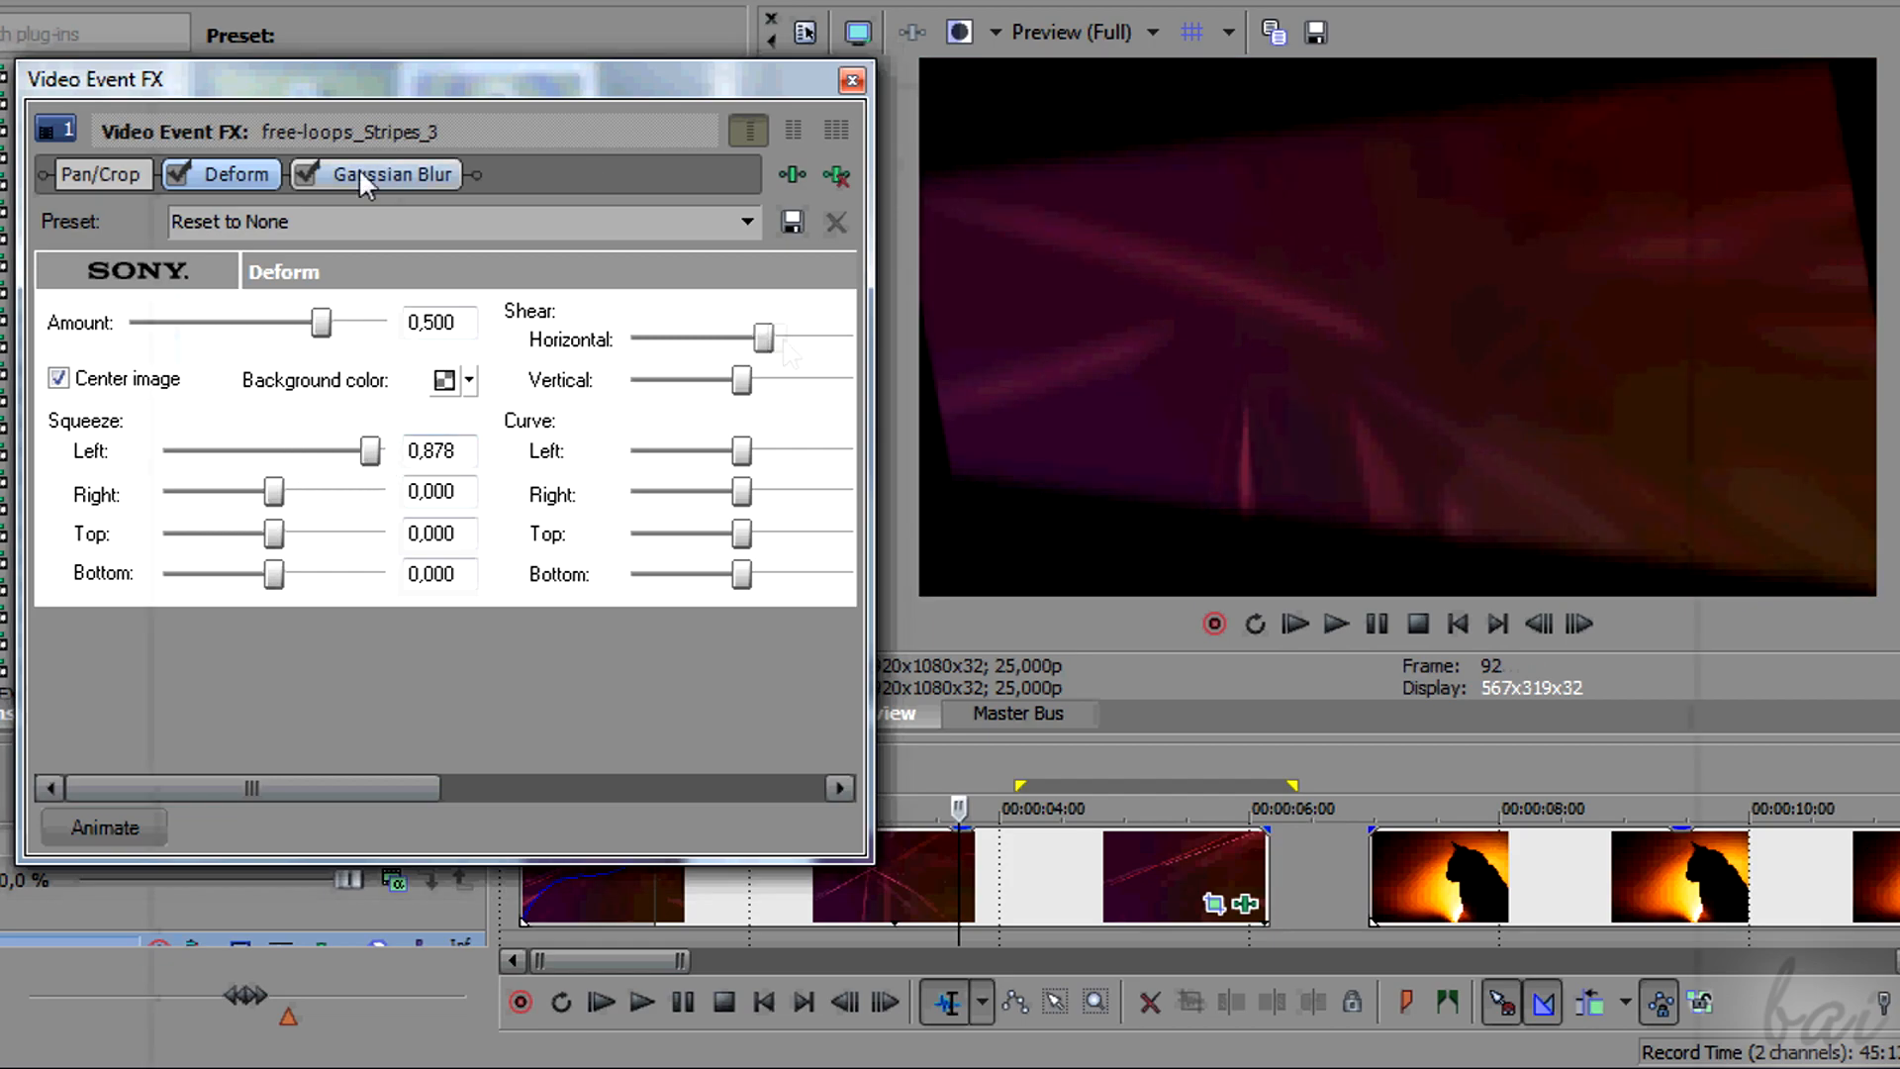
Disable Gaussian Blur and Deform on the stripes clip to compare the preview, and enable both effects again
click(306, 175)
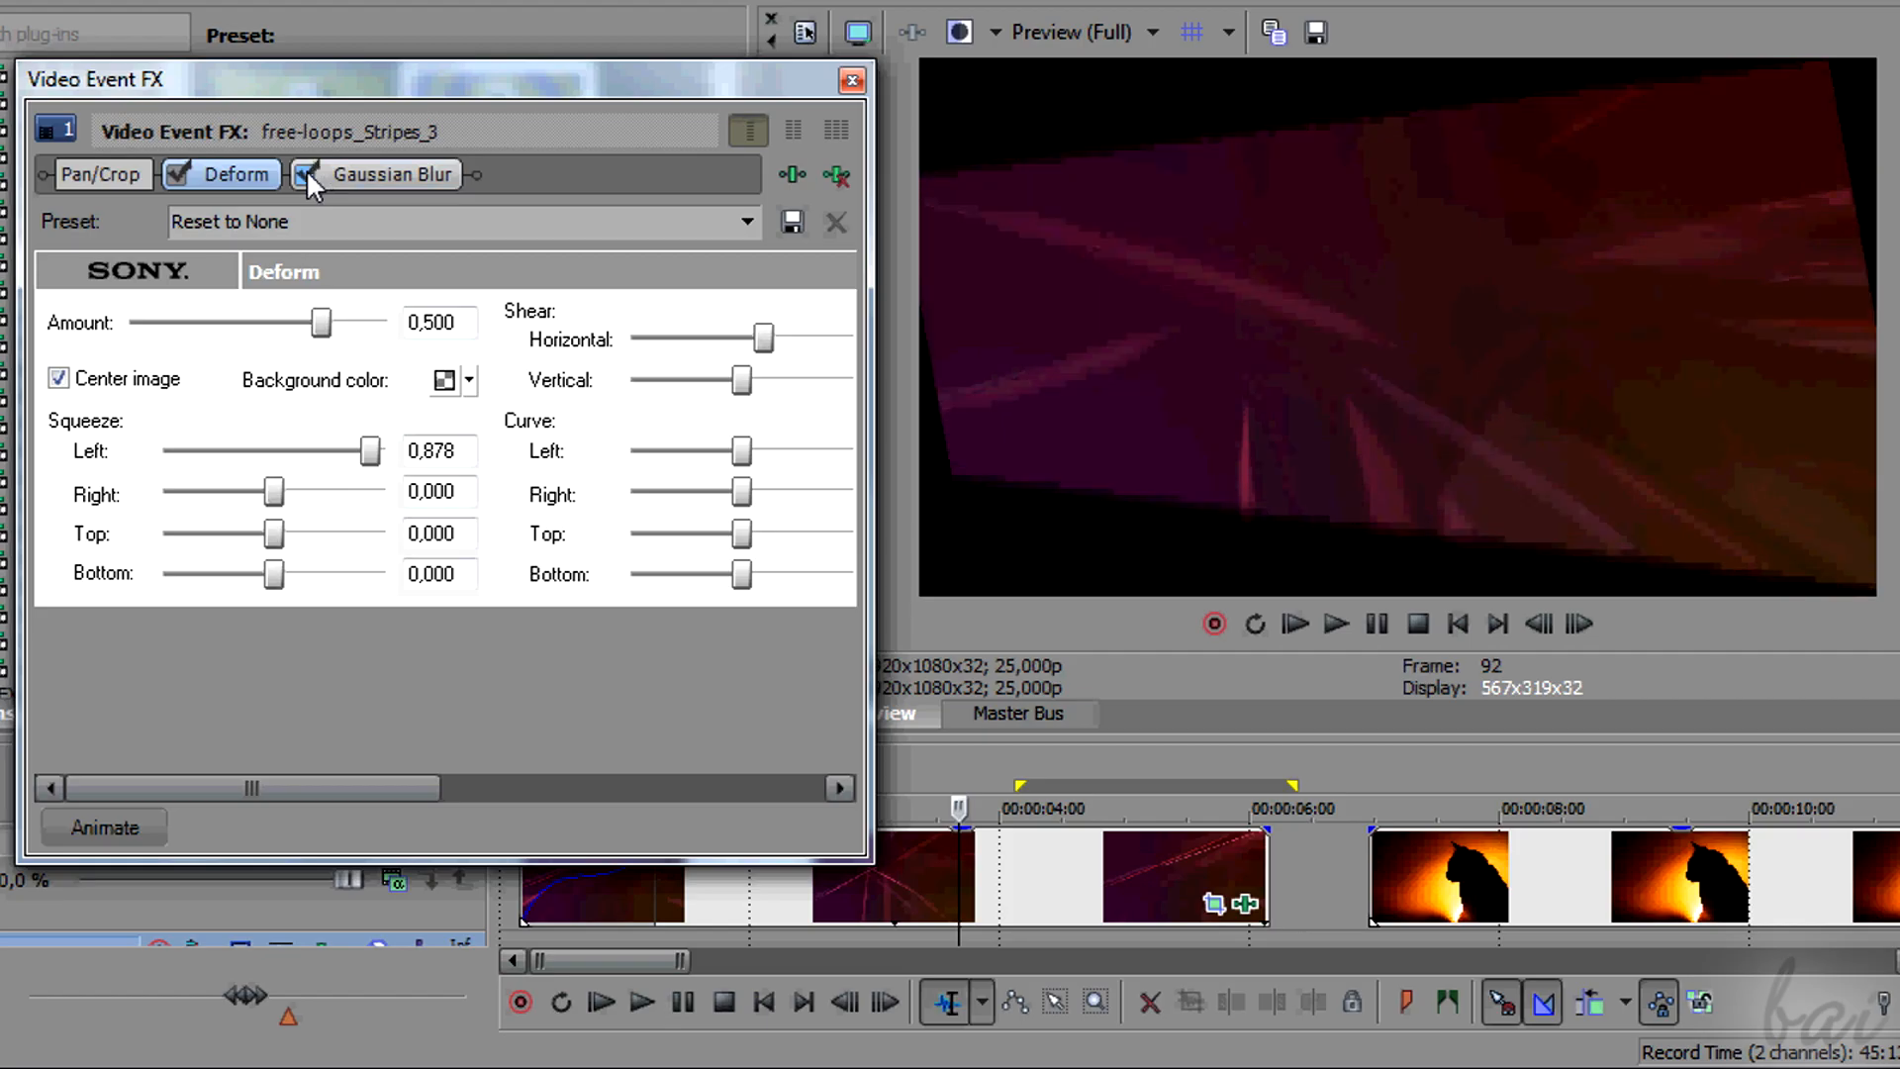
click(182, 174)
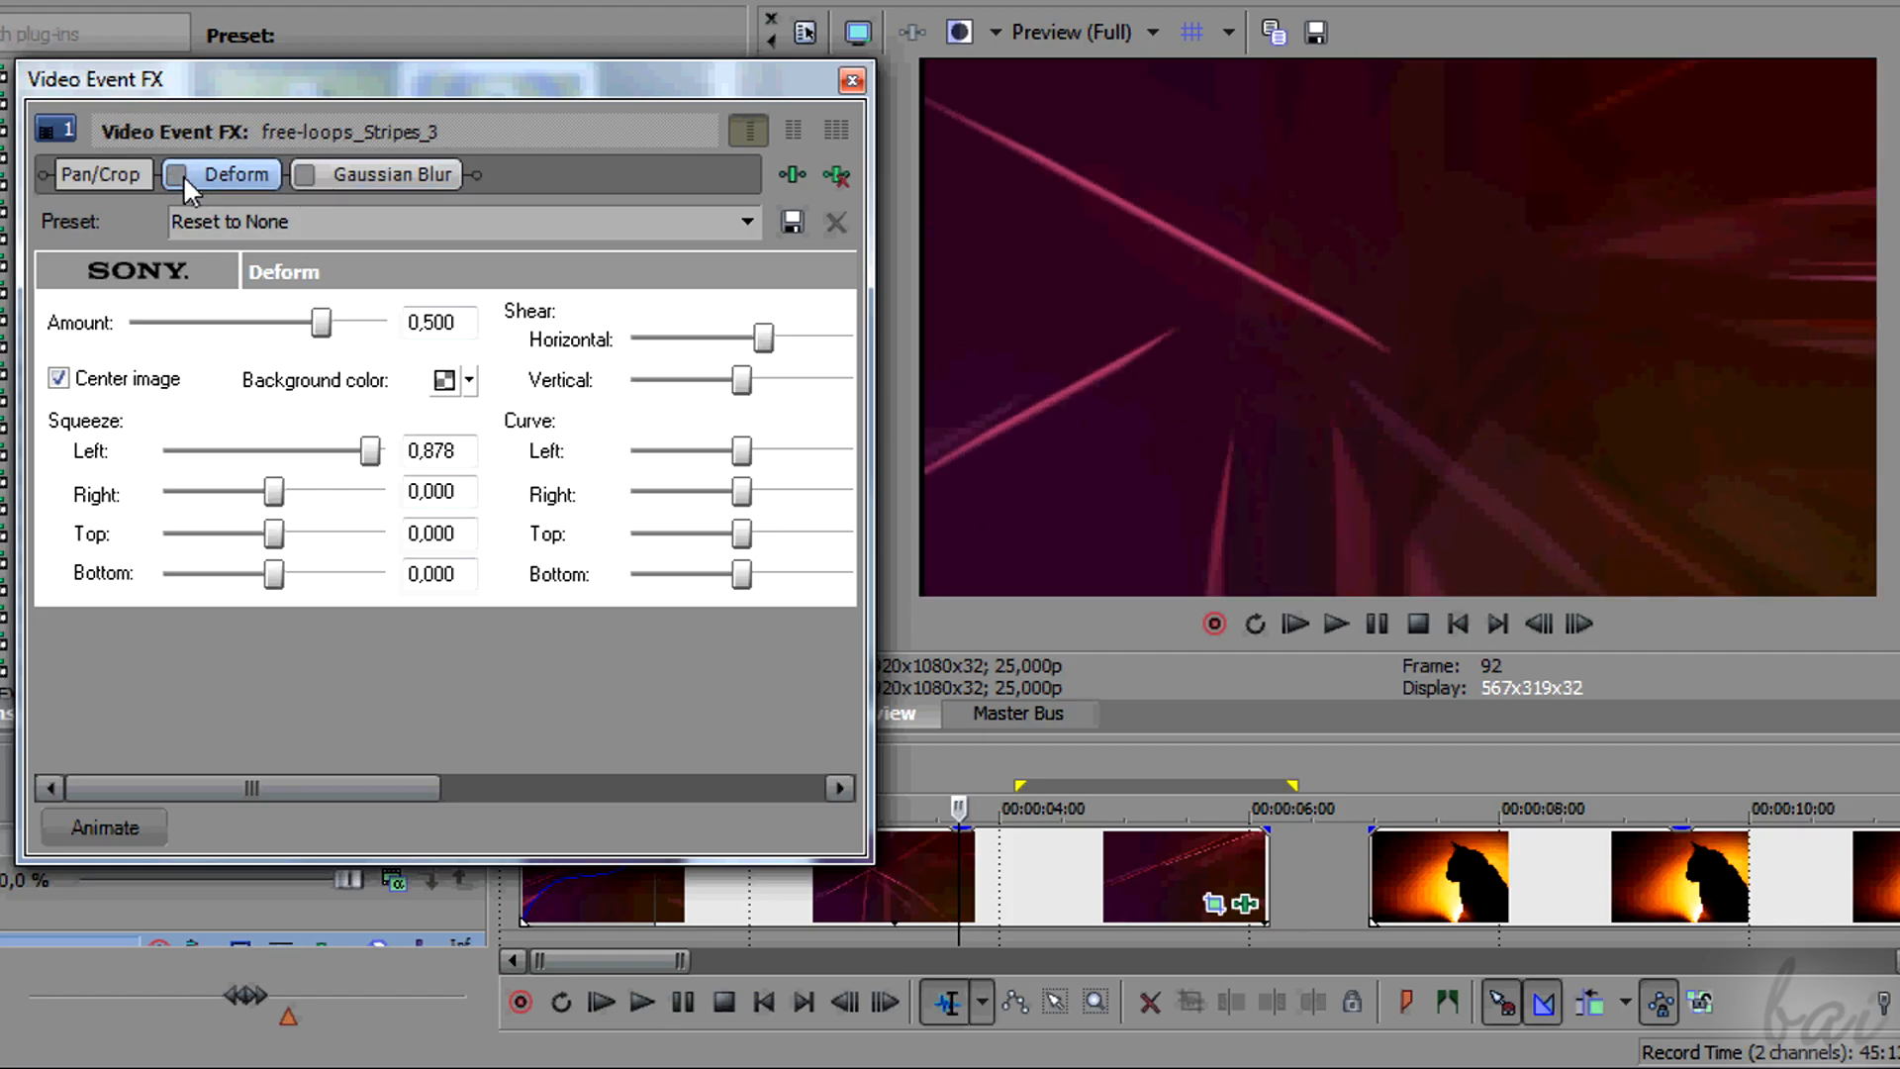
click(182, 174)
click(306, 175)
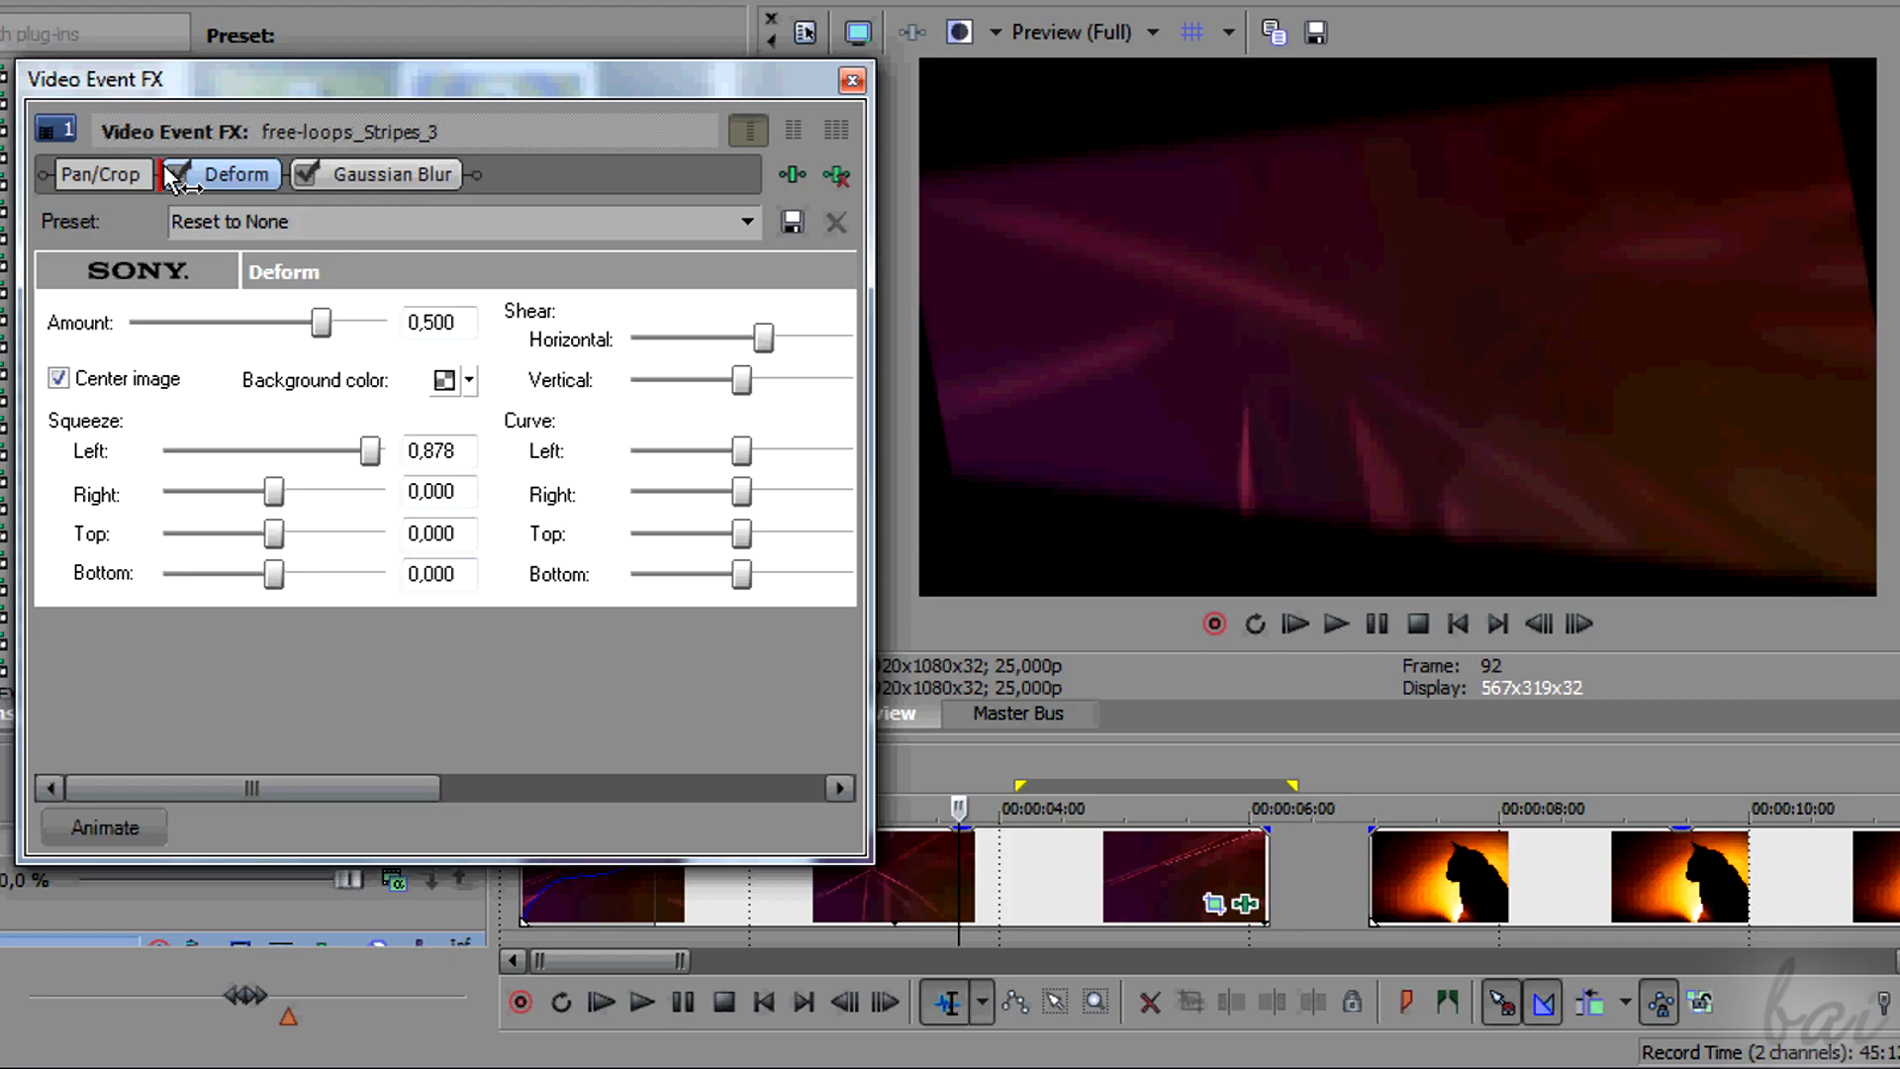
Move Gaussian Blur ahead of Deform in the effect chain and return it to the end
drag(168, 176, 168, 176)
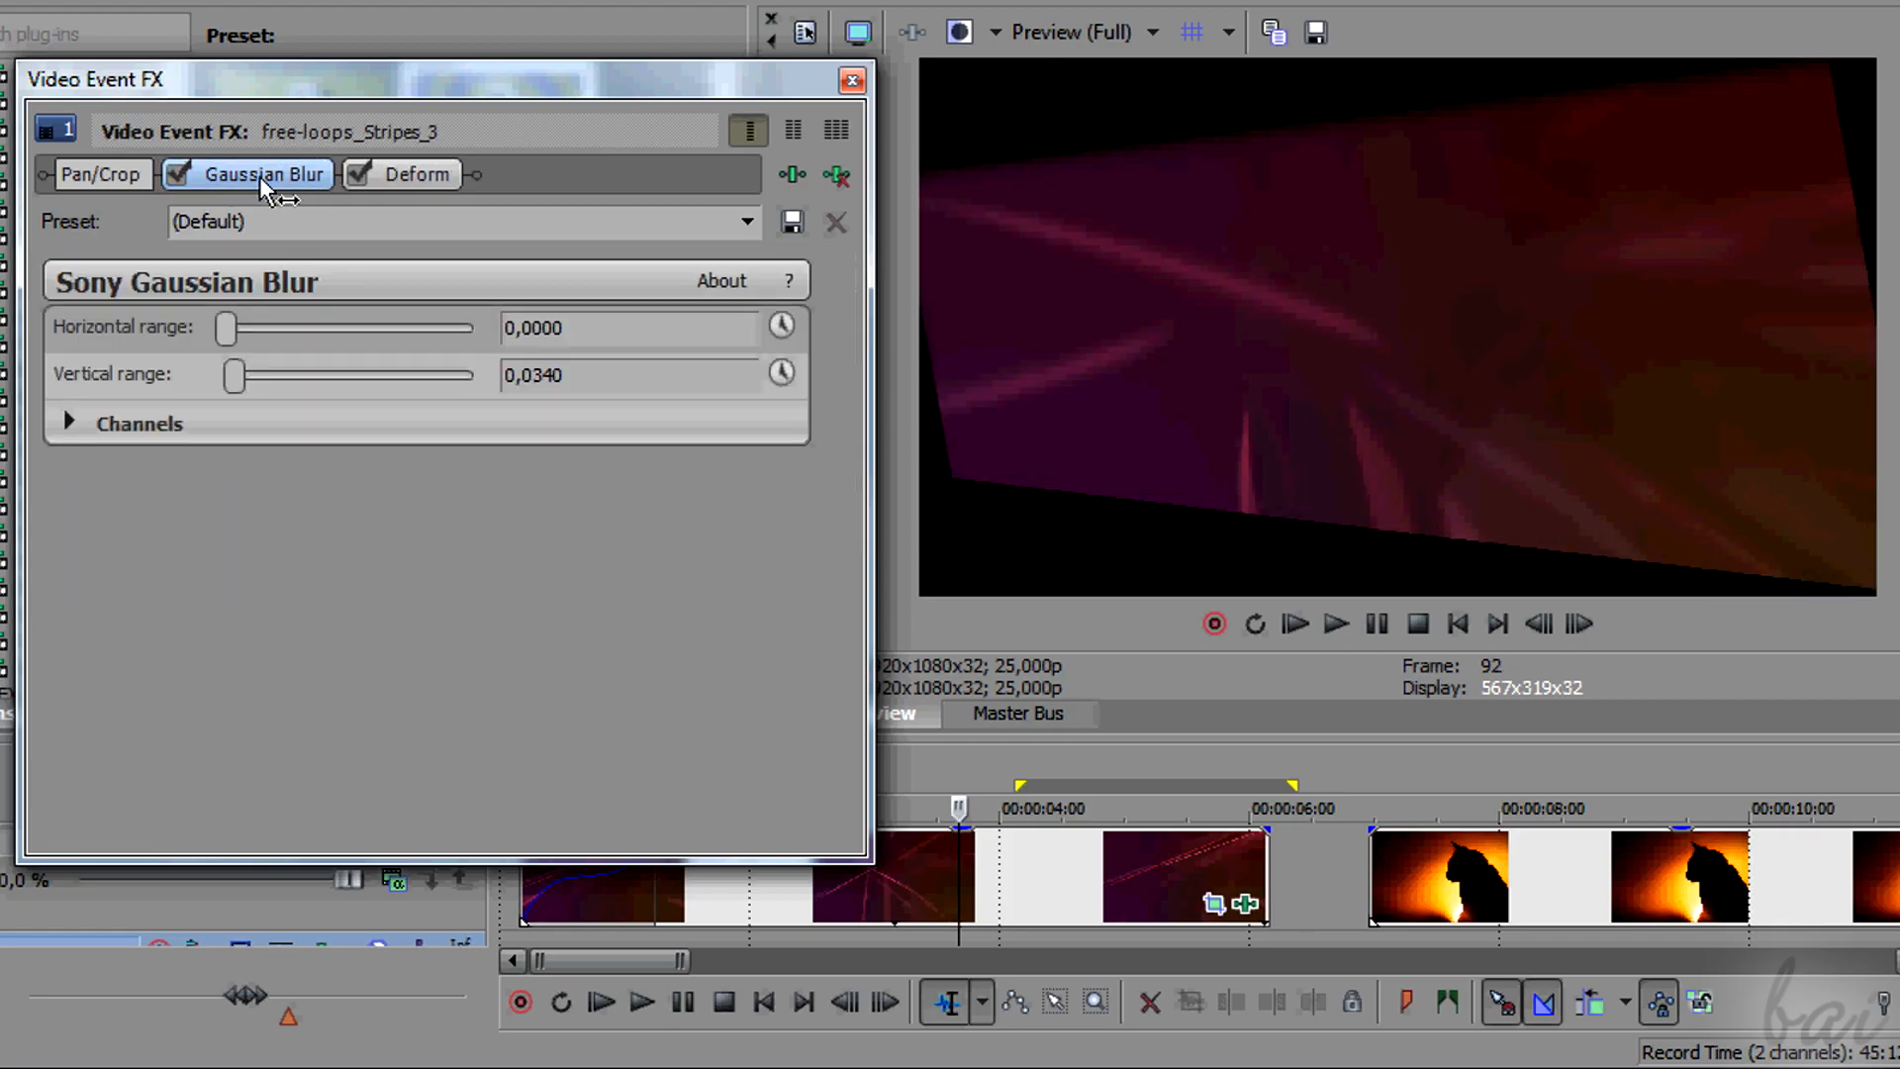
drag(477, 181, 179, 190)
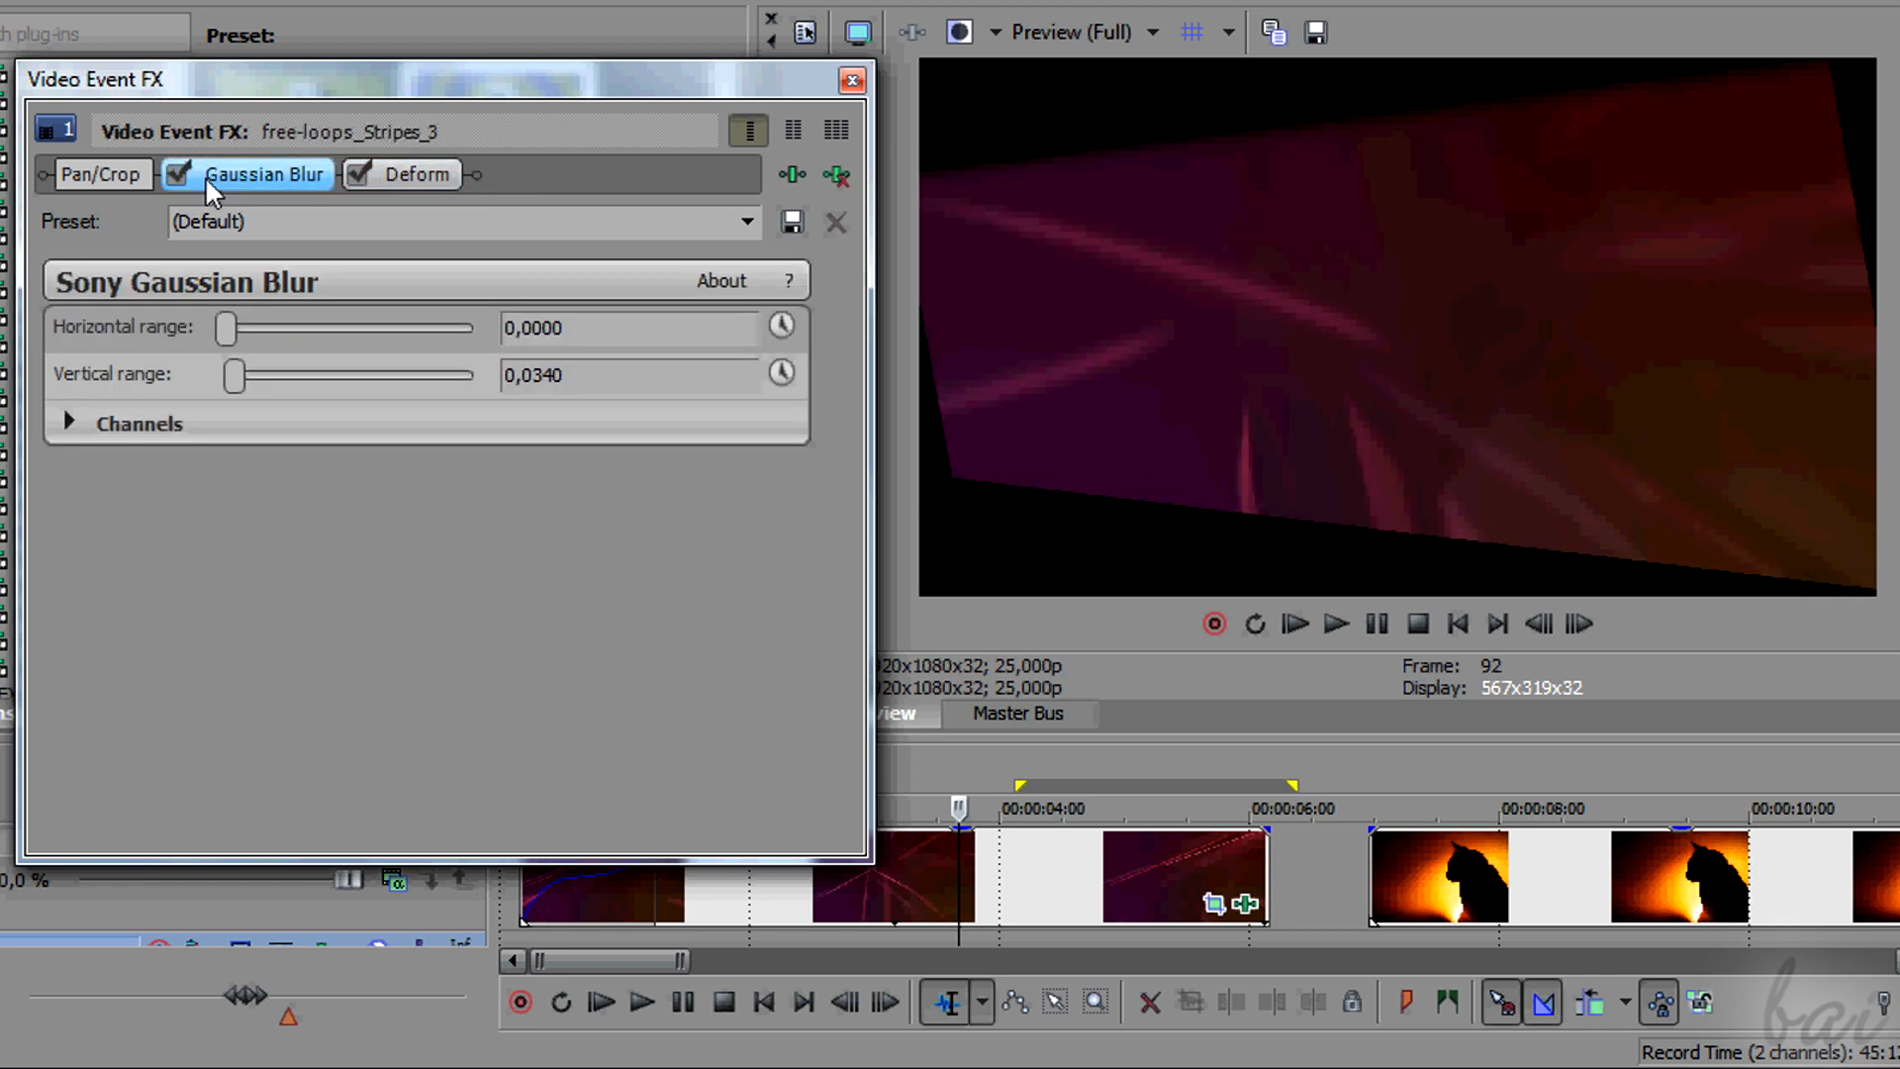
drag(491, 180, 490, 178)
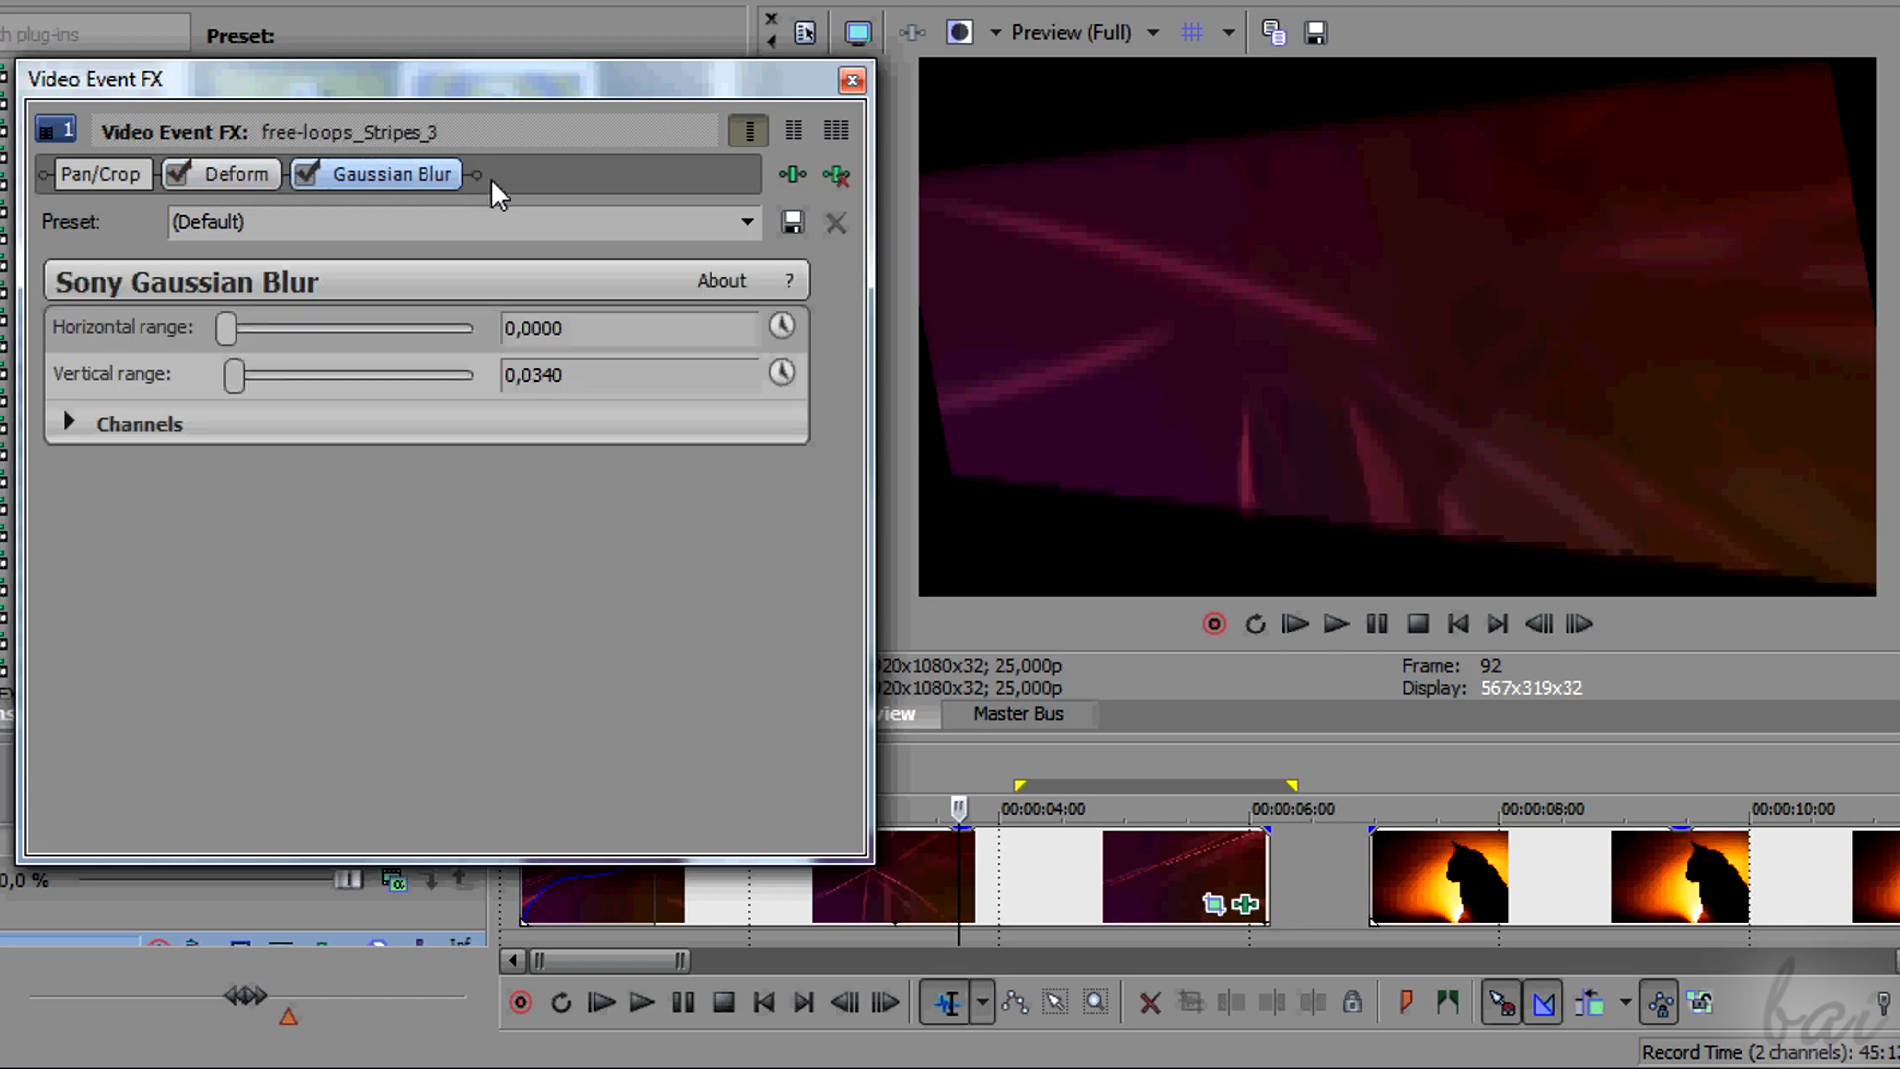
Add Sony Color Balance to the stripes clip's effect chain and remove Gaussian Blur from it
click(805, 183)
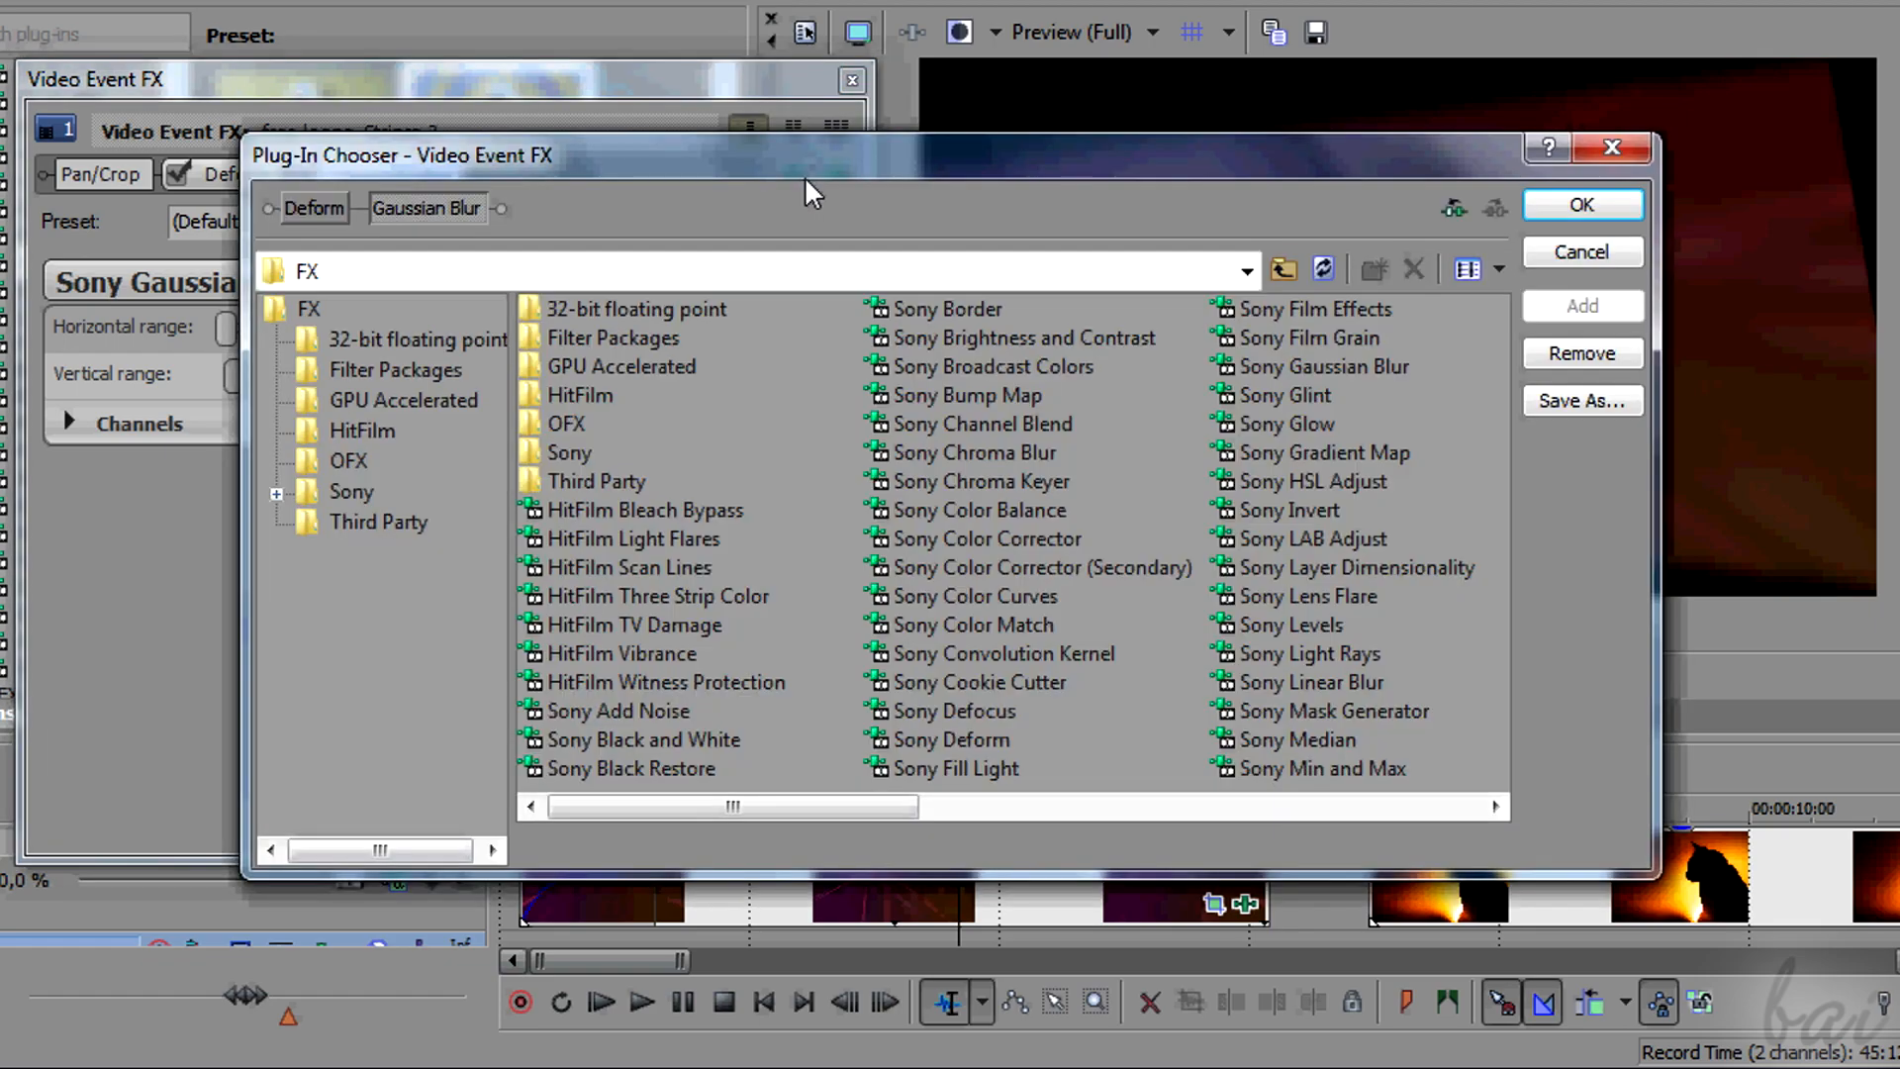
click(1047, 512)
click(1582, 305)
click(1582, 204)
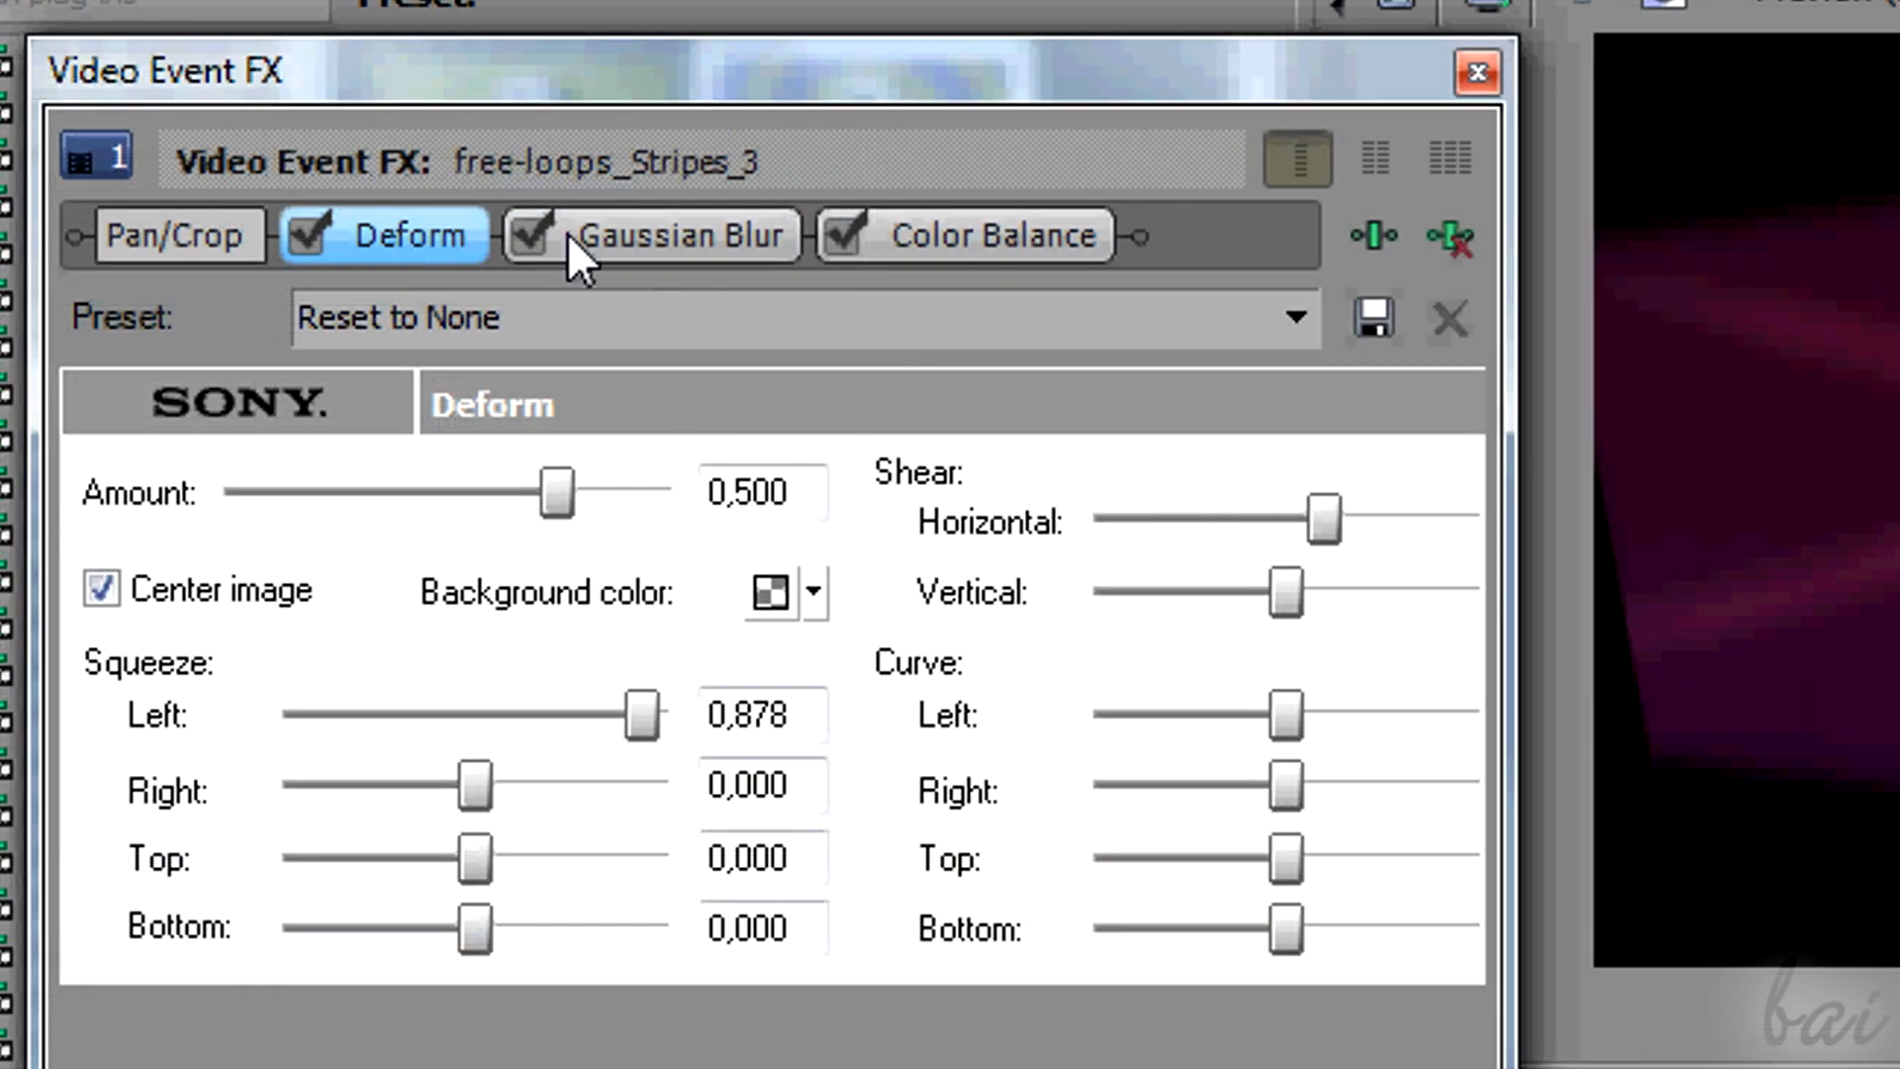
click(711, 236)
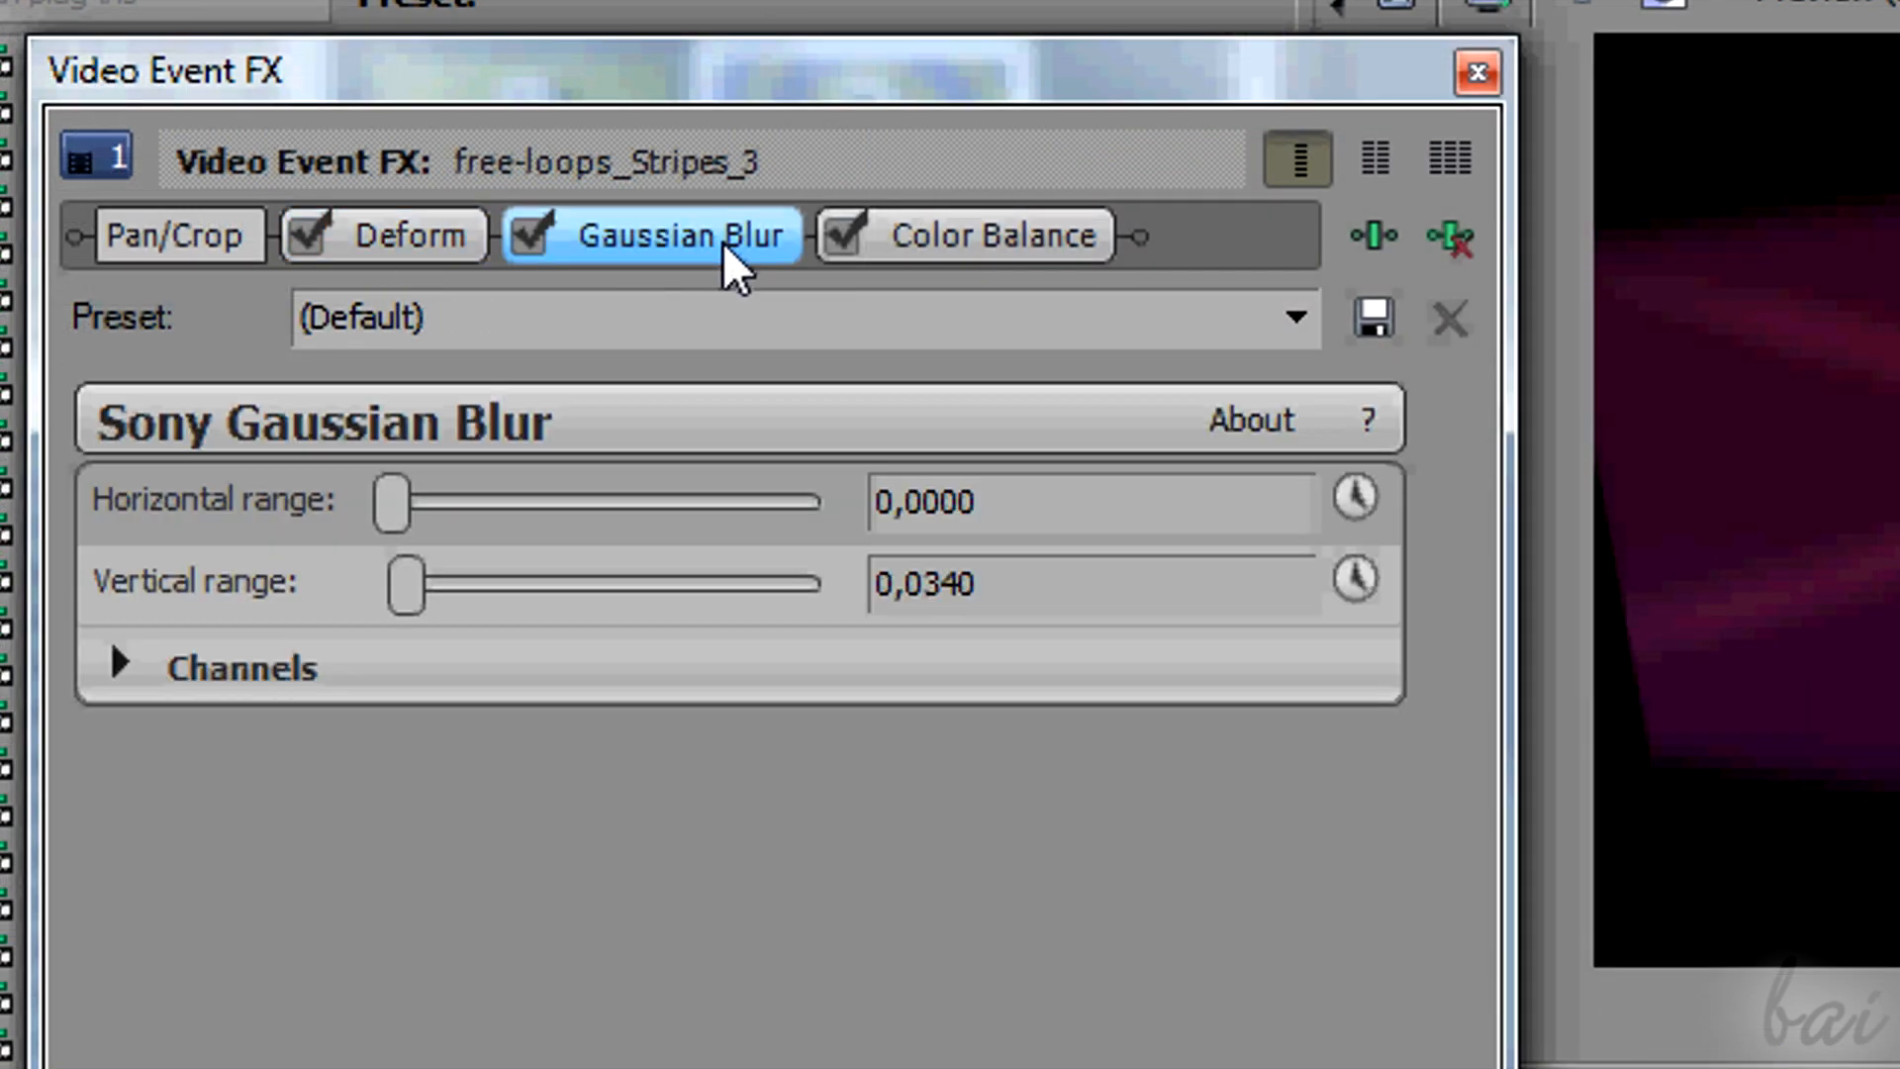
click(1452, 235)
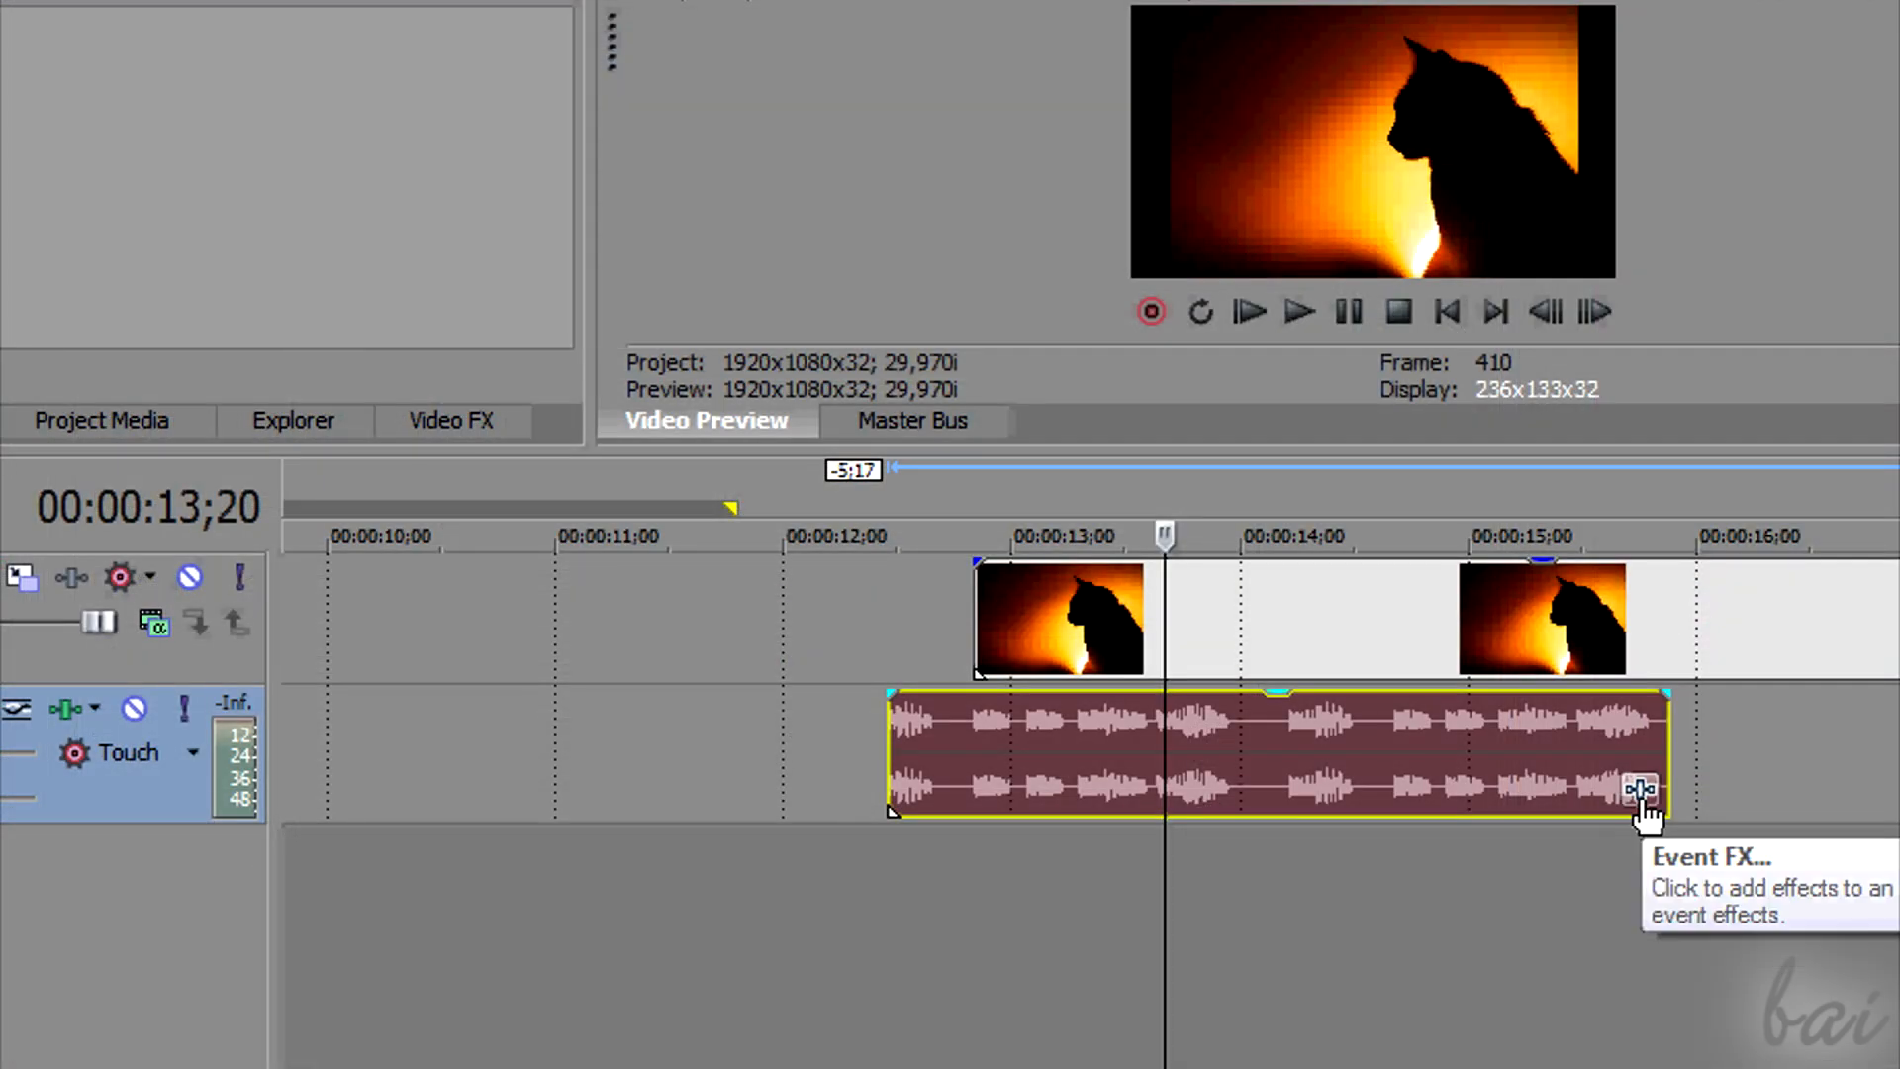
Add the Chorus audio effect to the sample audio clip, confirm, and reposition the effect window
click(1640, 796)
click(504, 538)
click(467, 406)
click(887, 414)
click(423, 409)
click(1608, 332)
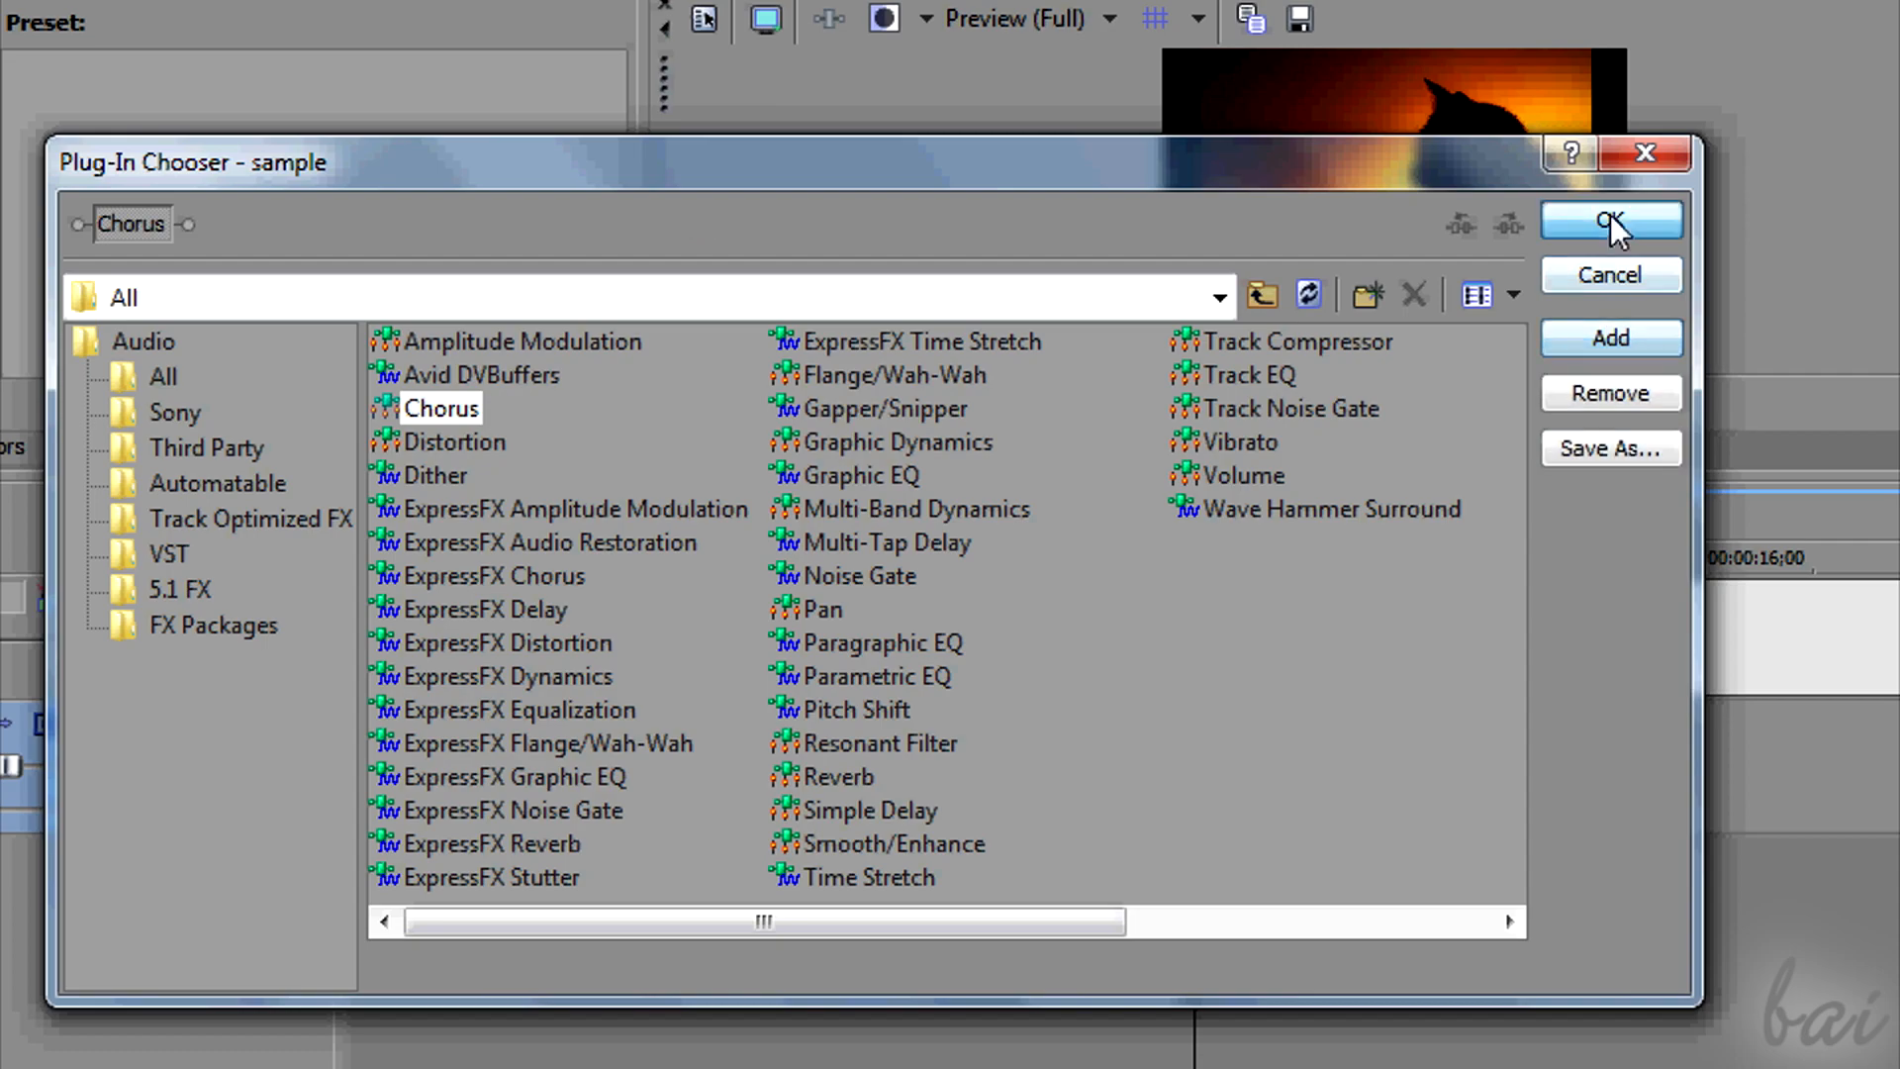
click(1610, 219)
drag(313, 27, 713, 112)
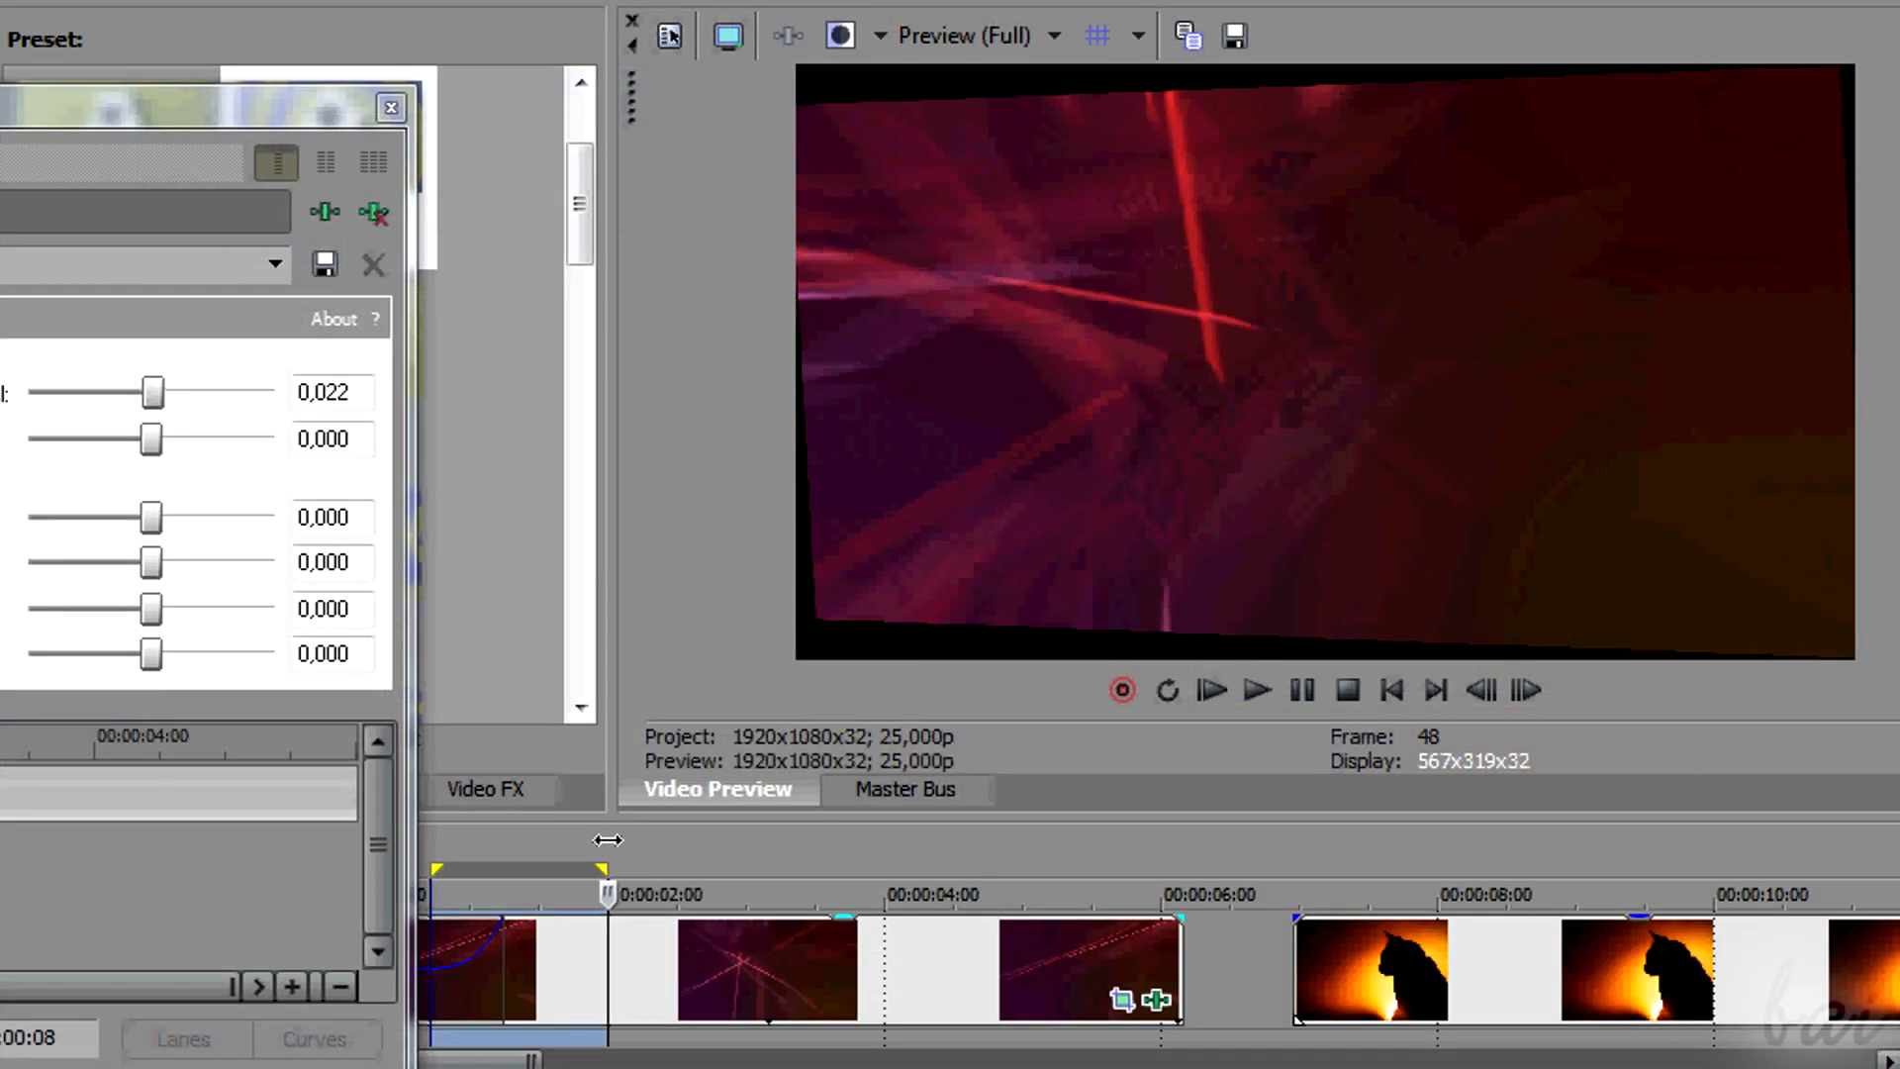
Enable keyframe animation for the stripes clip's Deform effect and move its initial keyframe to 00:00:03:01
drag(635, 834, 870, 843)
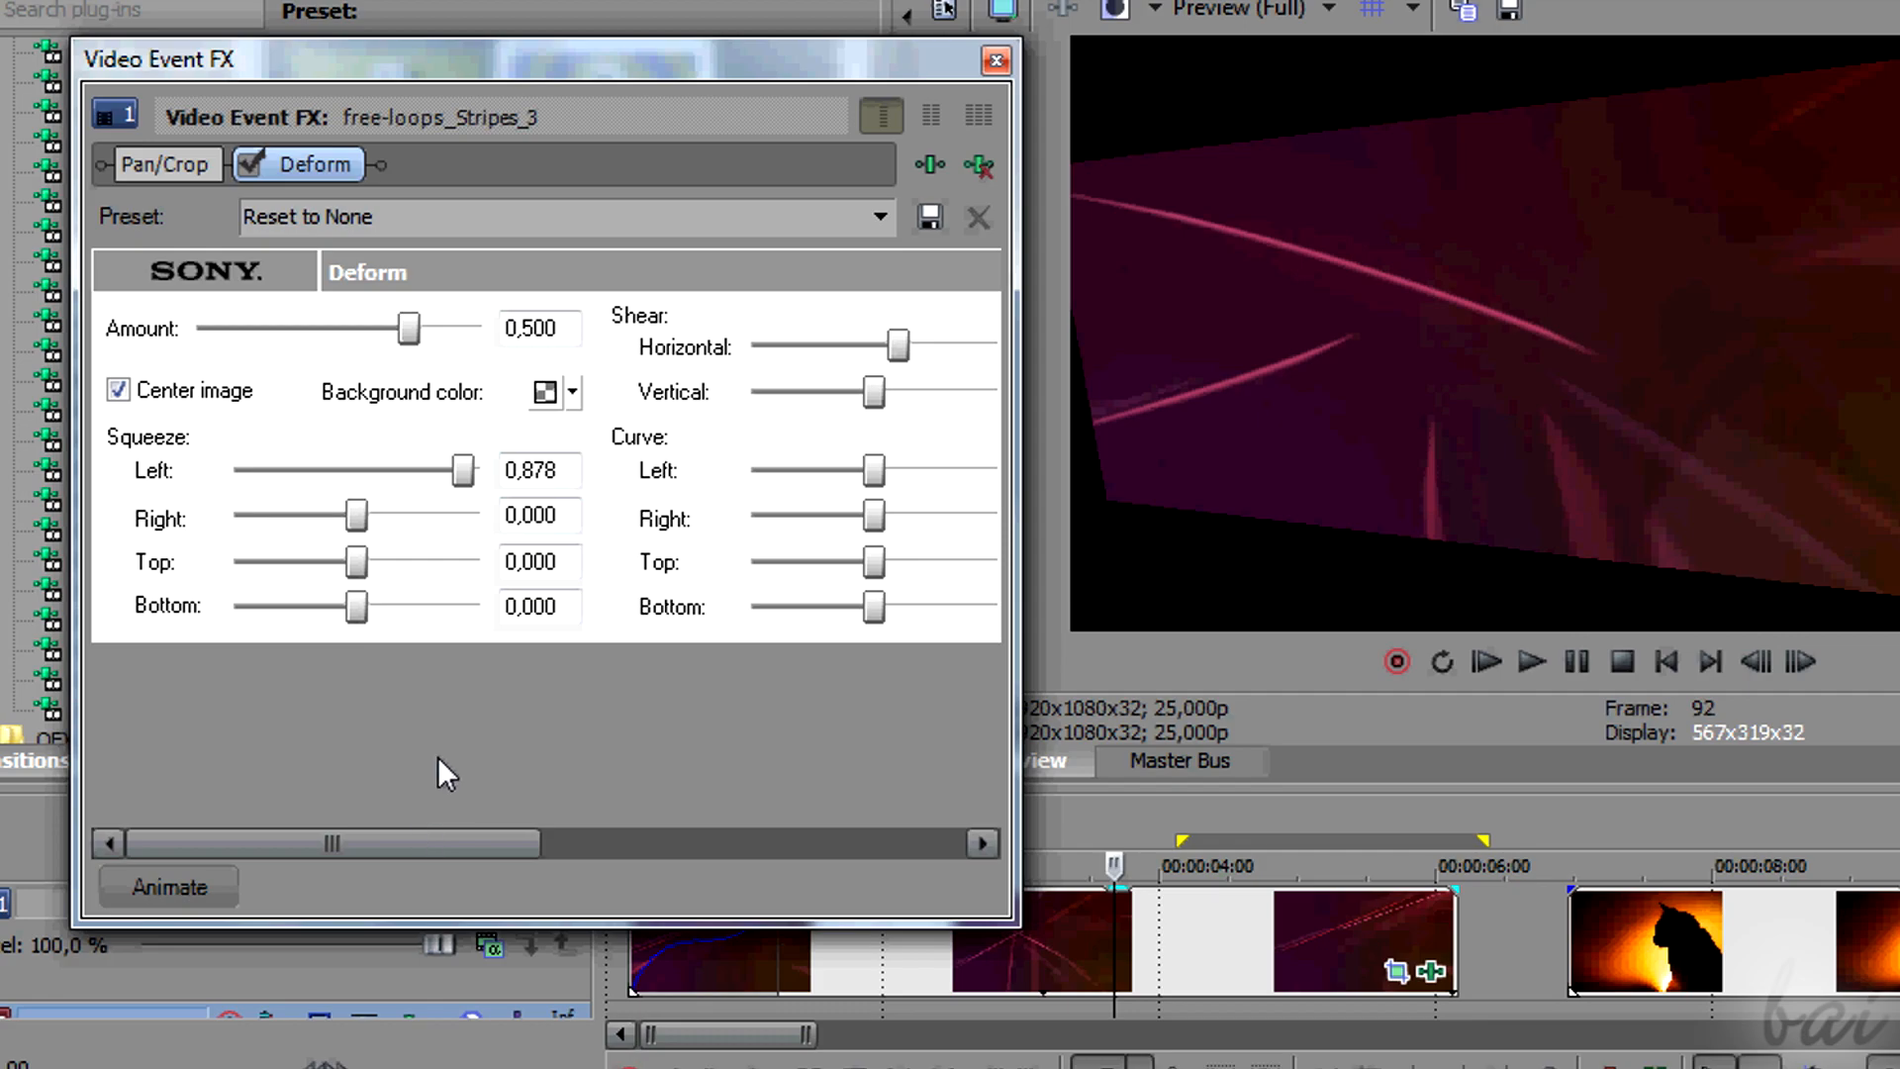
click(170, 887)
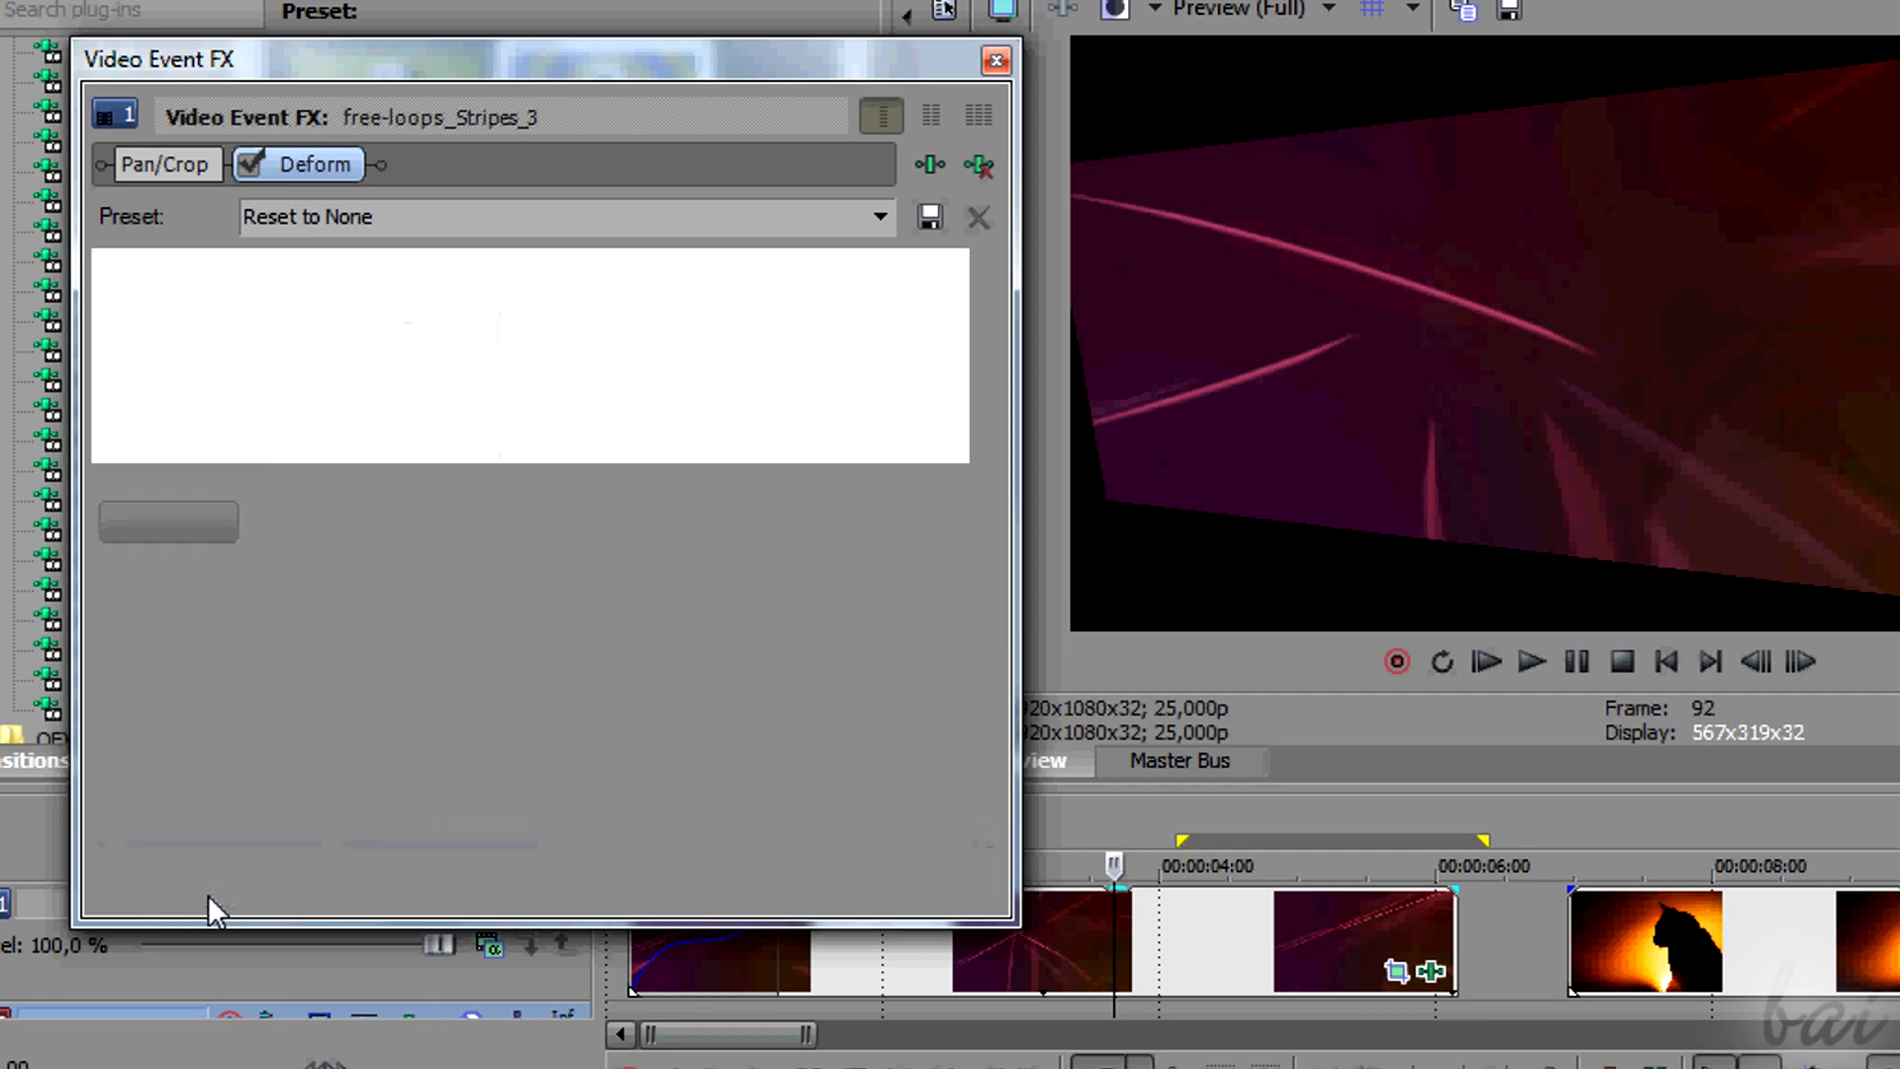
drag(645, 96, 587, 98)
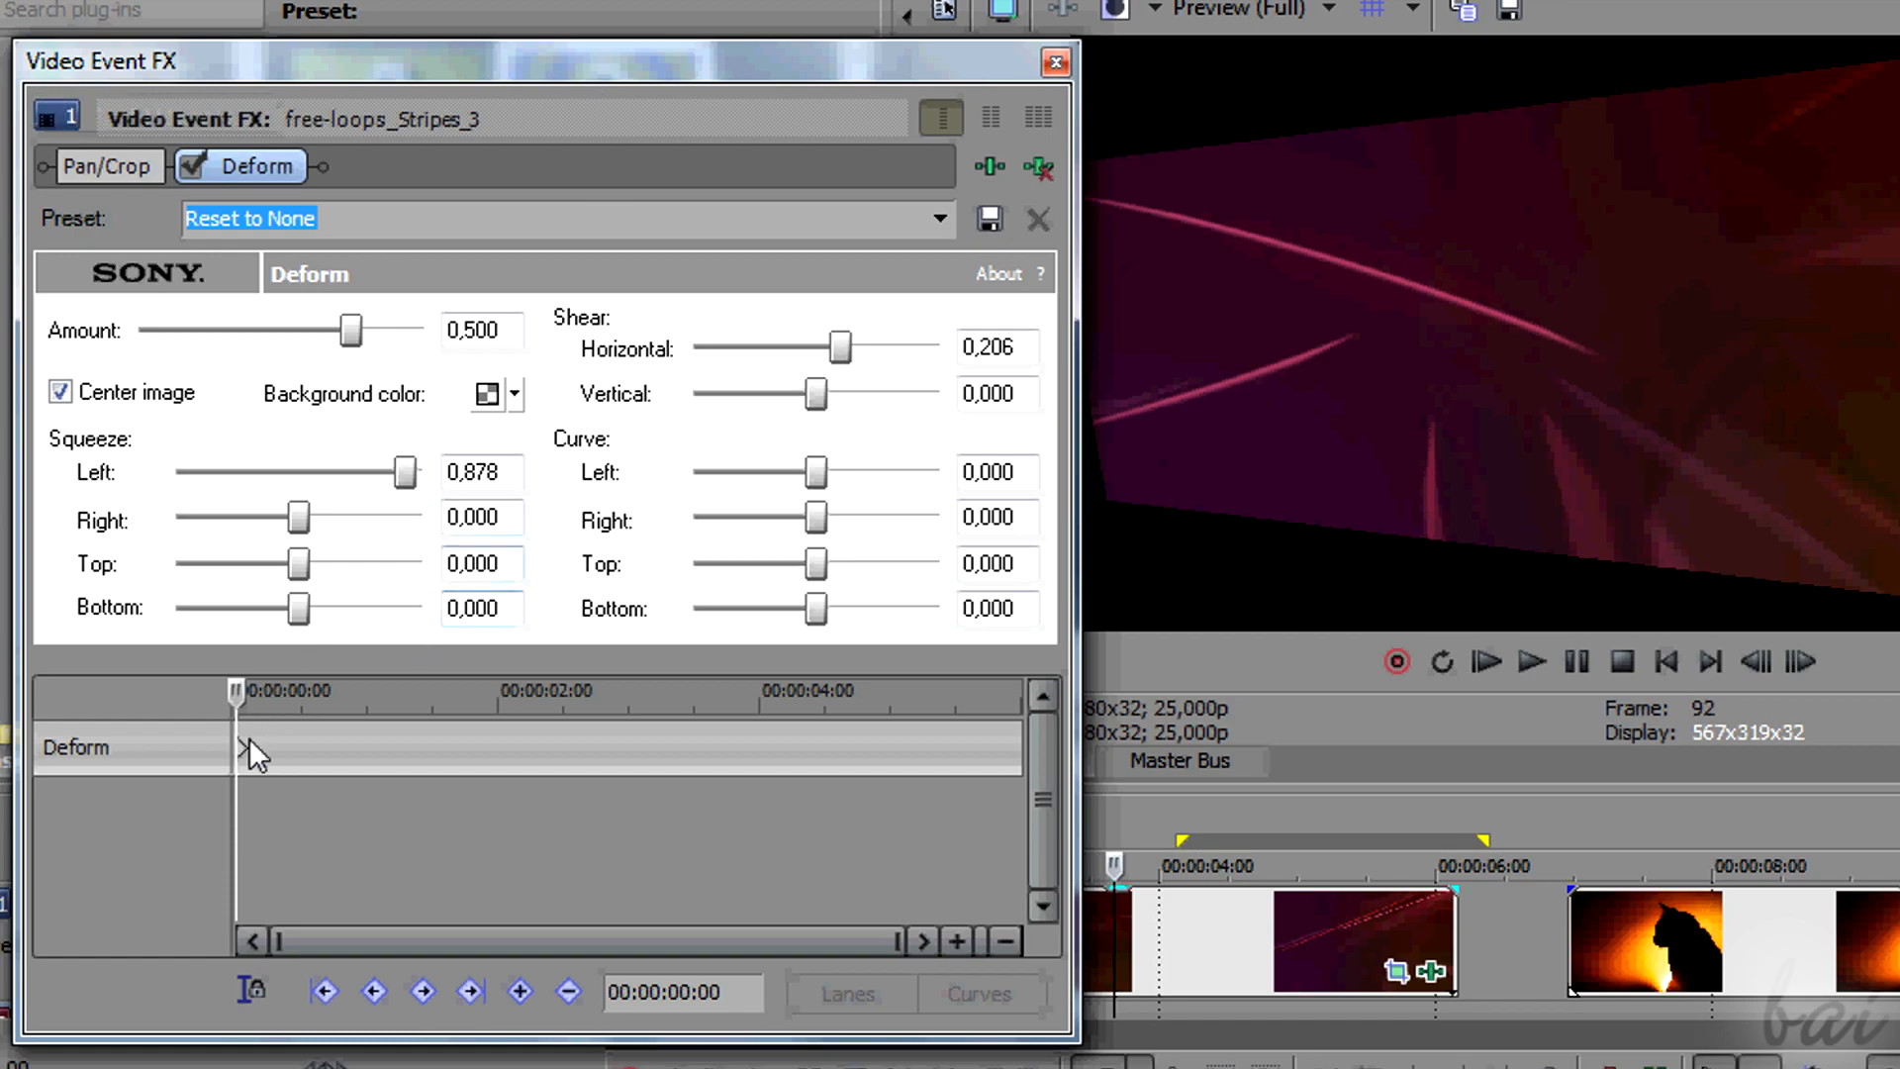
drag(250, 751, 635, 738)
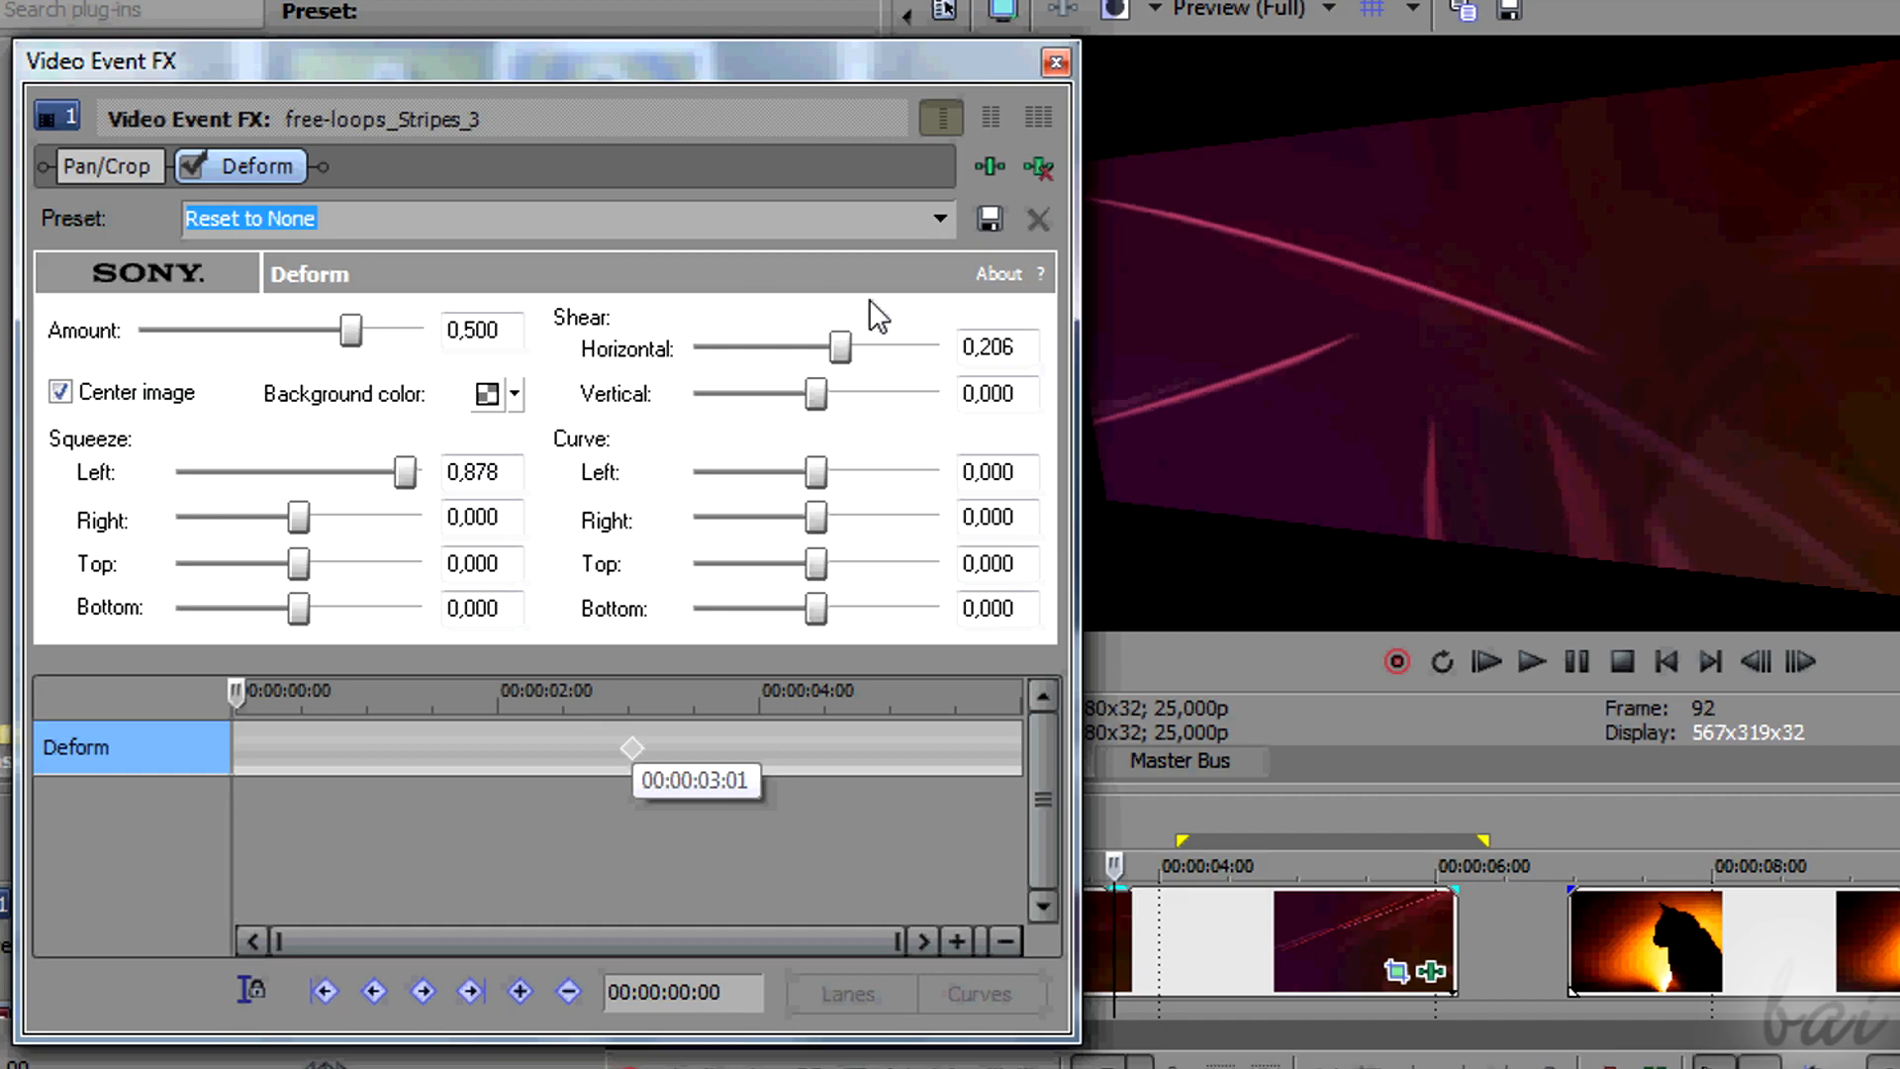
Apply the Reset to None preset to Deform at 00:00:00:00 and compare that keyframe with the one at 00:00:03:01
click(945, 222)
click(883, 247)
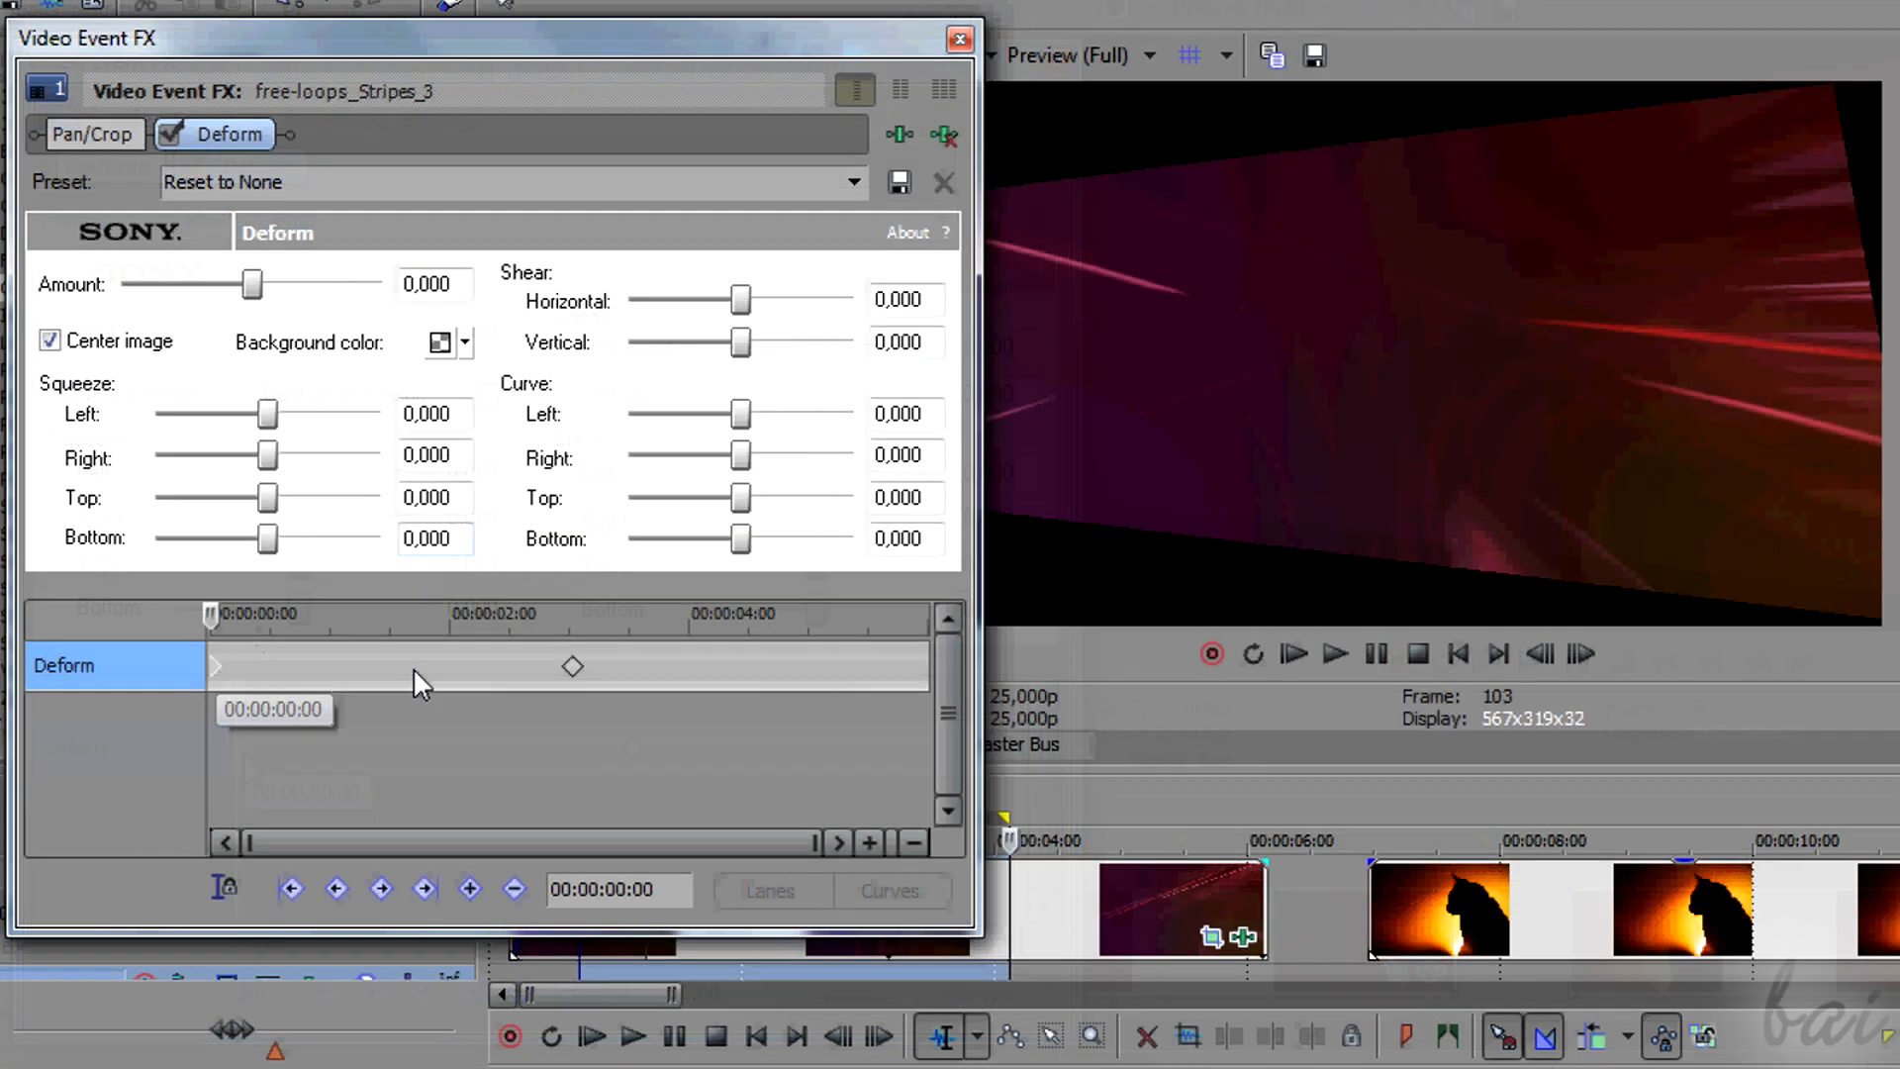
click(575, 667)
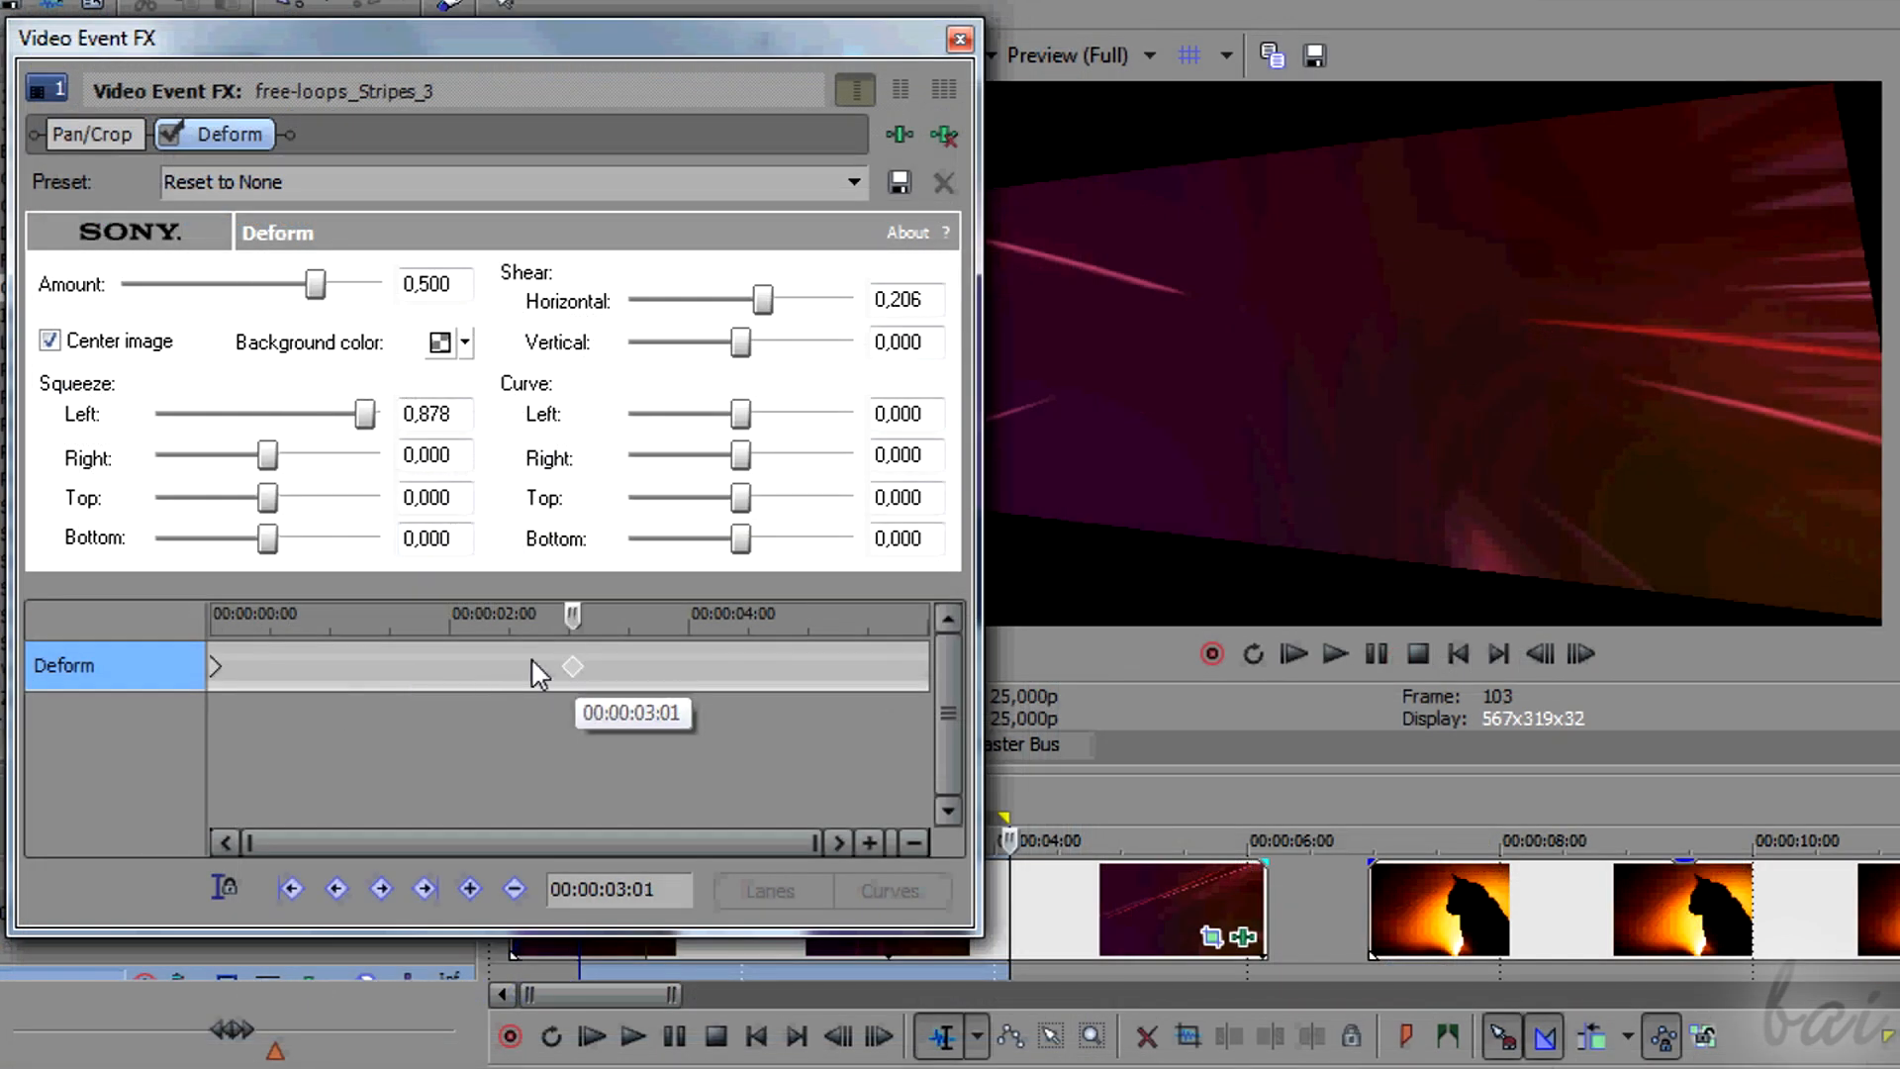
click(216, 667)
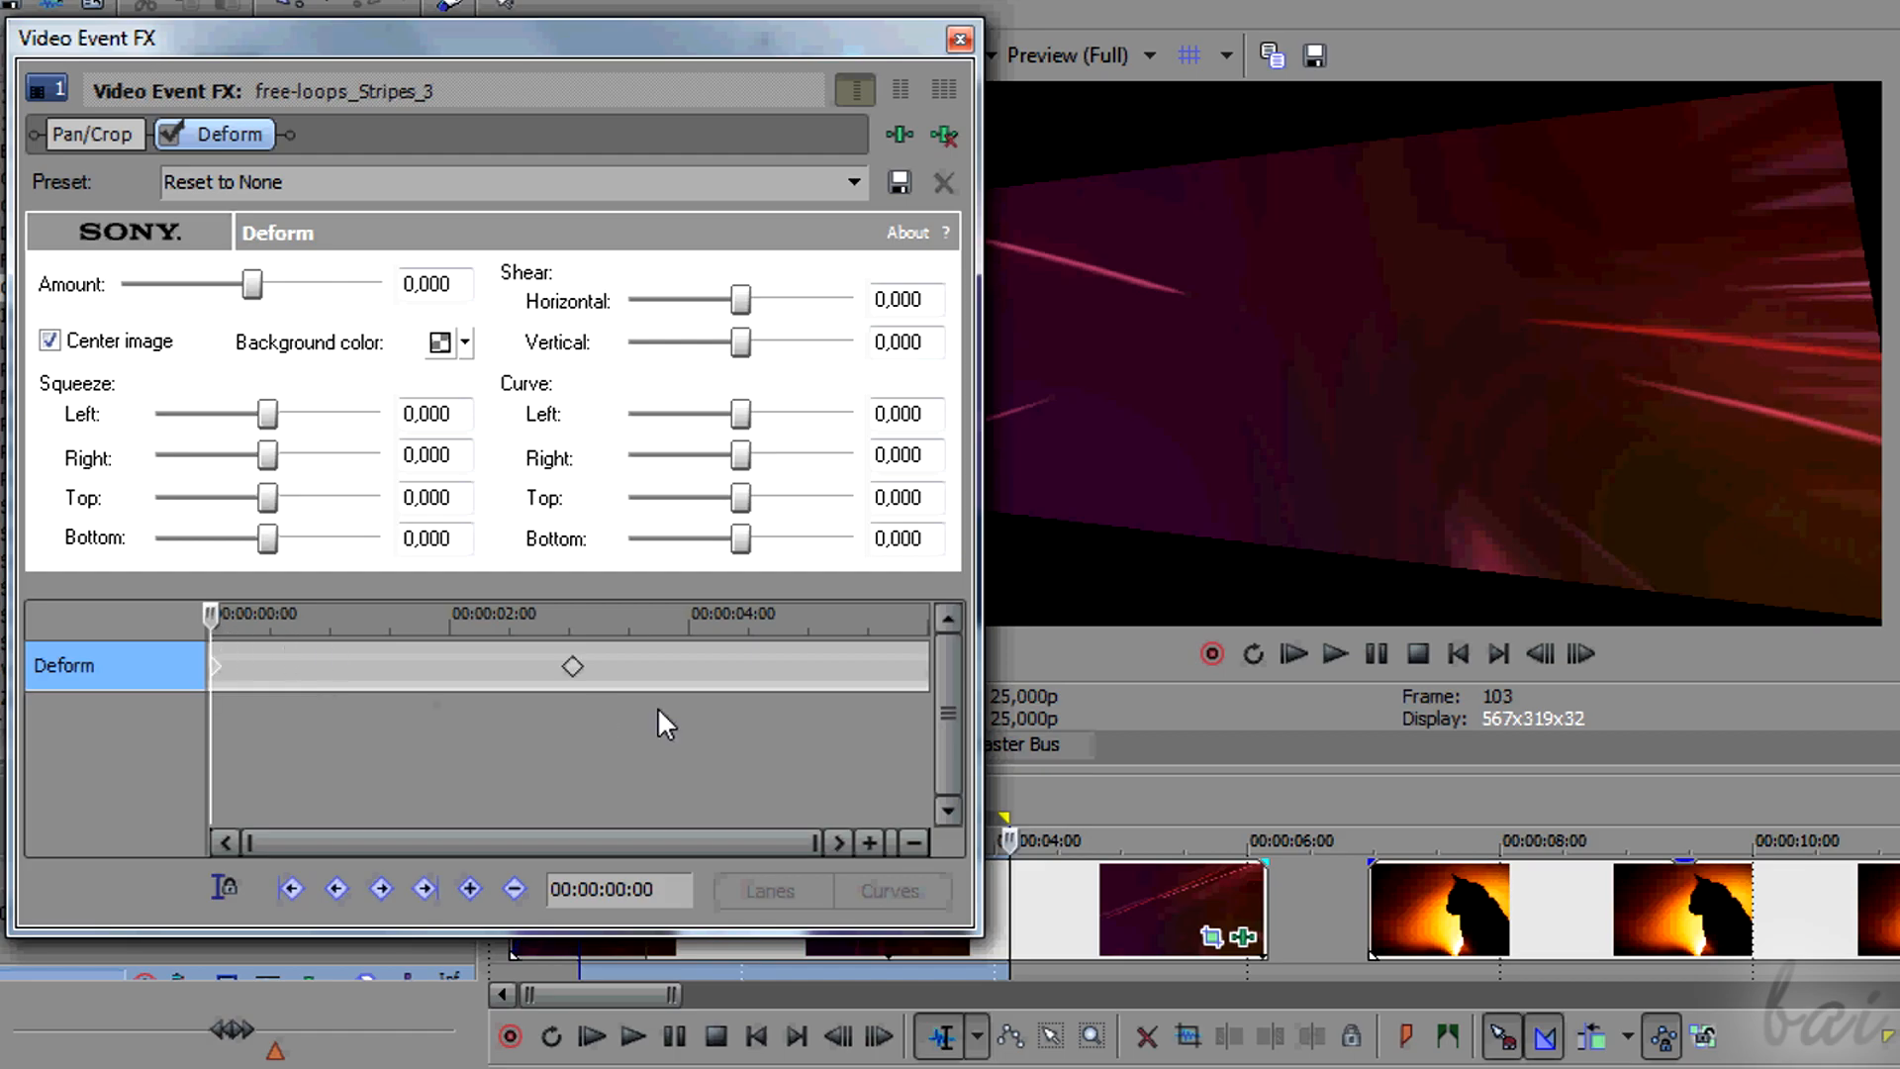
click(571, 665)
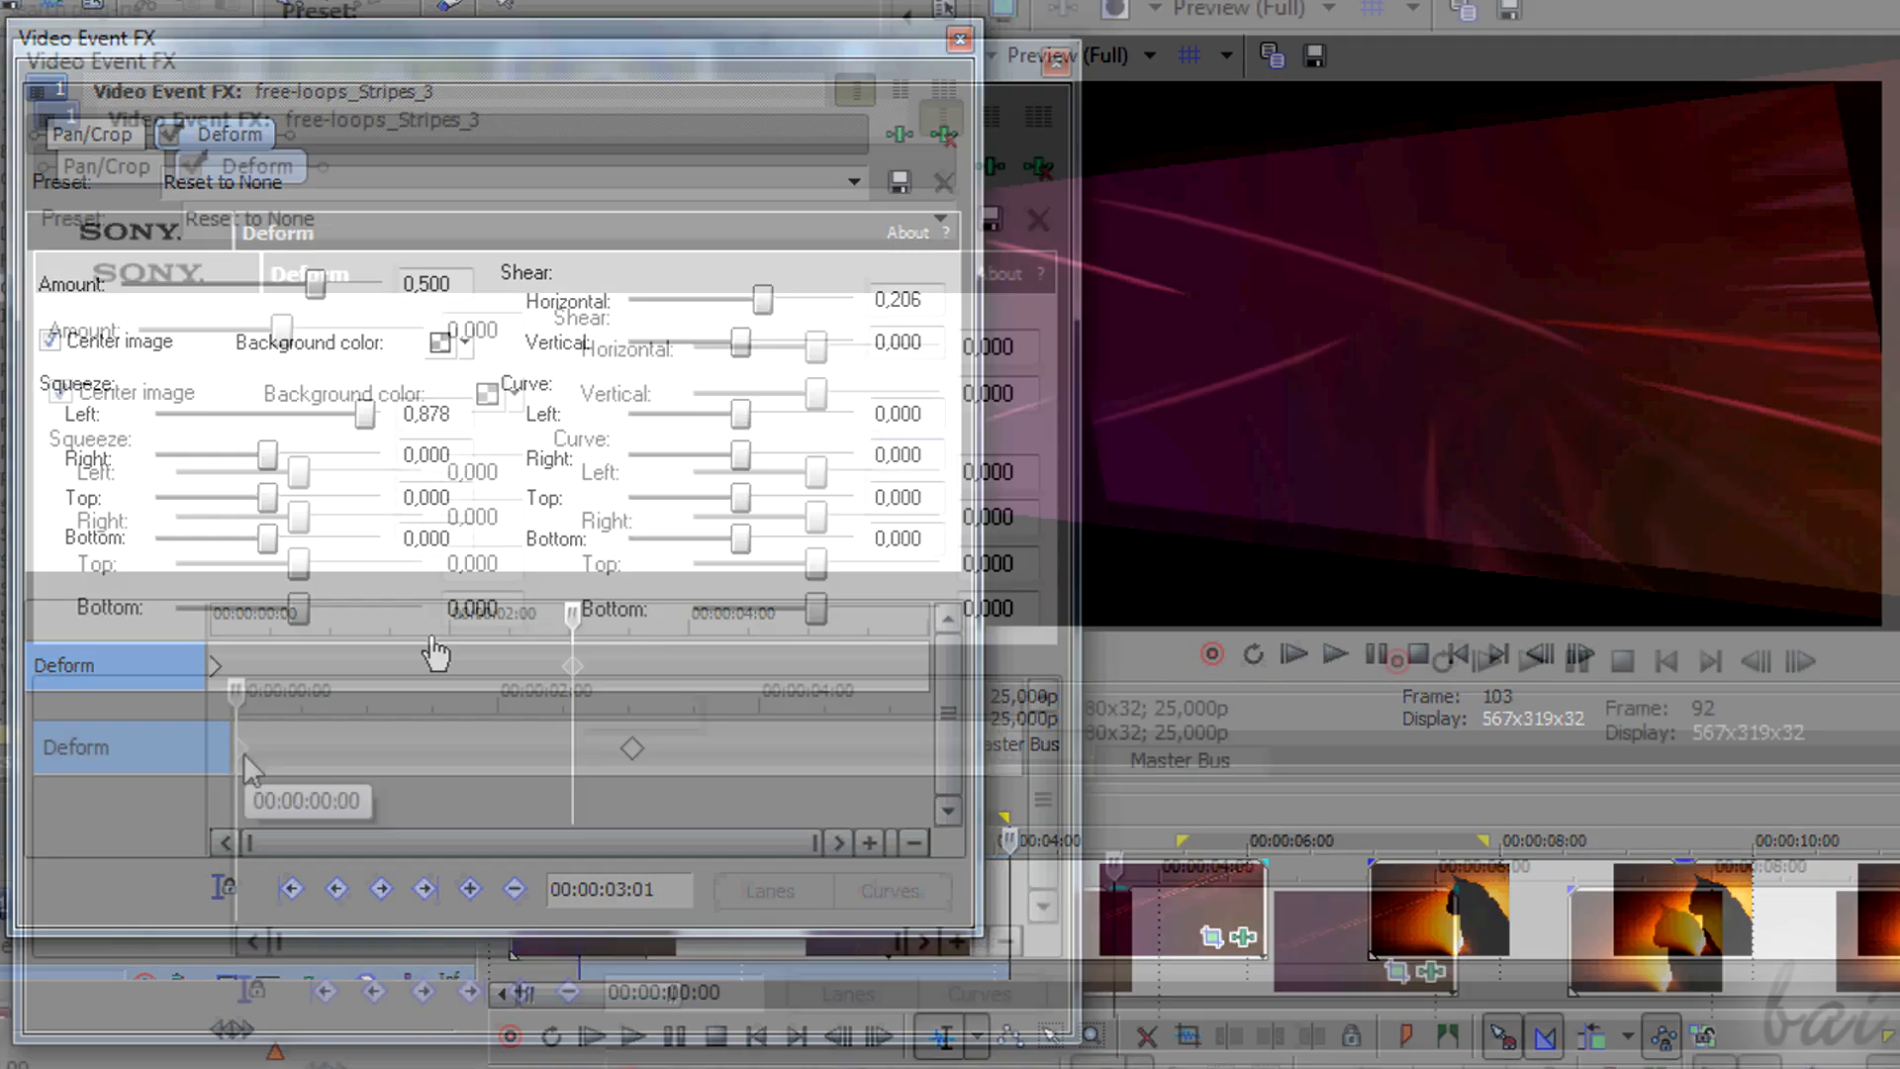
click(216, 665)
Preview the animated Deform by scrubbing from the clip's start, and review its settings at both keyframes
mouse_move(240, 693)
mouse_down()
mouse_move(697, 694)
mouse_move(246, 687)
mouse_move(668, 693)
mouse_move(216, 689)
mouse_move(632, 709)
mouse_move(212, 709)
mouse_up()
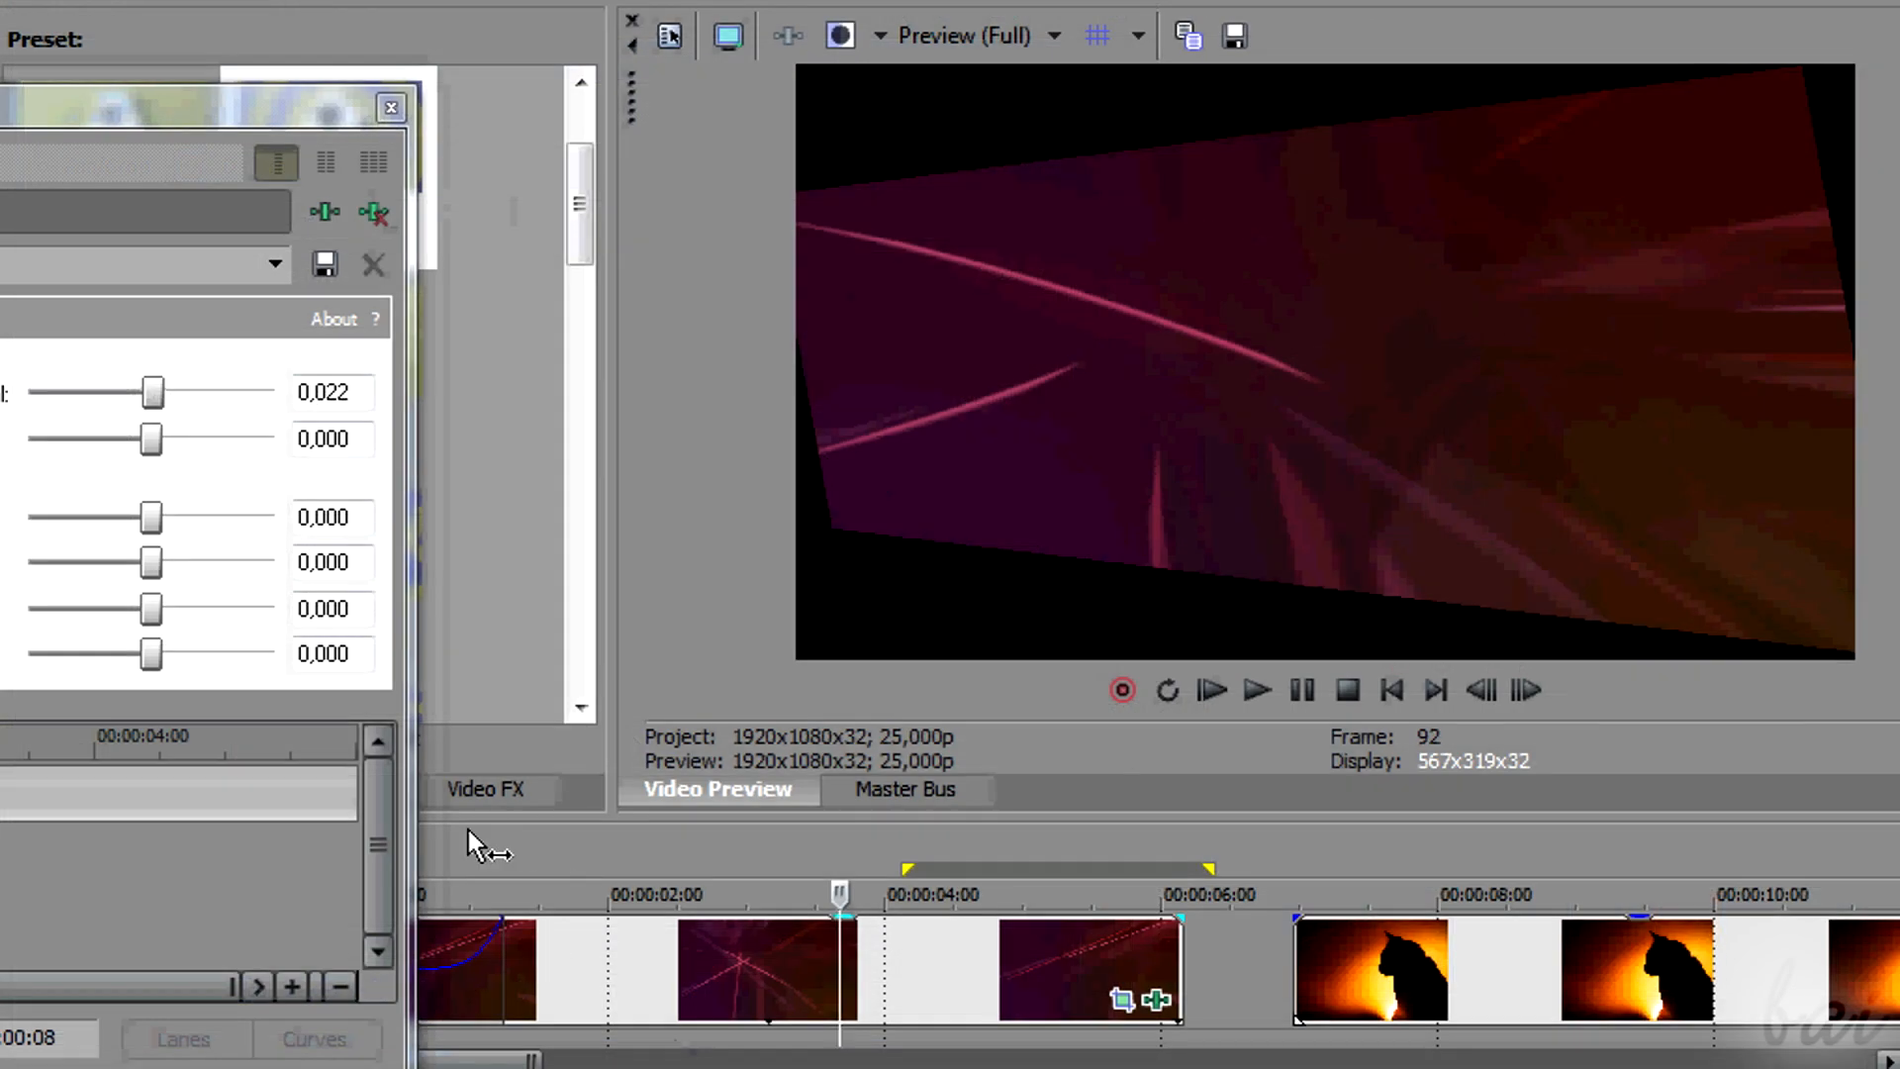
mouse_move(435, 851)
mouse_down()
mouse_move(671, 834)
mouse_move(904, 853)
mouse_up()
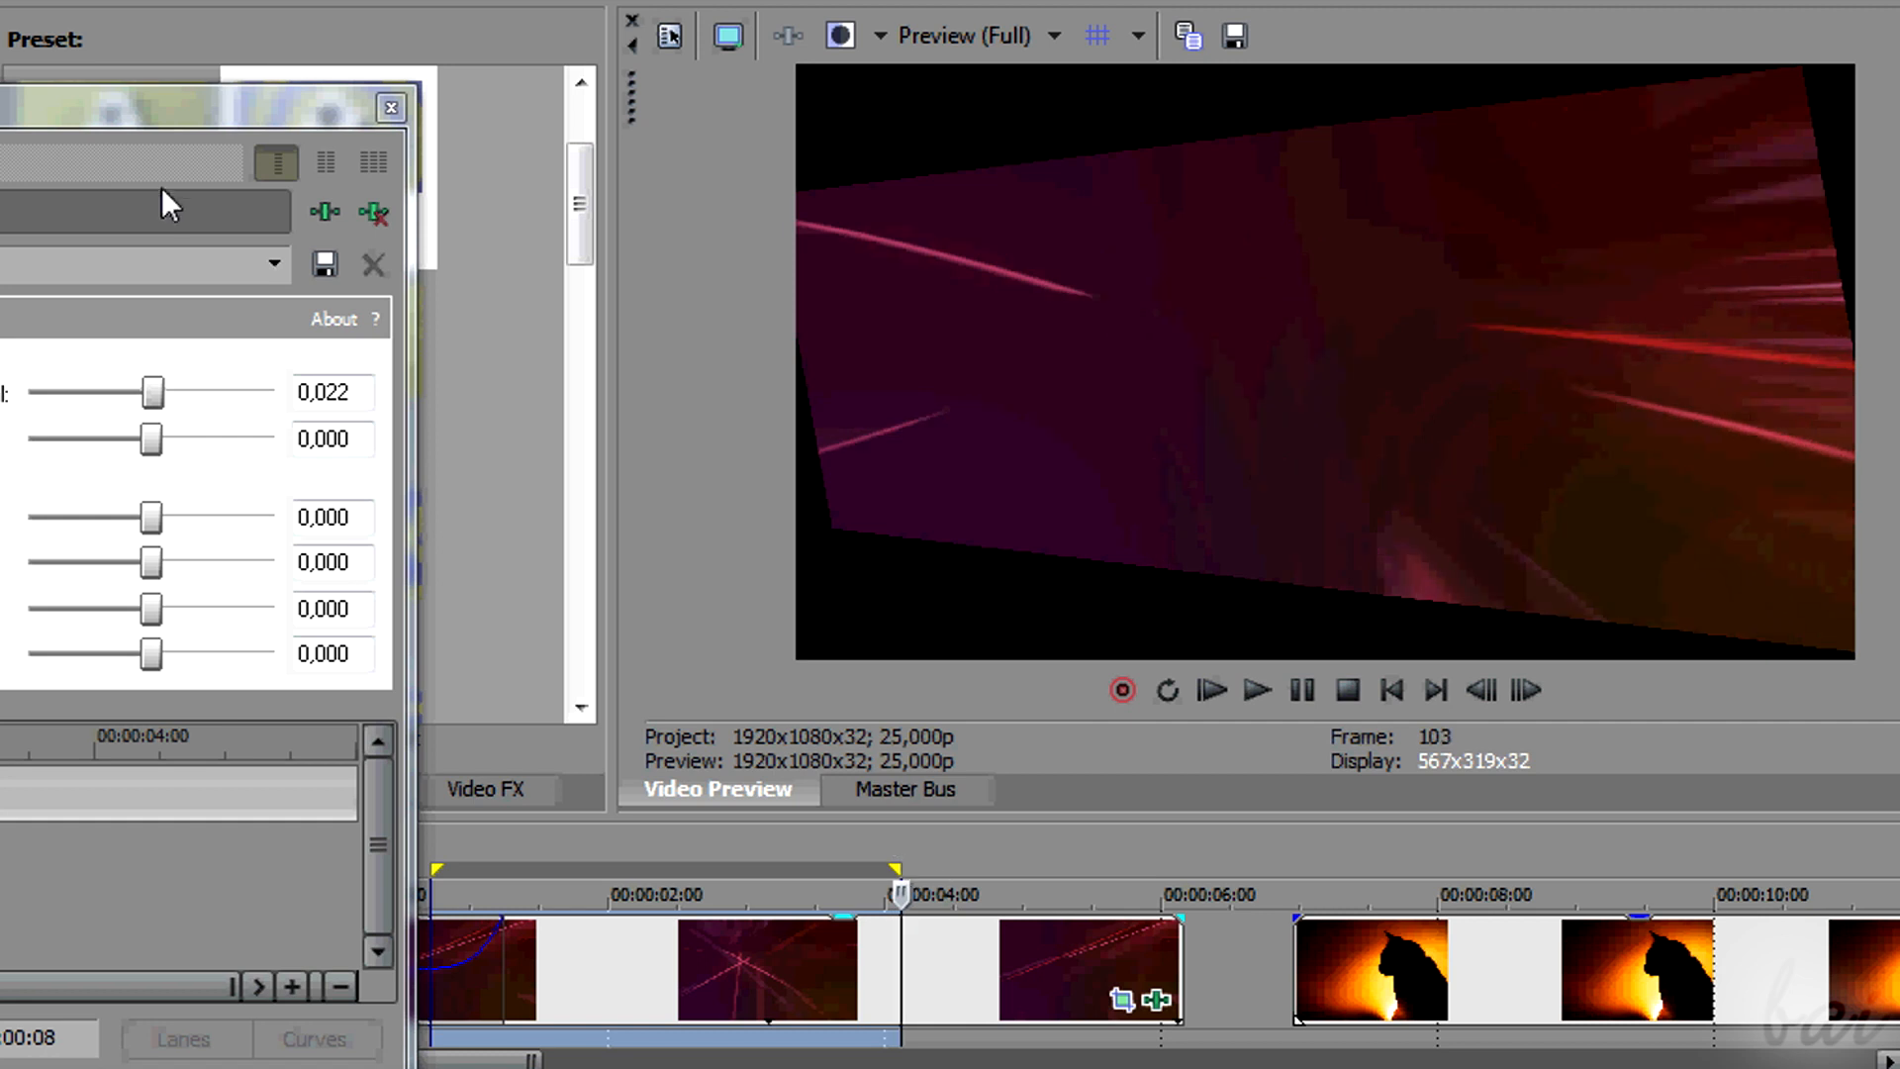
drag(101, 113, 602, 30)
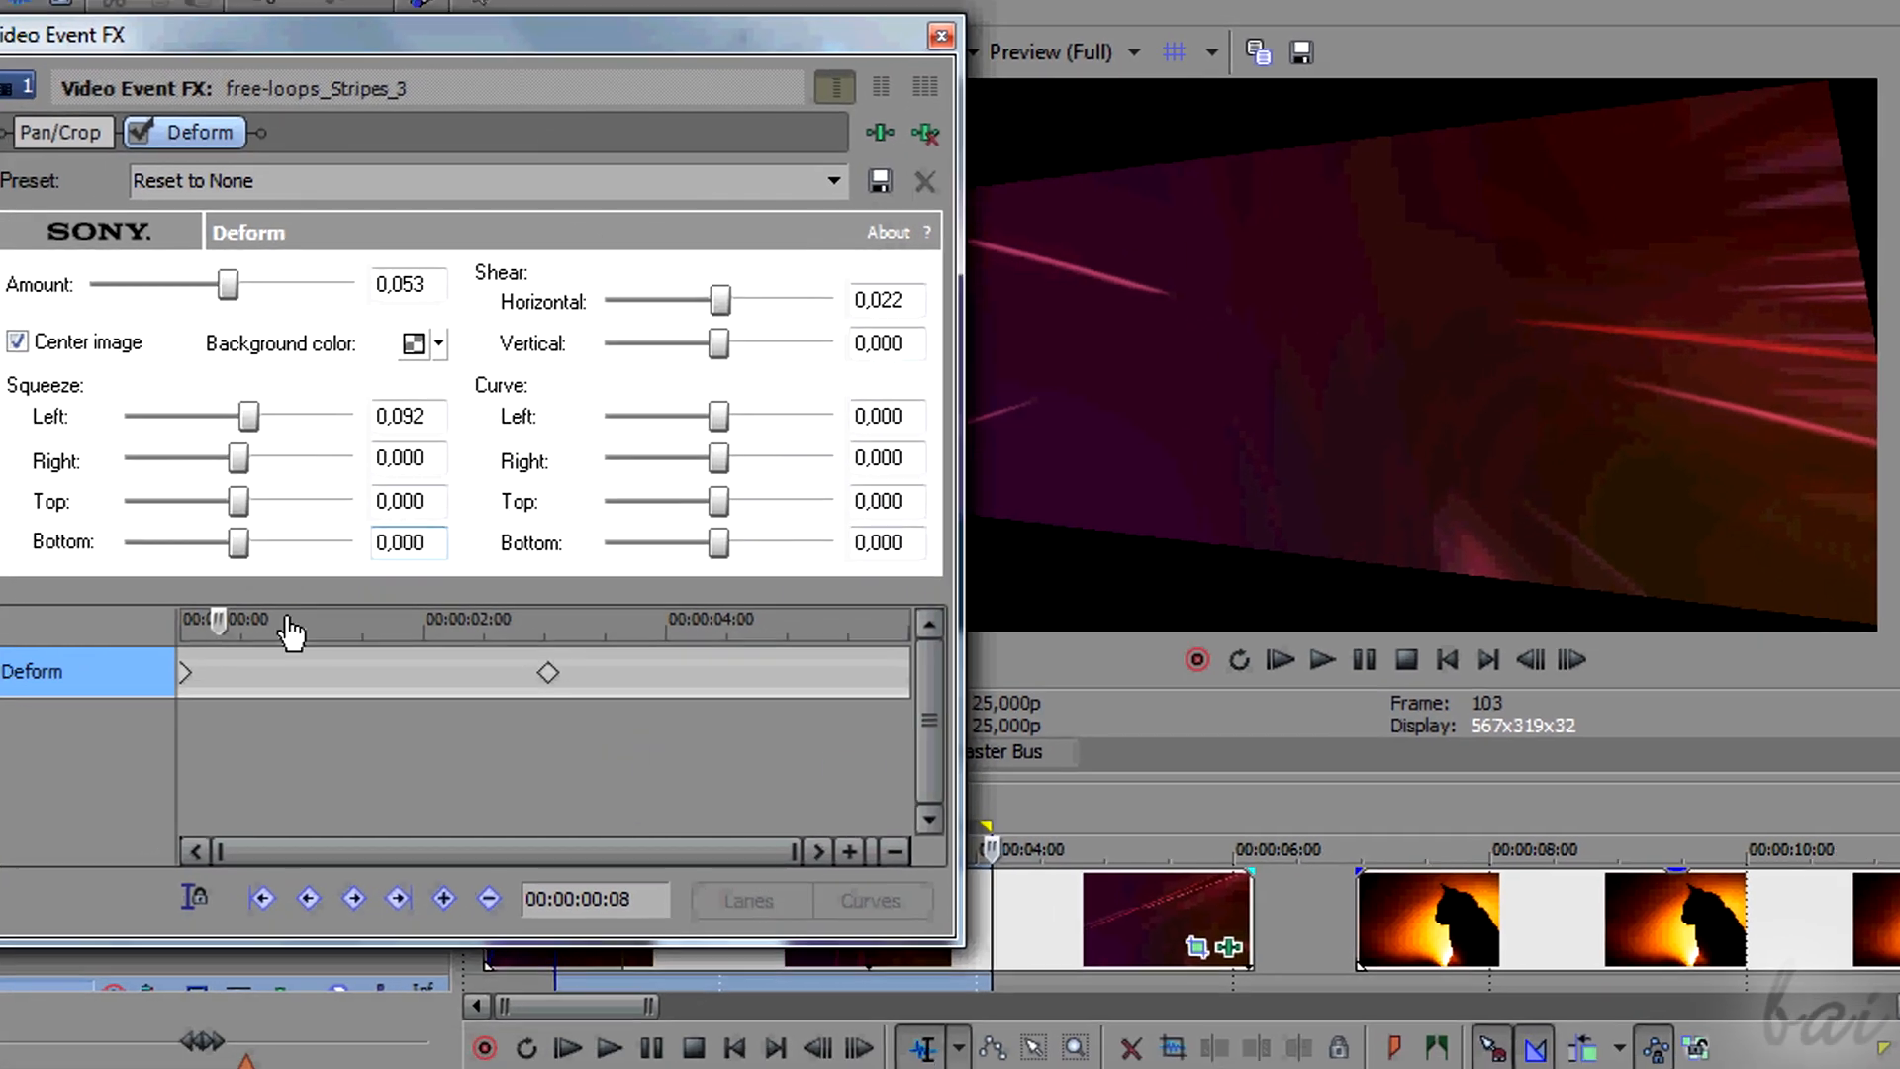
click(99, 688)
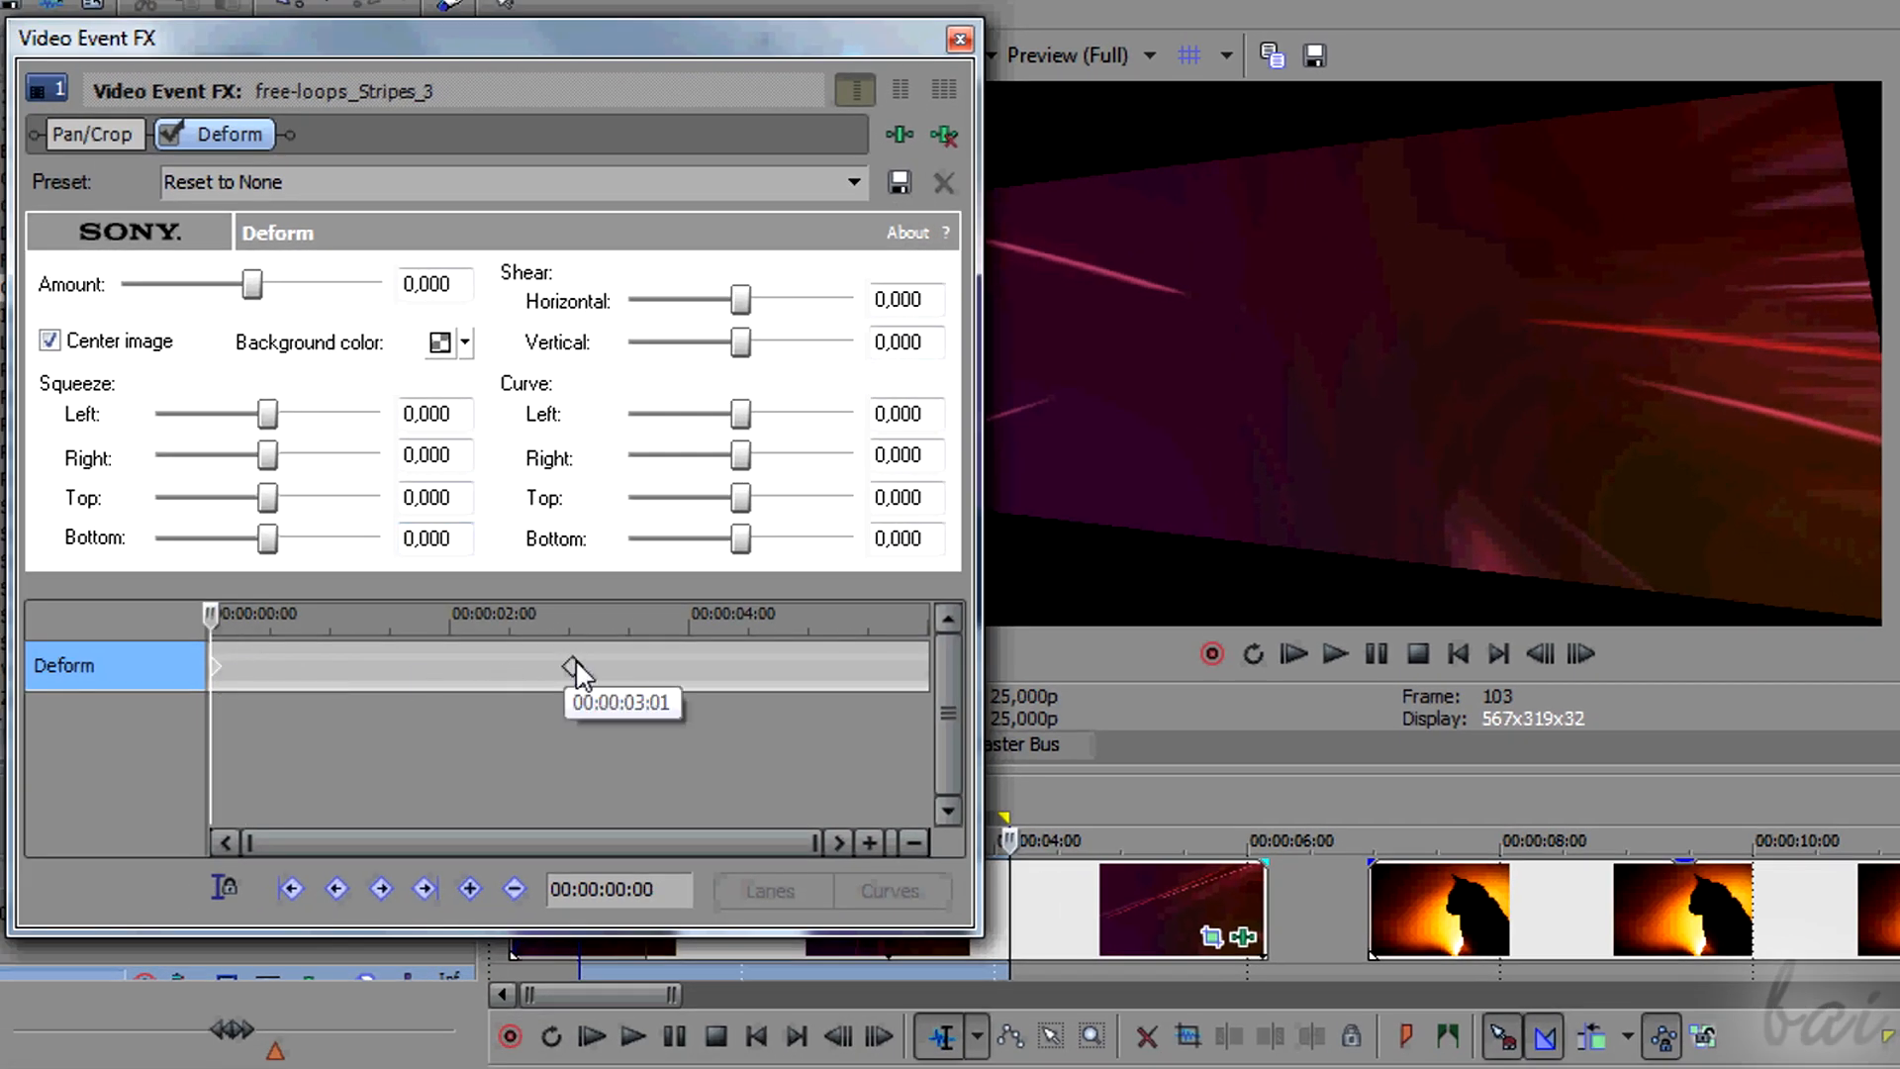
click(573, 666)
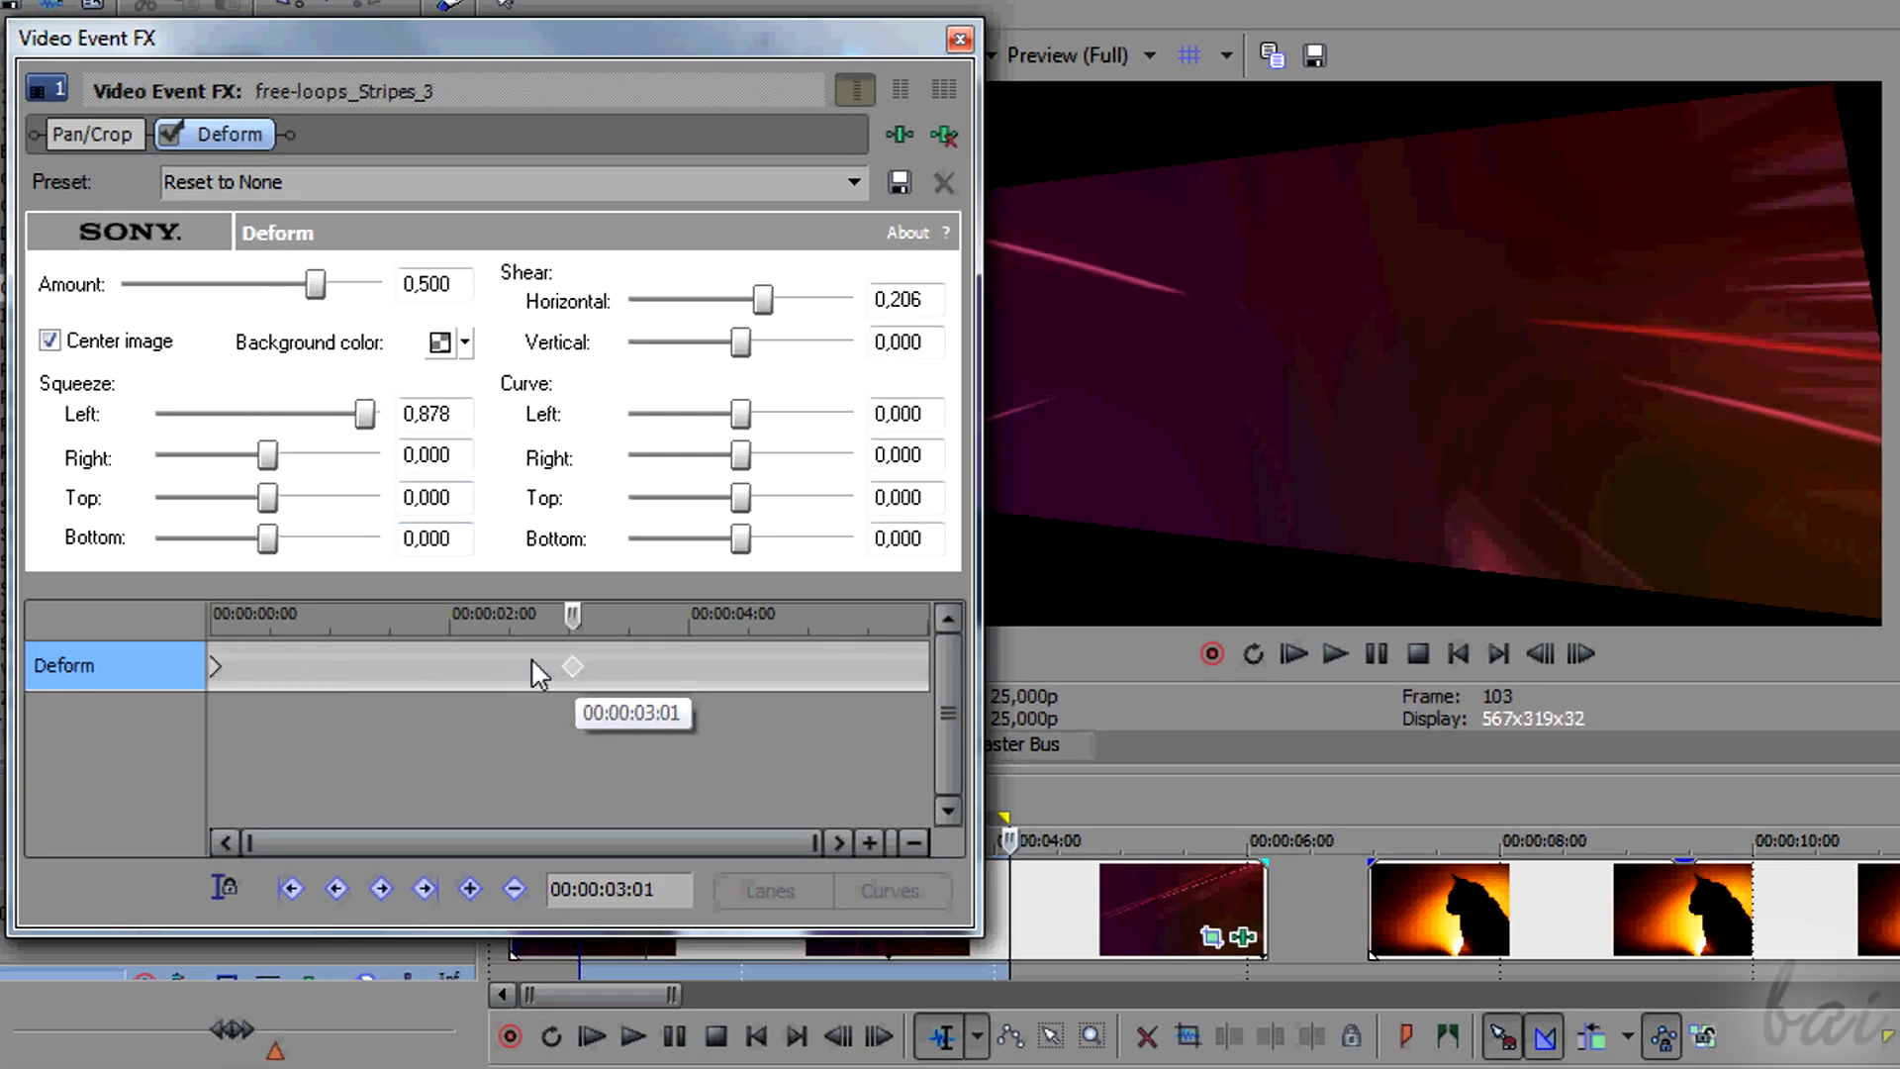
click(217, 661)
click(573, 667)
Add a Deform keyframe at 00:00:04:05 by reducing the Left squeeze to 0,078, and preview the change on the timeline
drag(574, 614, 586, 610)
drag(711, 615, 710, 616)
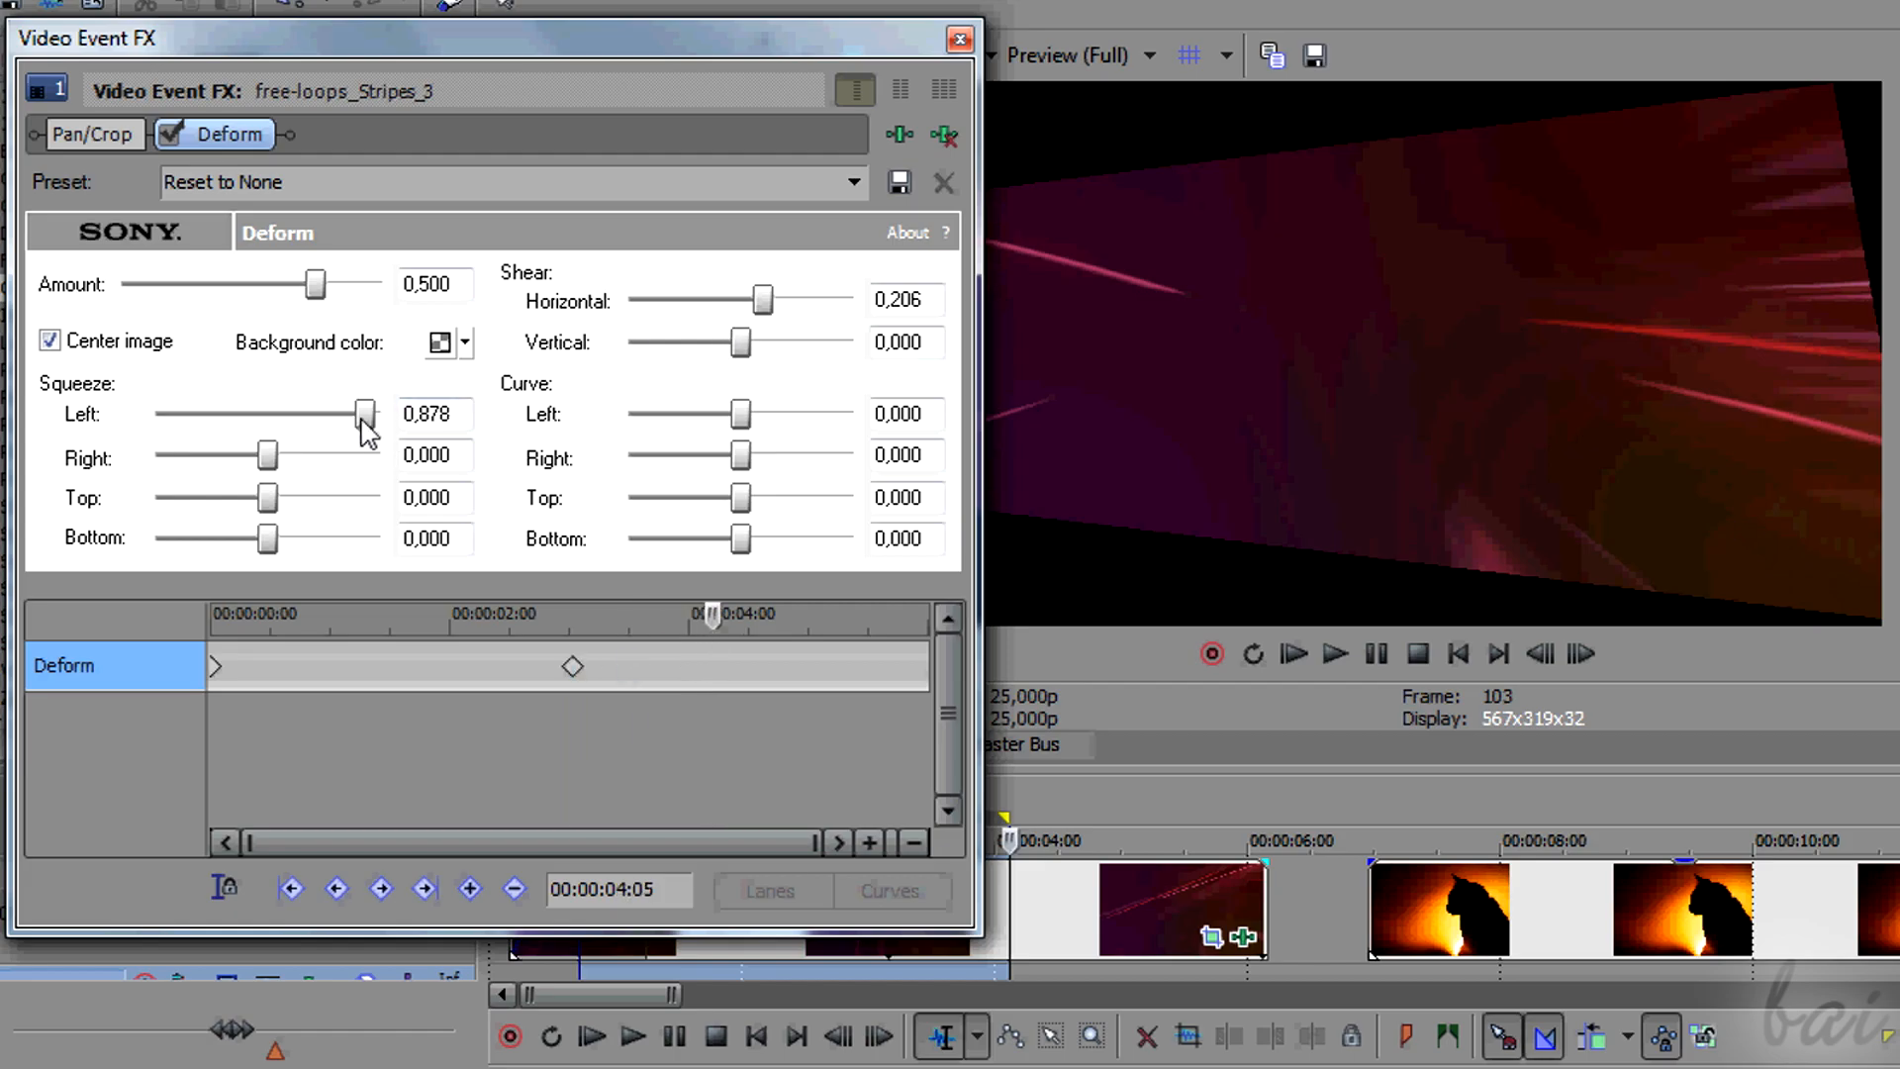
drag(318, 416, 271, 424)
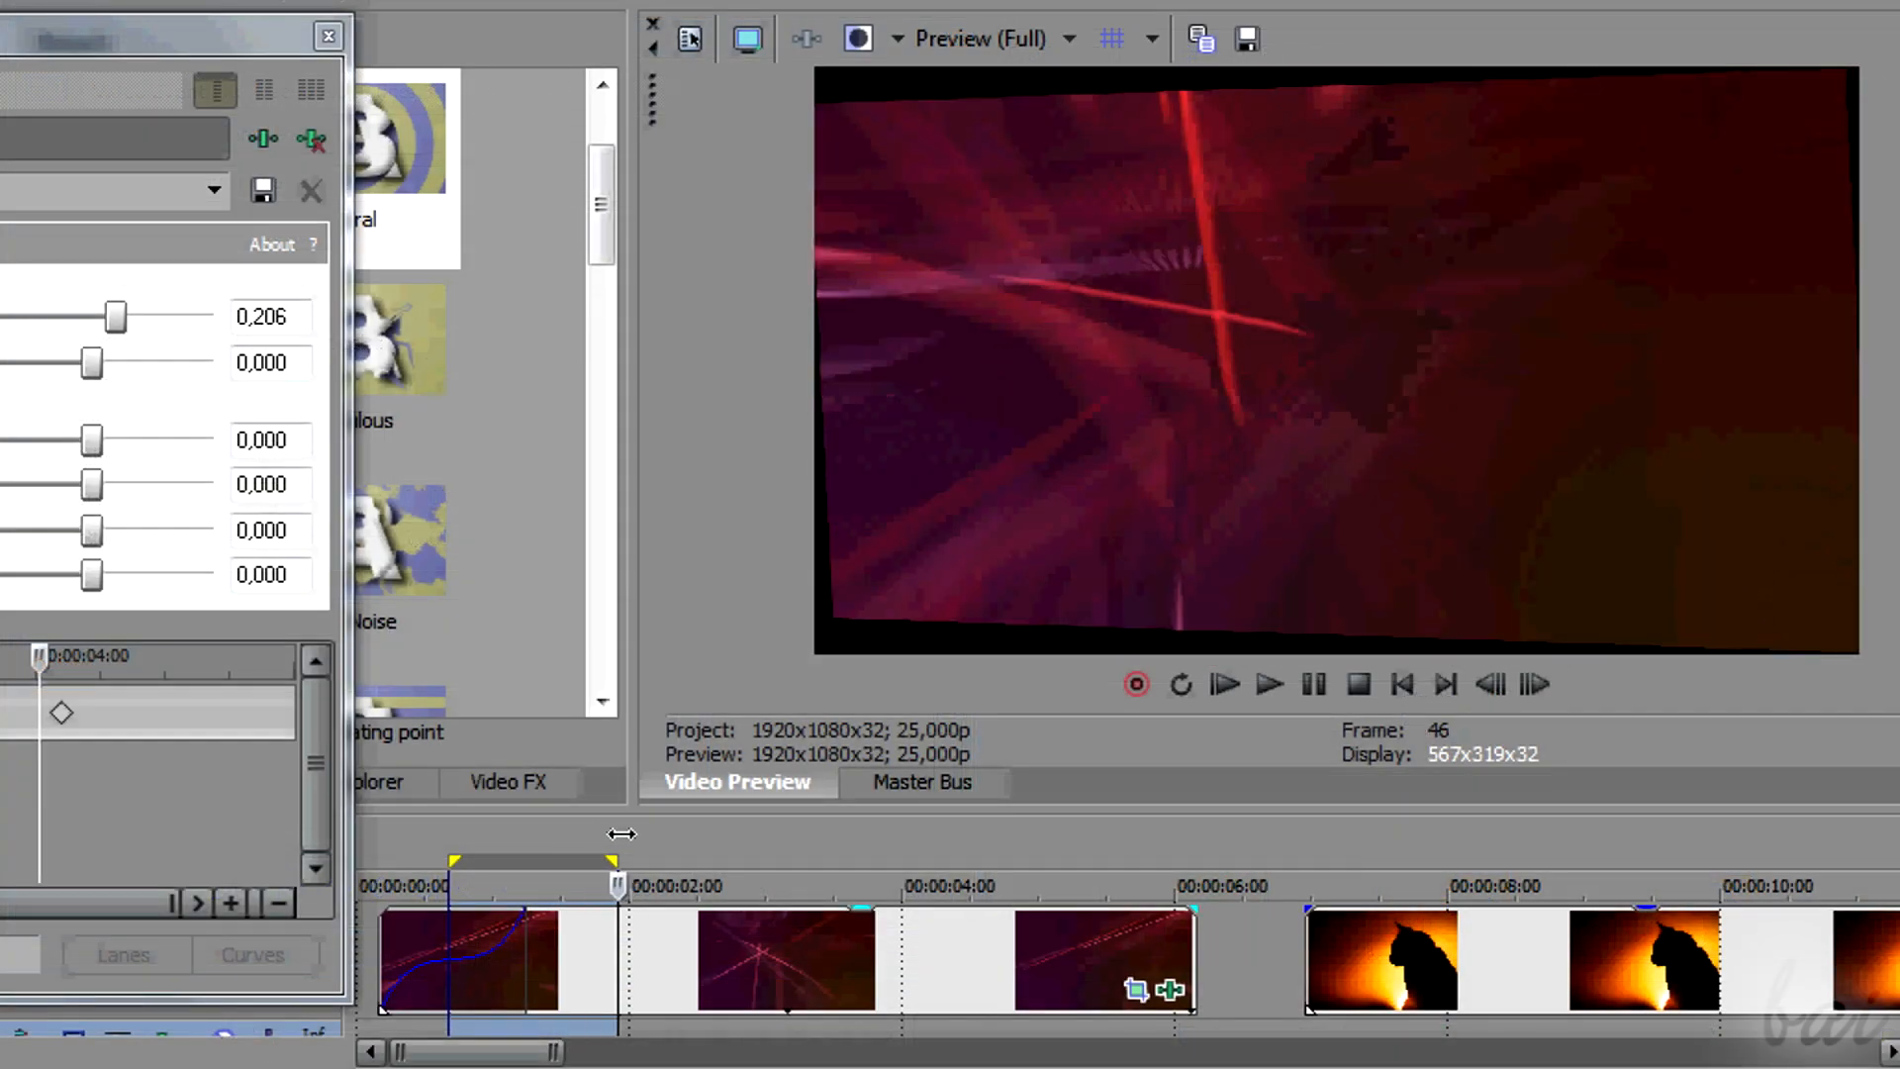
drag(752, 847, 1001, 862)
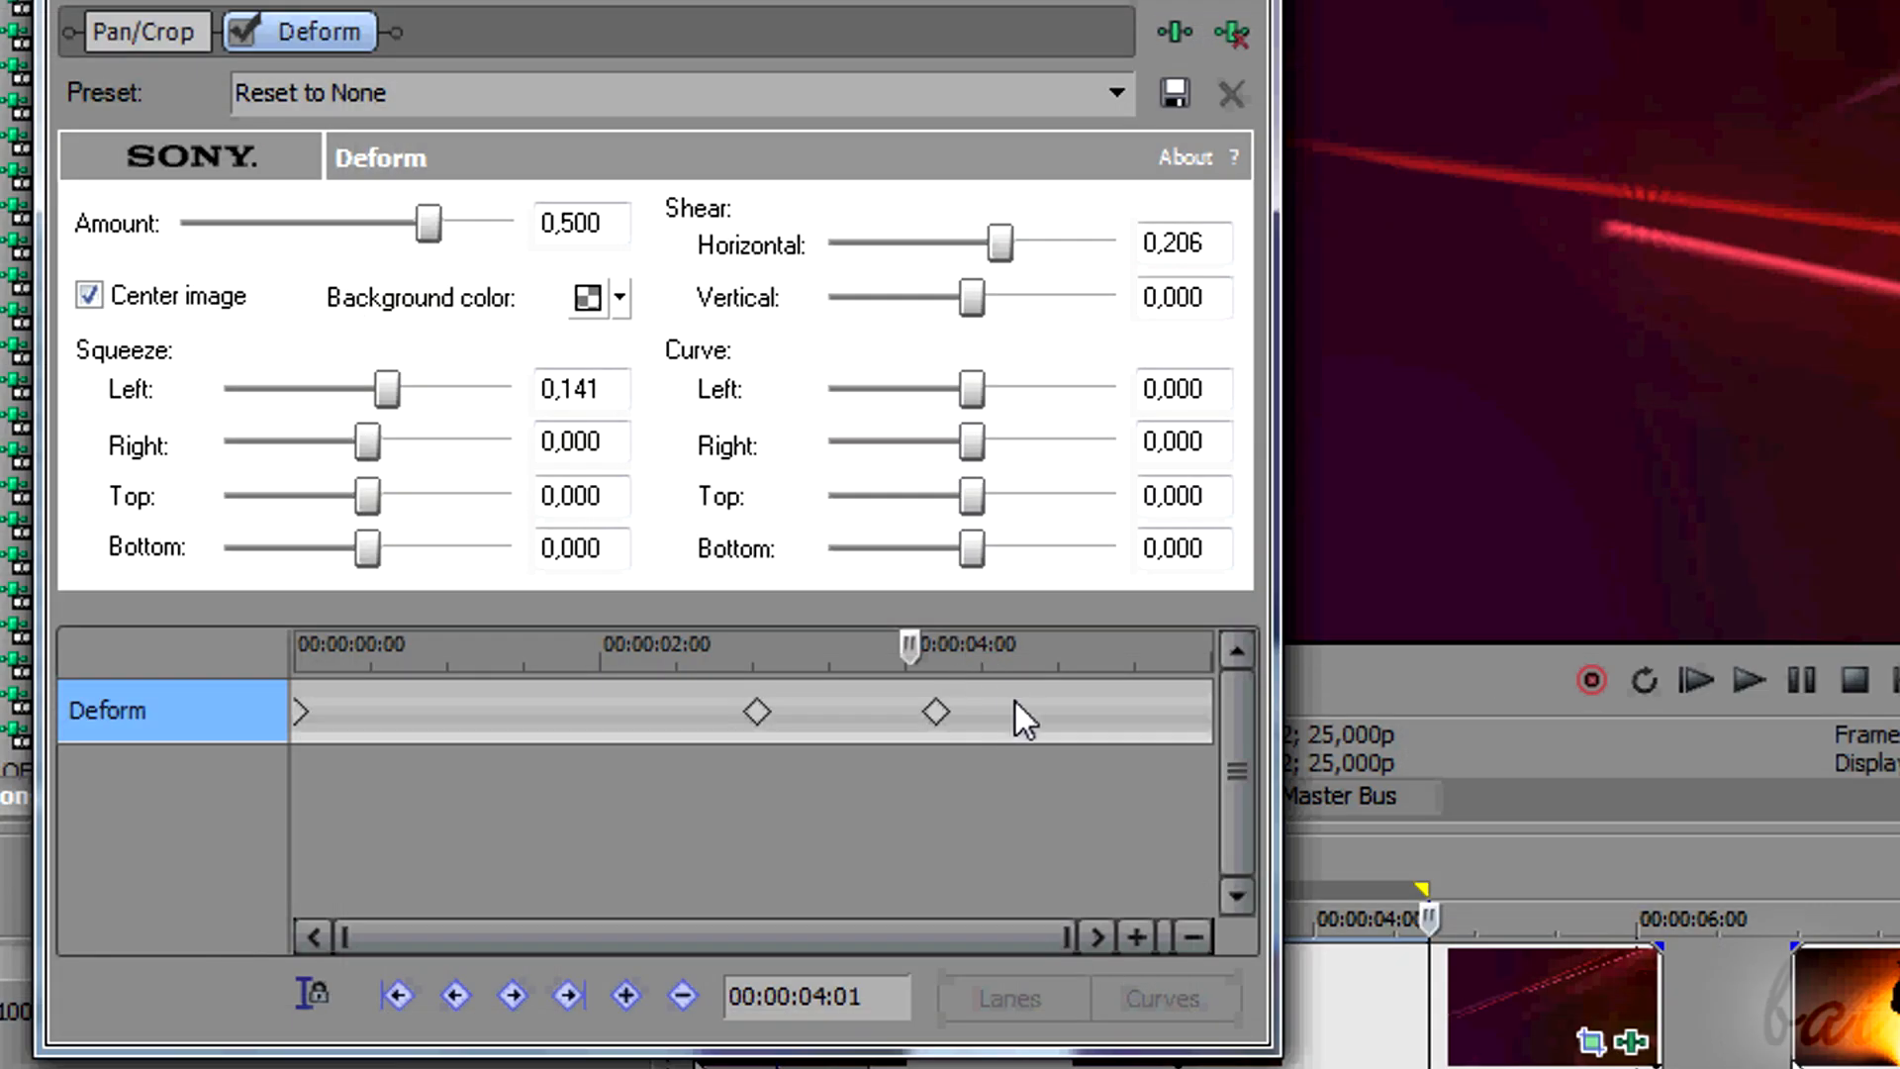
Delete the last Deform keyframe, just after 00:00:04:00, and the first one at 00:00:00:00
mouse_move(934, 710)
mouse_down()
mouse_move(1019, 721)
mouse_move(844, 707)
mouse_move(1172, 719)
mouse_move(952, 719)
mouse_up()
right_click(952, 716)
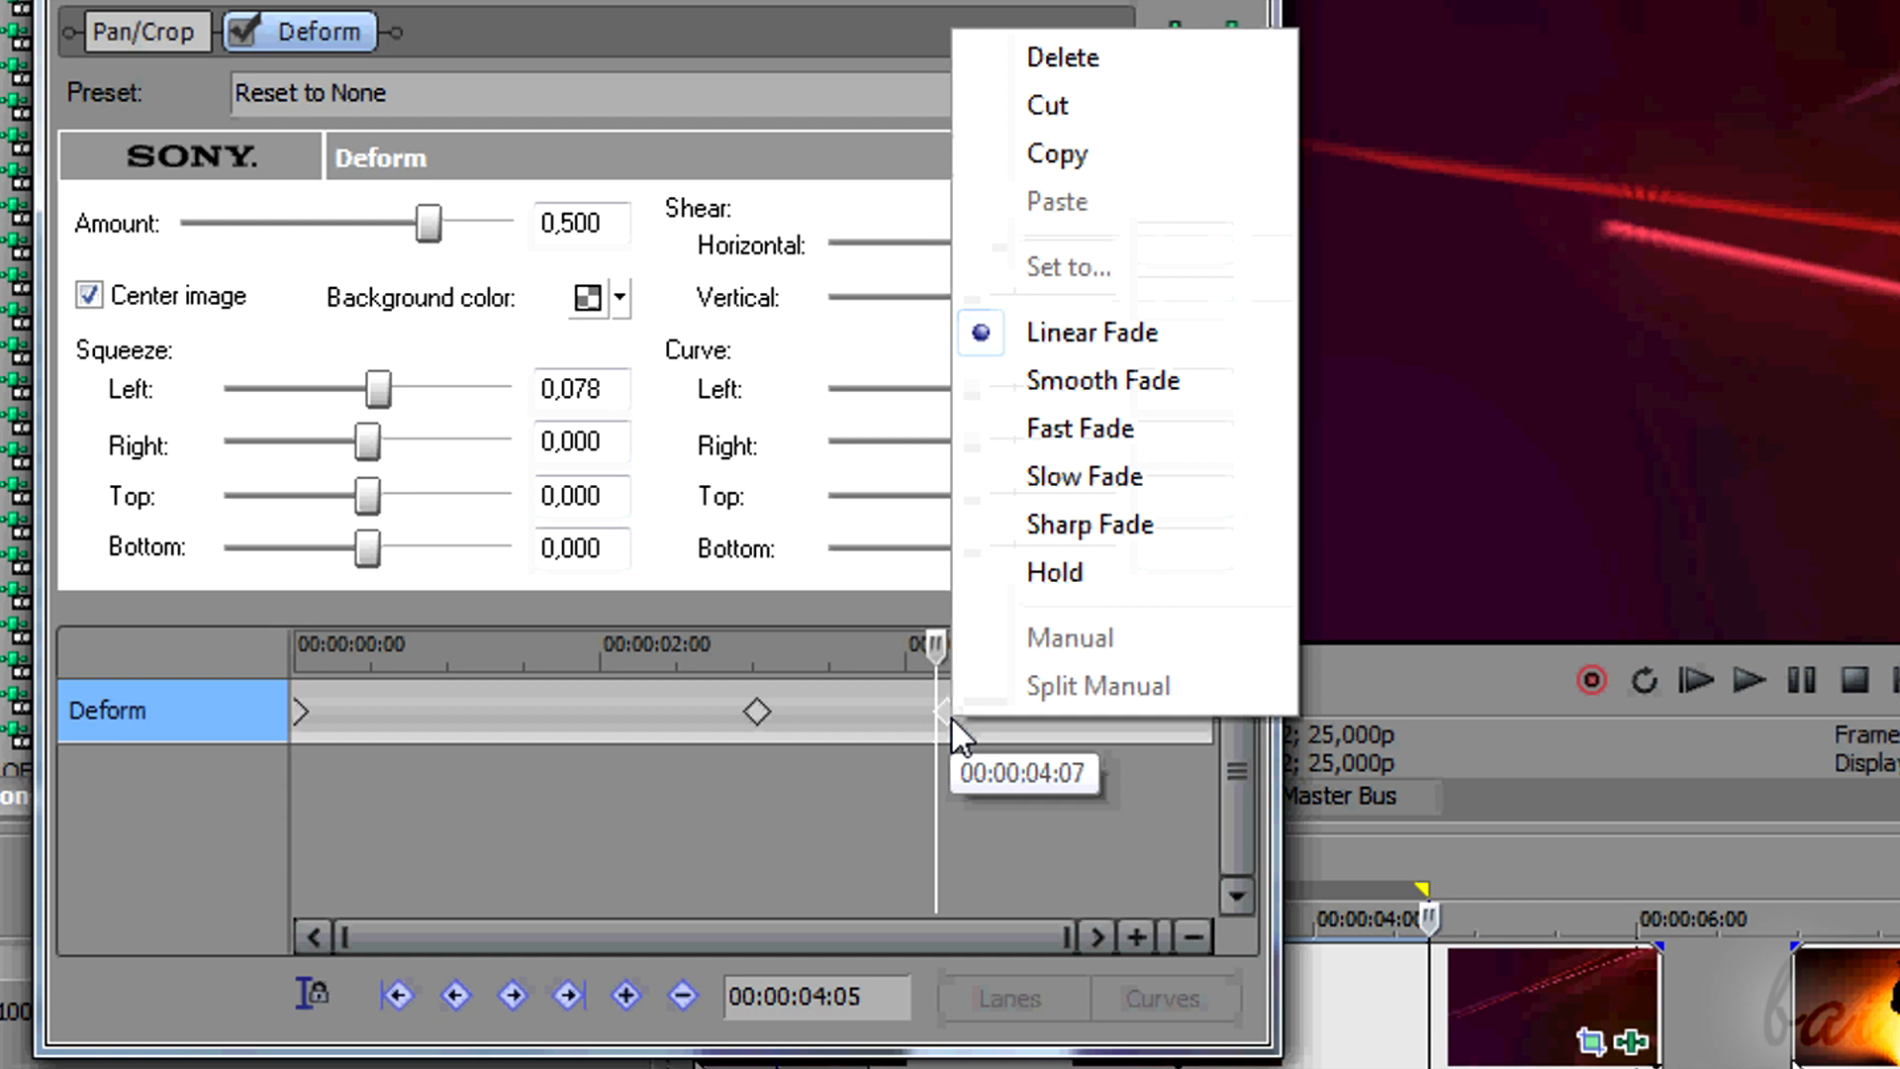
click(1074, 60)
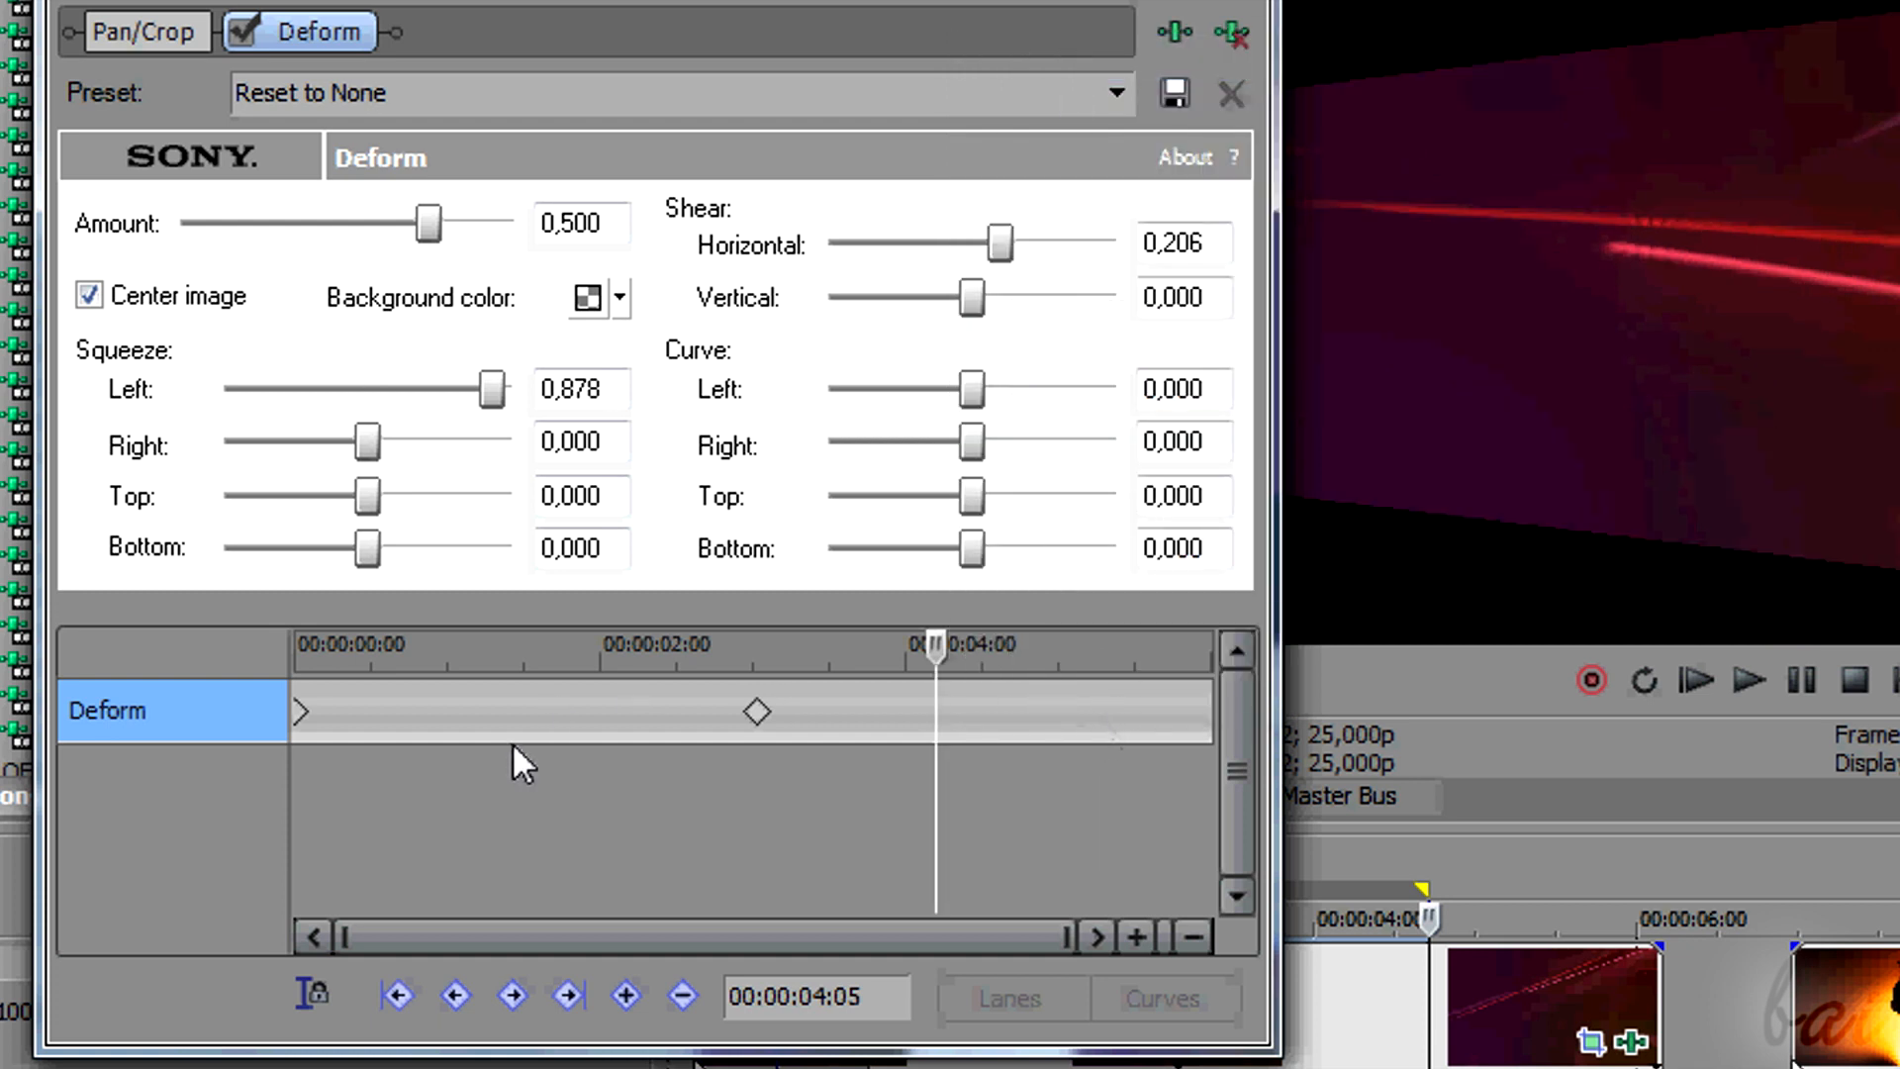
right_click(301, 710)
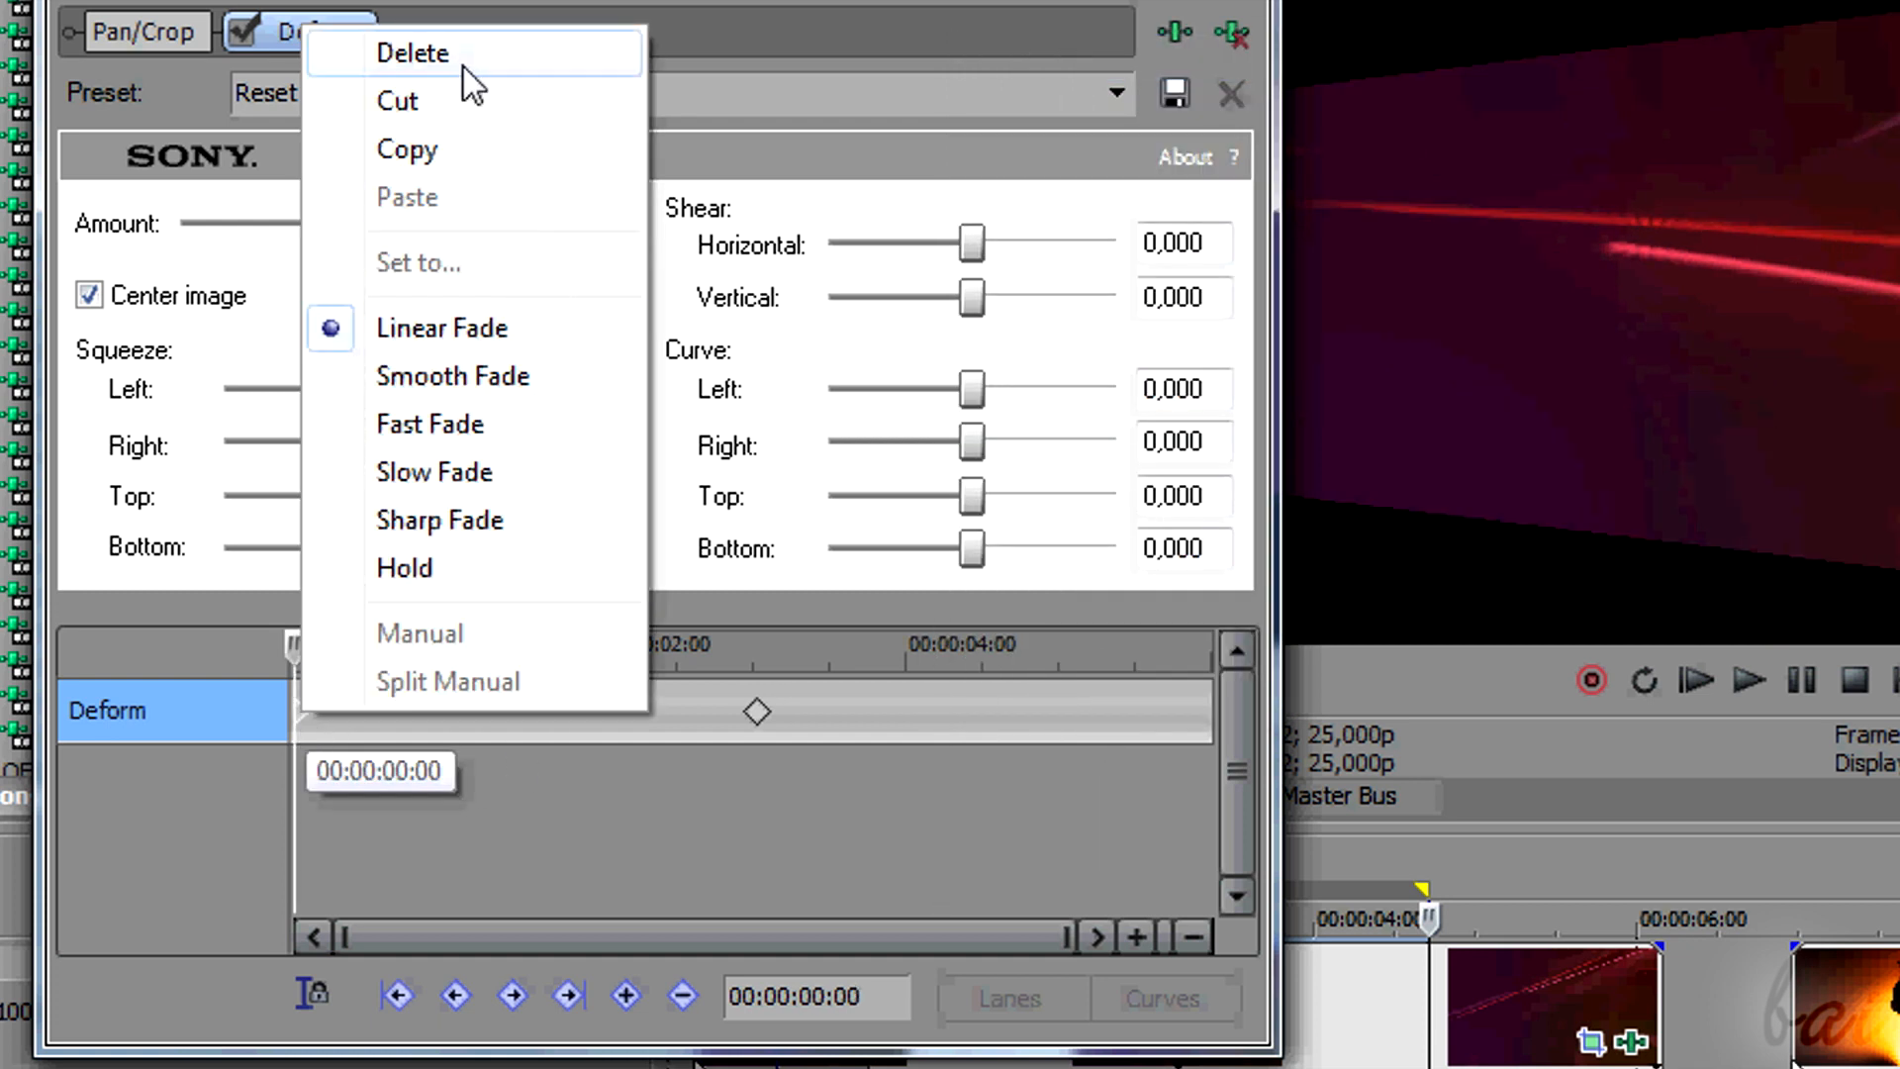
click(447, 98)
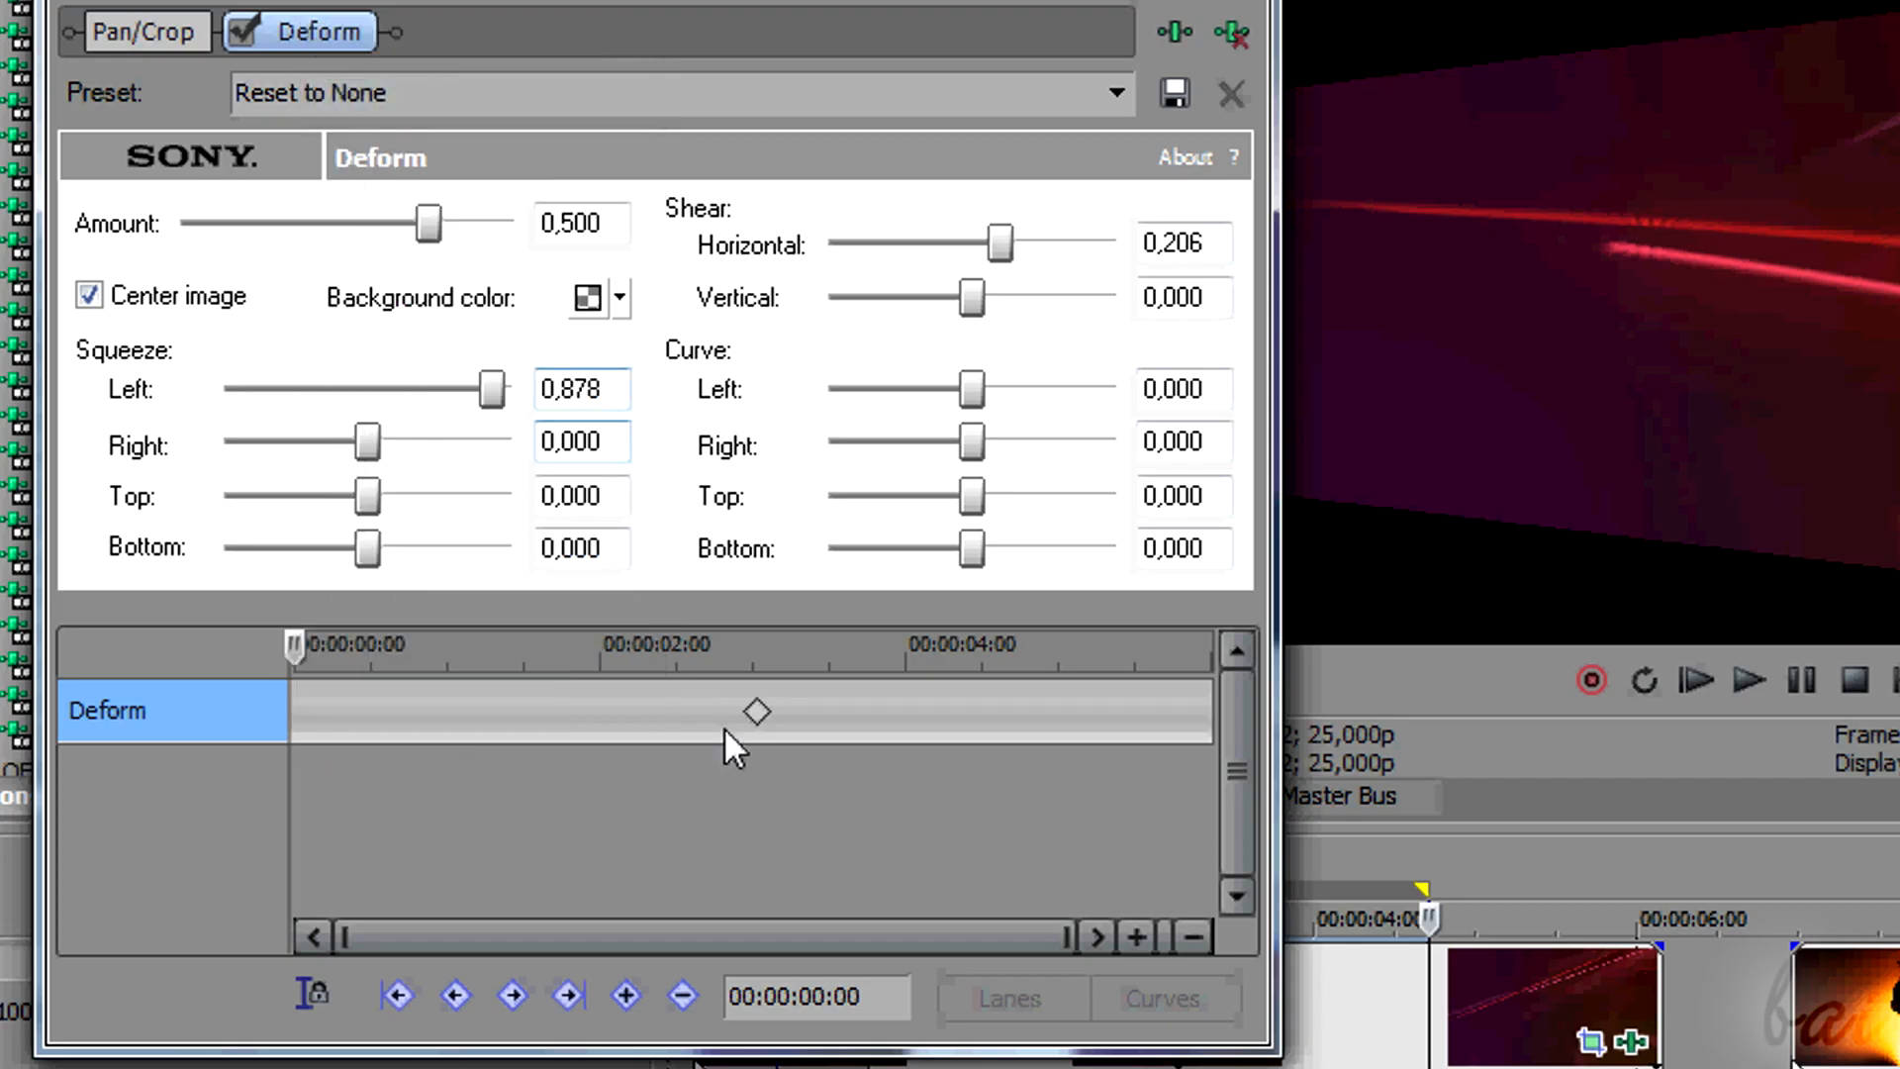
Preview the remaining Deform animation by scrubbing through the effect's keyframes and across the first clip on the timeline
drag(295, 640, 690, 666)
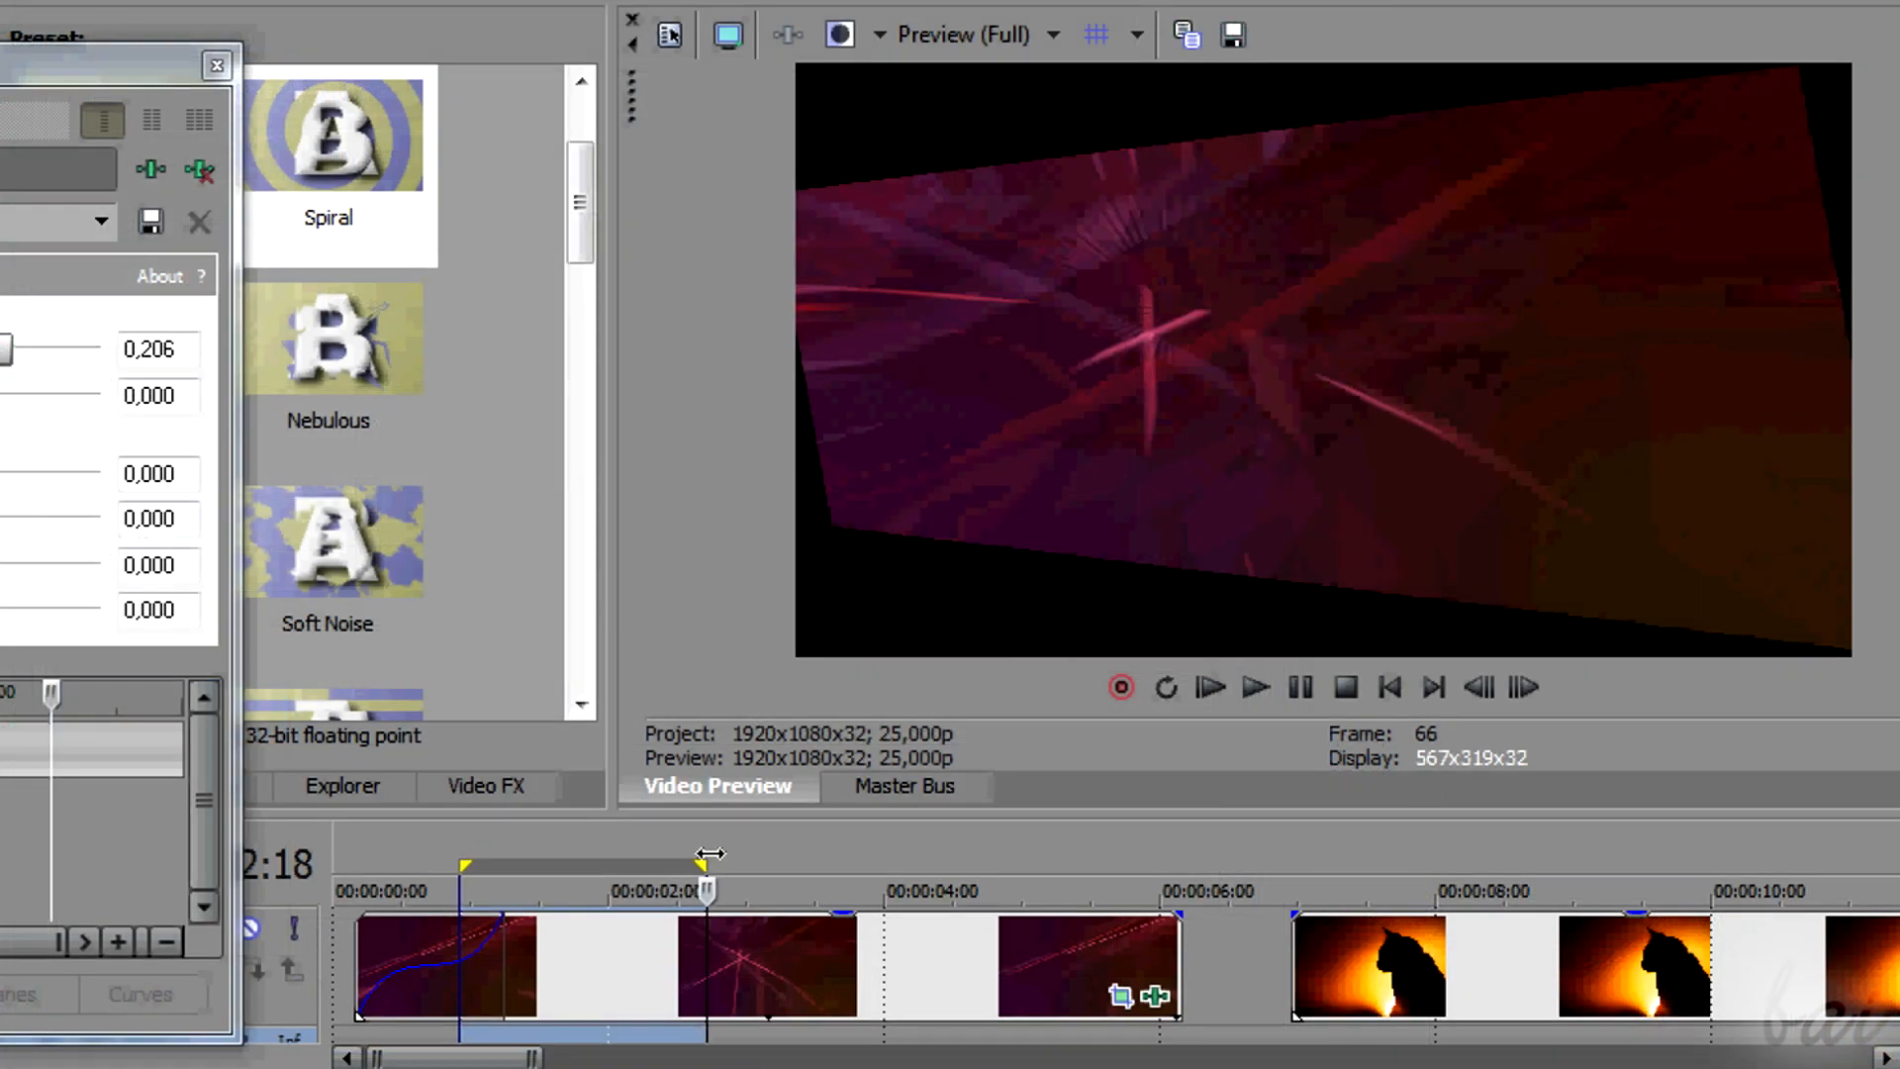
drag(779, 855, 940, 855)
drag(940, 855, 1002, 855)
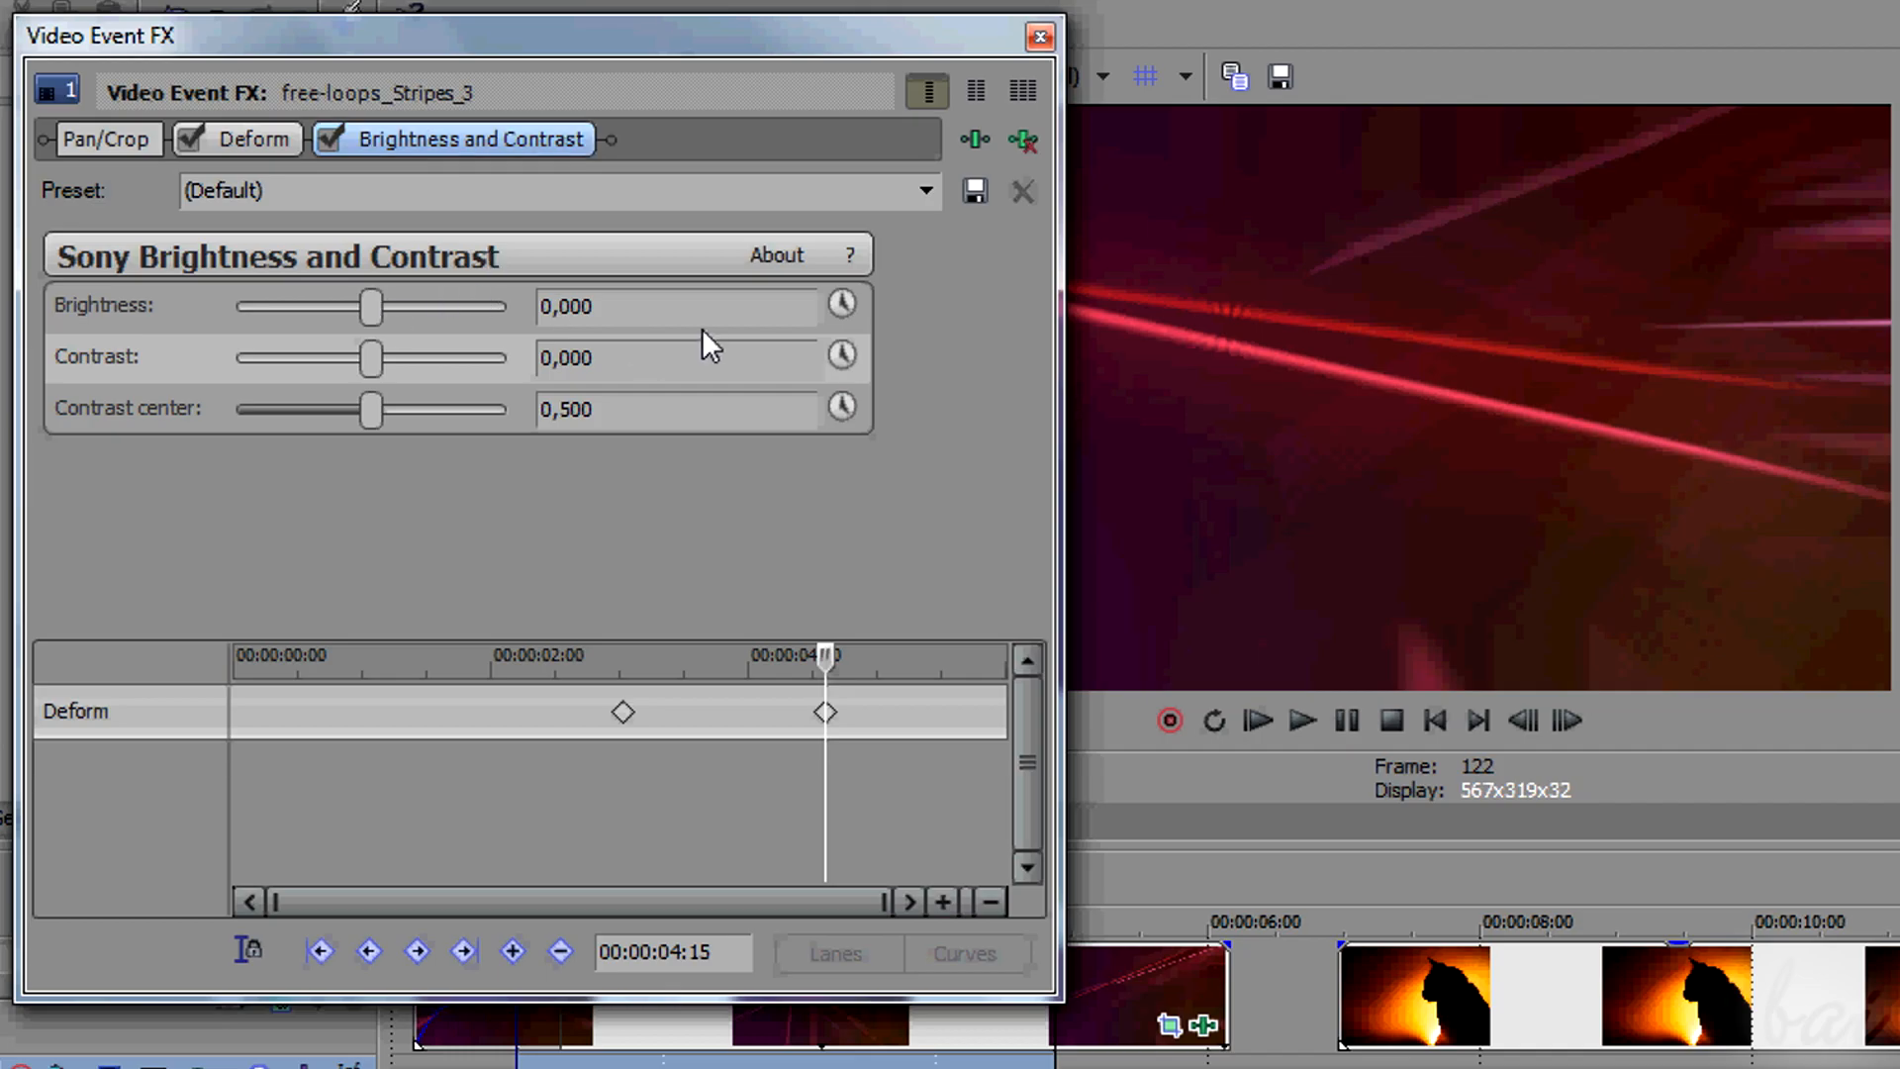
Animate Brightness and Contrast with raised values in a keyframe at 00:00:01:16, and preview the change on the timeline
click(844, 306)
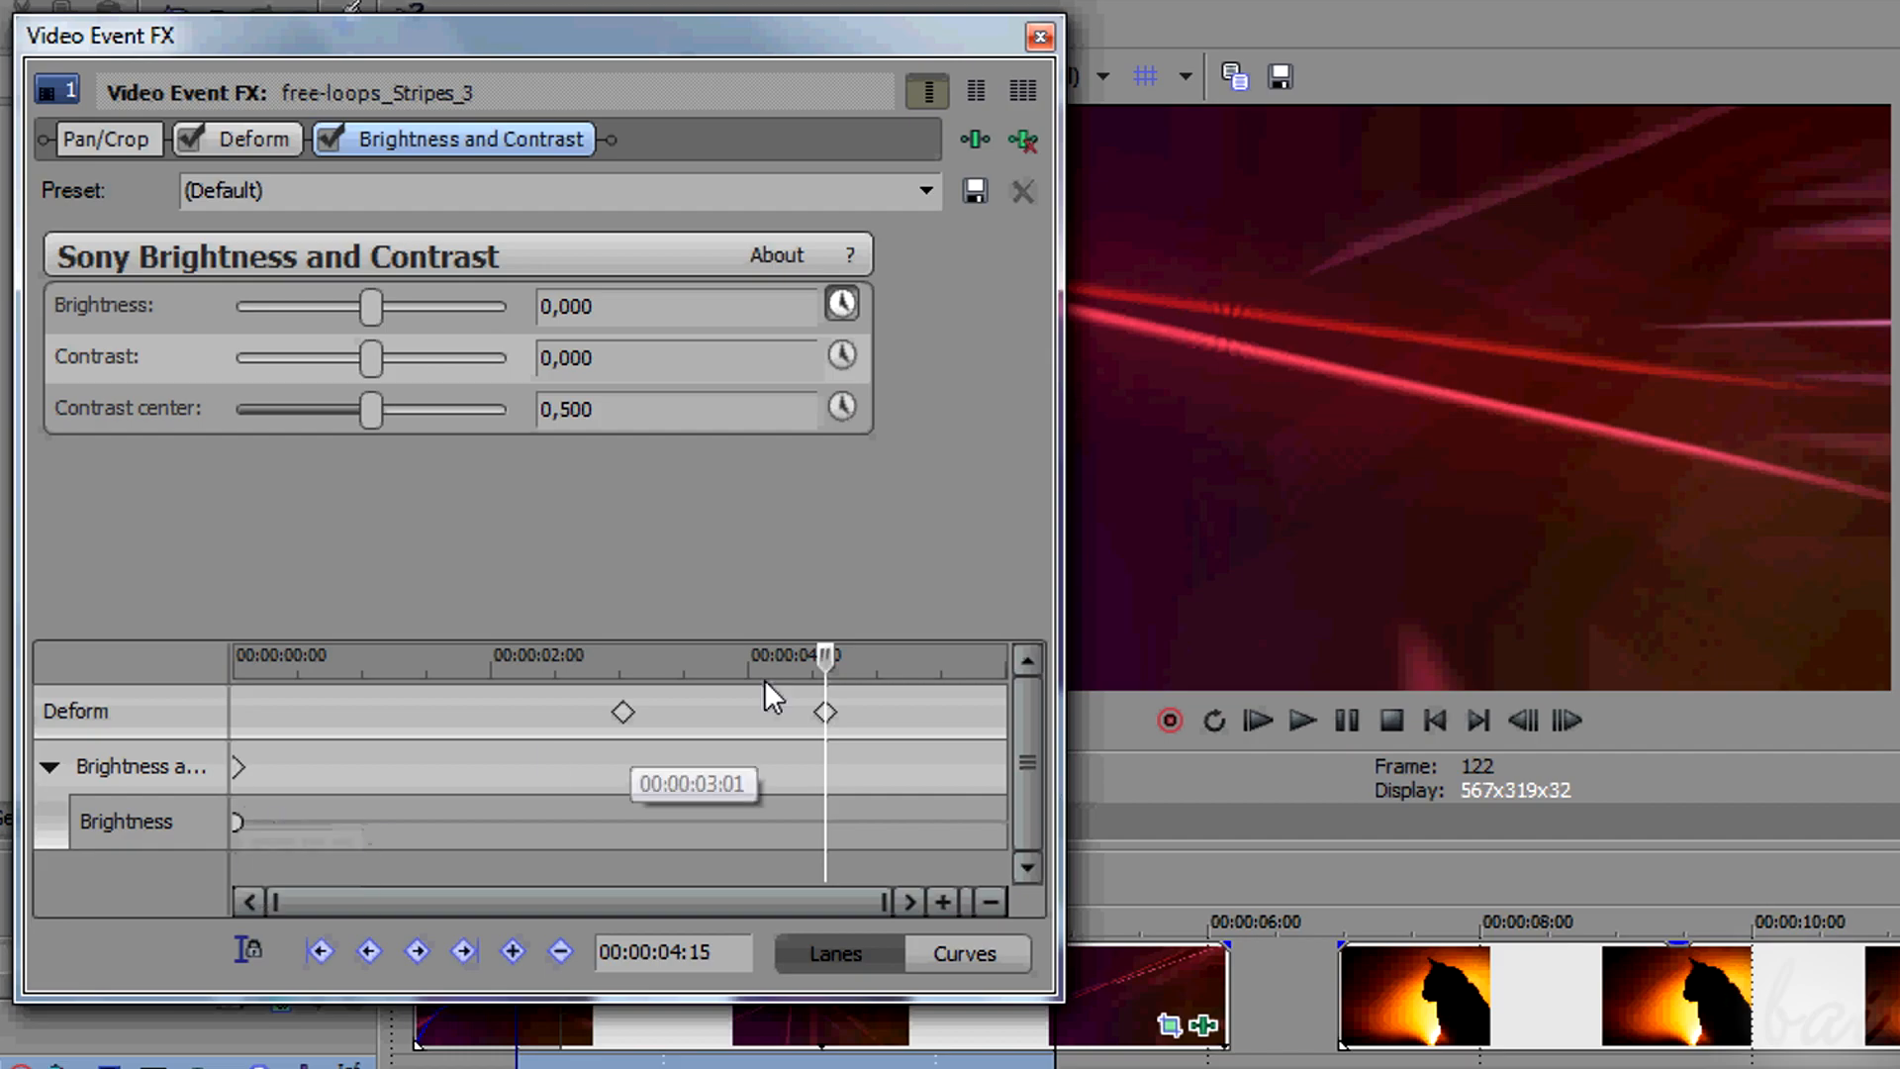
drag(826, 659, 443, 655)
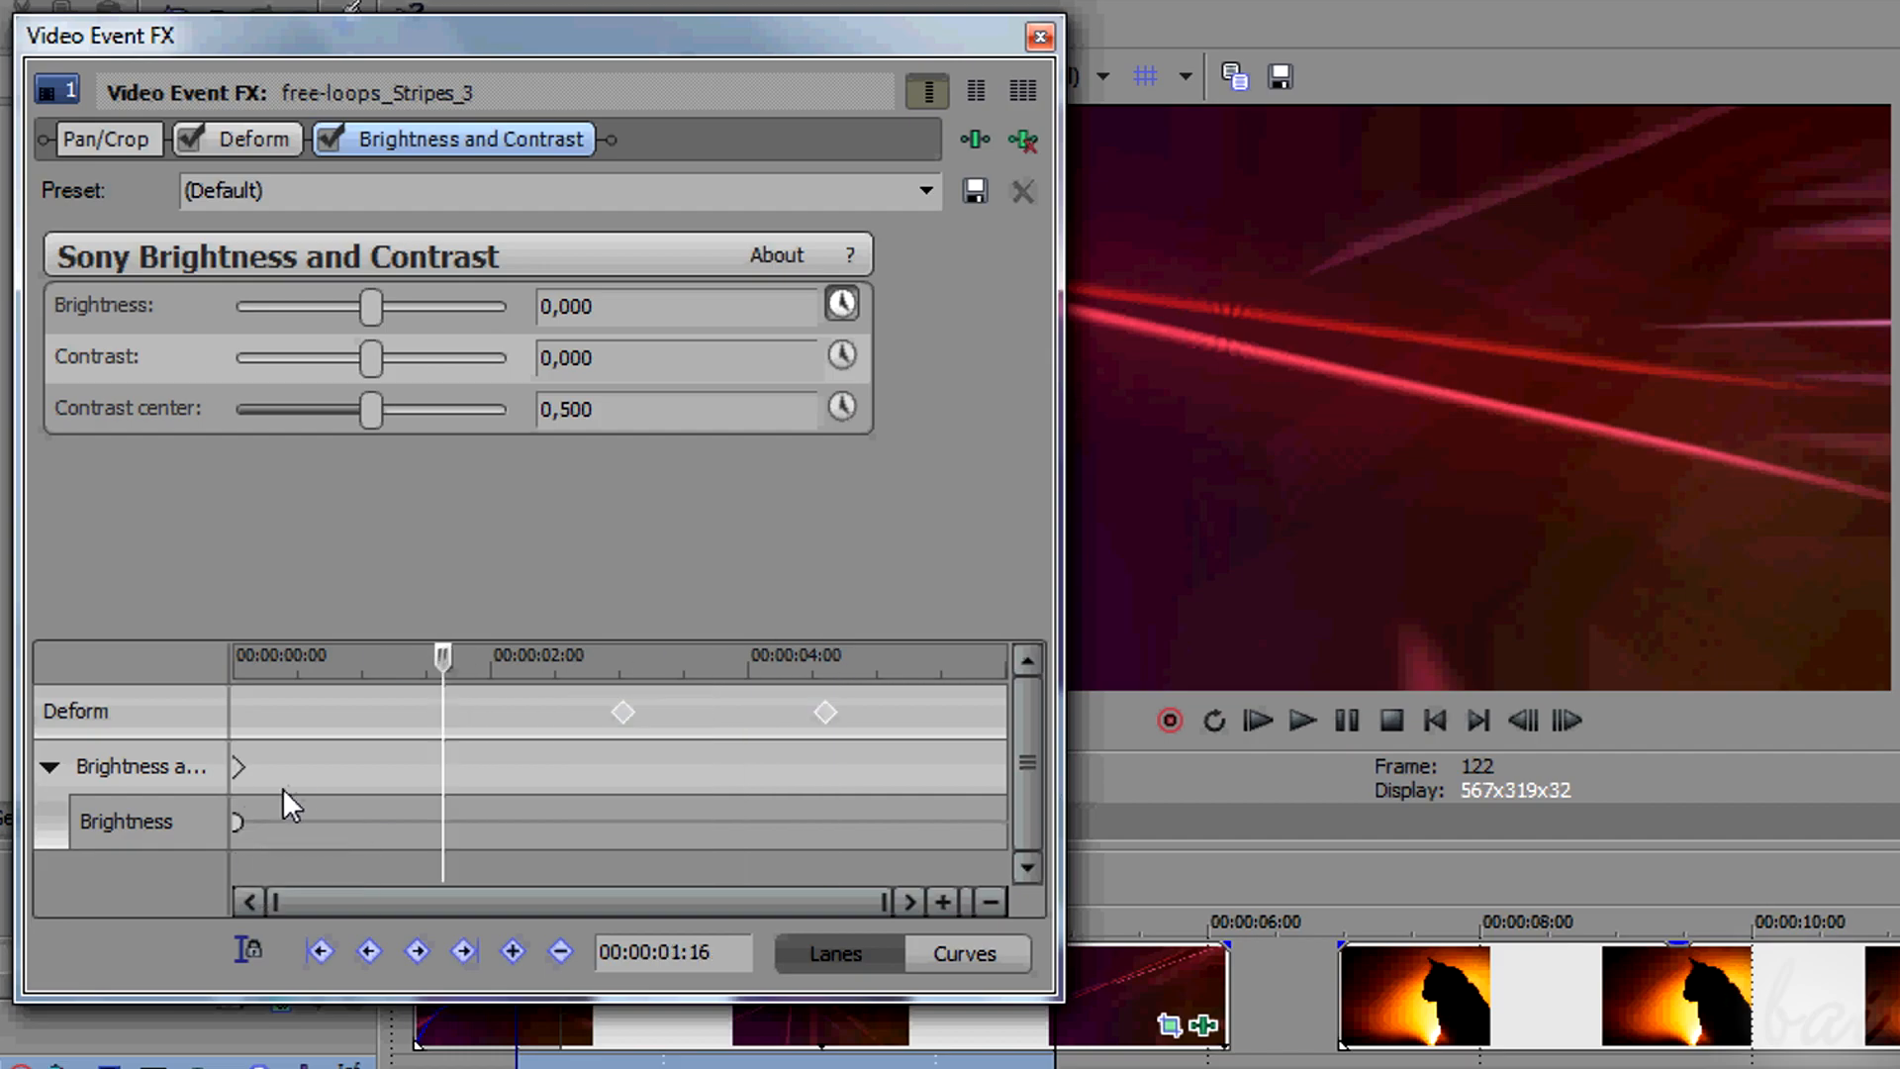
drag(371, 306, 410, 309)
drag(371, 358, 483, 365)
drag(483, 364, 461, 365)
drag(421, 896, 695, 883)
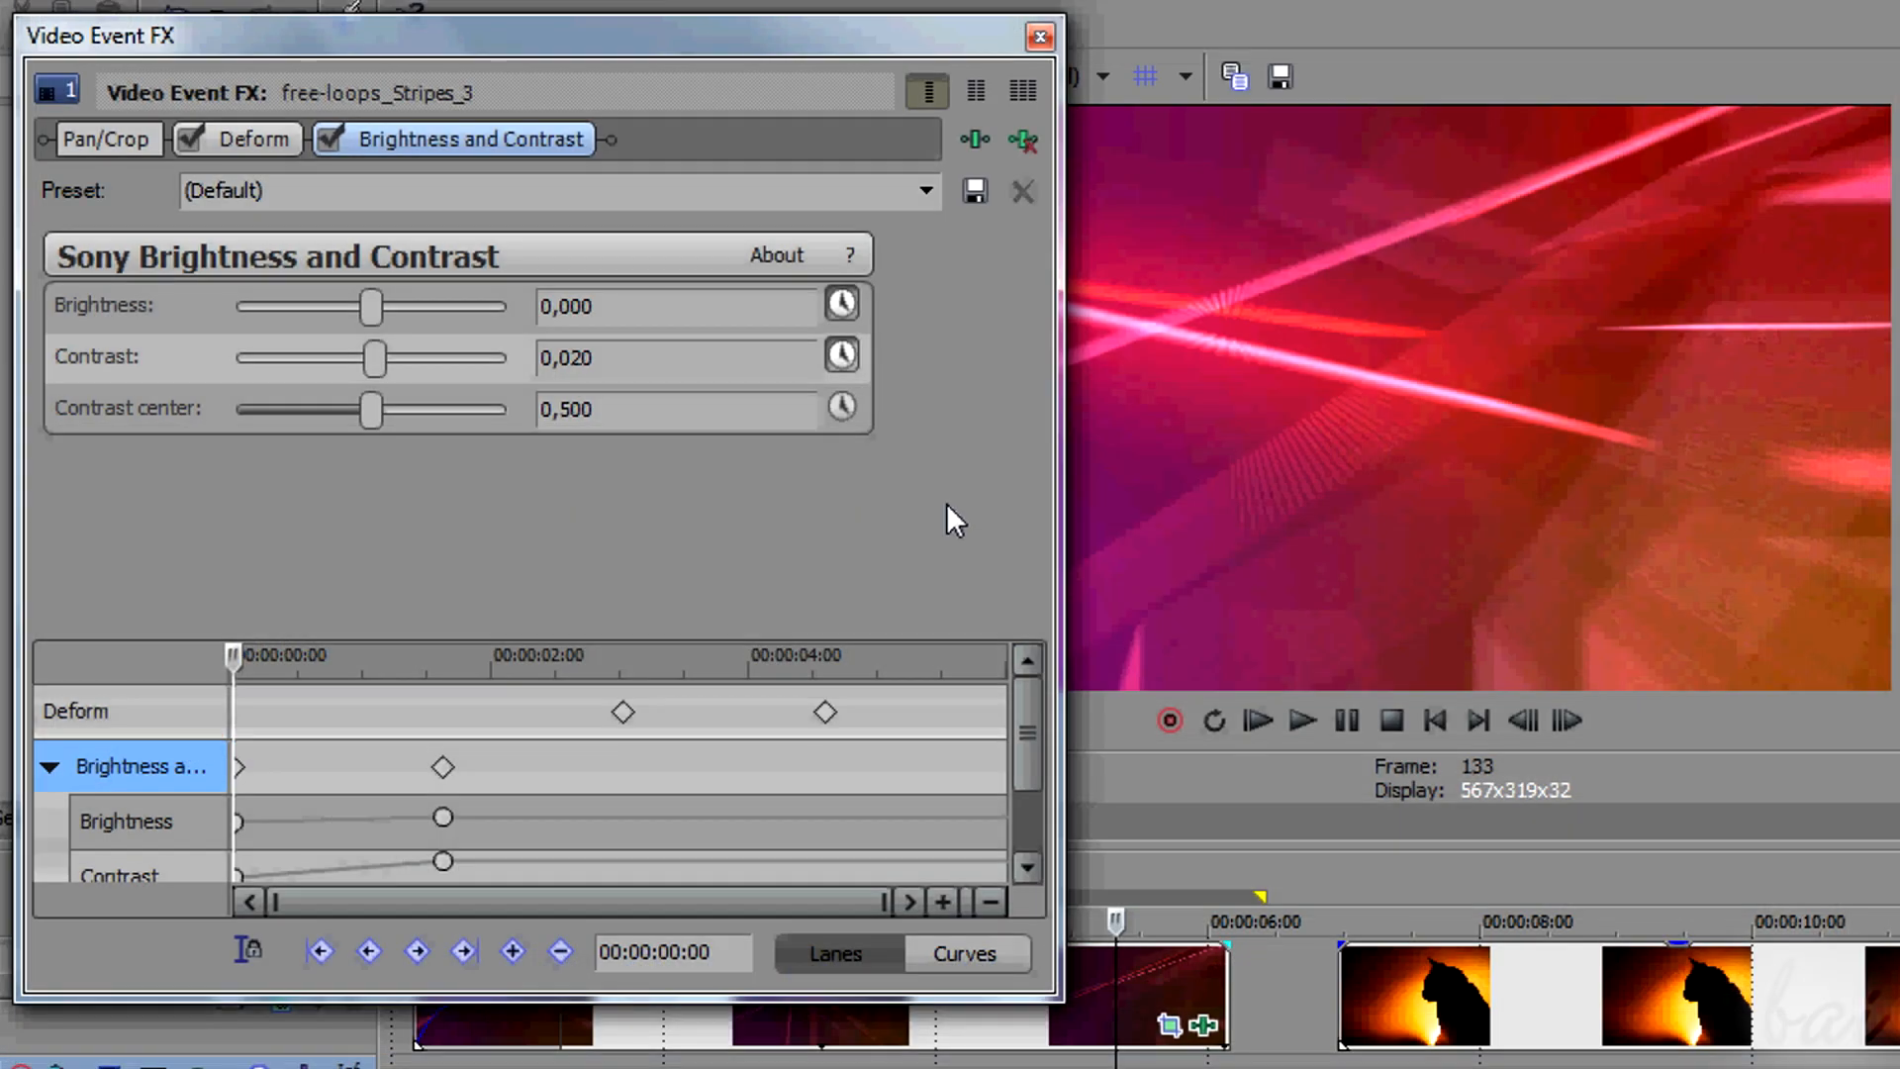
Disable animation for Contrast and Brightness to remove their keyframes, and enable it again for both parameters
click(849, 351)
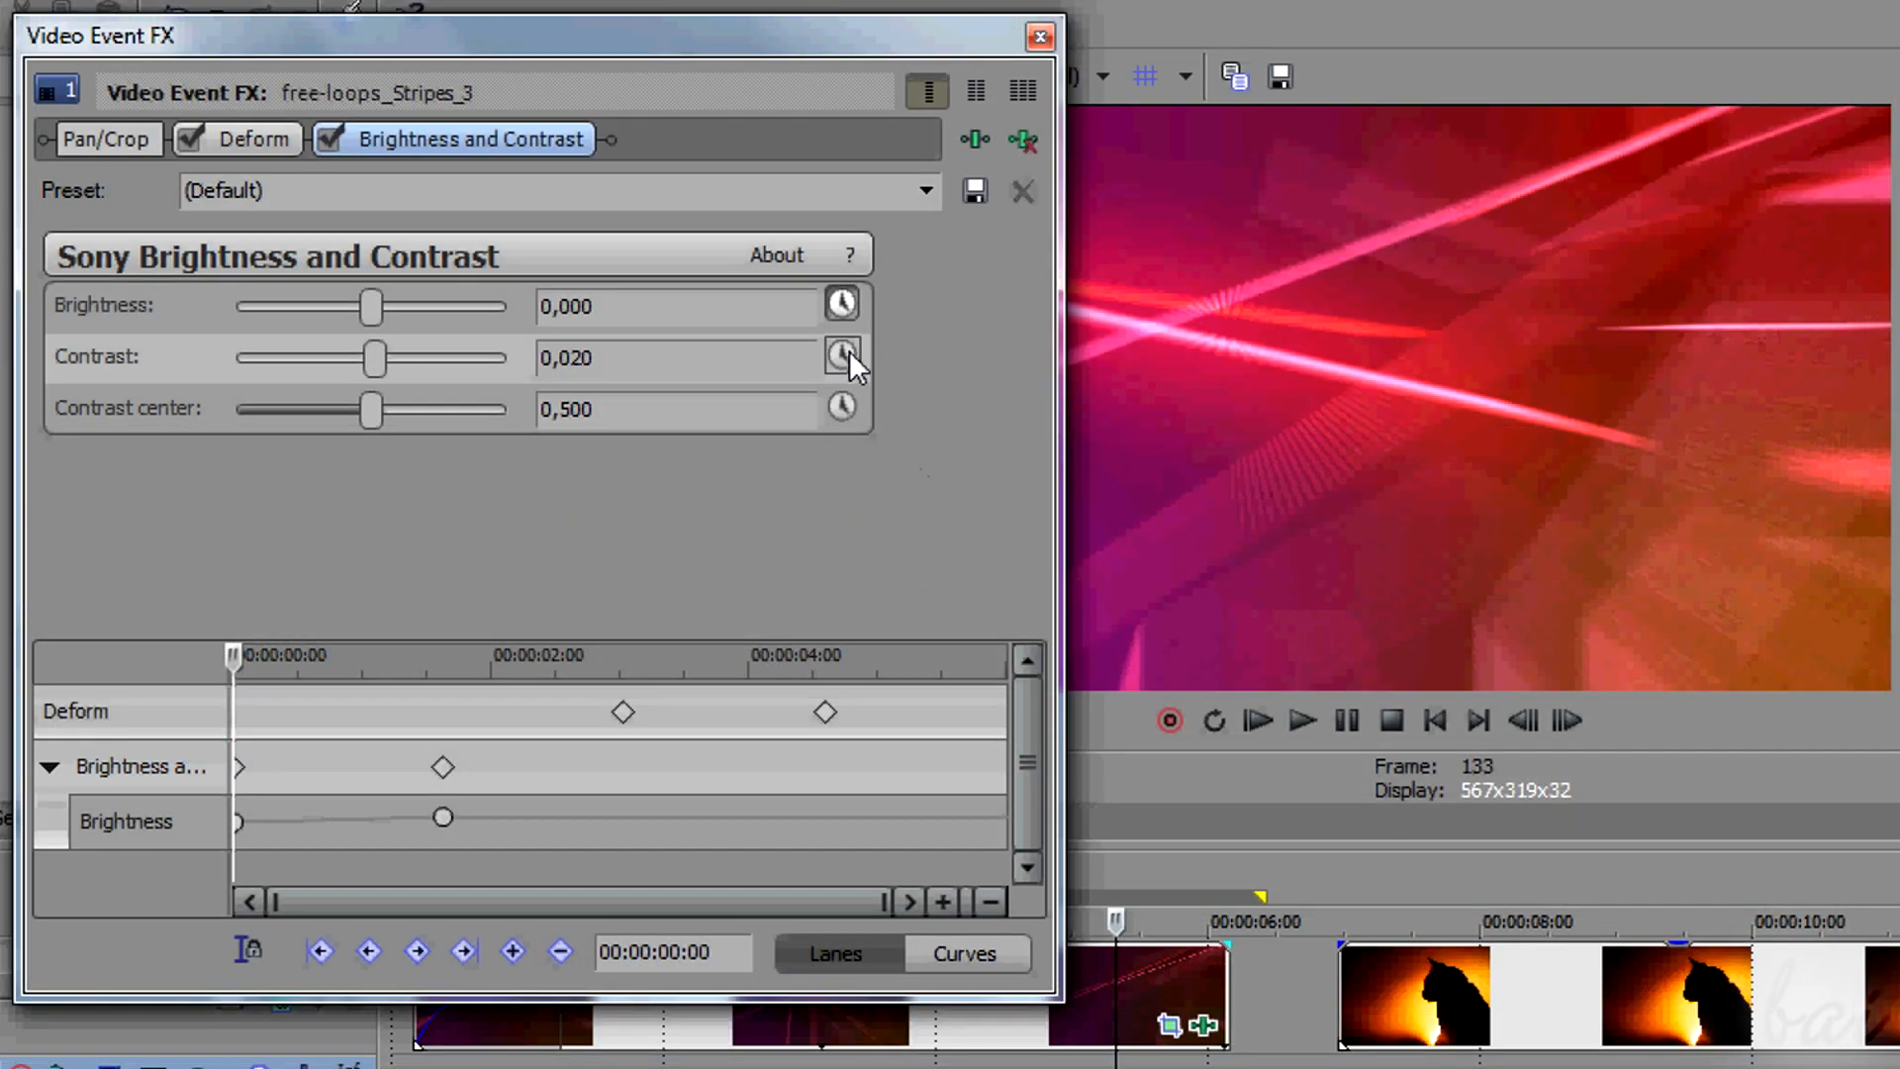
click(844, 301)
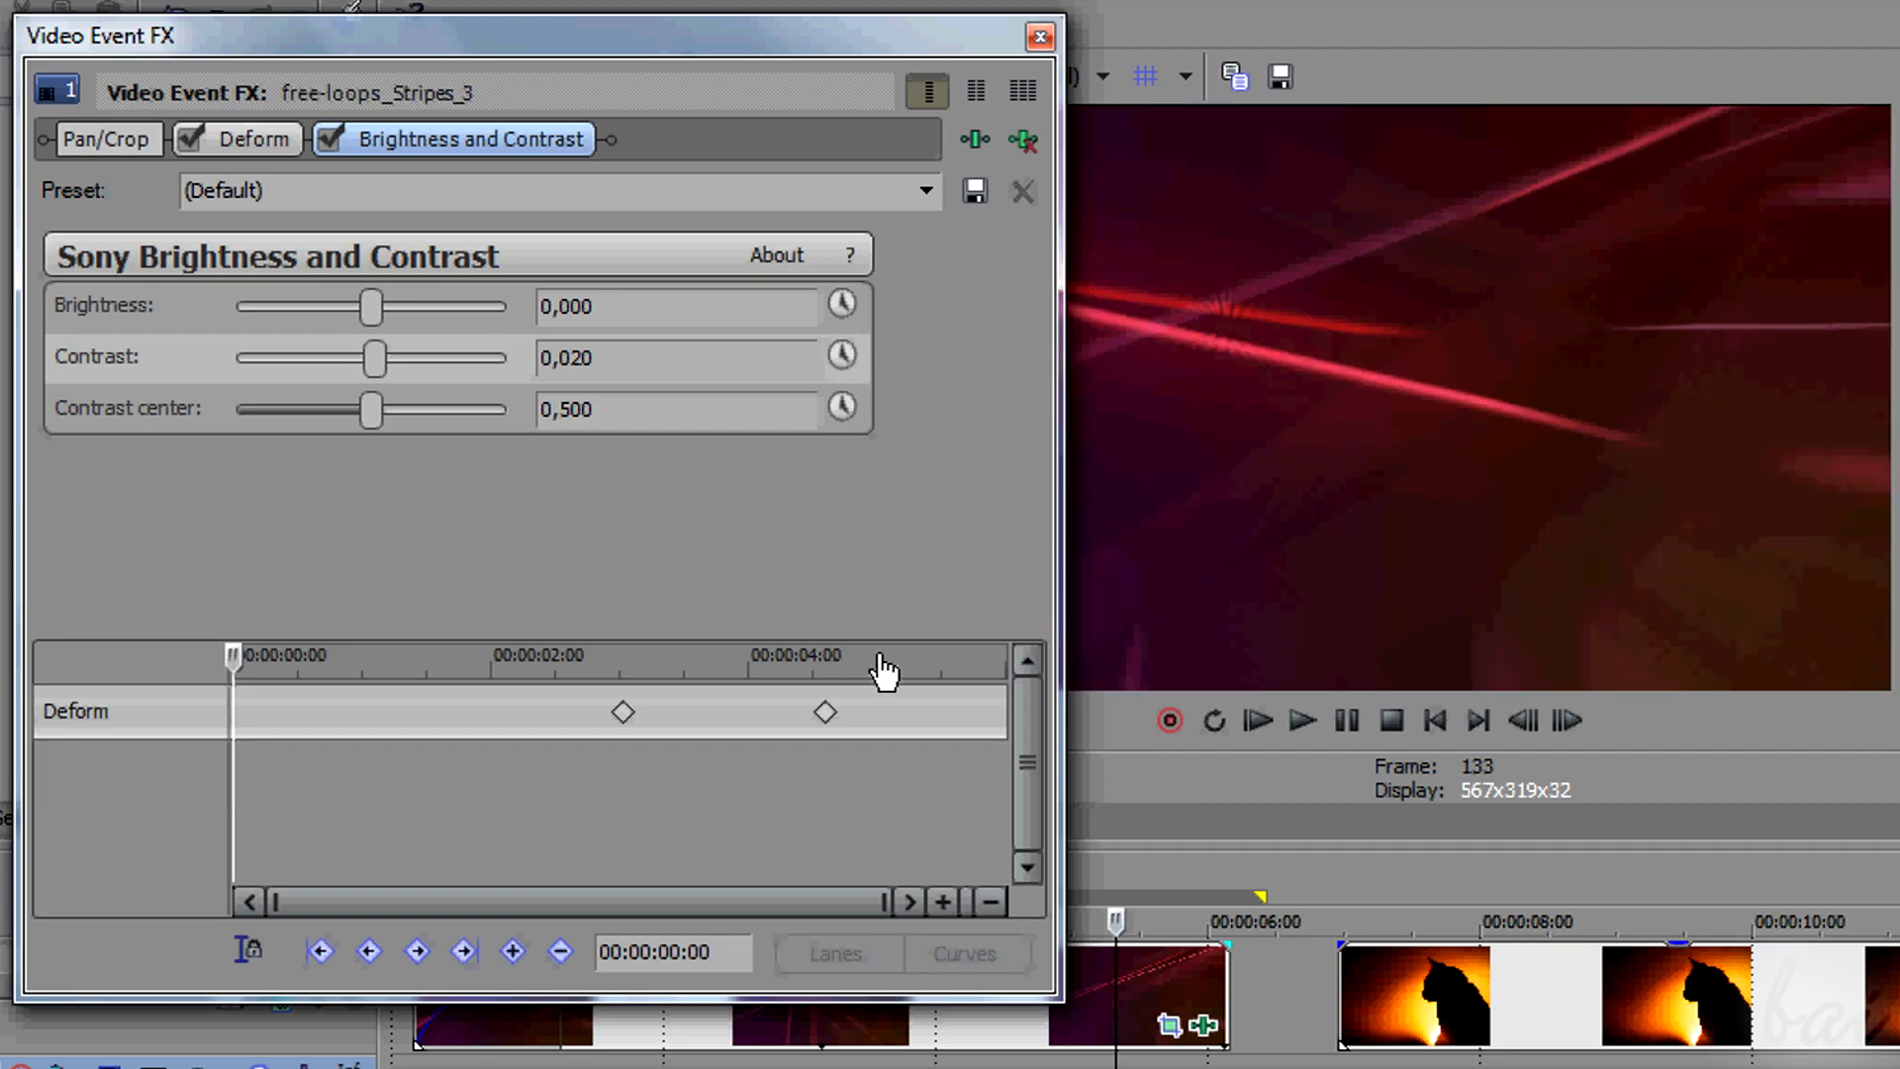
click(844, 354)
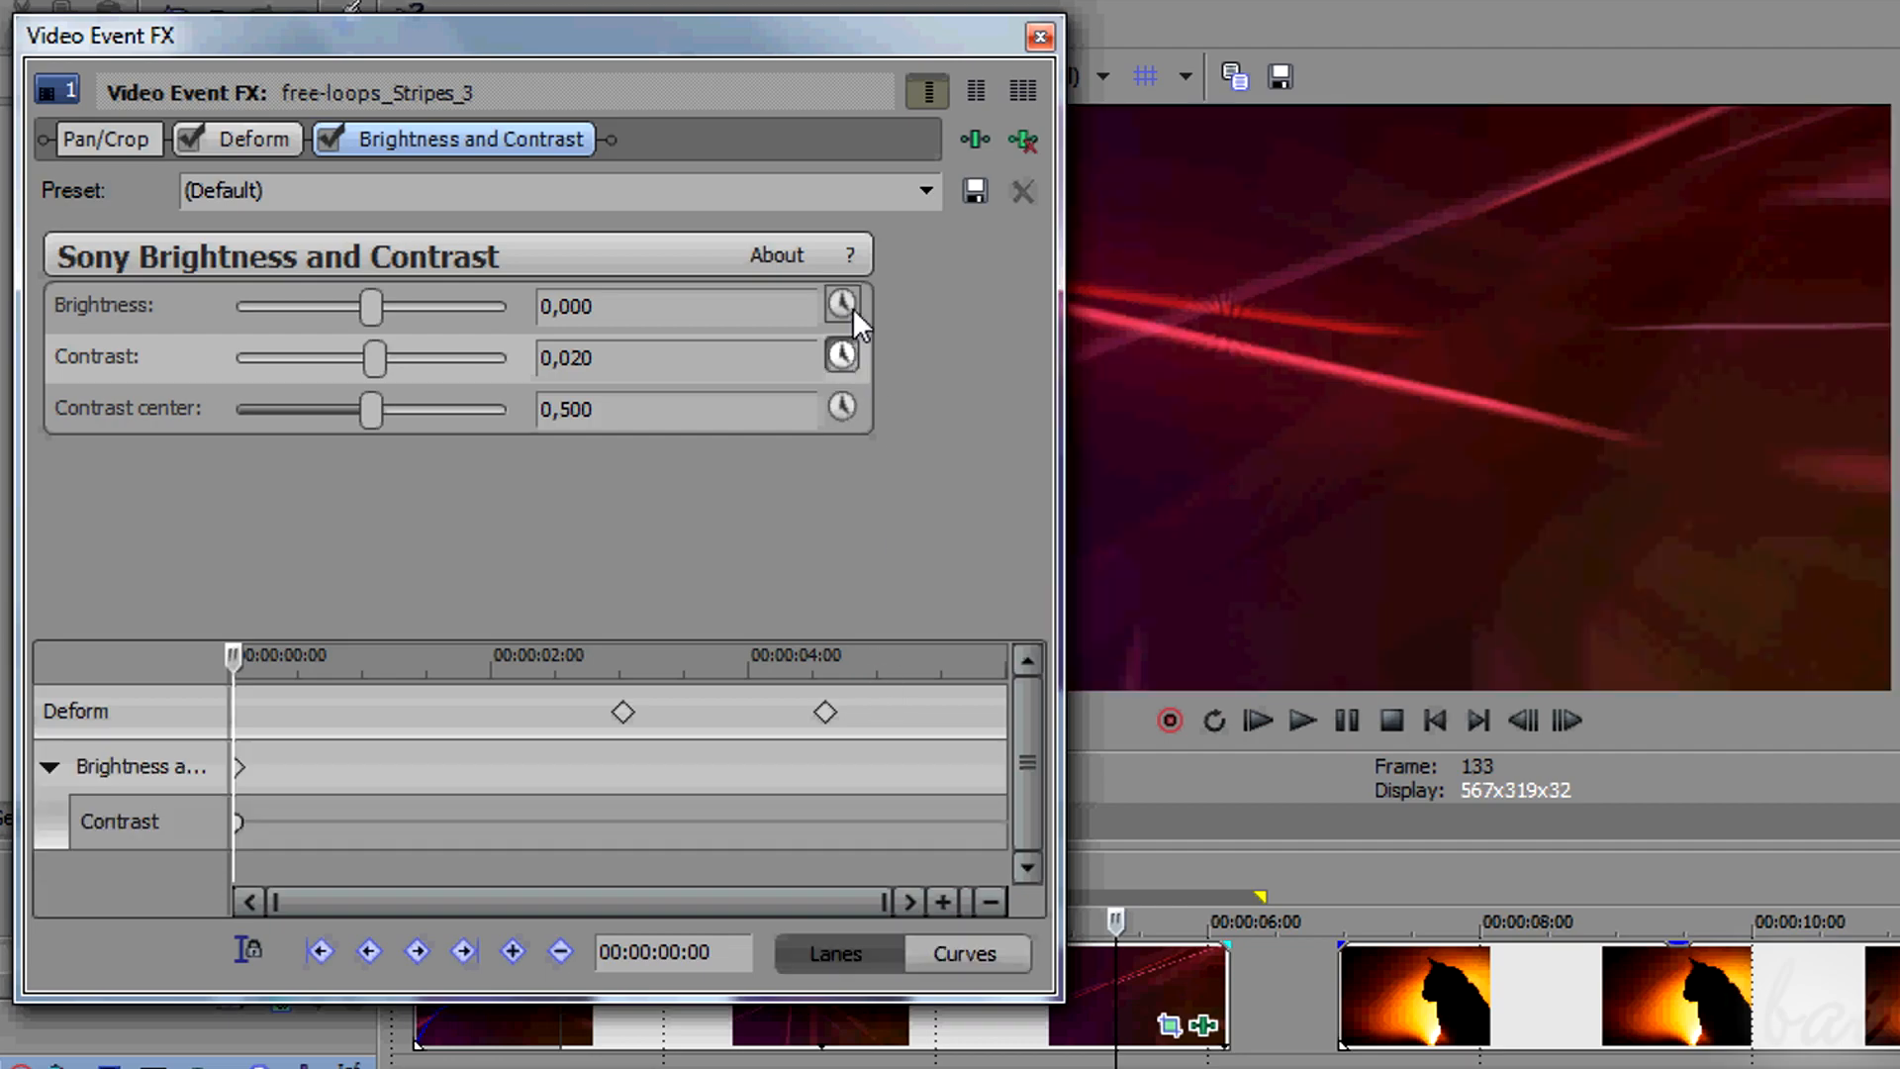
click(851, 309)
drag(1037, 793, 1036, 745)
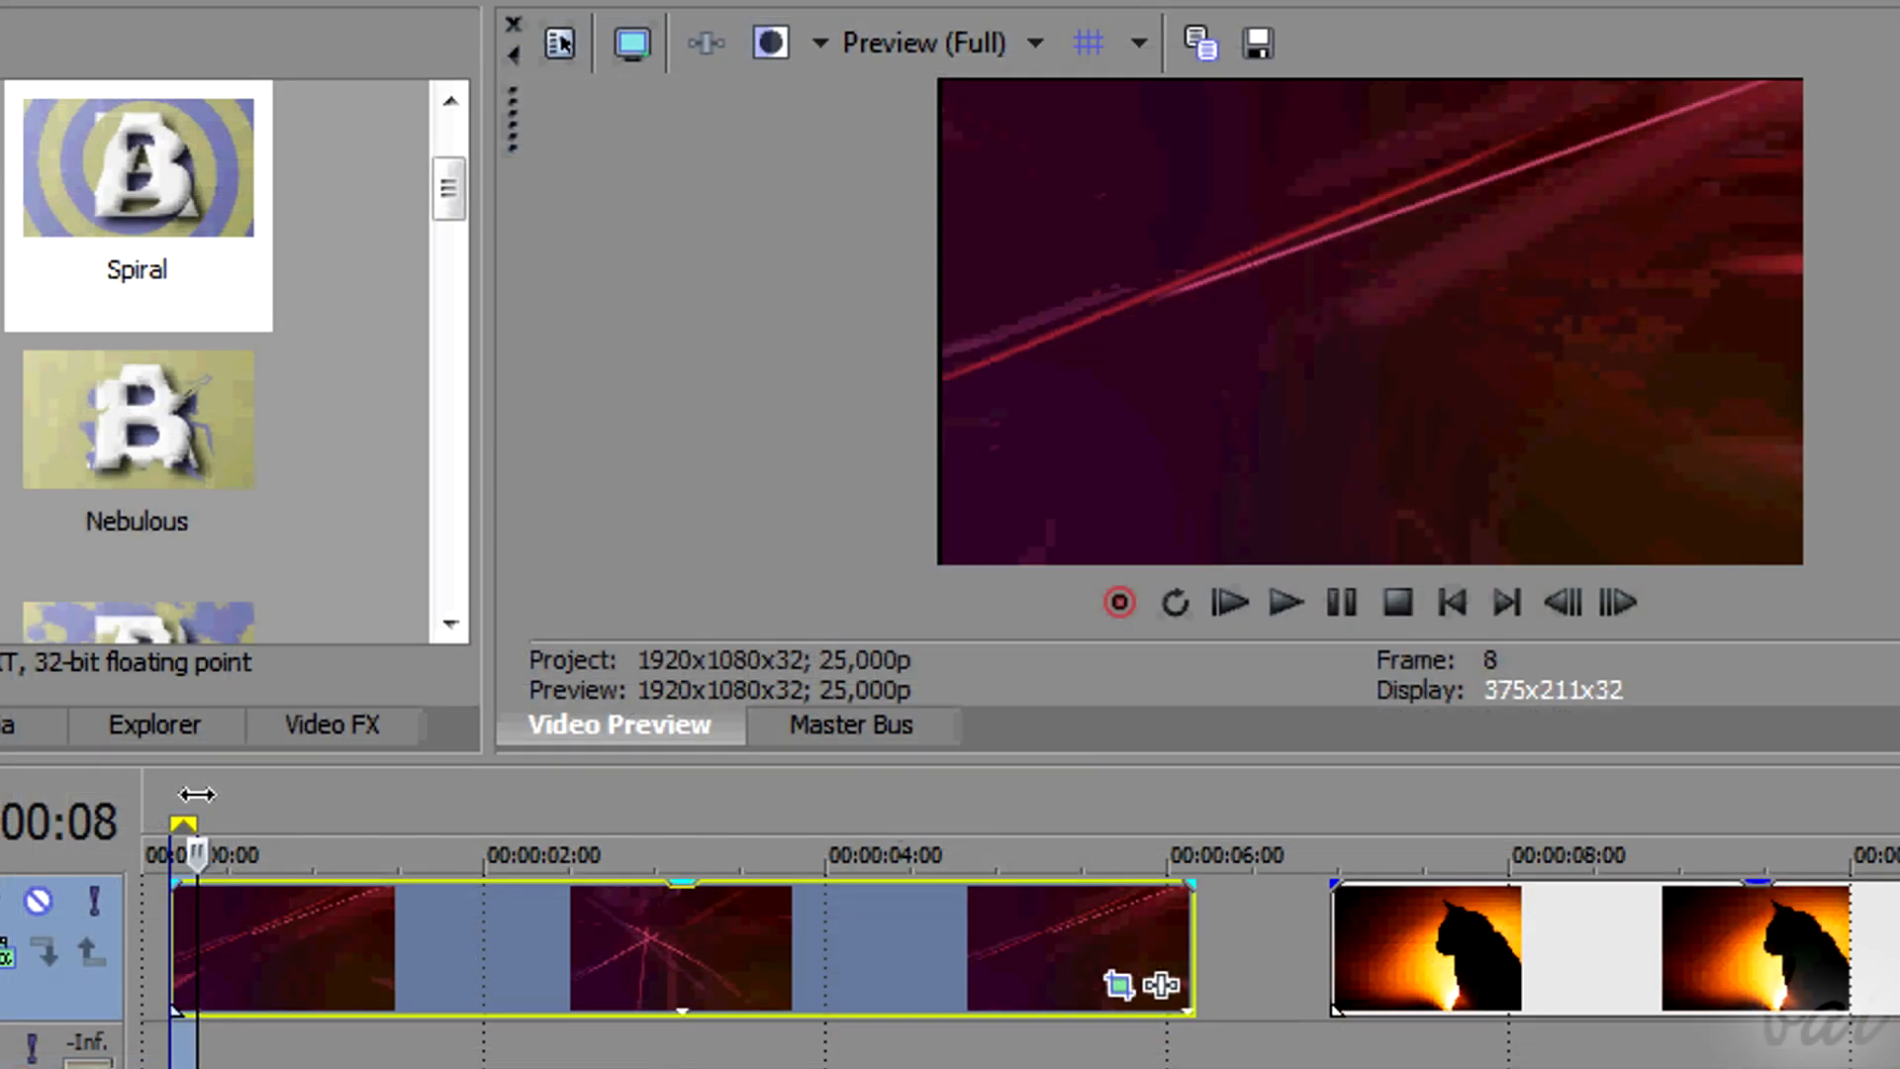
Reverse the first video clip, scrub through it before and after the change, and place the playhead at 00:00:05:07
drag(197, 794, 934, 811)
right_click(958, 930)
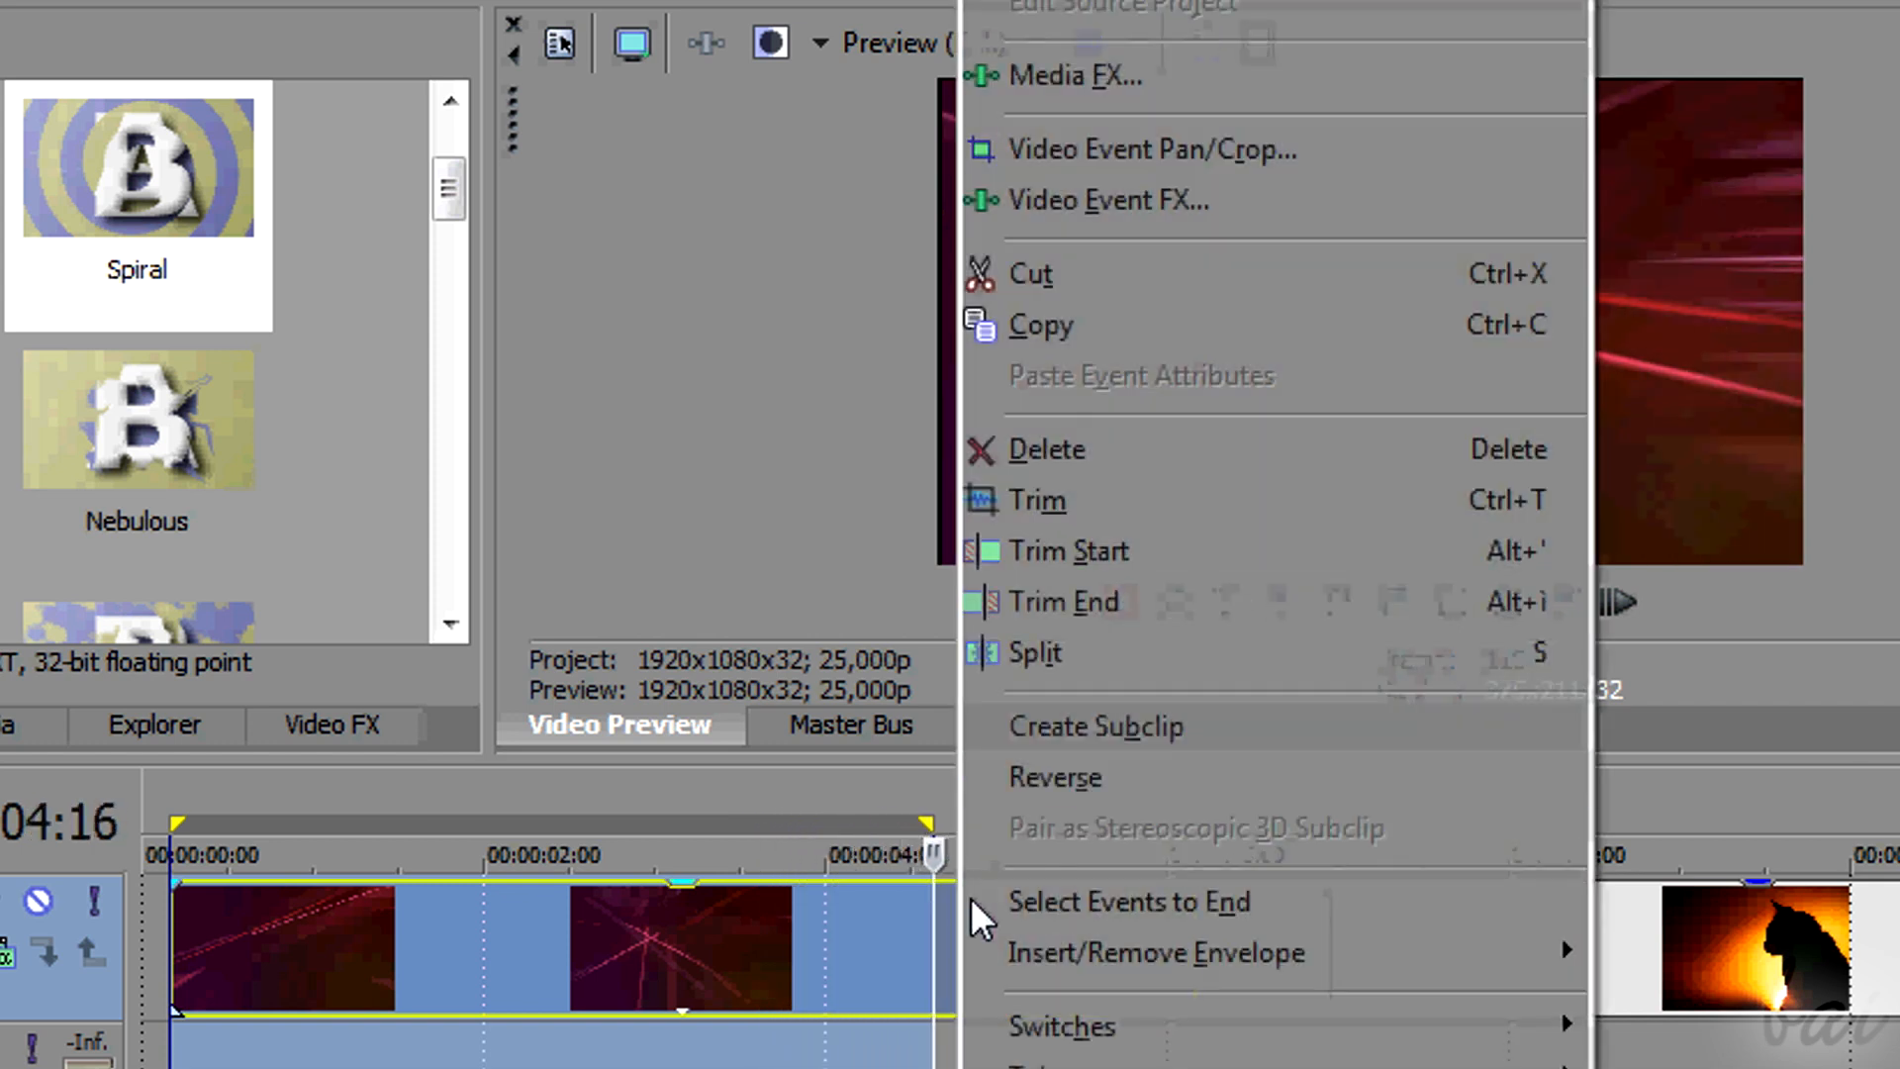
click(1120, 776)
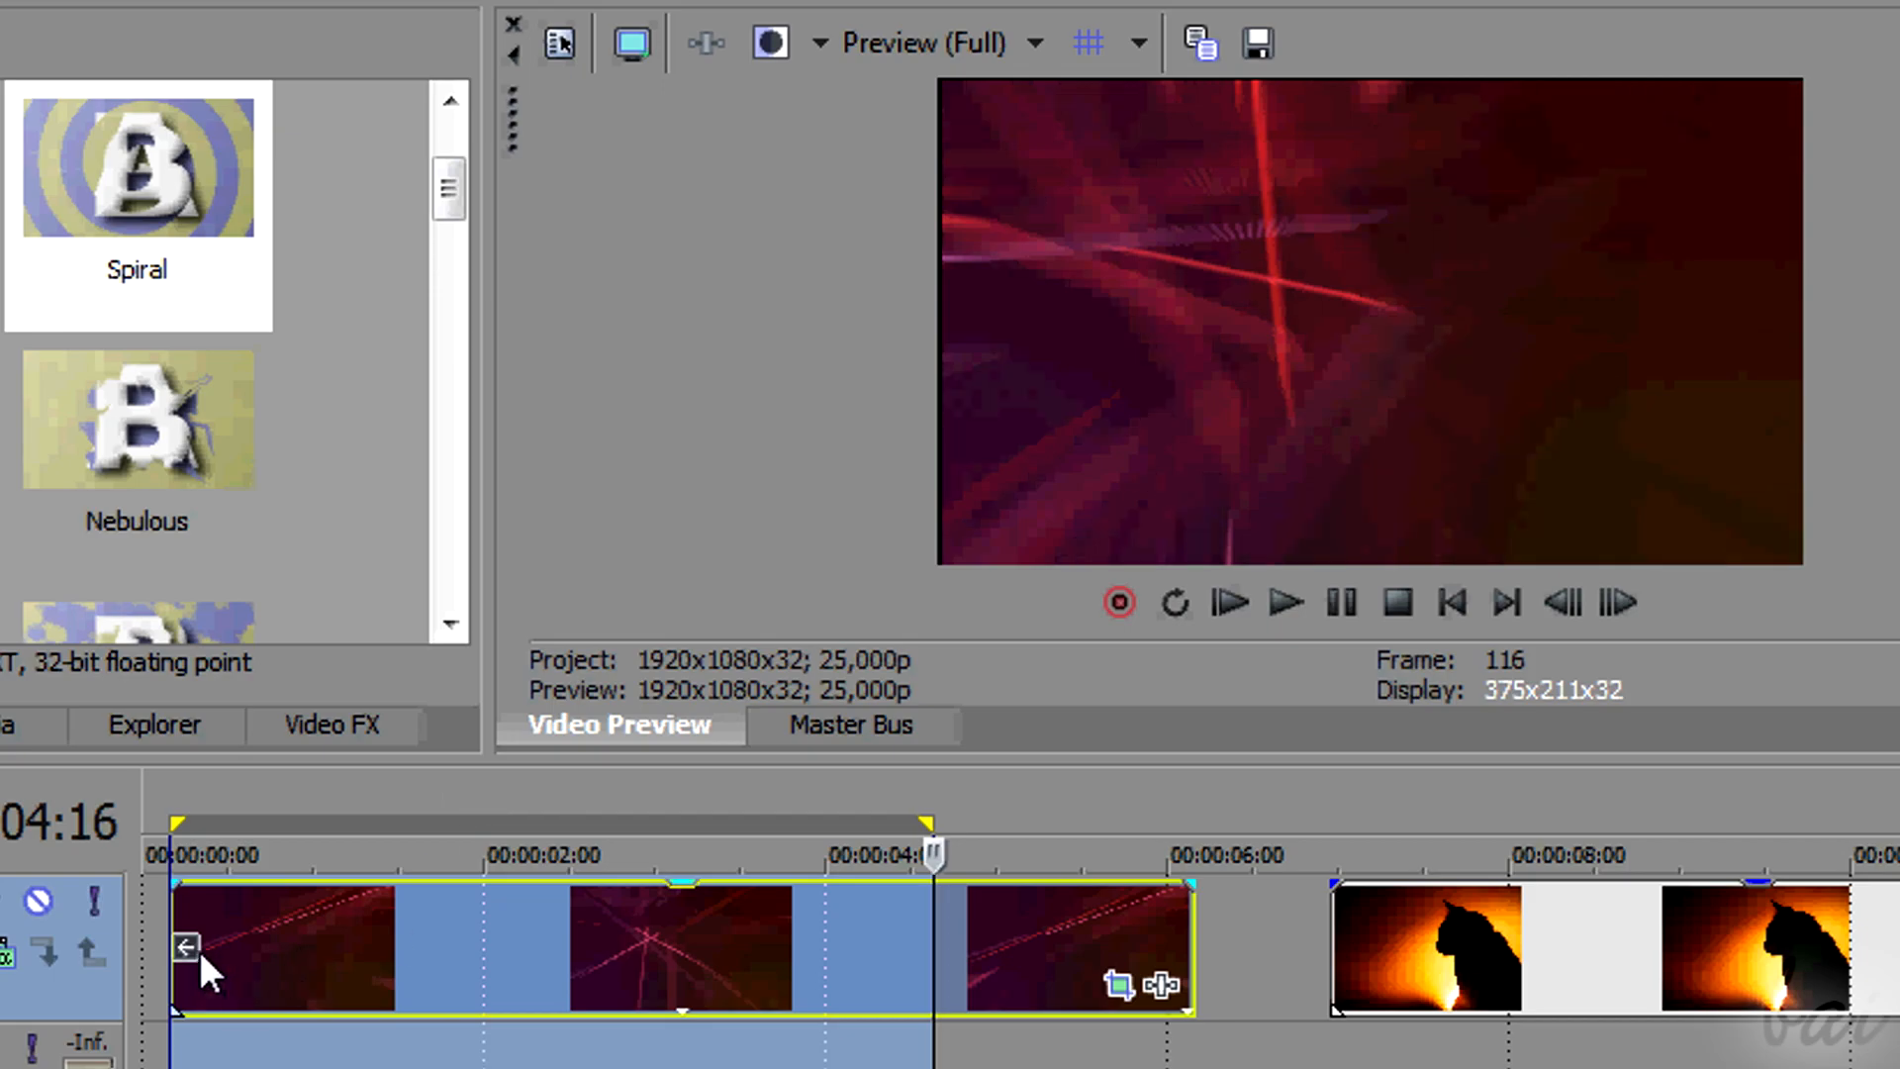
mouse_move(179, 821)
mouse_down()
mouse_move(213, 801)
mouse_move(1218, 809)
mouse_up()
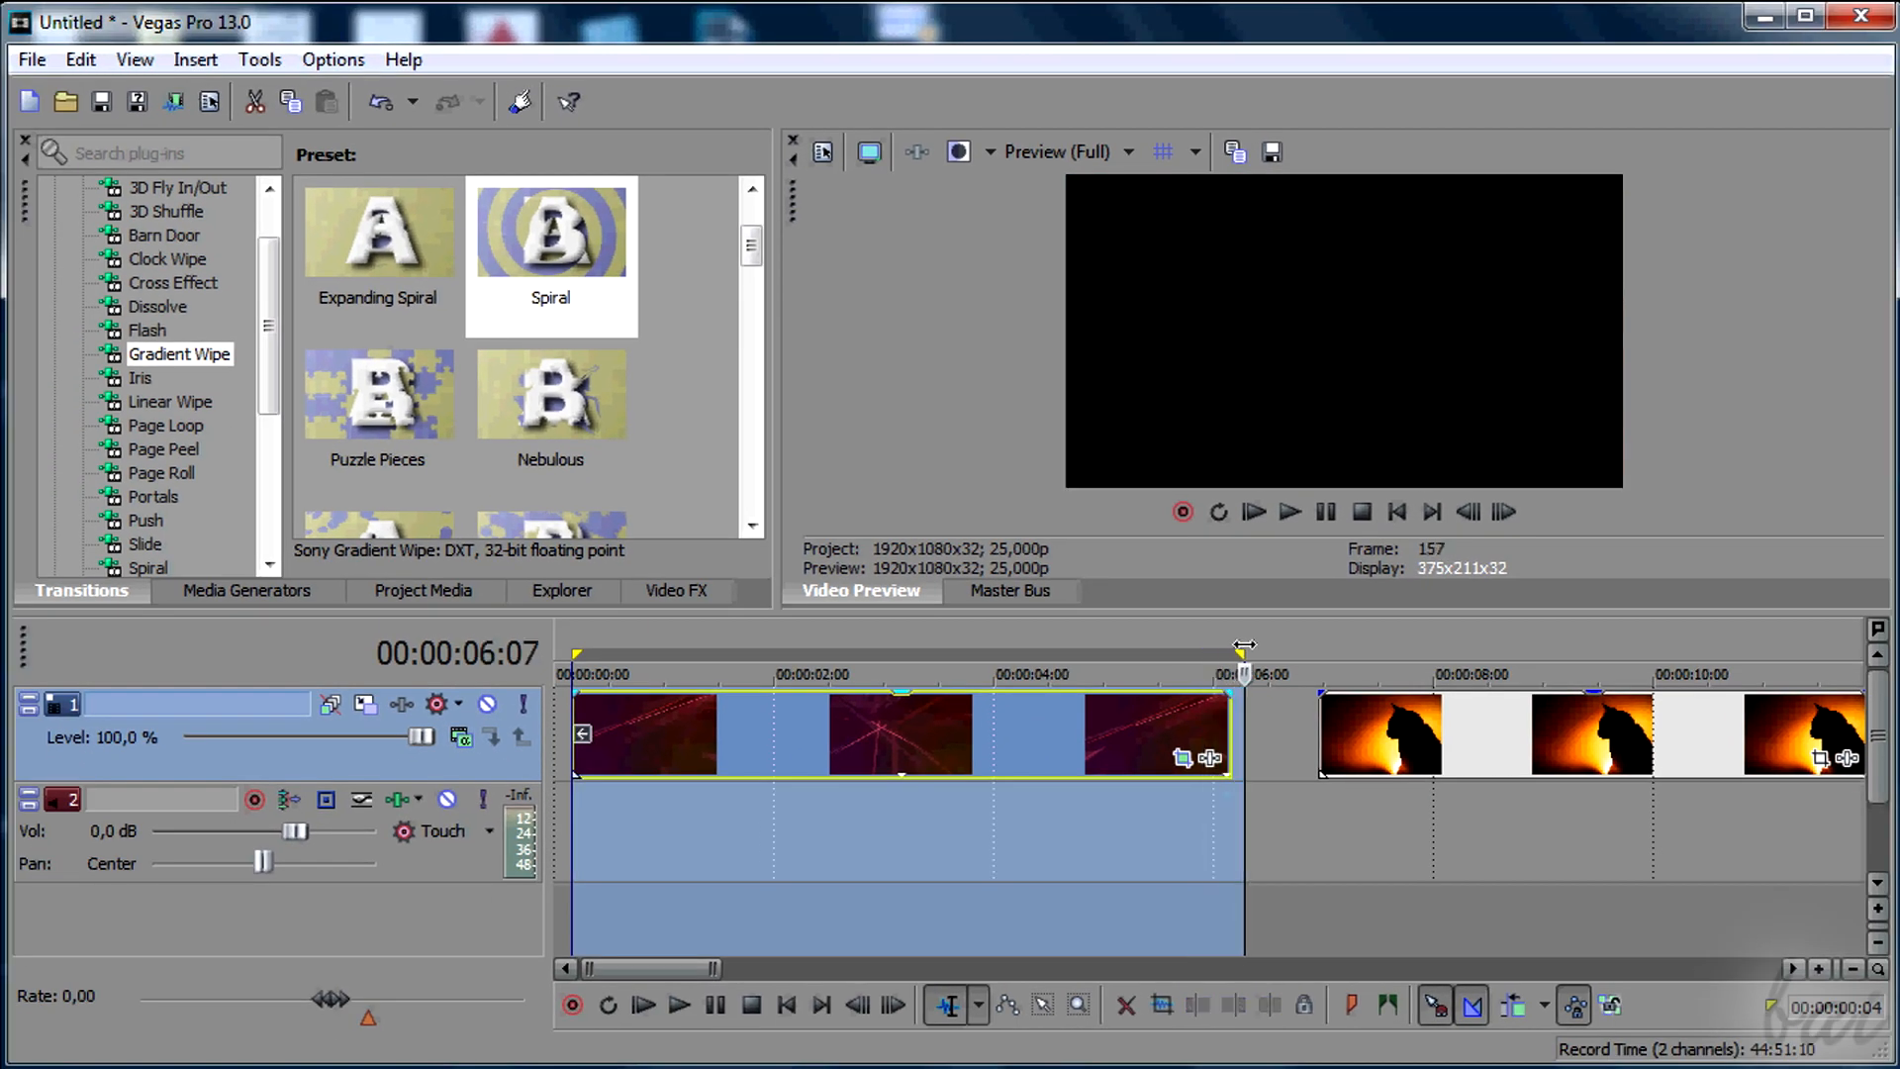
click(1134, 633)
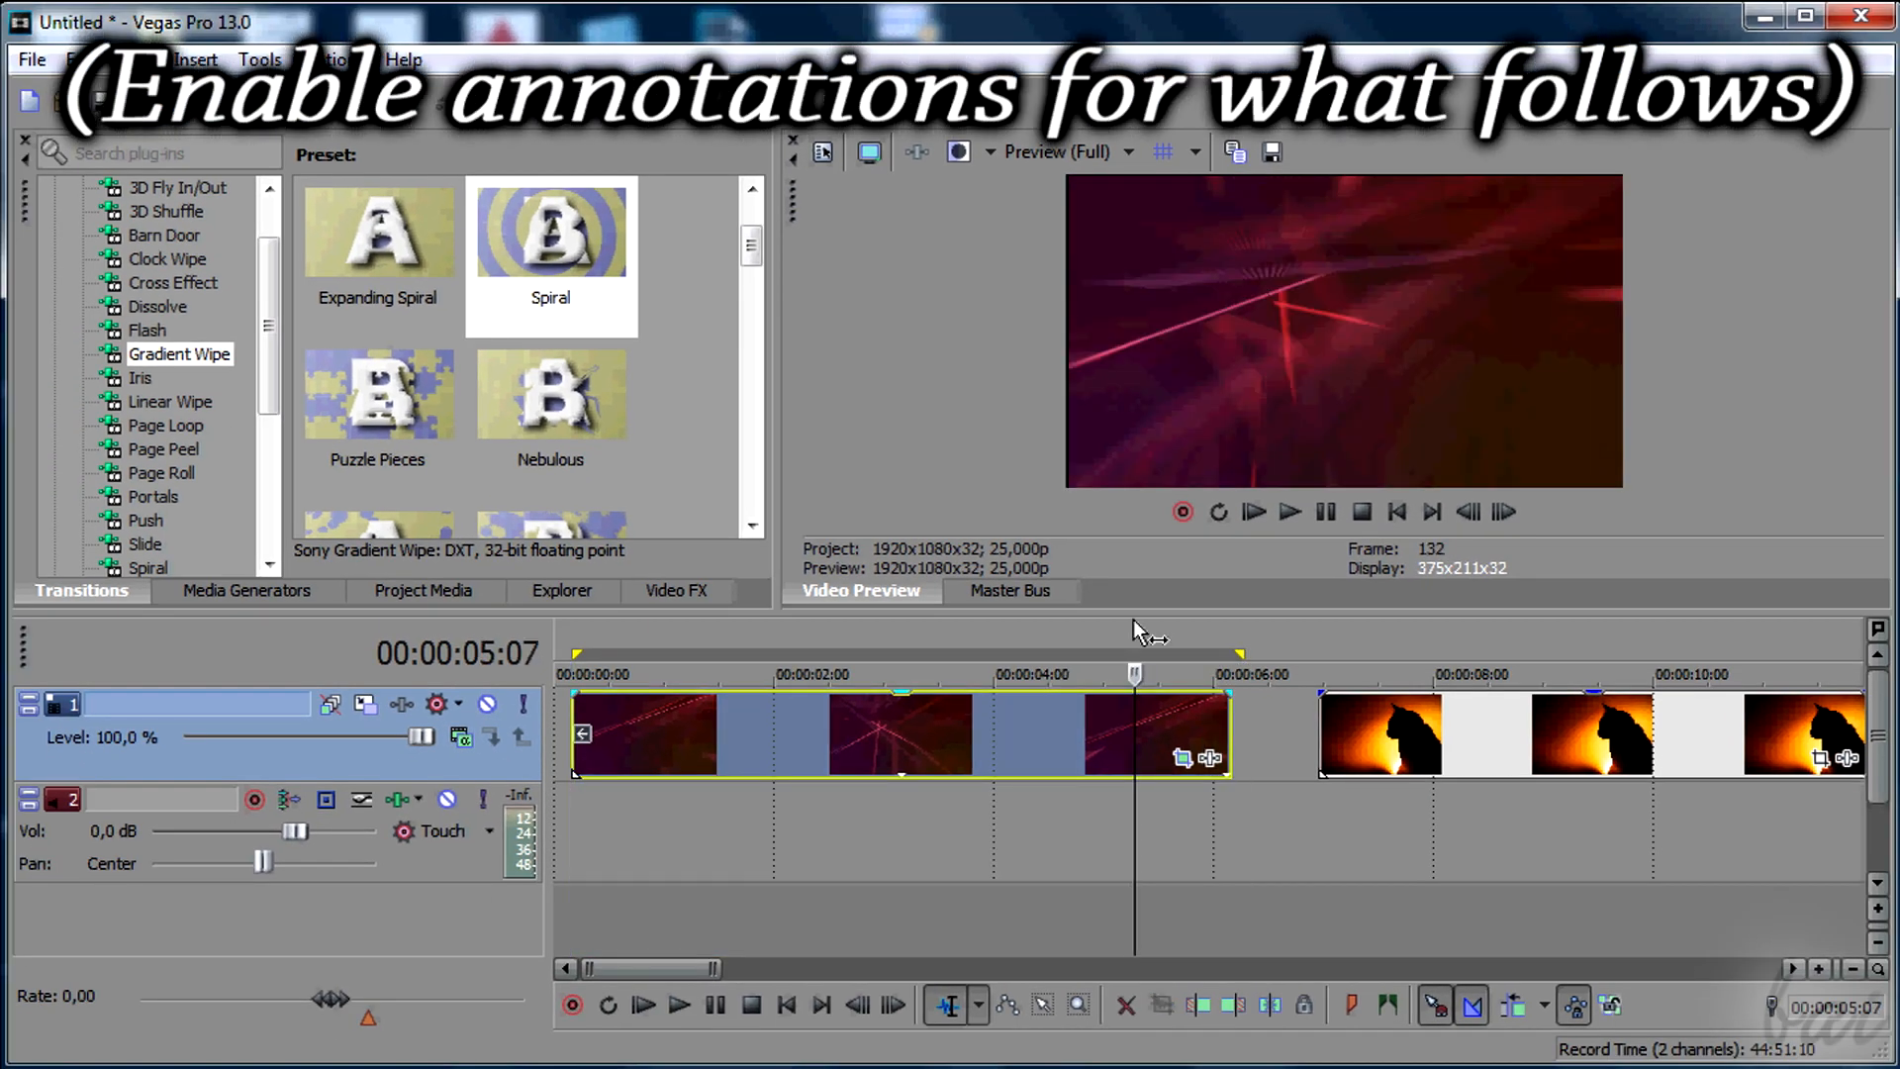